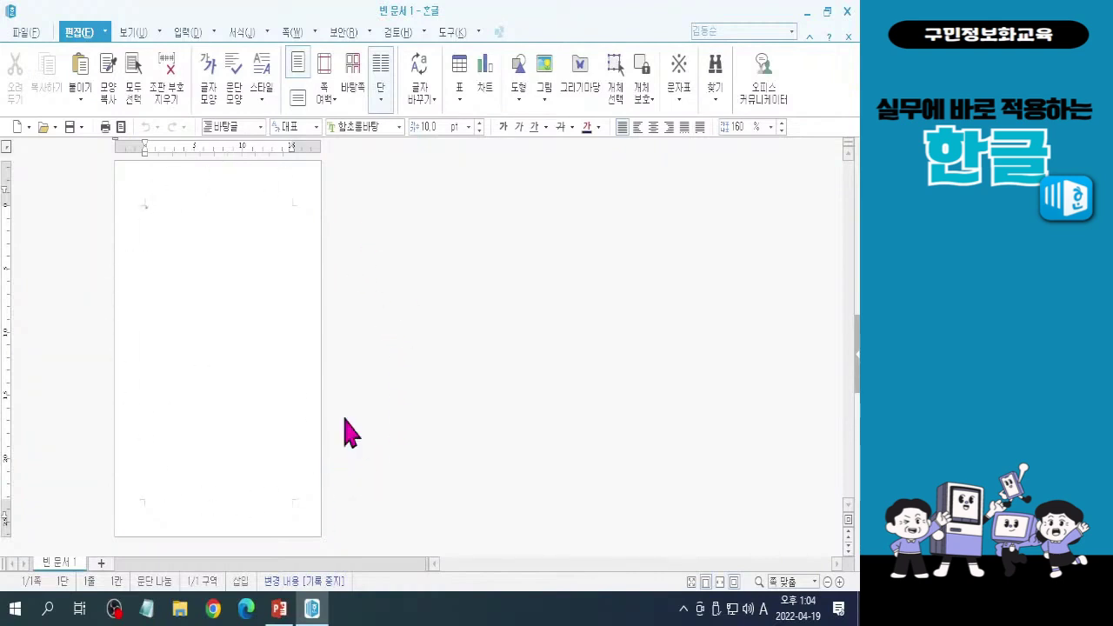
# Step: Set the document's zoom level to 125%
pyautogui.click(815, 583)
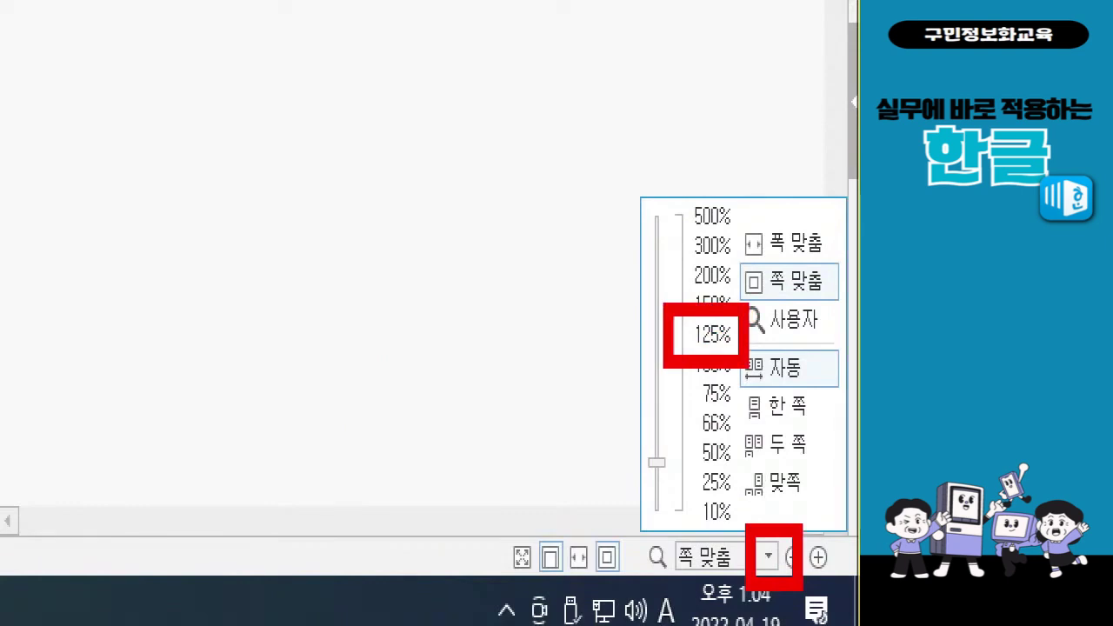
pyautogui.click(768, 555)
pyautogui.click(768, 555)
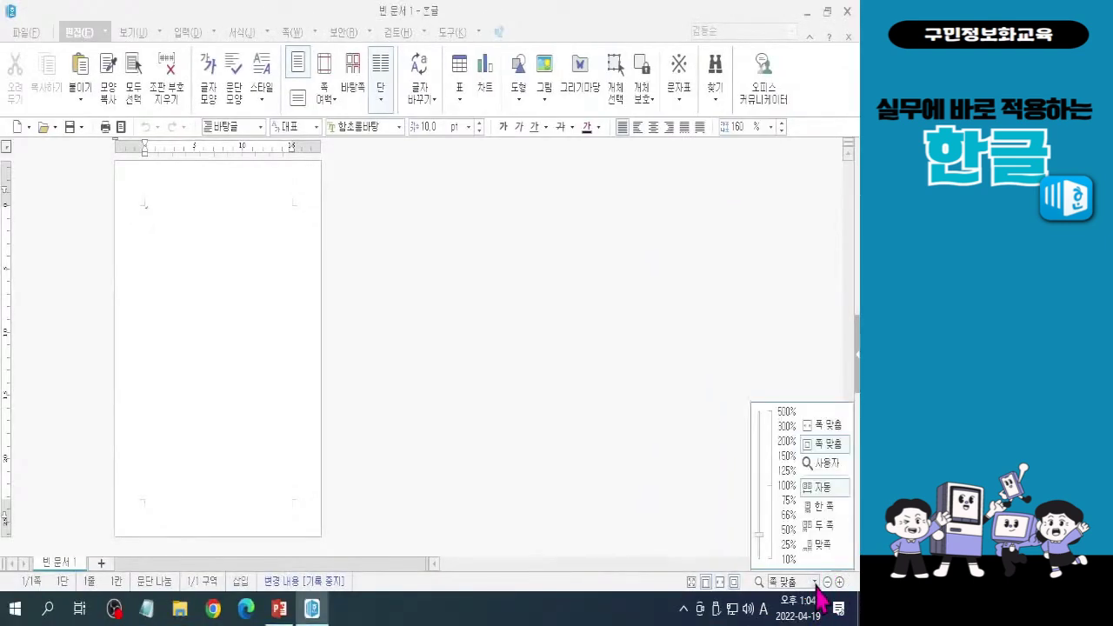
pyautogui.click(787, 470)
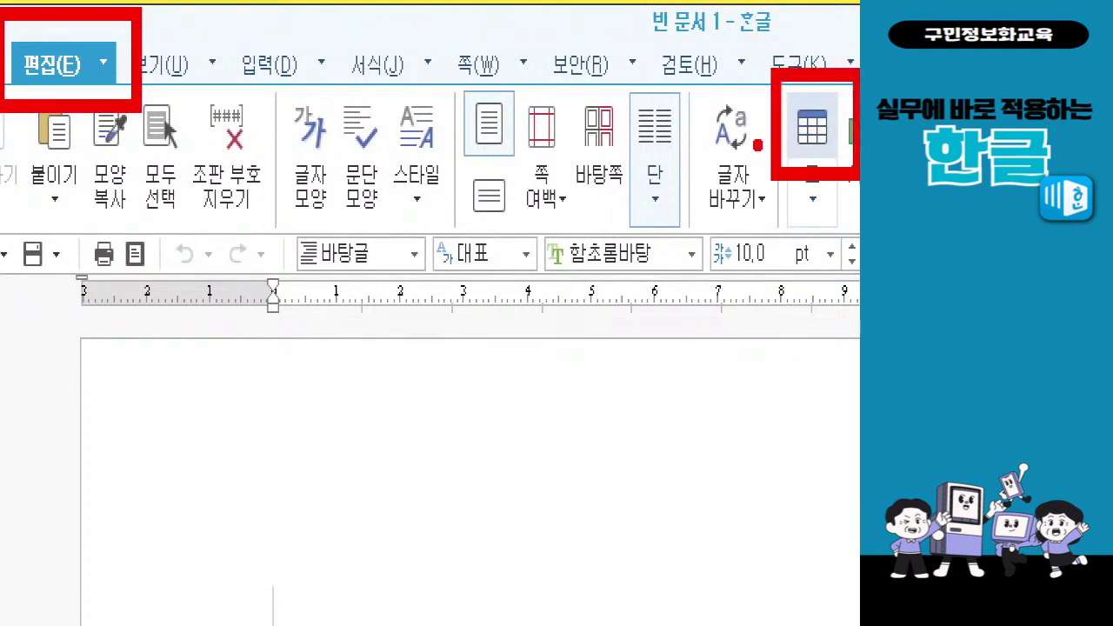
# Step: Insert a table with 13 rows and 5 columns into the blank document
pyautogui.click(822, 155)
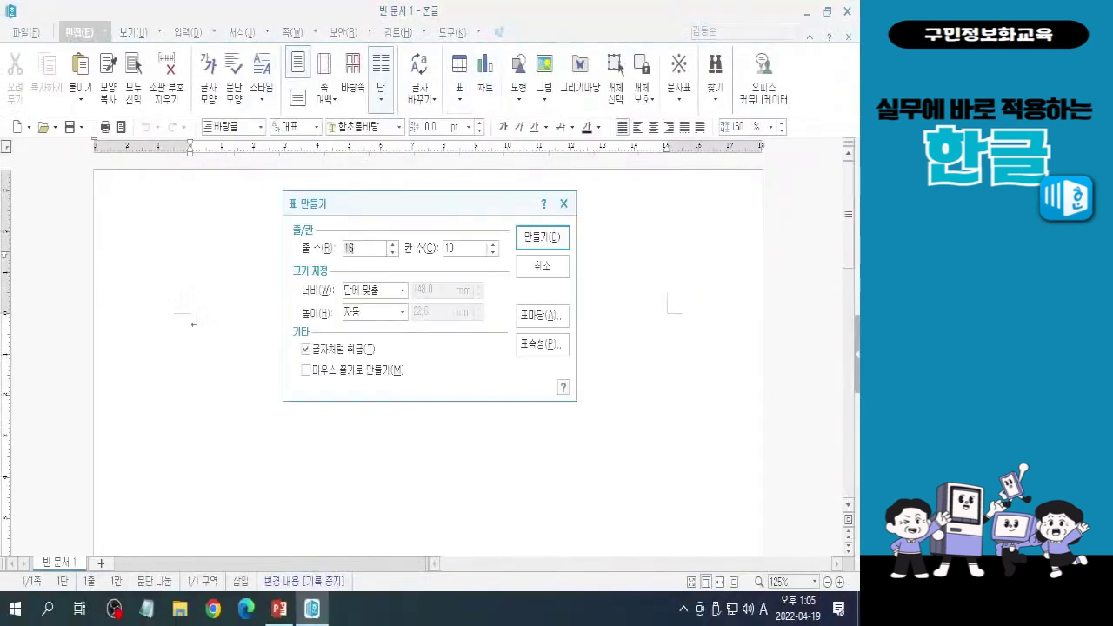
pyautogui.press('Hangul')
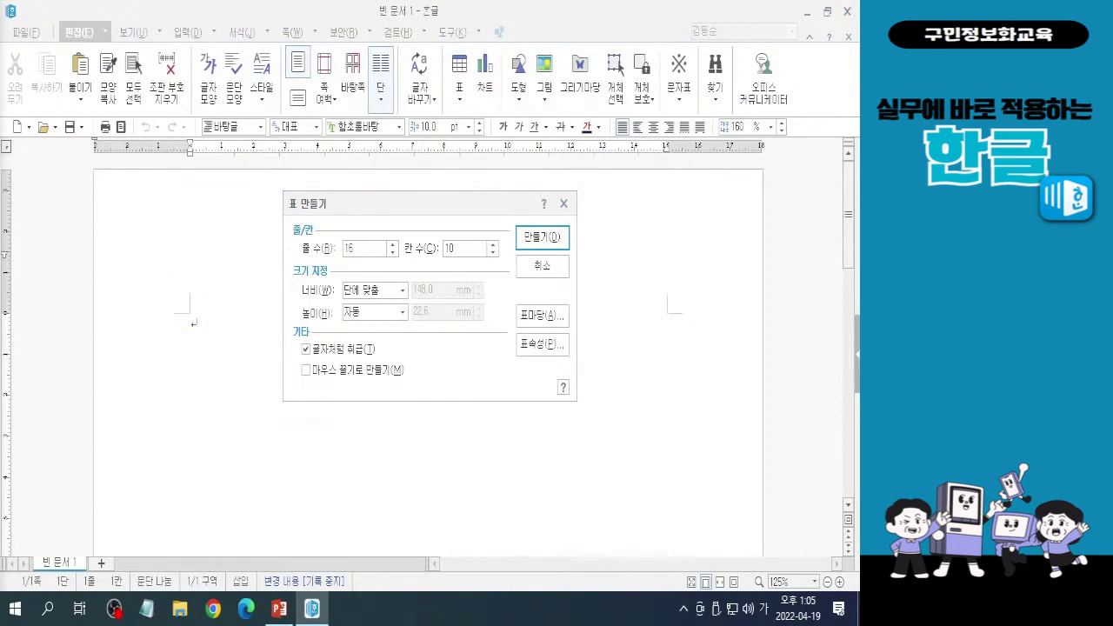
pyautogui.click(365, 250)
pyautogui.press('BackSpace')
pyautogui.press('BackSpace')
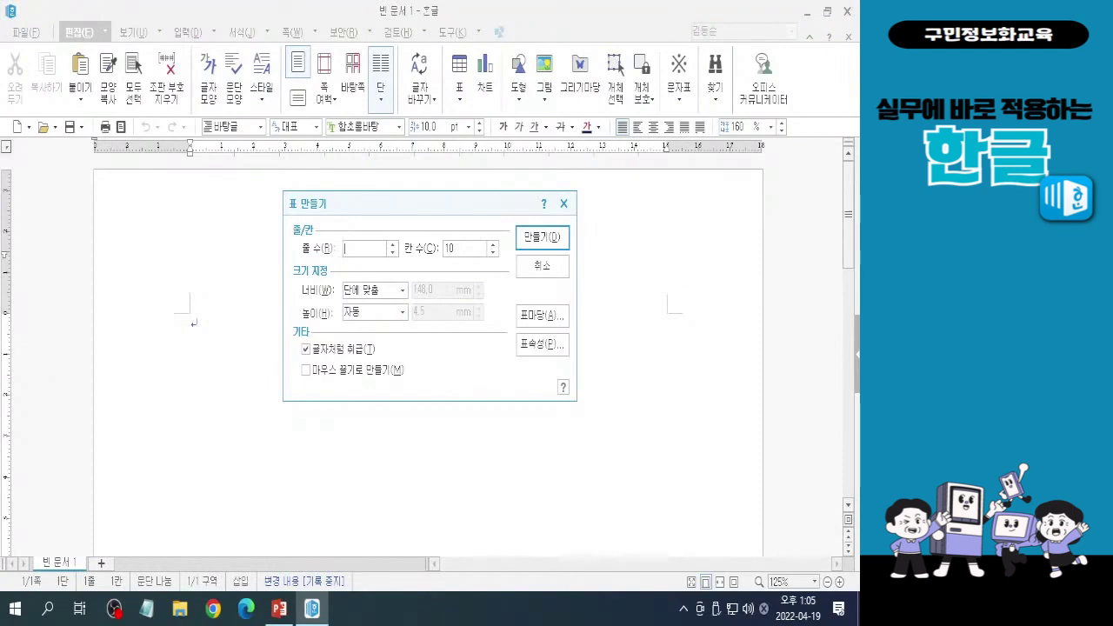
pyautogui.write('13')
pyautogui.press('Tab')
pyautogui.write('5')
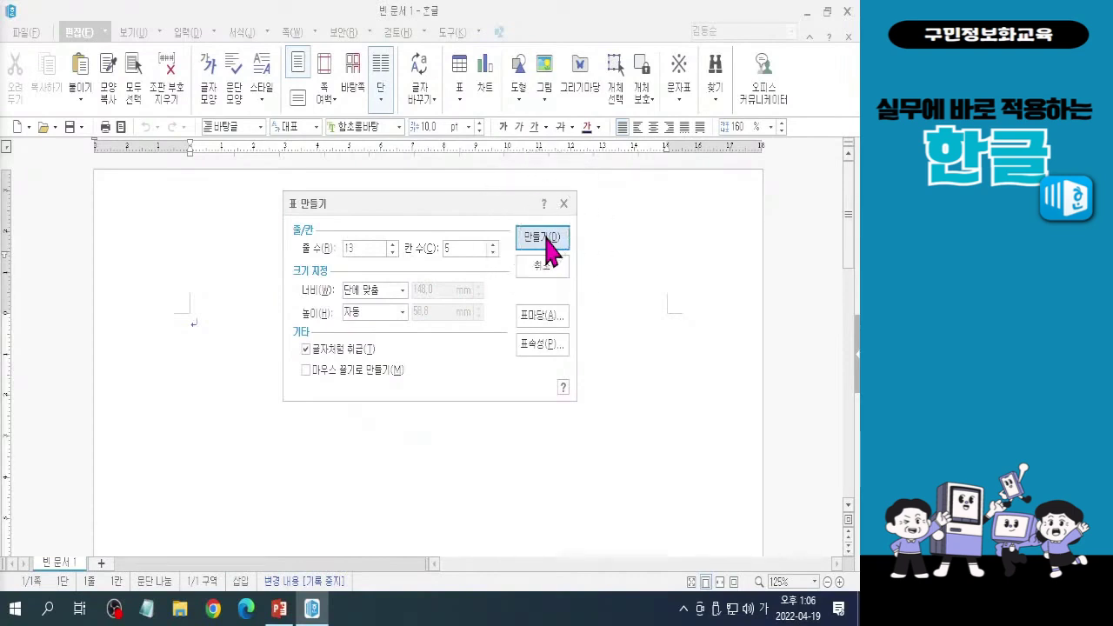
pyautogui.click(545, 243)
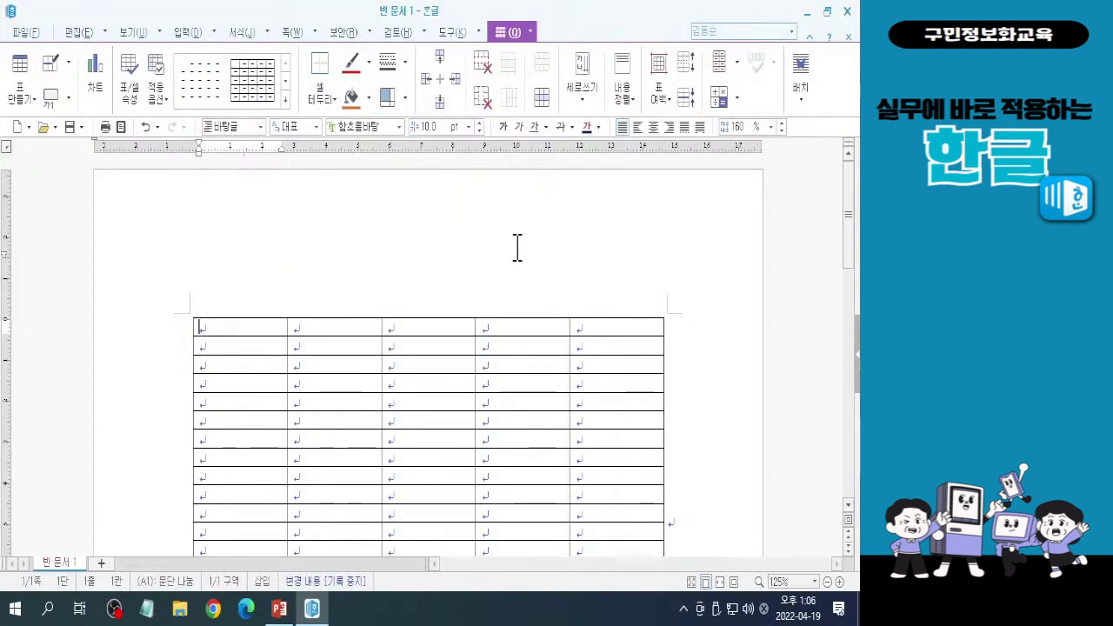
# Step: Look over the whole table, view the keyboard picture 키보드.jpg, and return to the document
pyautogui.moveTo(853, 265); pyautogui.dragTo(855, 281)
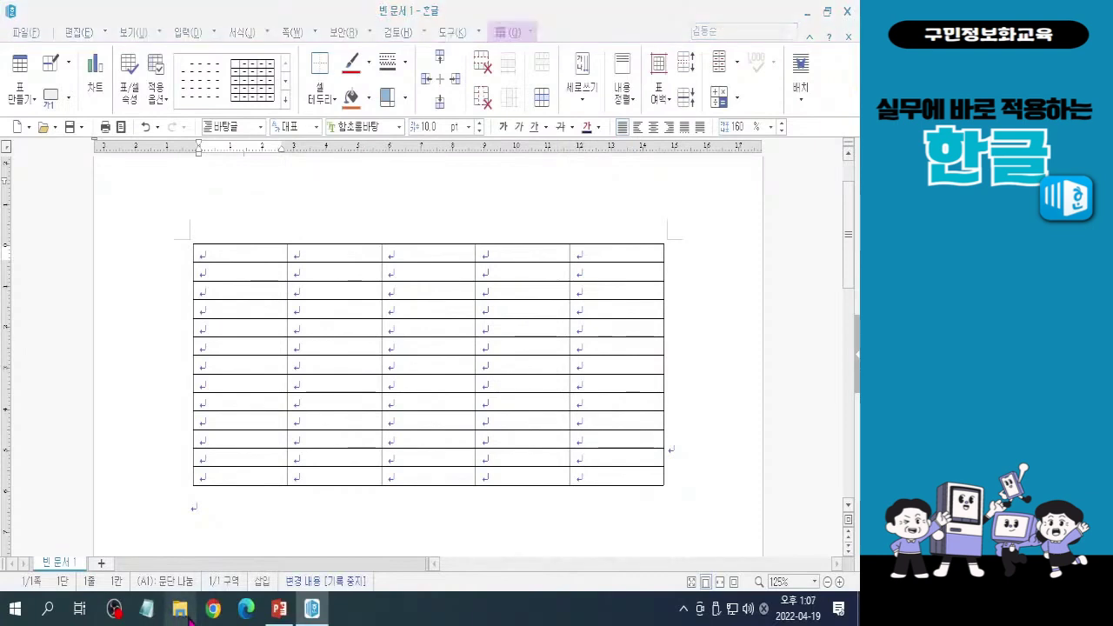
pyautogui.press('super+e')
pyautogui.moveTo(511, 64); pyautogui.dragTo(0, 83)
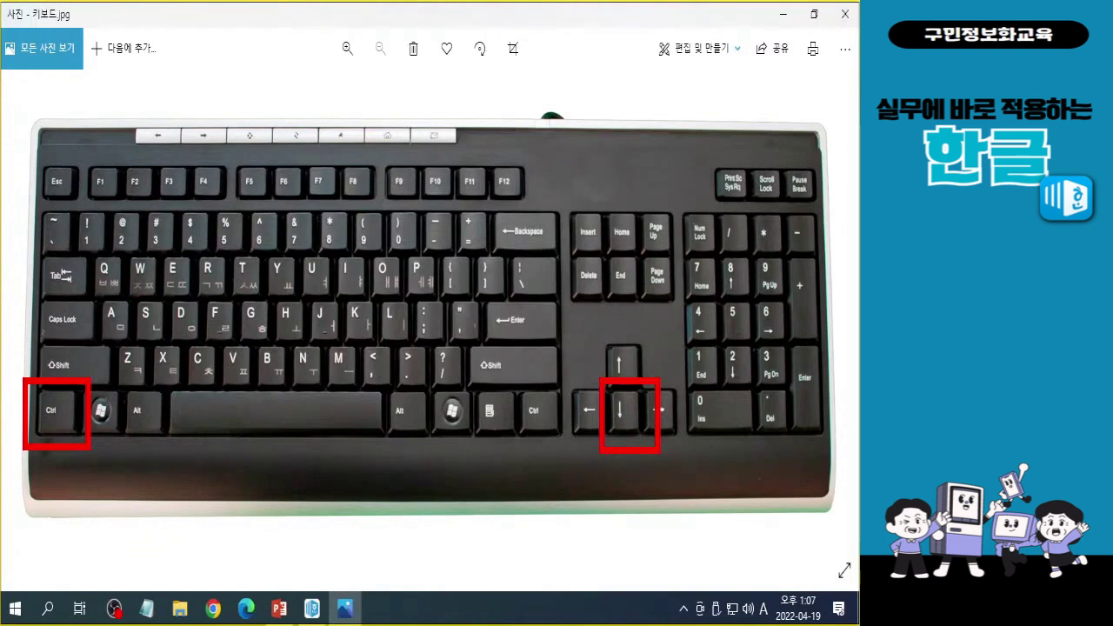
pyautogui.press('Escape')
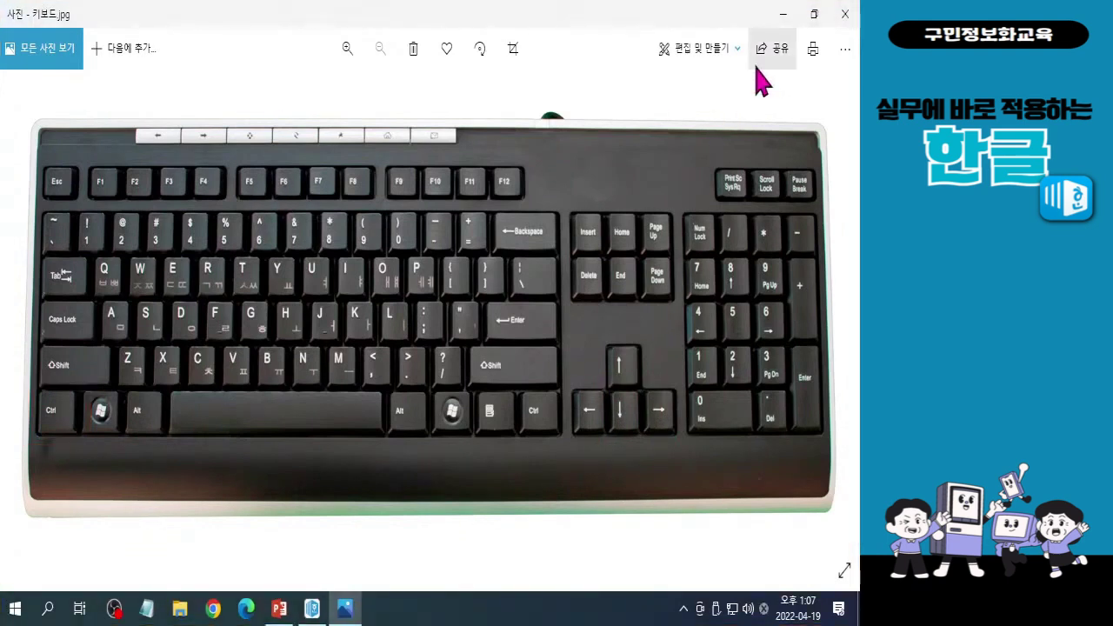
pyautogui.click(787, 22)
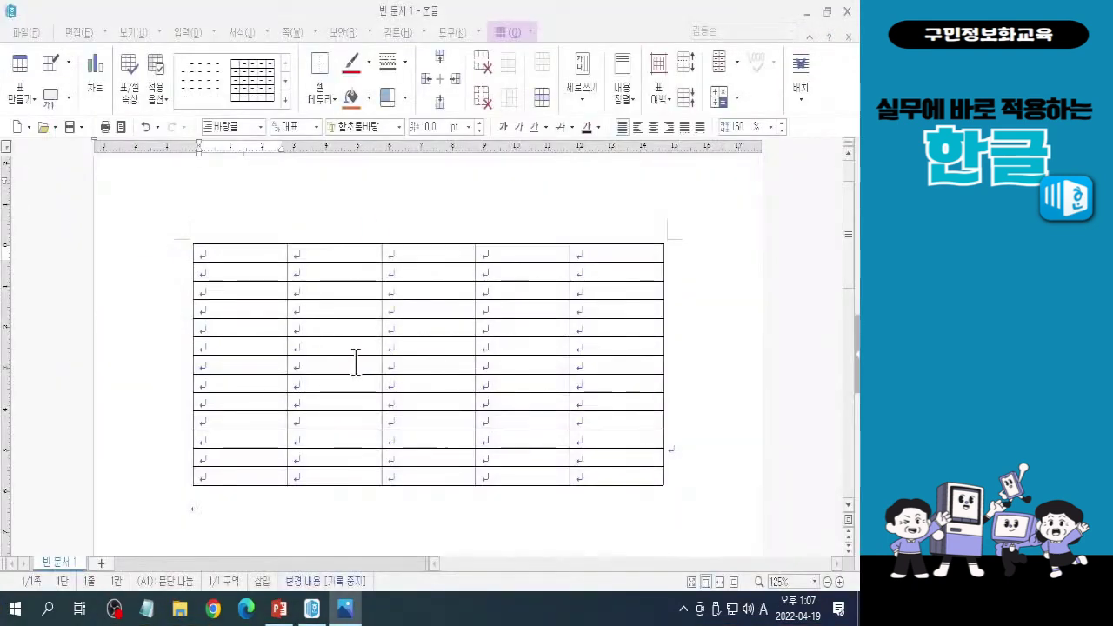
# Step: Select all cells of the table and increase every row's height by four increments
pyautogui.click(552, 12)
pyautogui.press('F5')
pyautogui.press('F5')
pyautogui.press('F5')
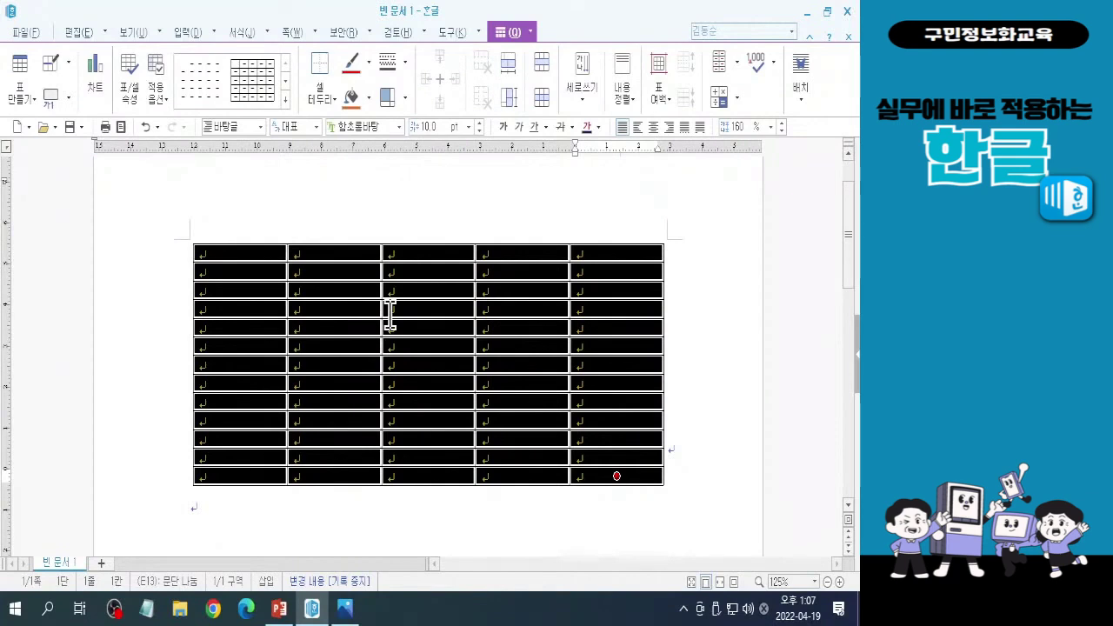
pyautogui.hotkey('ctrl', 'Down')
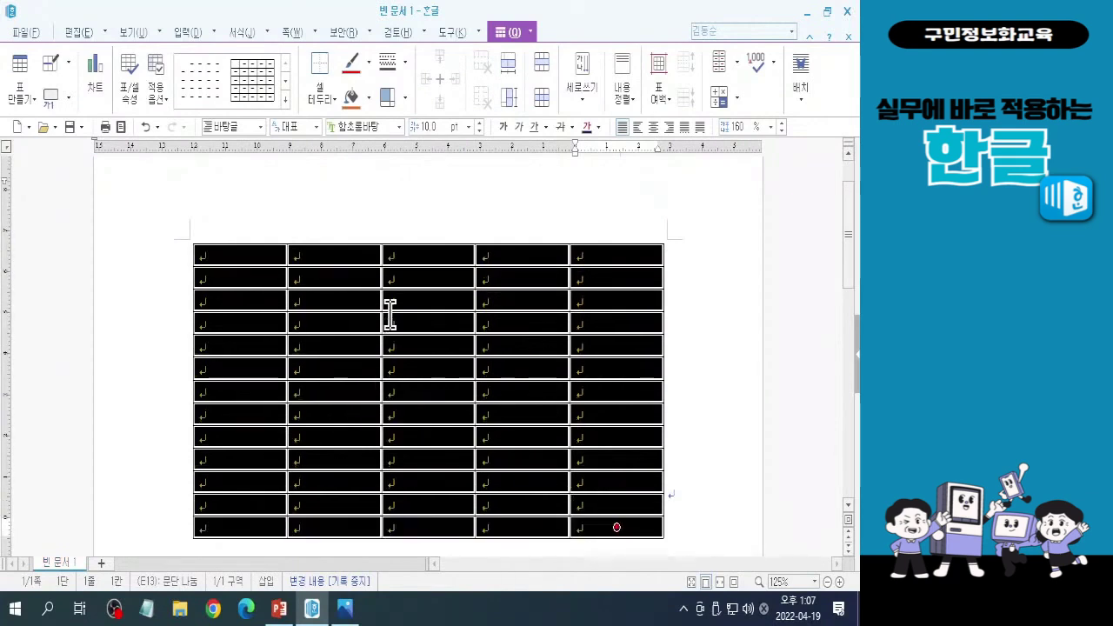
pyautogui.hotkey('ctrl', 'Down')
pyautogui.hotkey('ctrl', 'Down')
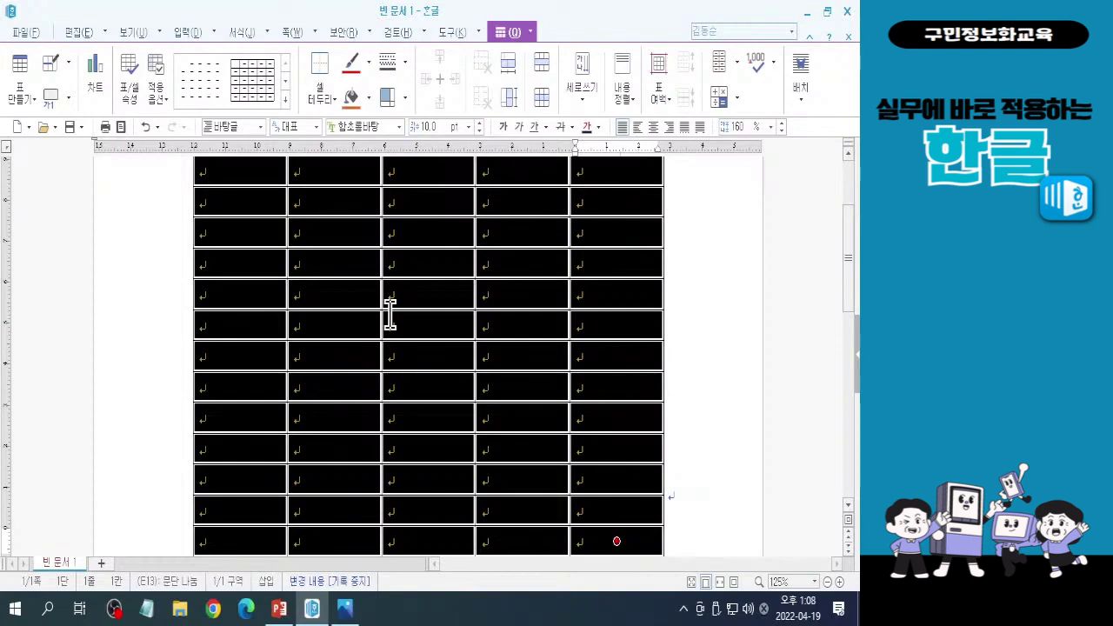
pyautogui.hotkey('ctrl', 'Down')
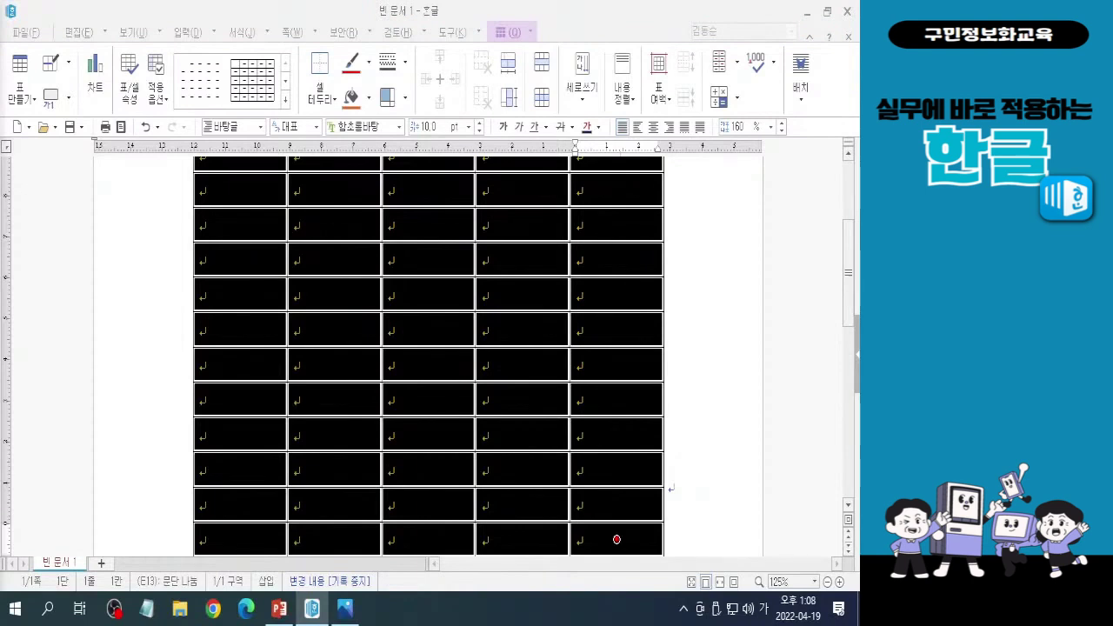
# Step: Center-align the contents of all table cells, then place the cursor in the table's first cell
pyautogui.press('Hangul')
pyautogui.press('Hangul')
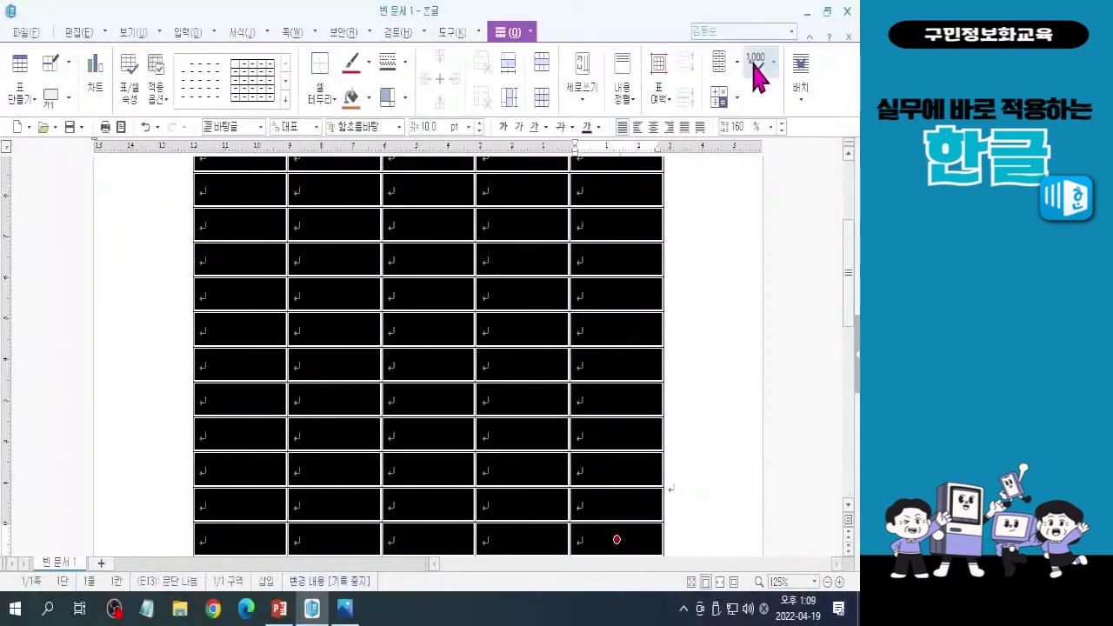
pyautogui.click(652, 128)
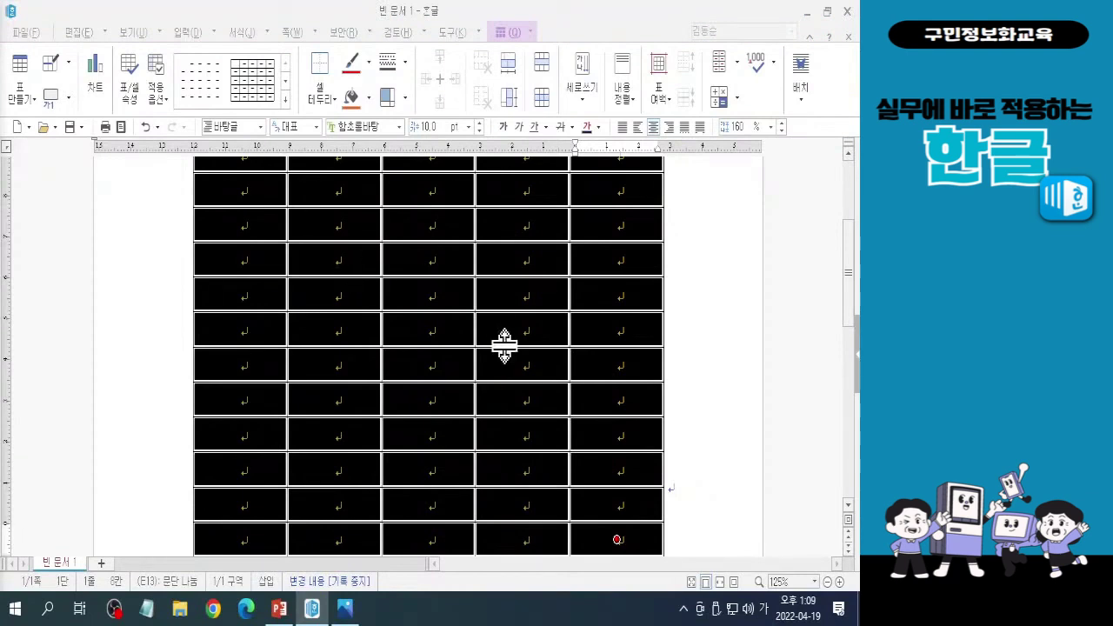
pyautogui.click(726, 294)
pyautogui.click(725, 294)
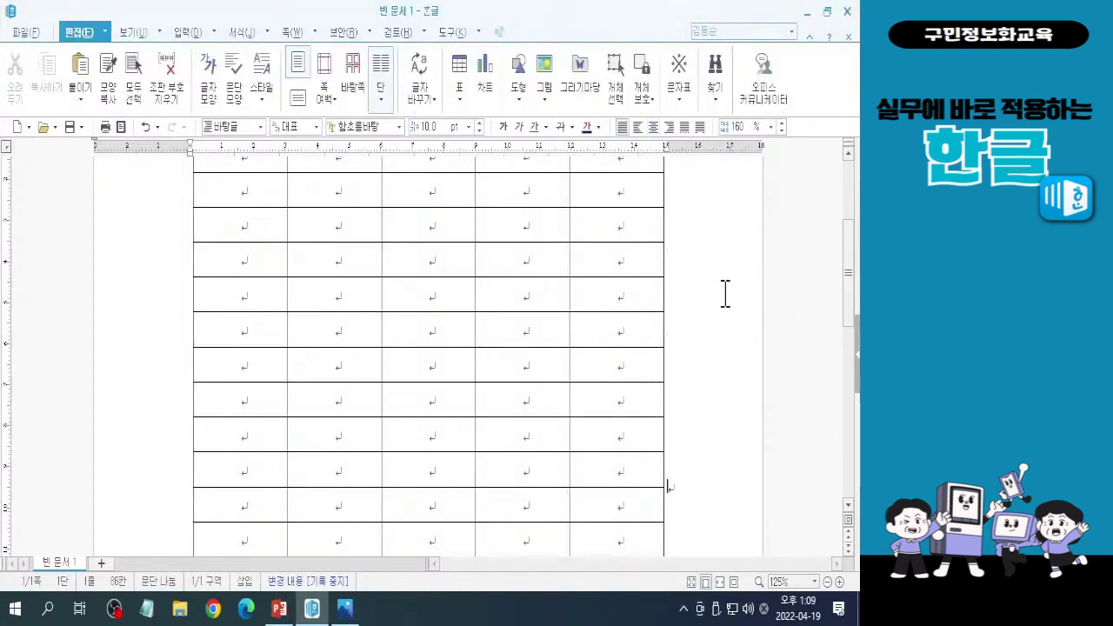
pyautogui.click(726, 294)
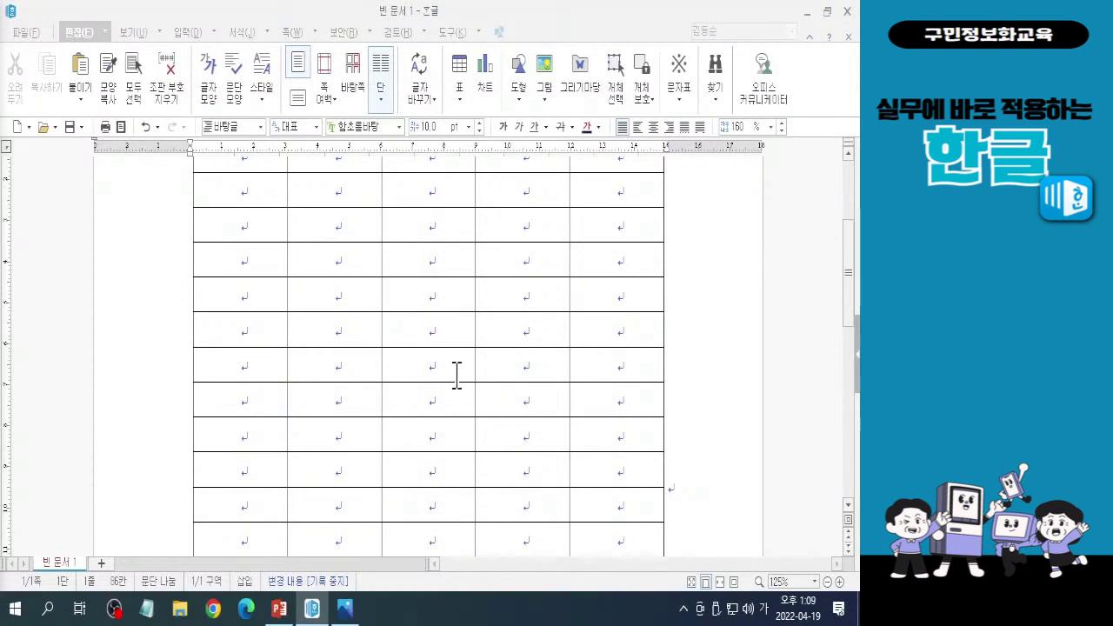
pyautogui.moveTo(849, 320); pyautogui.dragTo(851, 265)
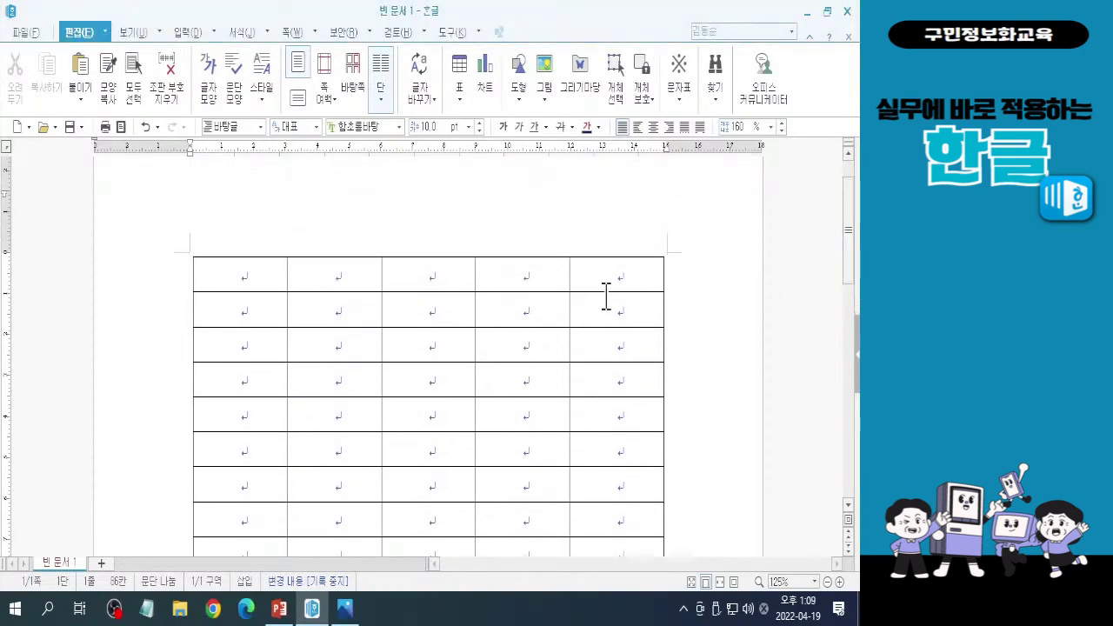
pyautogui.click(246, 278)
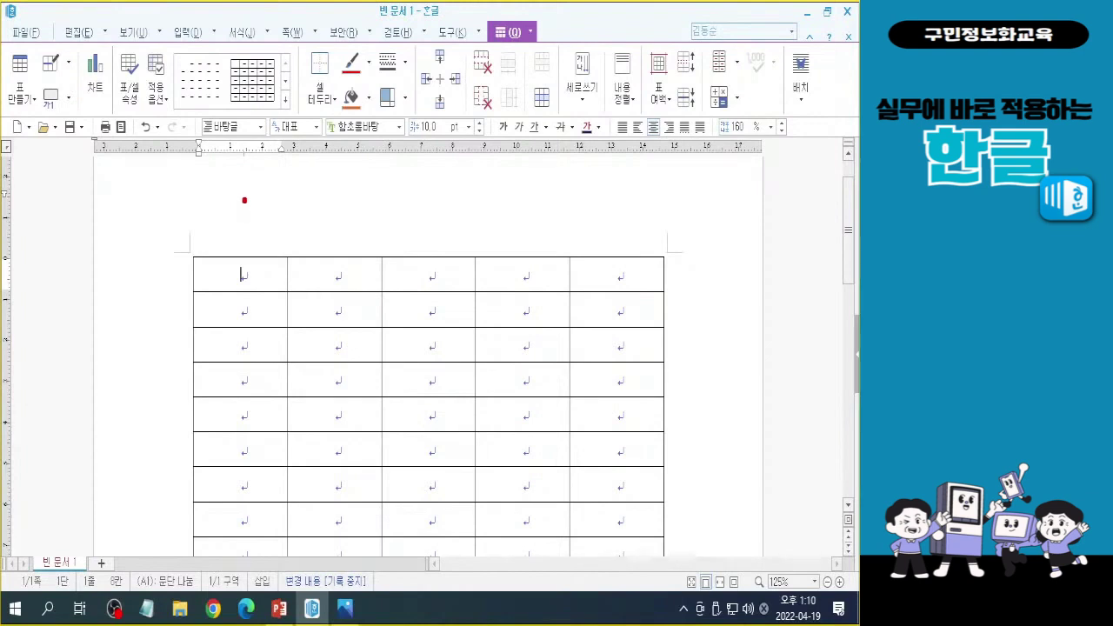
pyautogui.moveTo(244, 196)
pyautogui.mouseDown()
pyautogui.moveTo(221, 252)
pyautogui.moveTo(269, 245)
pyautogui.moveTo(268, 227)
pyautogui.mouseUp()
pyautogui.moveTo(326, 194)
pyautogui.mouseDown()
pyautogui.moveTo(336, 253)
pyautogui.moveTo(329, 246)
pyautogui.mouseUp()
pyautogui.moveTo(451, 213)
pyautogui.mouseDown()
pyautogui.moveTo(422, 212)
pyautogui.moveTo(451, 247)
pyautogui.mouseUp()
pyautogui.moveTo(523, 202); pyautogui.dragTo(530, 255)
pyautogui.moveTo(525, 199); pyautogui.dragTo(525, 255)
pyautogui.moveTo(594, 207); pyautogui.dragTo(625, 205)
pyautogui.moveTo(598, 229); pyautogui.dragTo(633, 229)
pyautogui.moveTo(591, 208)
pyautogui.mouseDown()
pyautogui.moveTo(596, 253)
pyautogui.moveTo(642, 249)
pyautogui.mouseUp()
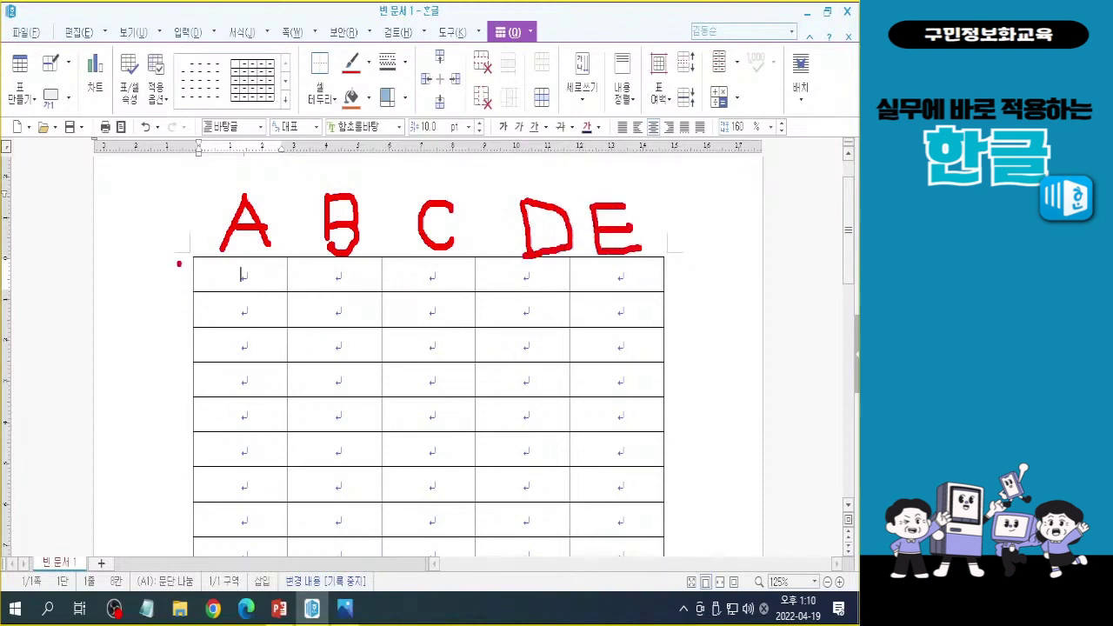
pyautogui.moveTo(181, 259); pyautogui.dragTo(171, 290)
pyautogui.moveTo(171, 304)
pyautogui.mouseDown()
pyautogui.moveTo(174, 320)
pyautogui.moveTo(193, 318)
pyautogui.moveTo(169, 337)
pyautogui.moveTo(178, 346)
pyautogui.moveTo(164, 393)
pyautogui.moveTo(191, 385)
pyautogui.mouseUp()
pyautogui.moveTo(184, 371)
pyautogui.mouseDown()
pyautogui.moveTo(160, 445)
pyautogui.moveTo(176, 416)
pyautogui.mouseUp()
pyautogui.click(165, 473)
pyautogui.click(170, 463)
pyautogui.click(172, 480)
pyautogui.click(174, 501)
pyautogui.click(174, 513)
pyautogui.click(174, 532)
pyautogui.click(173, 554)
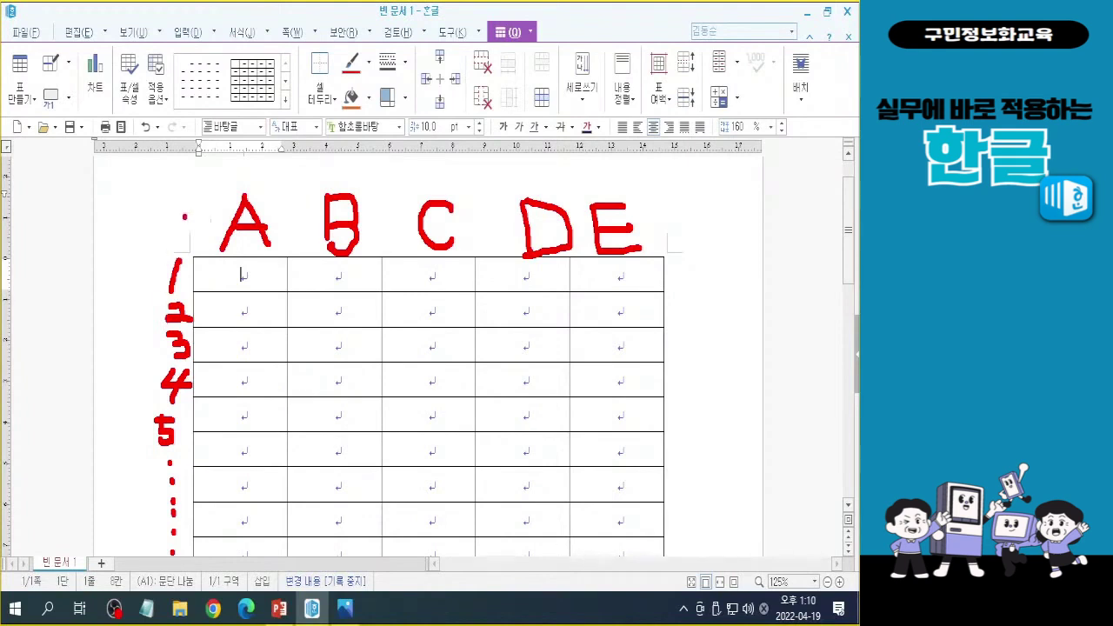
pyautogui.moveTo(360, 329)
pyautogui.mouseDown()
pyautogui.moveTo(327, 324)
pyautogui.moveTo(322, 297)
pyautogui.moveTo(352, 293)
pyautogui.moveTo(358, 322)
pyautogui.mouseUp()
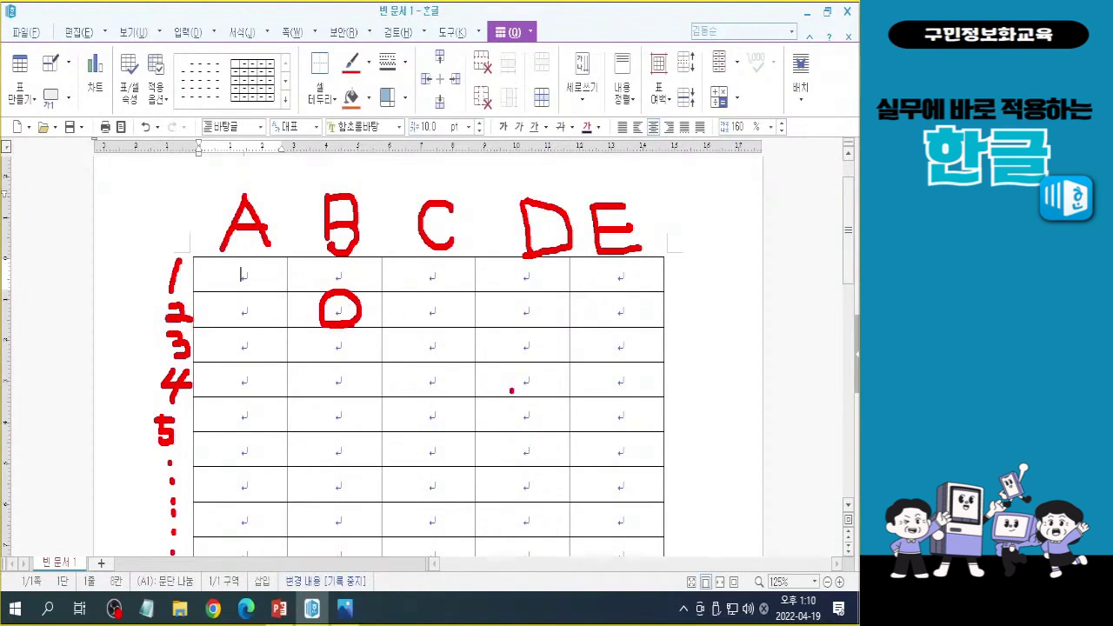
pyautogui.moveTo(626, 424)
pyautogui.mouseDown()
pyautogui.moveTo(601, 423)
pyautogui.moveTo(630, 401)
pyautogui.moveTo(620, 426)
pyautogui.mouseUp()
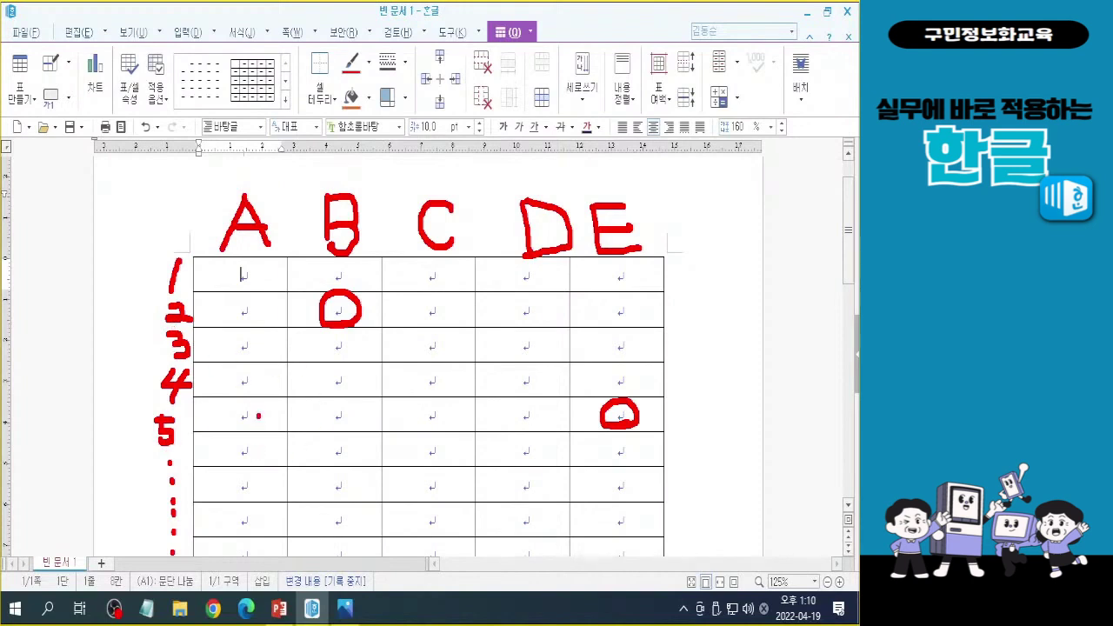
pyautogui.press('Escape')
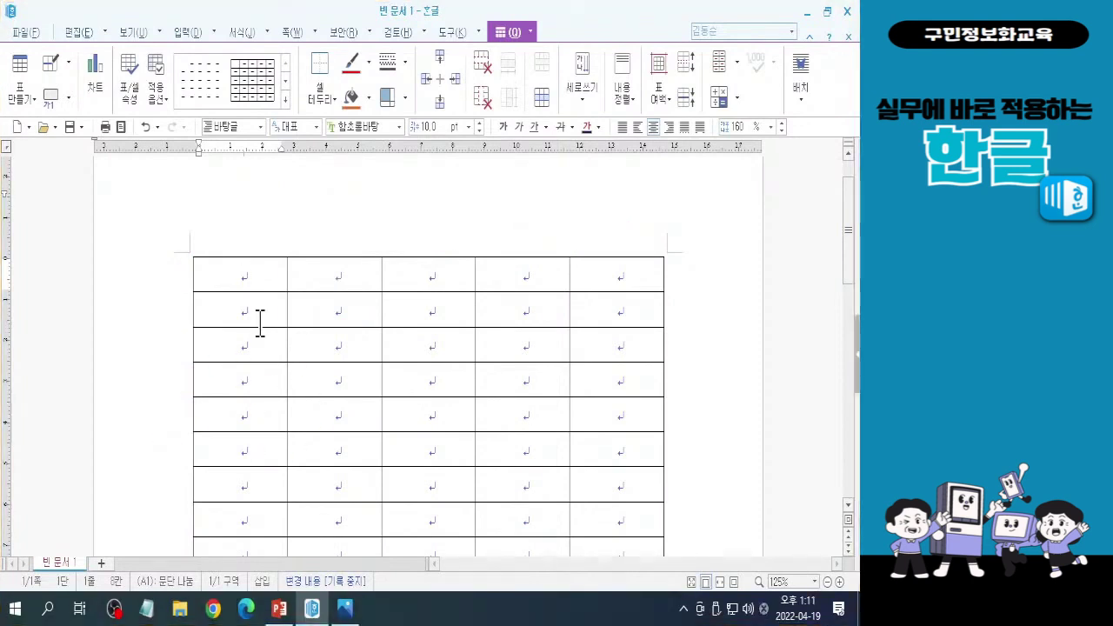
# Step: Merge all five cells of the table's first row, A1 through E1, into one cell
pyautogui.click(257, 276)
pyautogui.moveTo(226, 271); pyautogui.dragTo(618, 277)
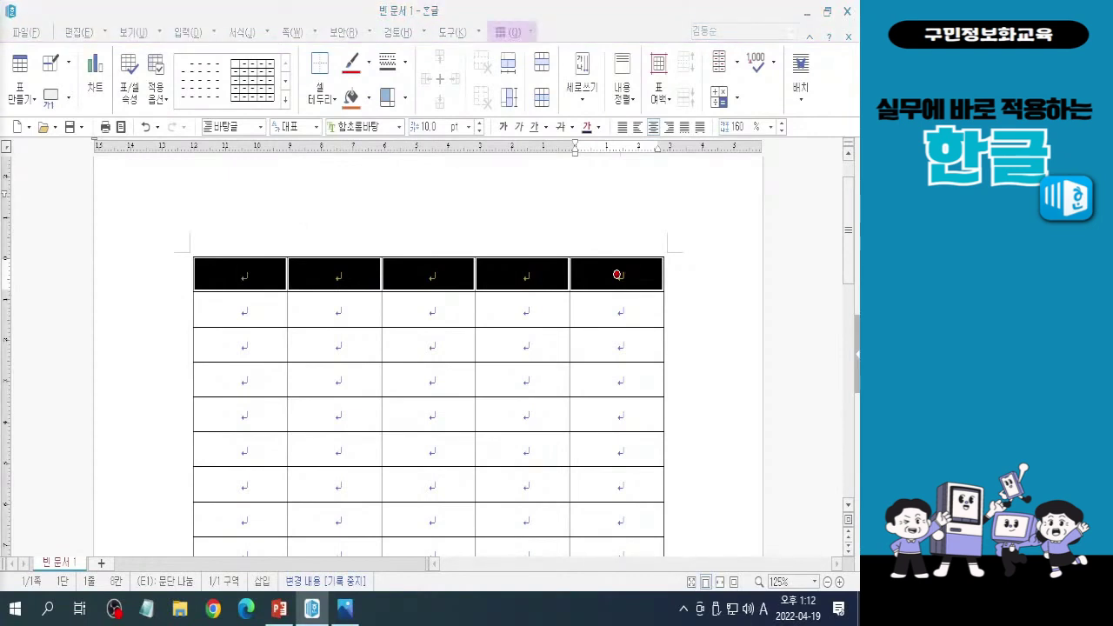
pyautogui.press('Hangul')
pyautogui.click(577, 16)
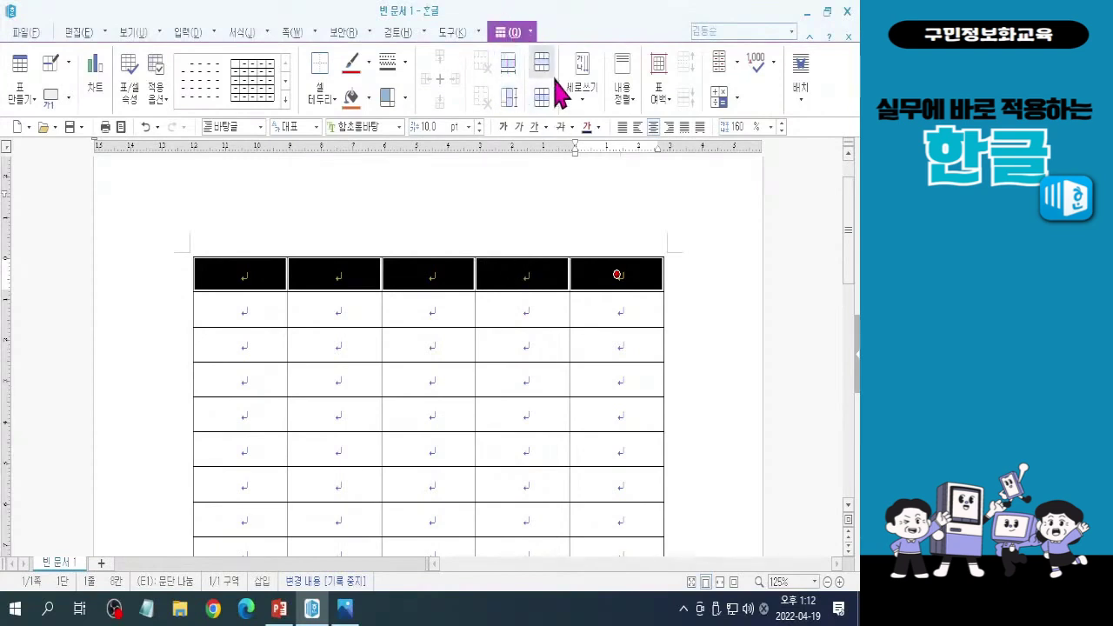
pyautogui.press('ctrl')
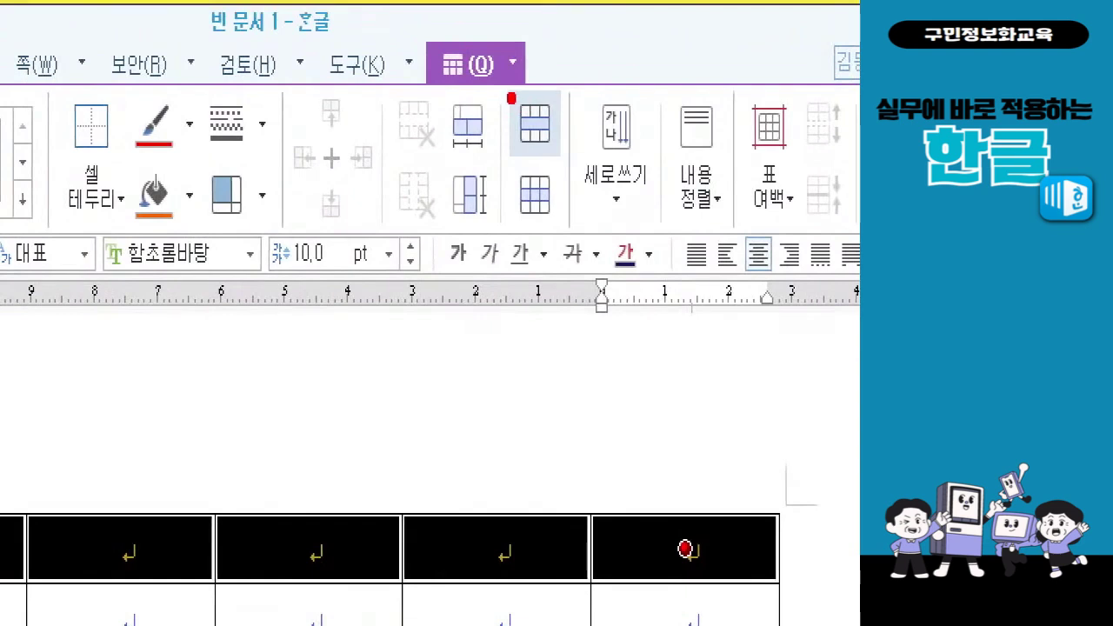
pyautogui.moveTo(502, 82); pyautogui.dragTo(572, 167)
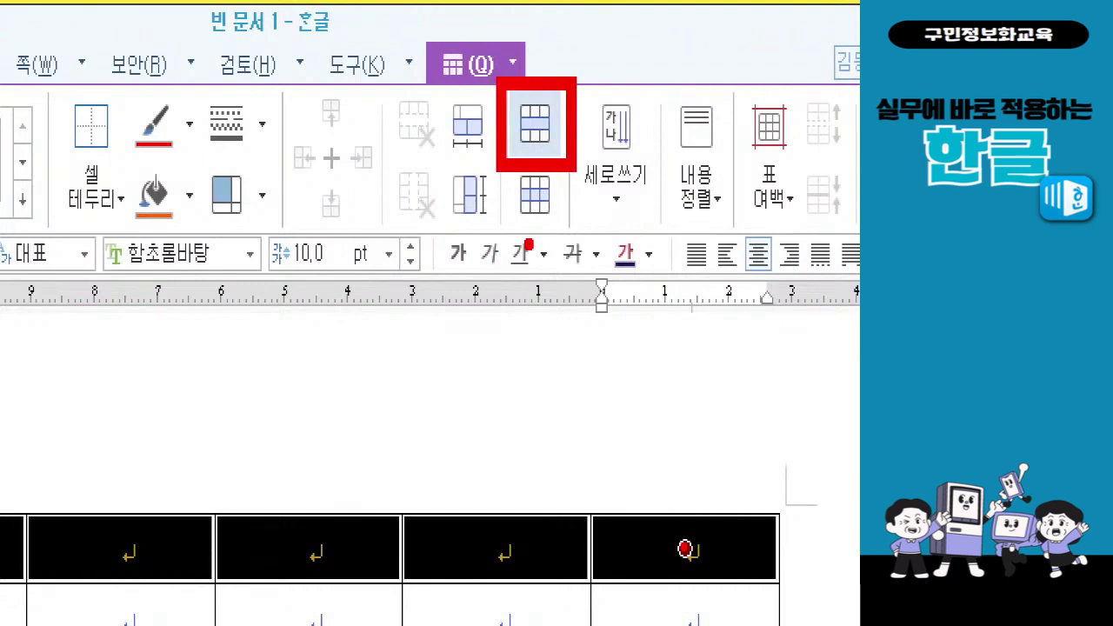
pyautogui.click(535, 124)
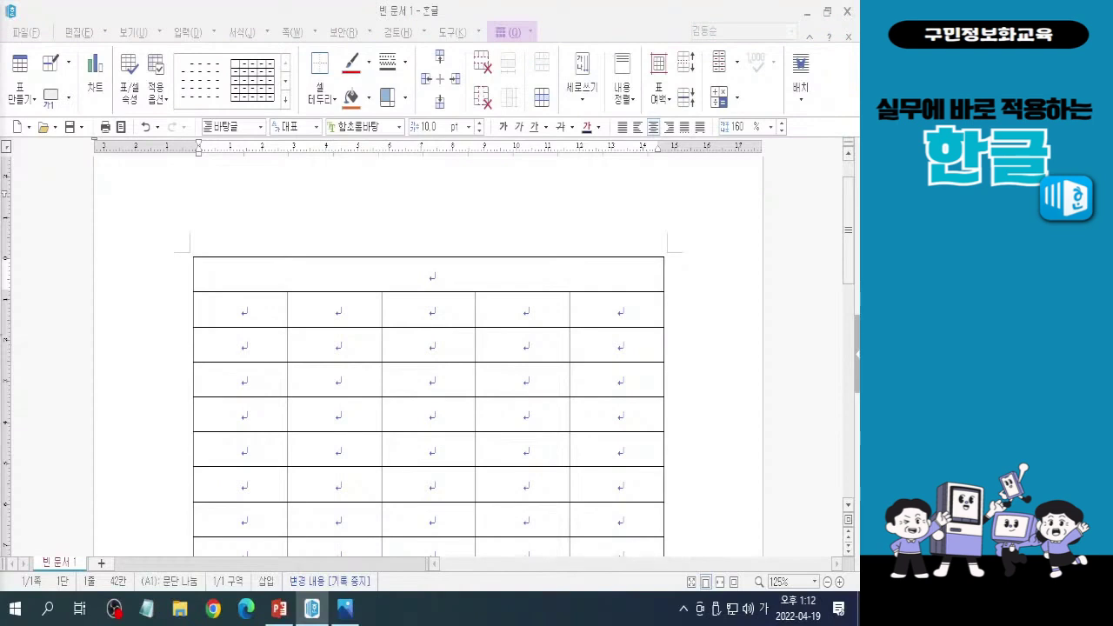
# Step: Merge the first two cells of the table's second row, A2 and B2
pyautogui.click(242, 307)
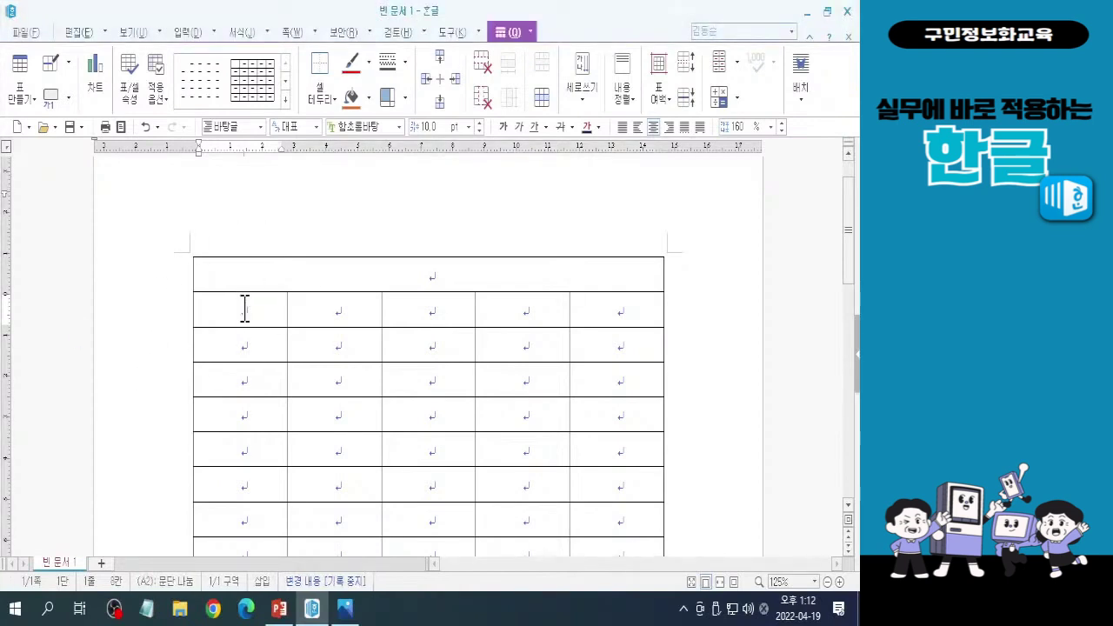
pyautogui.moveTo(229, 310); pyautogui.dragTo(308, 311)
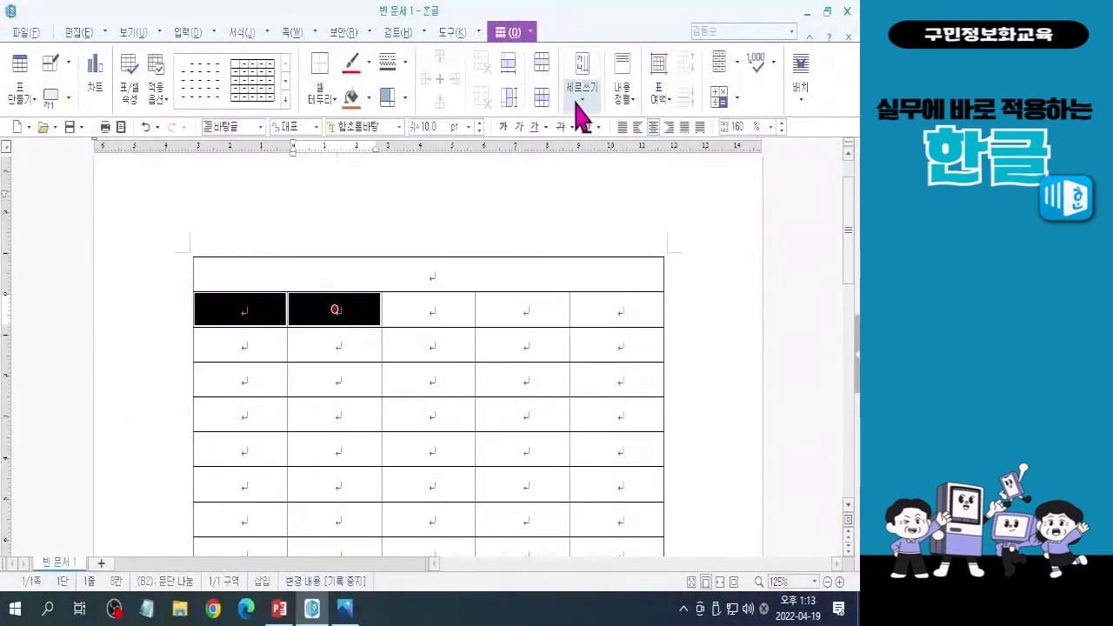
pyautogui.click(542, 65)
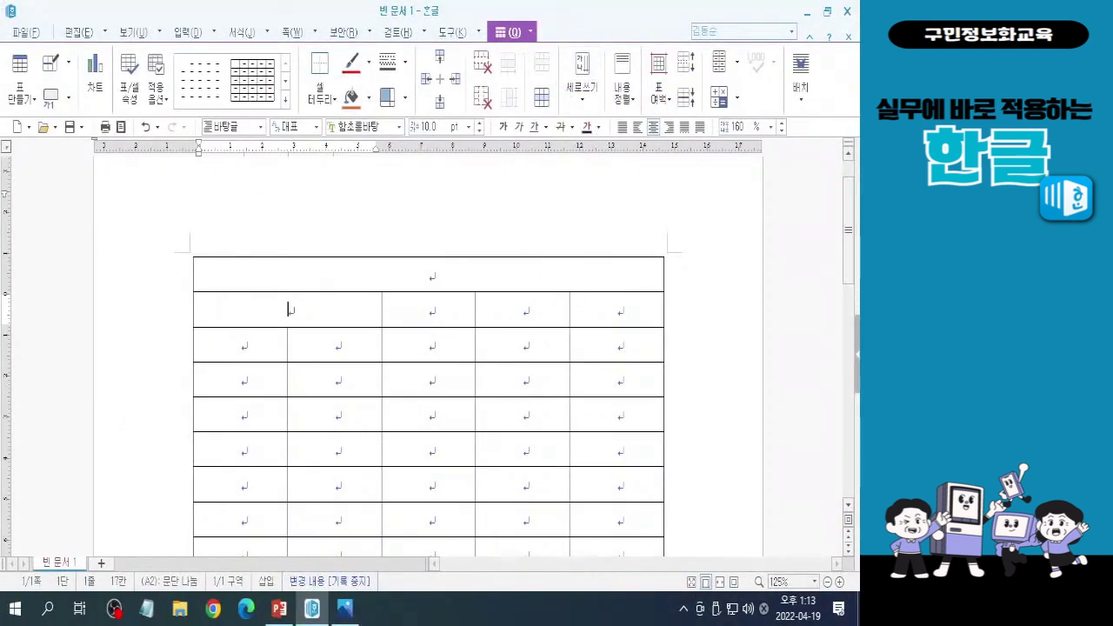
# Step: Merge the first two cells of the table's twelfth row, A12 and B12, into one cell
pyautogui.hotkey('ctrl', '1')
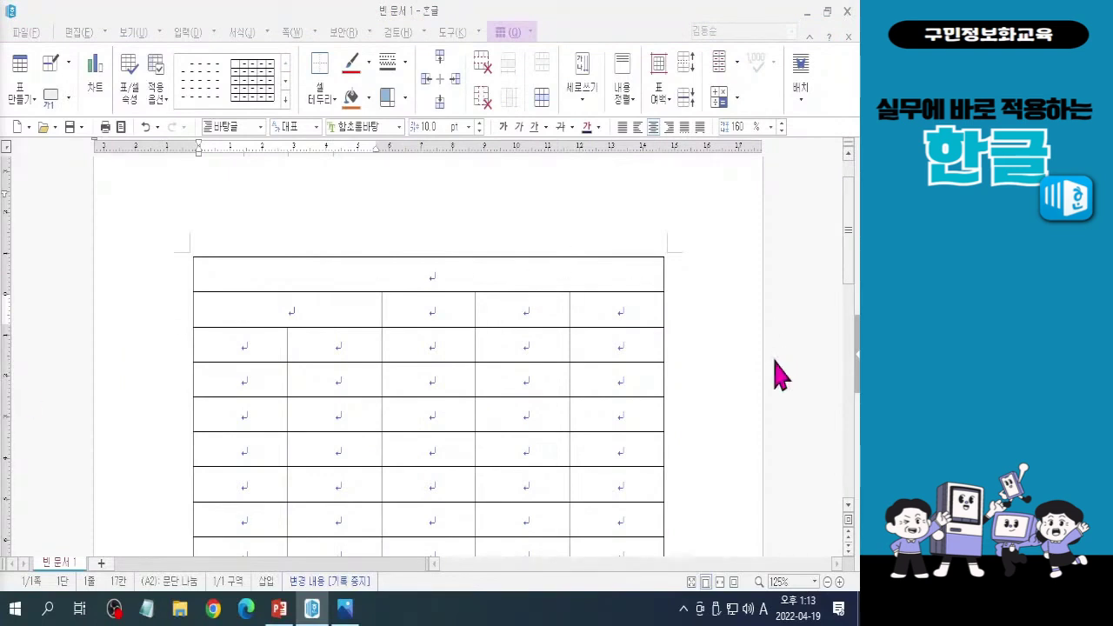
pyautogui.moveTo(852, 251); pyautogui.dragTo(855, 366)
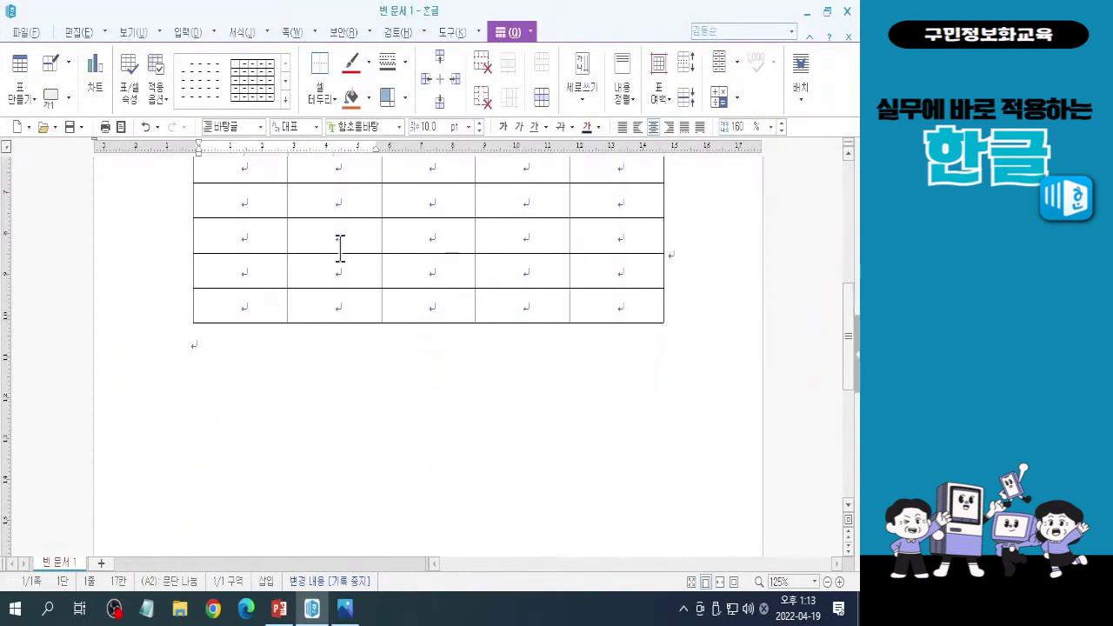
pyautogui.click(246, 304)
pyautogui.click(242, 271)
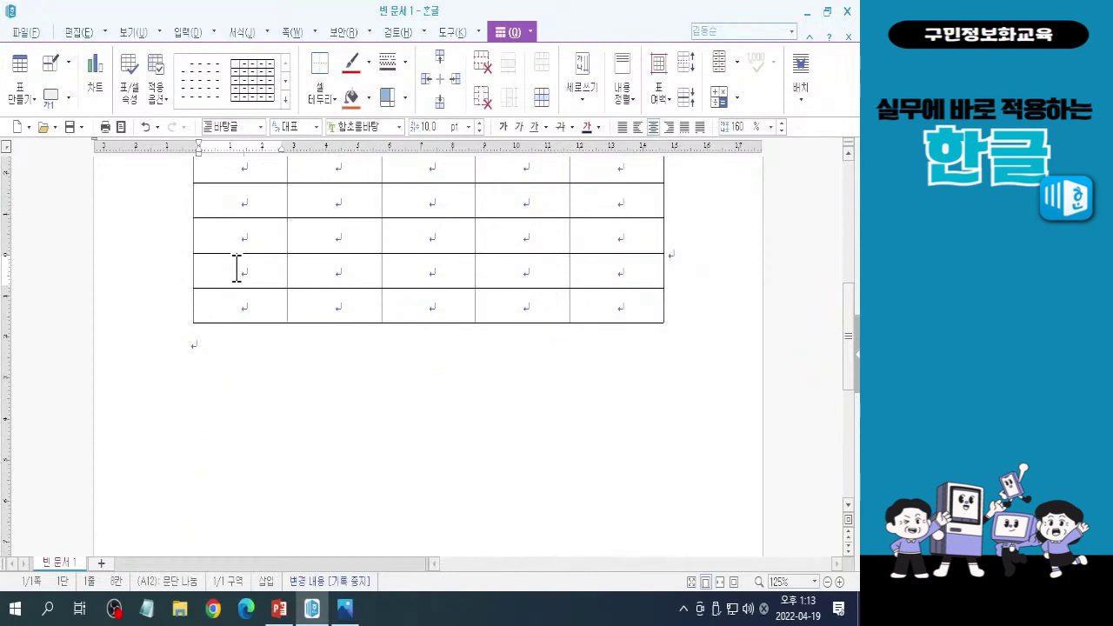
pyautogui.moveTo(236, 270); pyautogui.dragTo(302, 271)
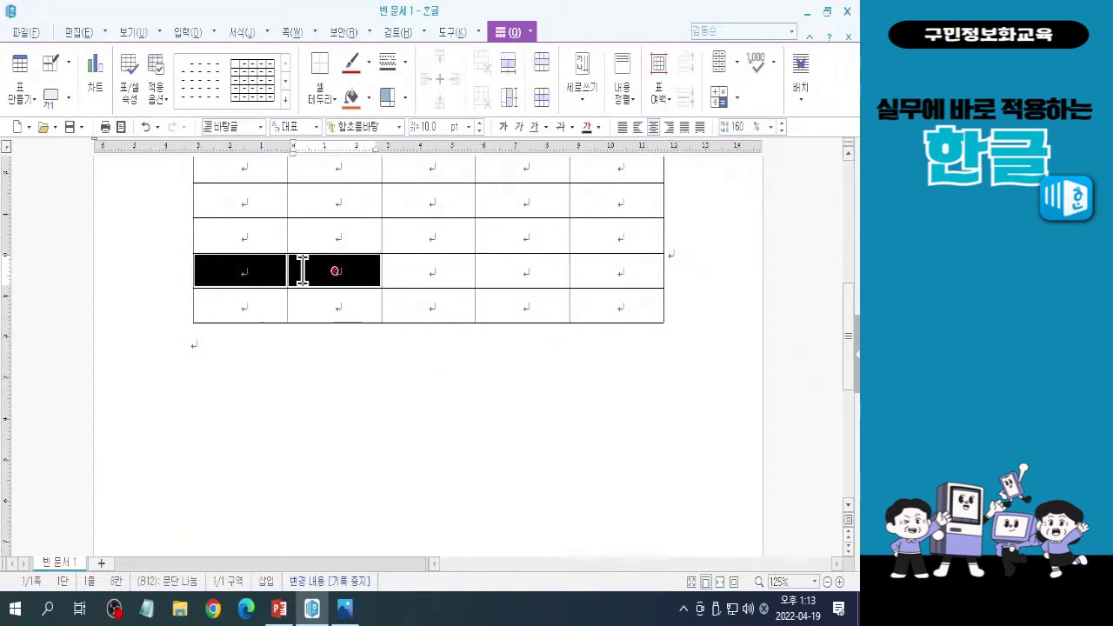
pyautogui.press('ctrl')
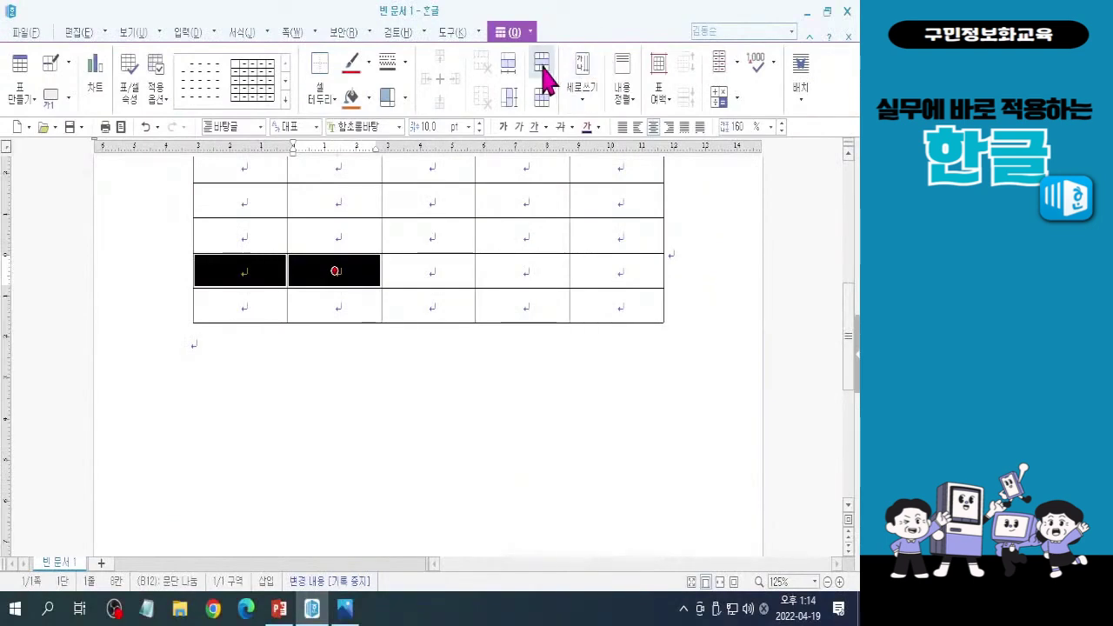
pyautogui.click(745, 43)
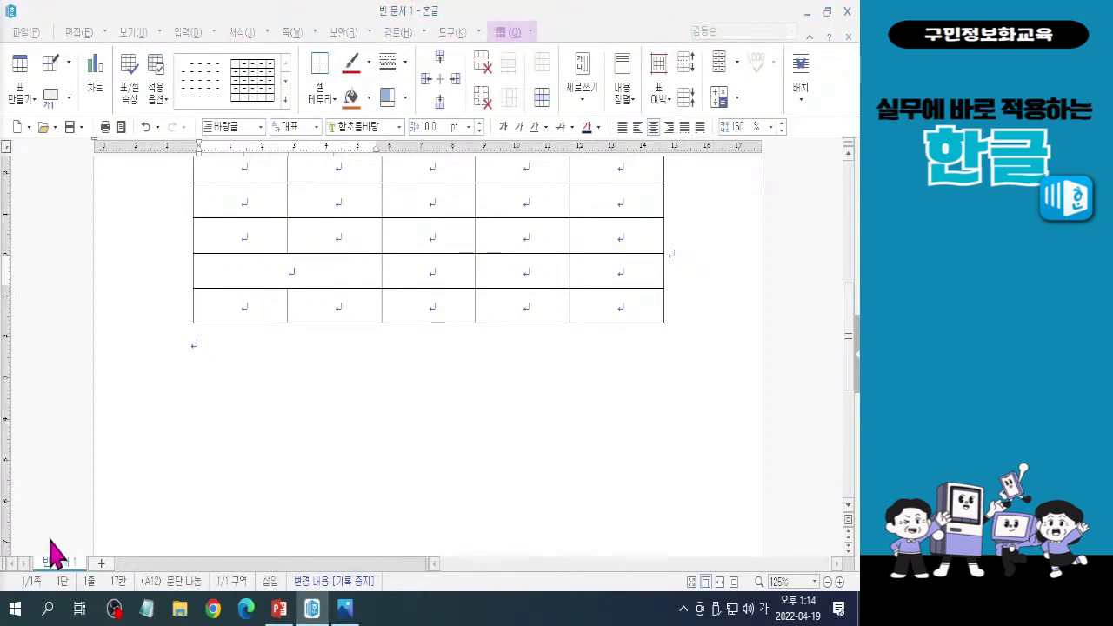
pyautogui.press('Hangul')
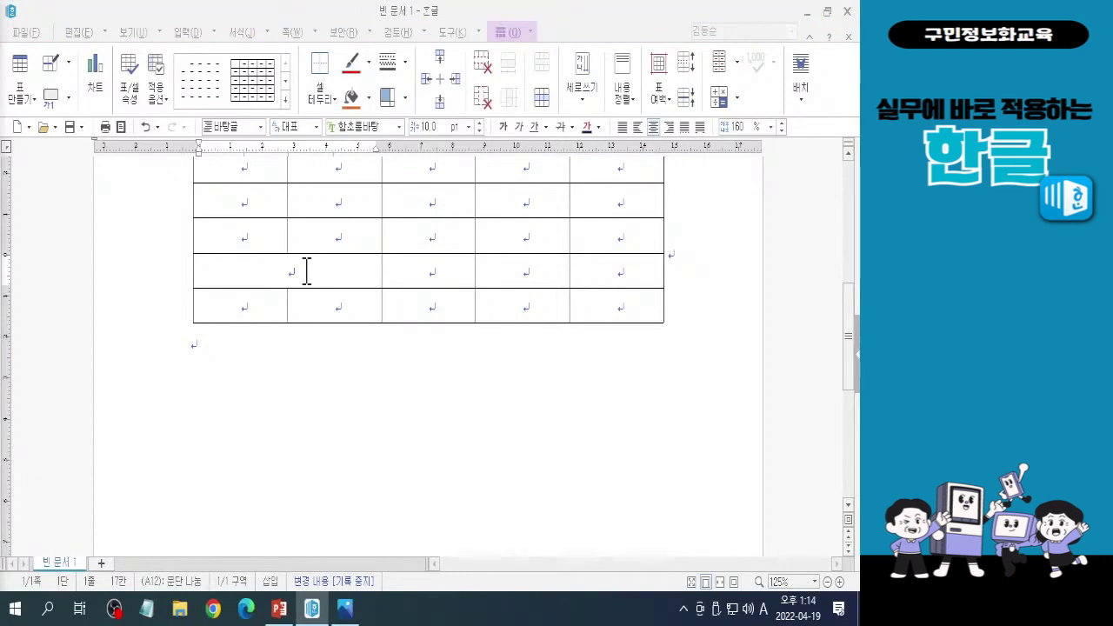
# Step: Merge the first four cells of the table's last row, A13 through D13, into one cell
pyautogui.click(305, 269)
pyautogui.click(244, 309)
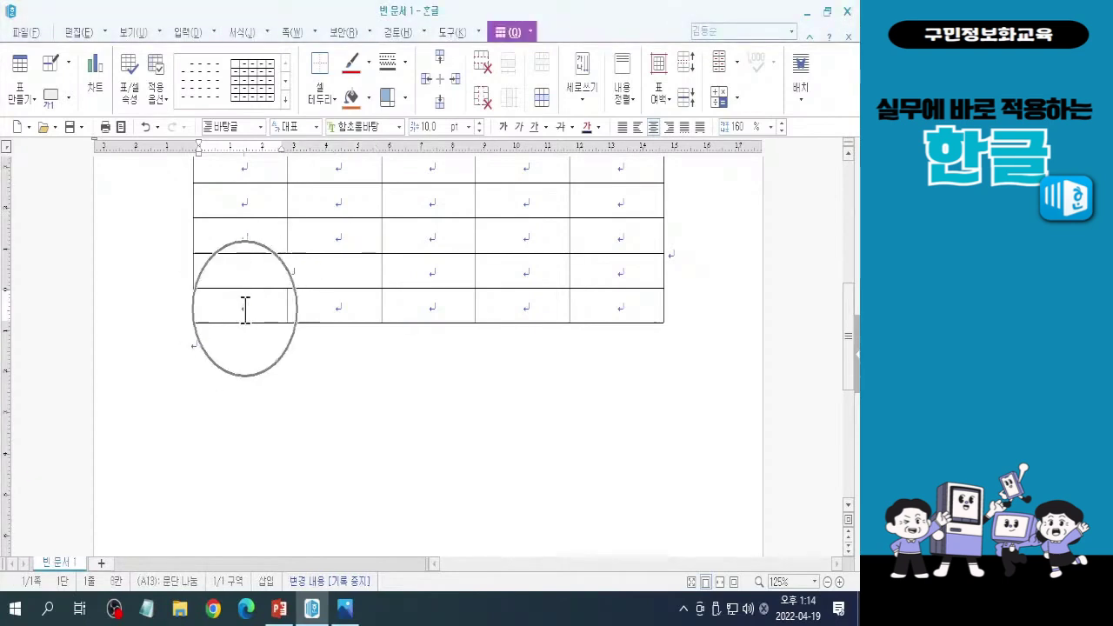
pyautogui.moveTo(244, 309); pyautogui.dragTo(545, 315)
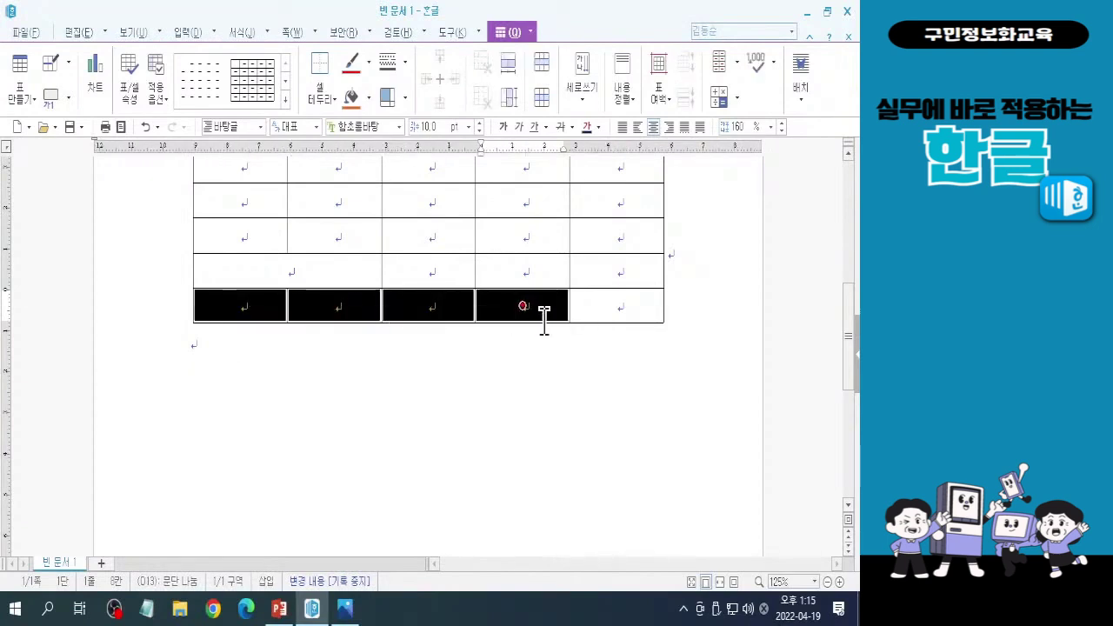
pyautogui.moveTo(244, 310); pyautogui.dragTo(525, 308)
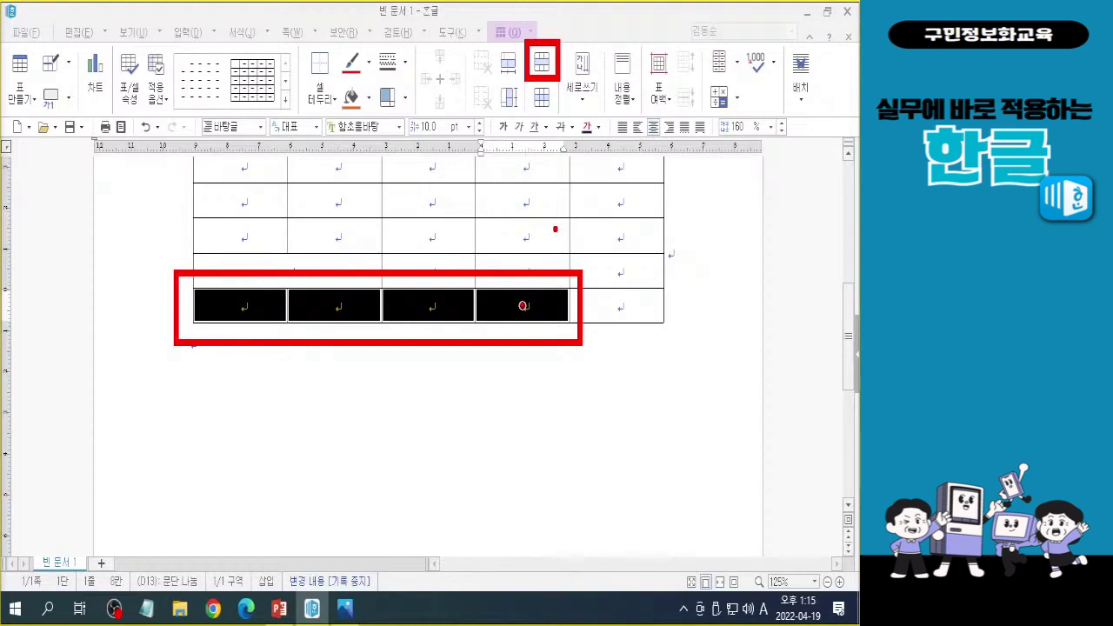
pyautogui.click(543, 70)
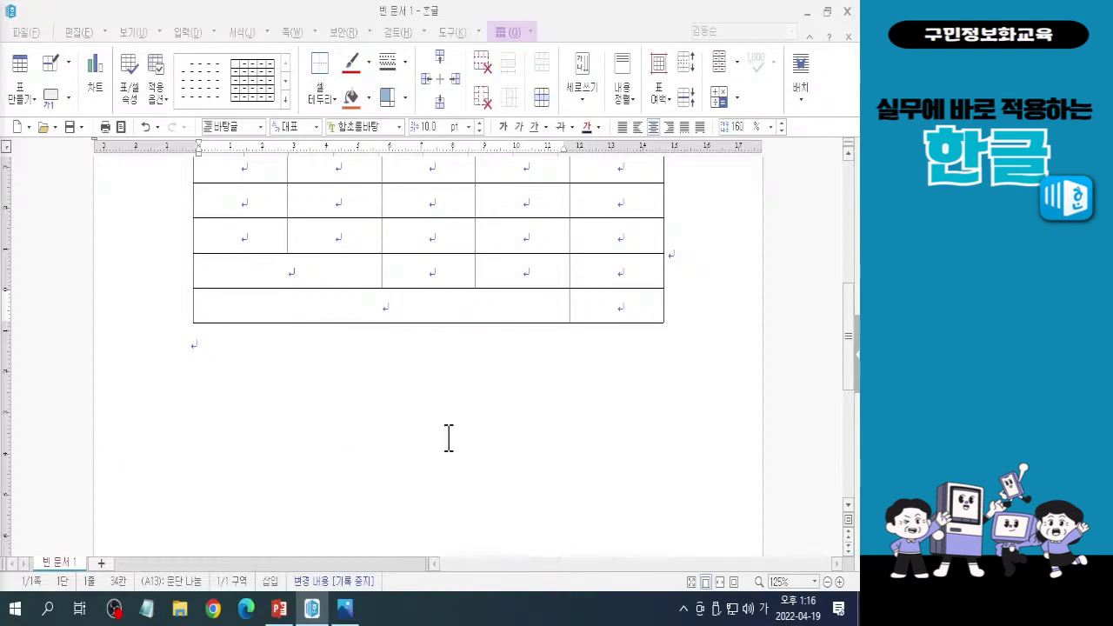
# Step: Set the text of all table cells to 12 pt bold and place the cursor in the merged first row
pyautogui.scroll(5, 449, 437)
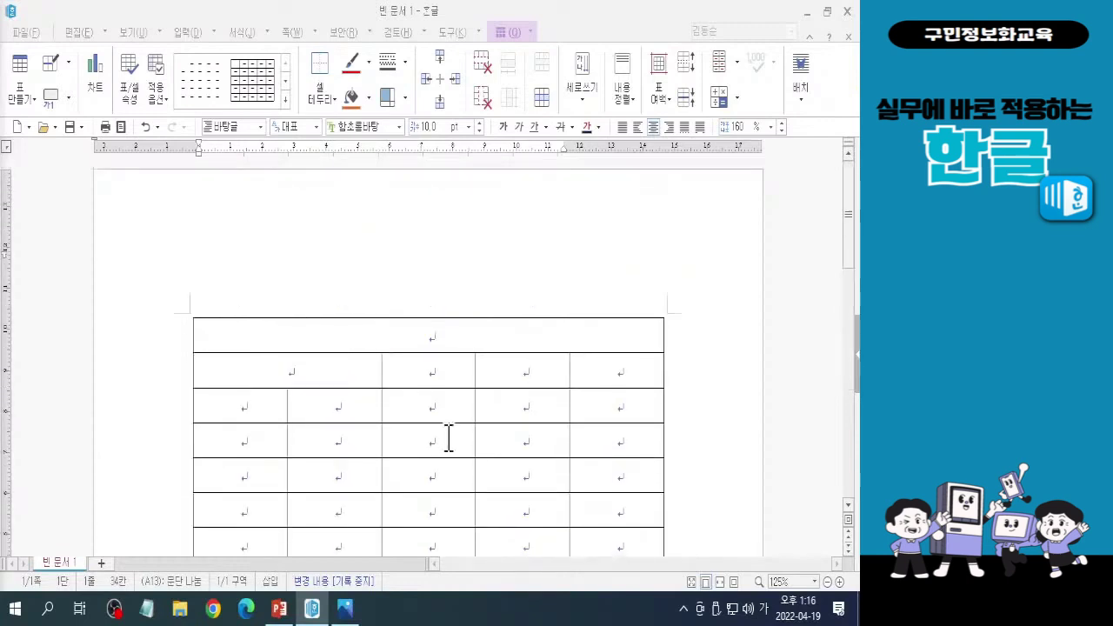
pyautogui.scroll(-3, 449, 438)
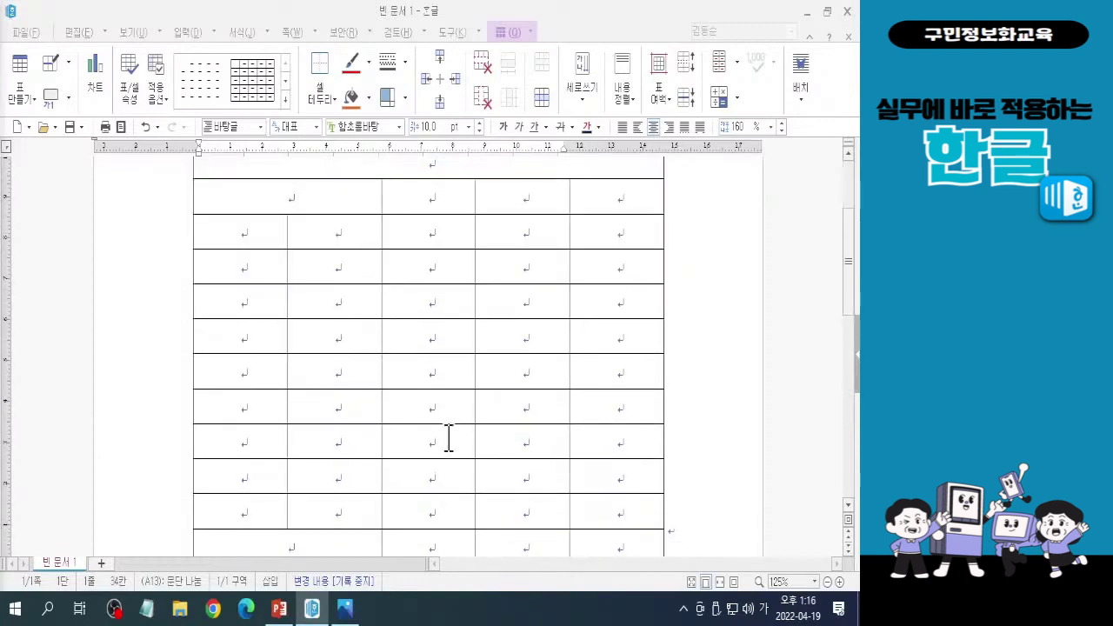
pyautogui.click(851, 294)
pyautogui.moveTo(850, 294); pyautogui.dragTo(853, 277)
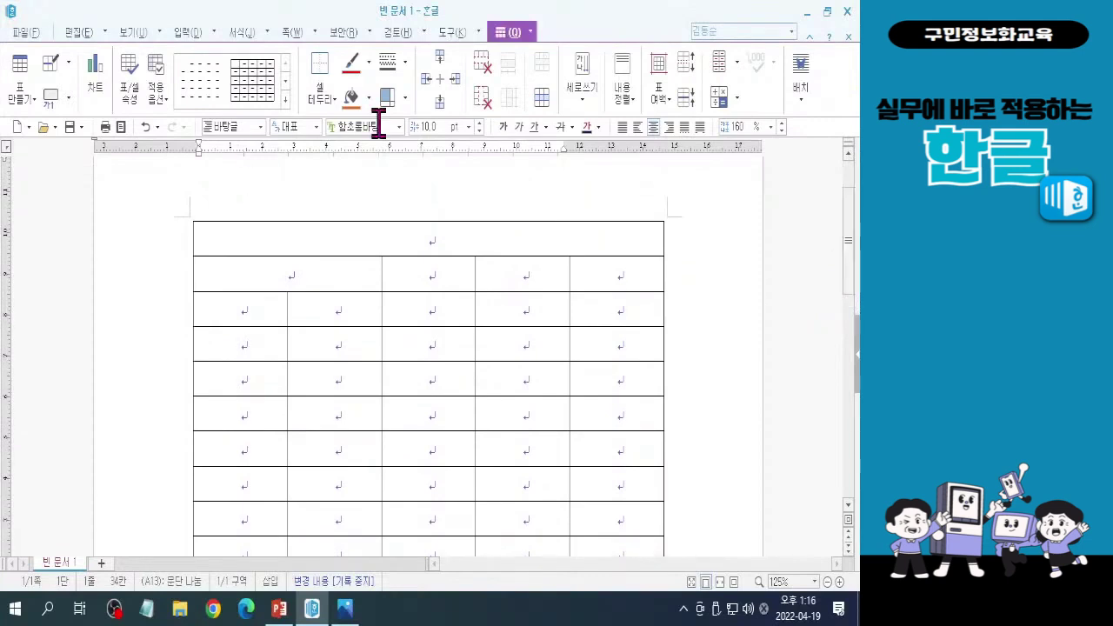
pyautogui.click(432, 239)
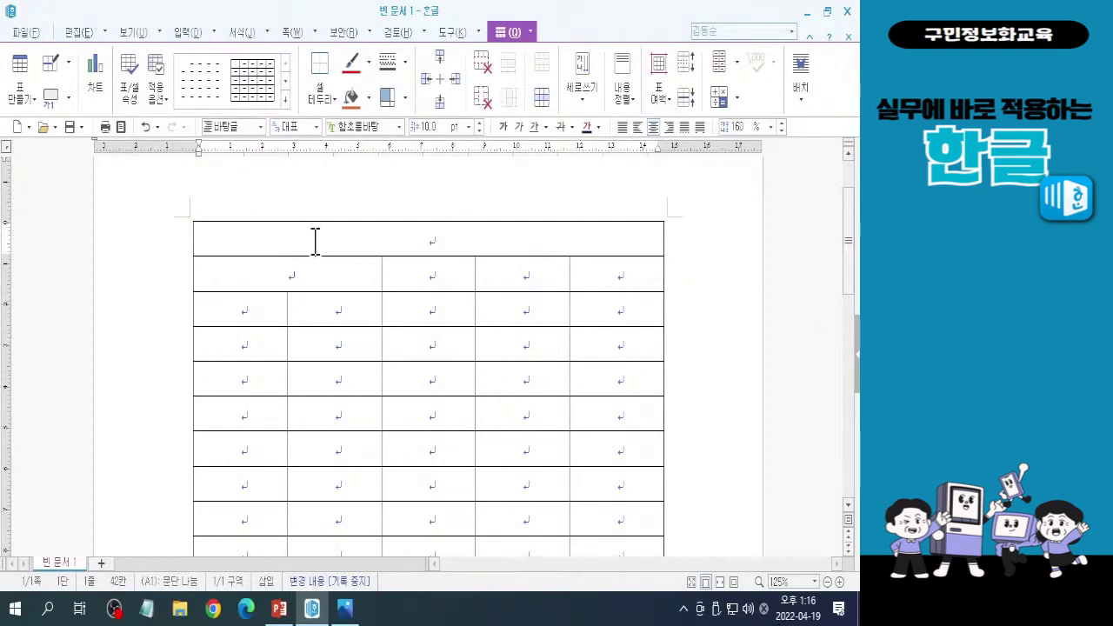
pyautogui.moveTo(313, 241); pyautogui.dragTo(510, 279)
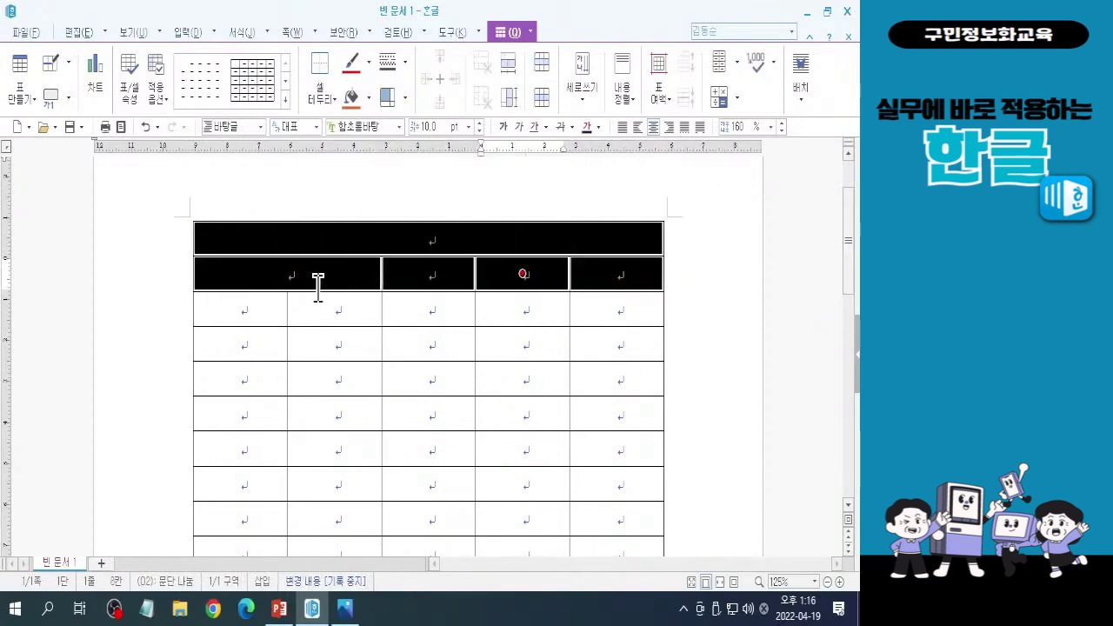
pyautogui.press('F5')
pyautogui.click(480, 124)
pyautogui.click(480, 123)
pyautogui.click(502, 127)
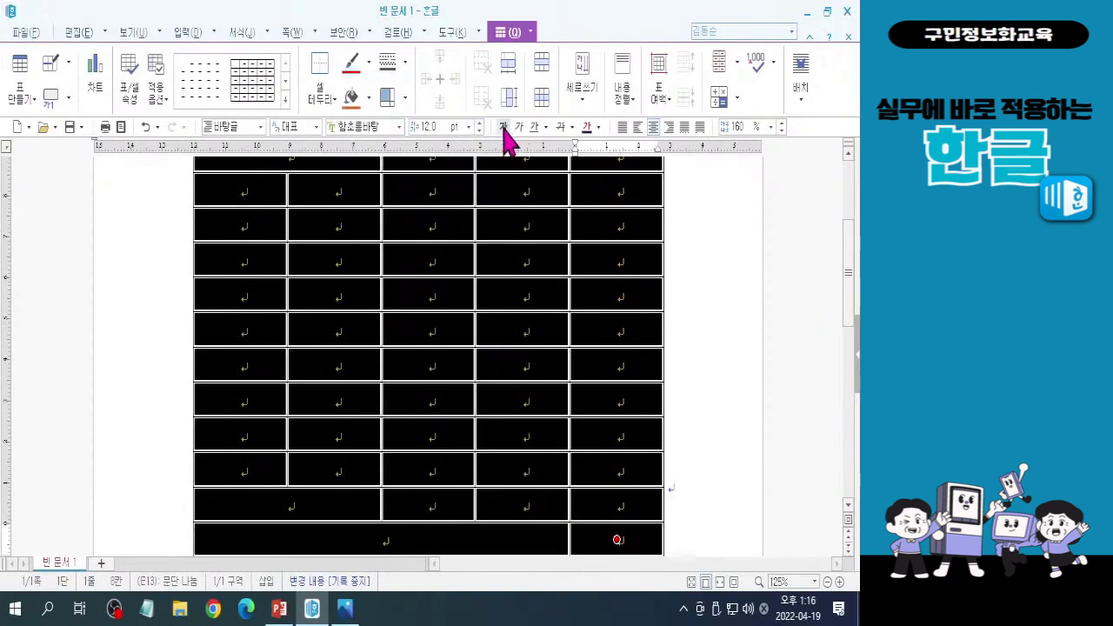
pyautogui.click(456, 264)
pyautogui.scroll(3, 427, 268)
pyautogui.click(427, 261)
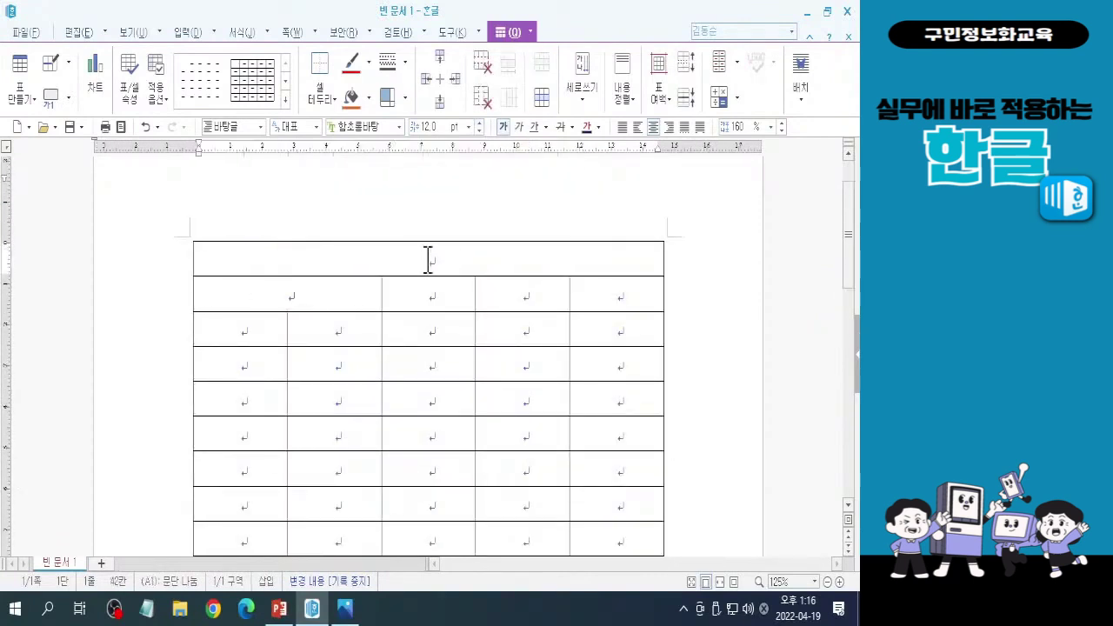
pyautogui.press('F5')
pyautogui.press('F5')
pyautogui.press('F5')
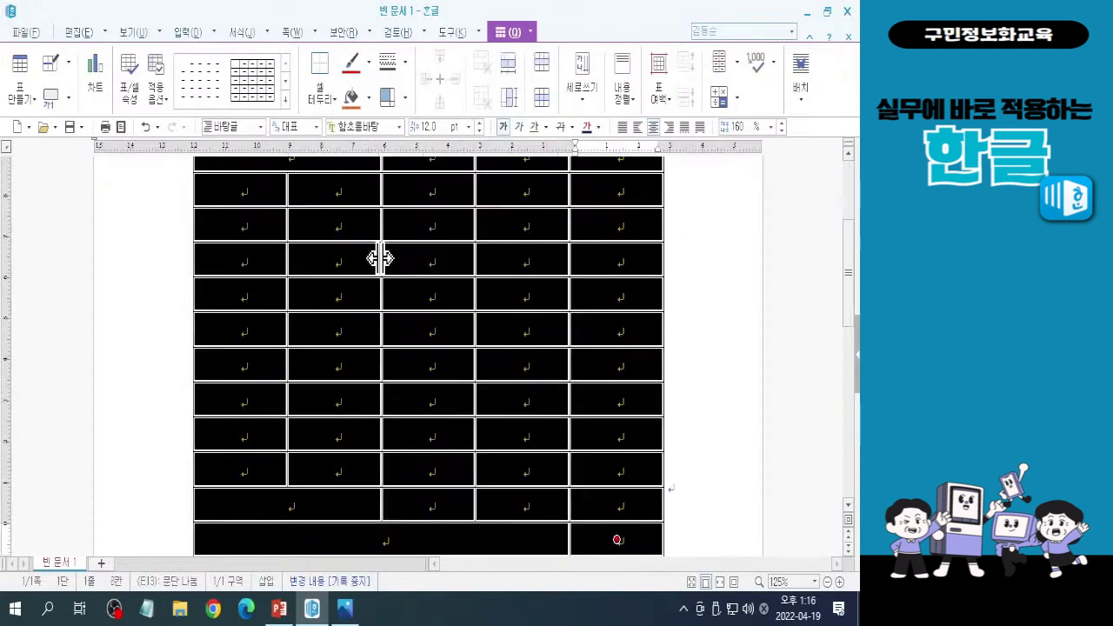
pyautogui.scroll(5, 383, 244)
pyautogui.press('Escape')
pyautogui.scroll(5, 423, 322)
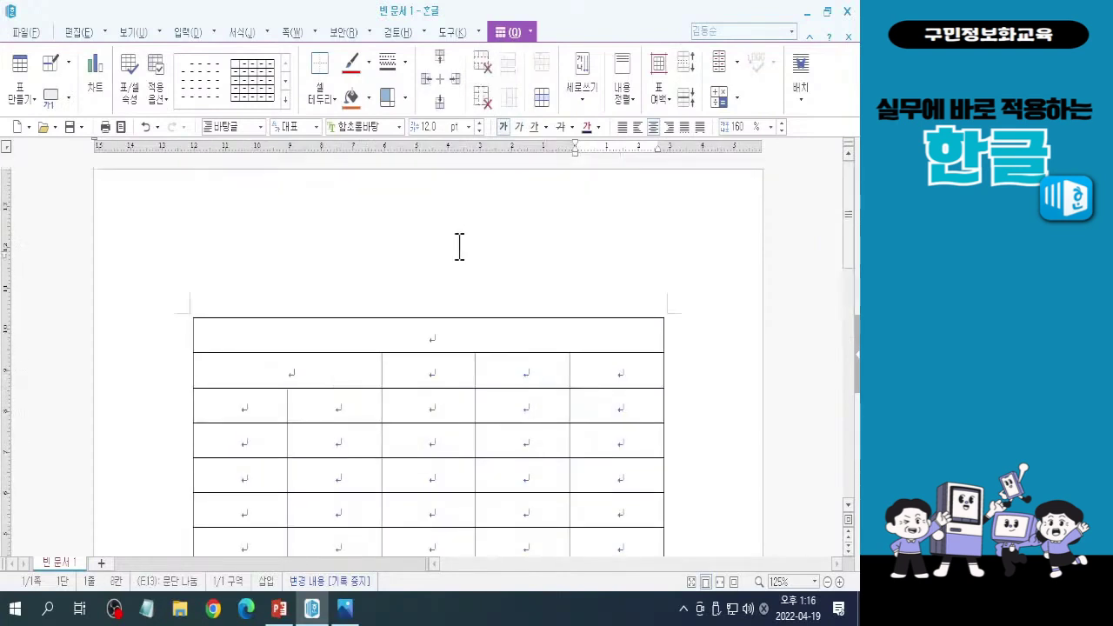
# Step: Enter 가계부 in the merged first row and 날짜 in the merged cell at the start of the second row
pyautogui.click(434, 339)
pyautogui.write('가계부')
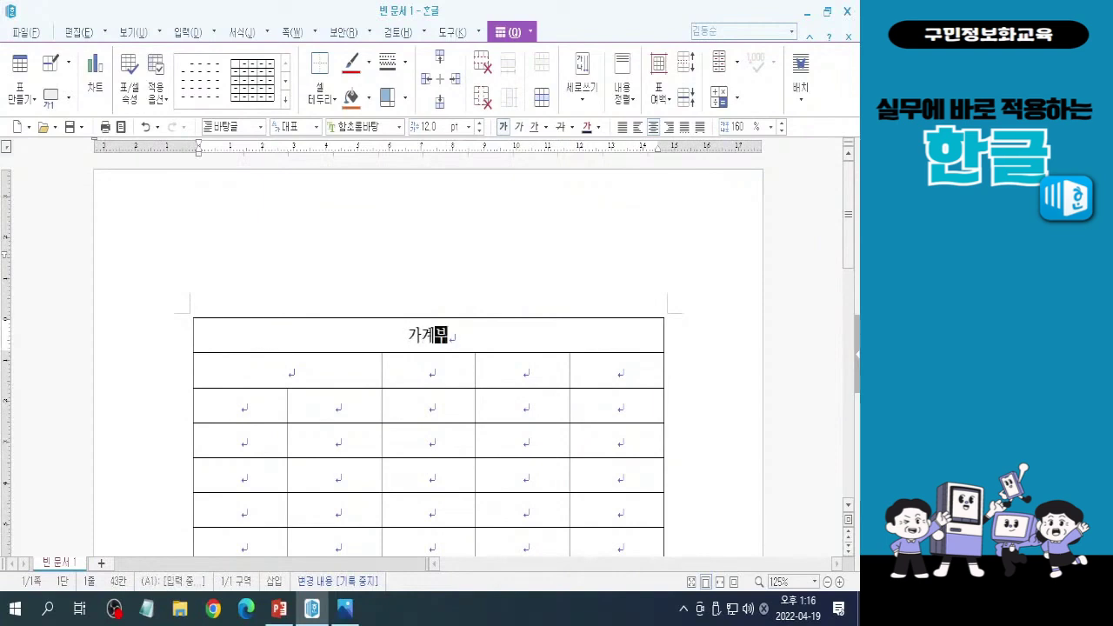
pyautogui.click(287, 373)
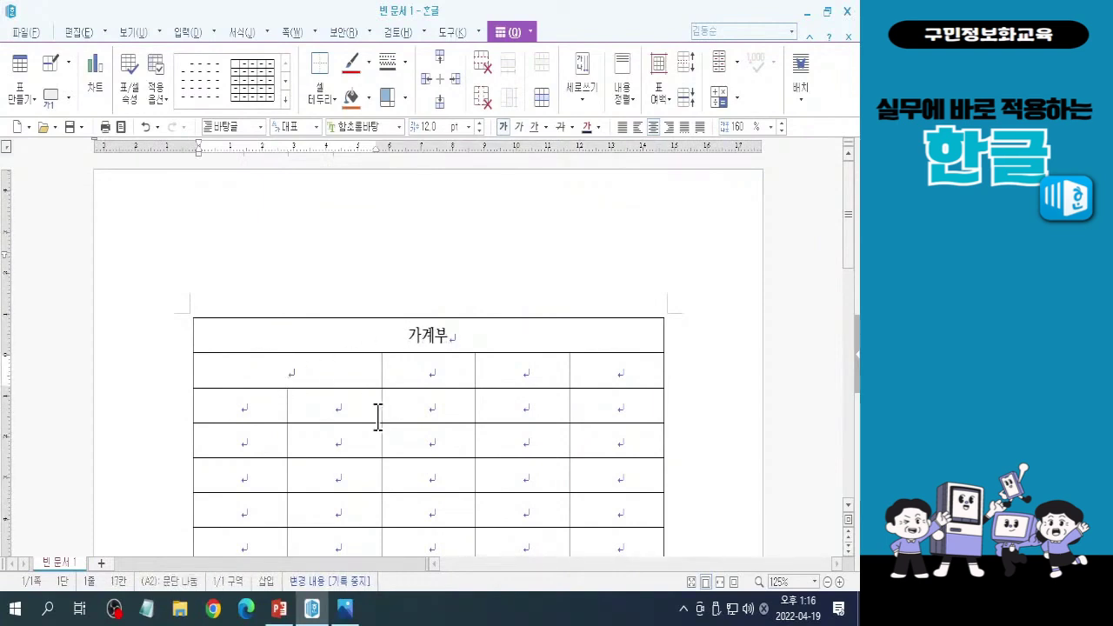
pyautogui.write('날찌')
pyautogui.press('BackSpace')
pyautogui.write('짜')
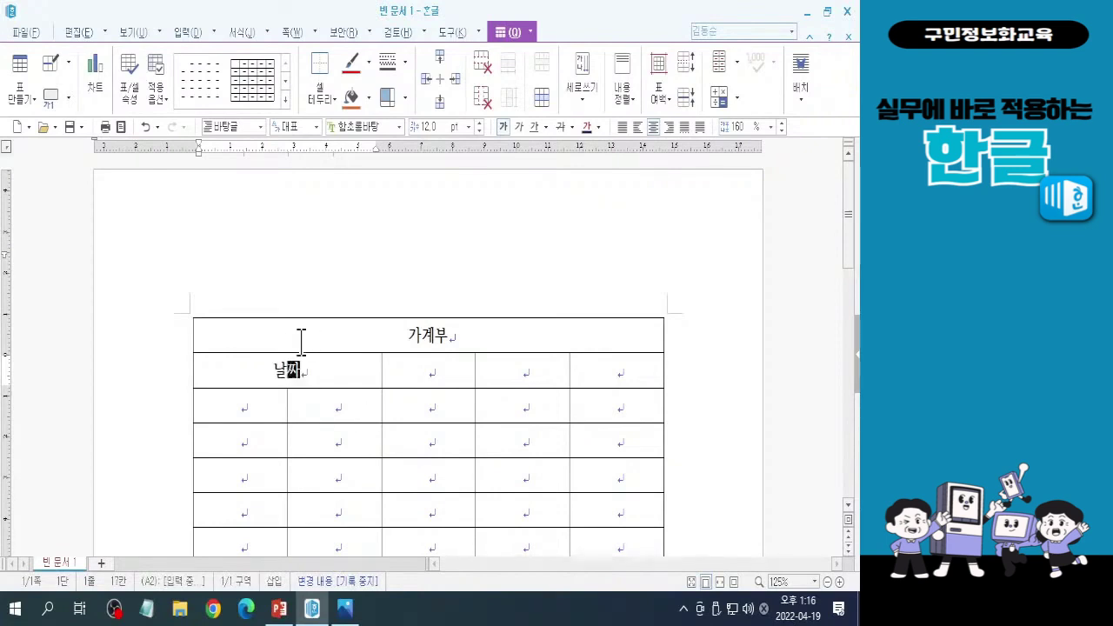
# Step: Increase the font size of all table cells to 15 pt and clear the cell selection
pyautogui.click(301, 342)
pyautogui.press('F5')
pyautogui.press('F5')
pyautogui.press('F5')
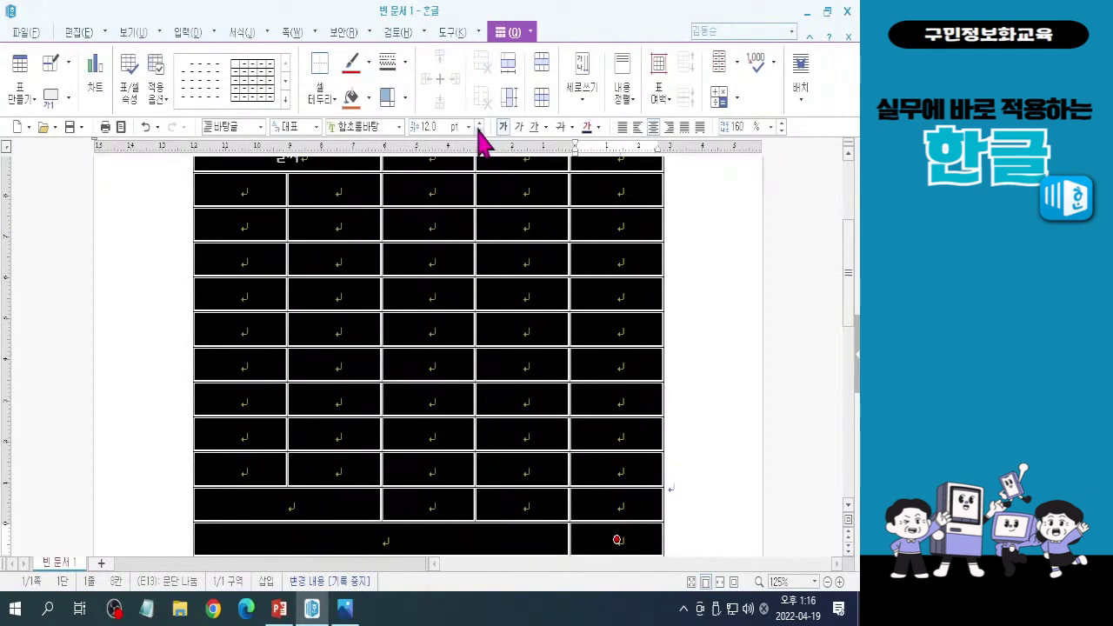
pyautogui.click(479, 125)
pyautogui.click(478, 125)
pyautogui.click(479, 125)
pyautogui.press('Escape')
pyautogui.scroll(3, 443, 309)
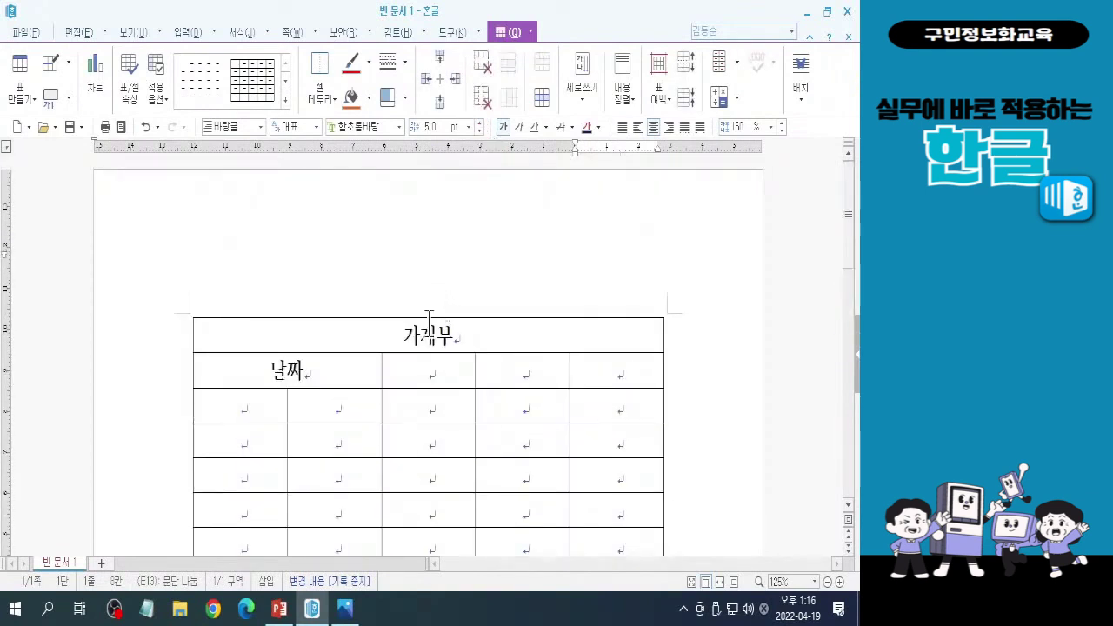
# Step: Enter 월 and 일 in the two third-row cells below the 날짜 heading
pyautogui.click(260, 406)
pyautogui.write('월')
pyautogui.press('Tab')
pyautogui.write('일')
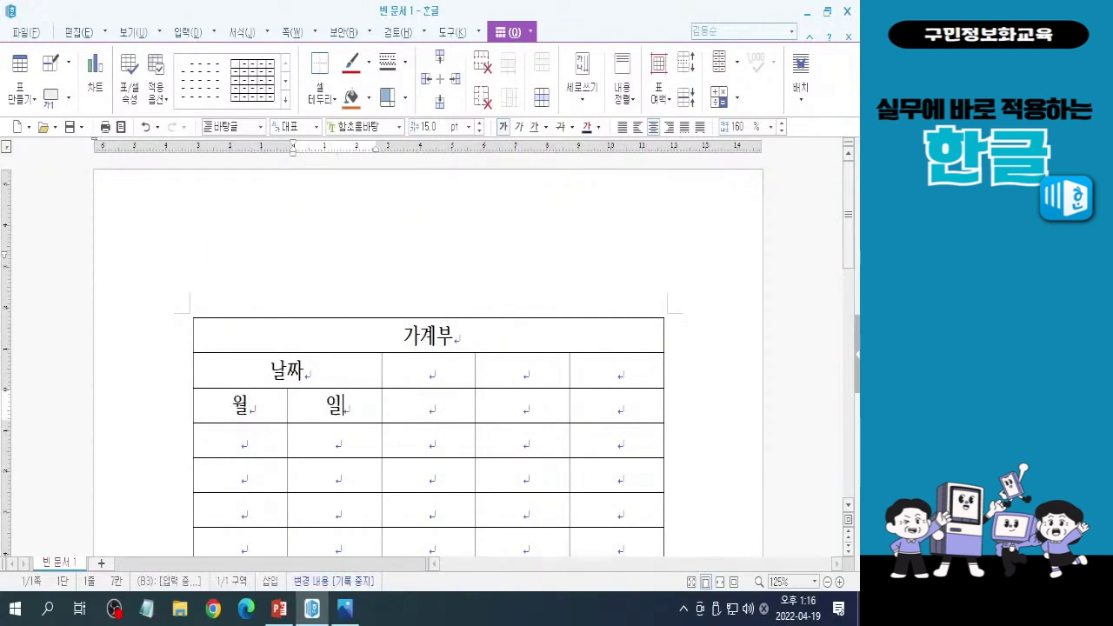
pyautogui.press('Tab')
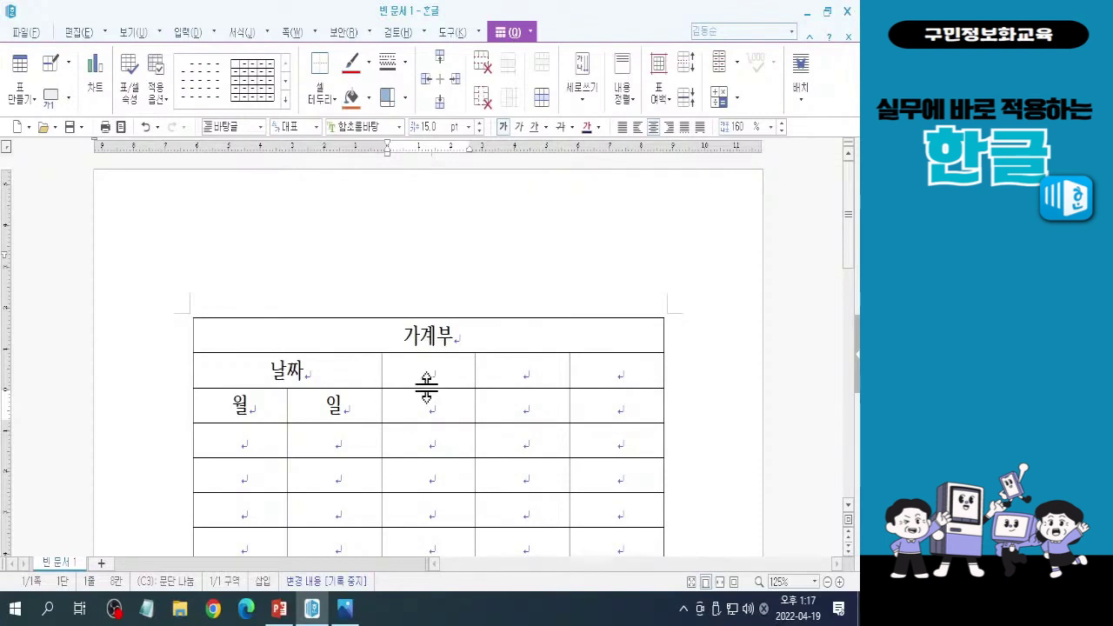
# Step: Clear the text from all cells in the table's first three rows
pyautogui.moveTo(424, 374); pyautogui.dragTo(424, 408)
pyautogui.moveTo(424, 381)
pyautogui.mouseDown()
pyautogui.moveTo(425, 414)
pyautogui.moveTo(424, 385)
pyautogui.moveTo(423, 396)
pyautogui.mouseUp()
pyautogui.moveTo(304, 338); pyautogui.dragTo(345, 392)
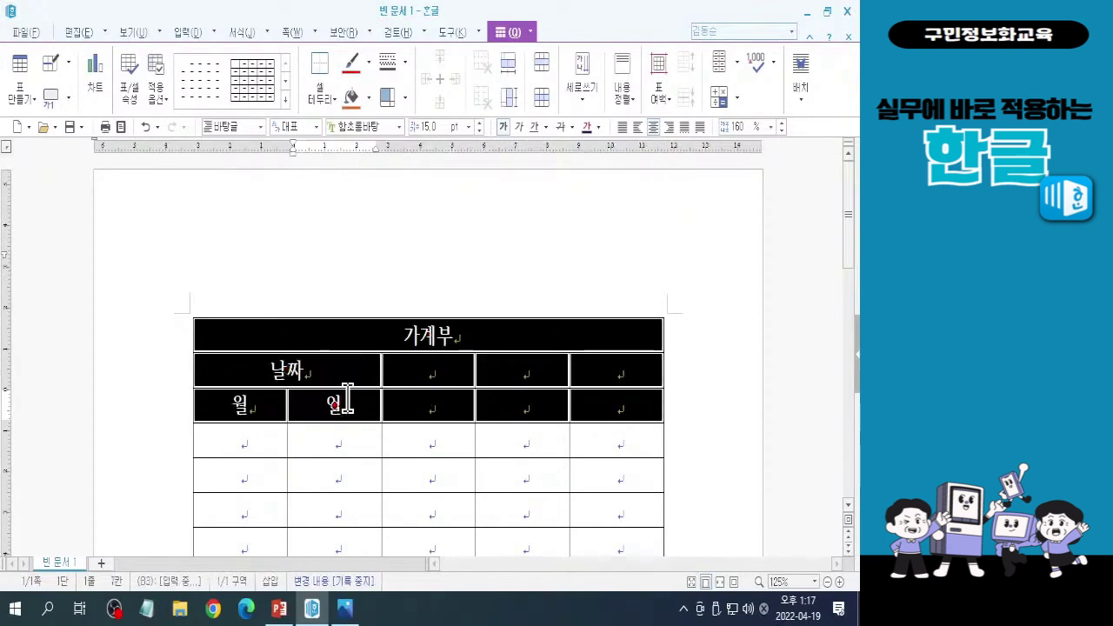
pyautogui.press('Delete')
pyautogui.click(358, 332)
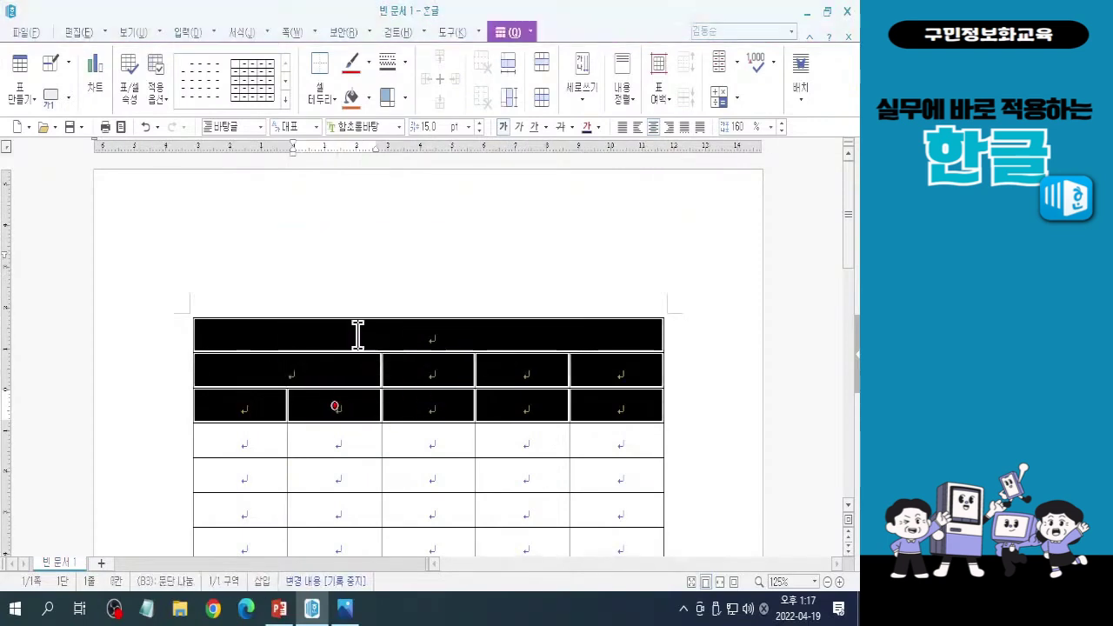
# Step: Merge cells C2 and C3 vertically into one cell, and likewise merge D2 and D3
pyautogui.moveTo(428, 368); pyautogui.dragTo(429, 410)
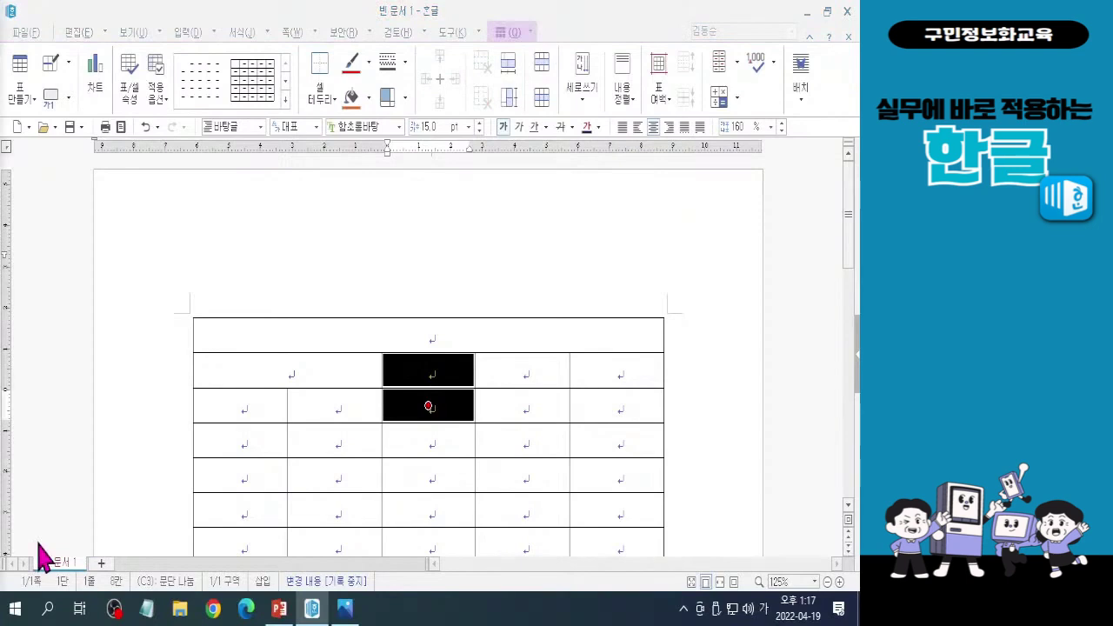
pyautogui.press('Hangul')
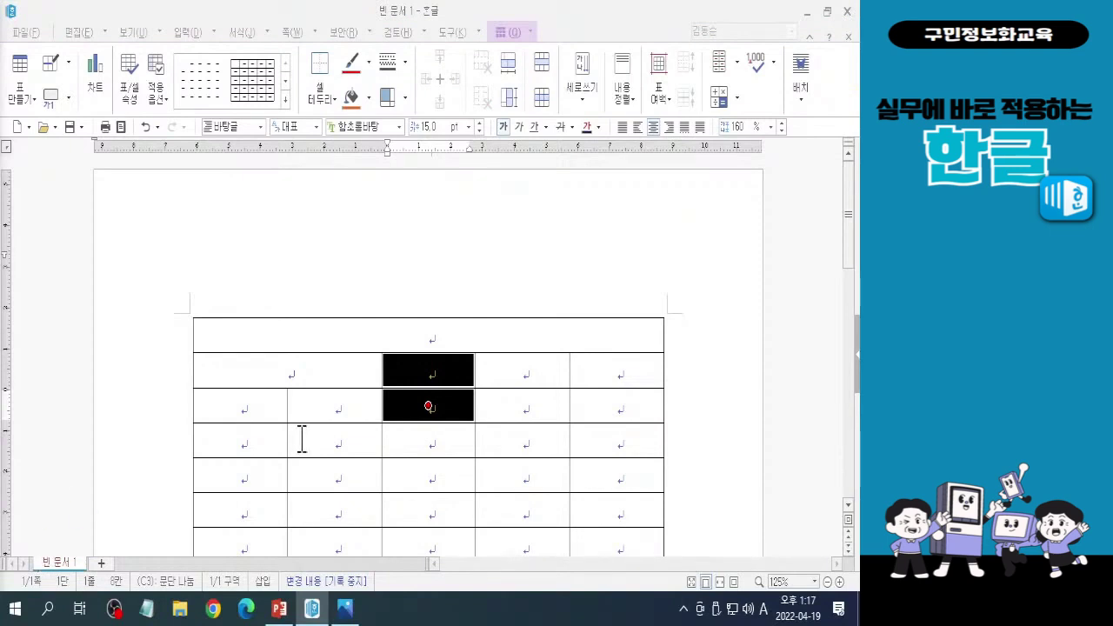
pyautogui.click(541, 69)
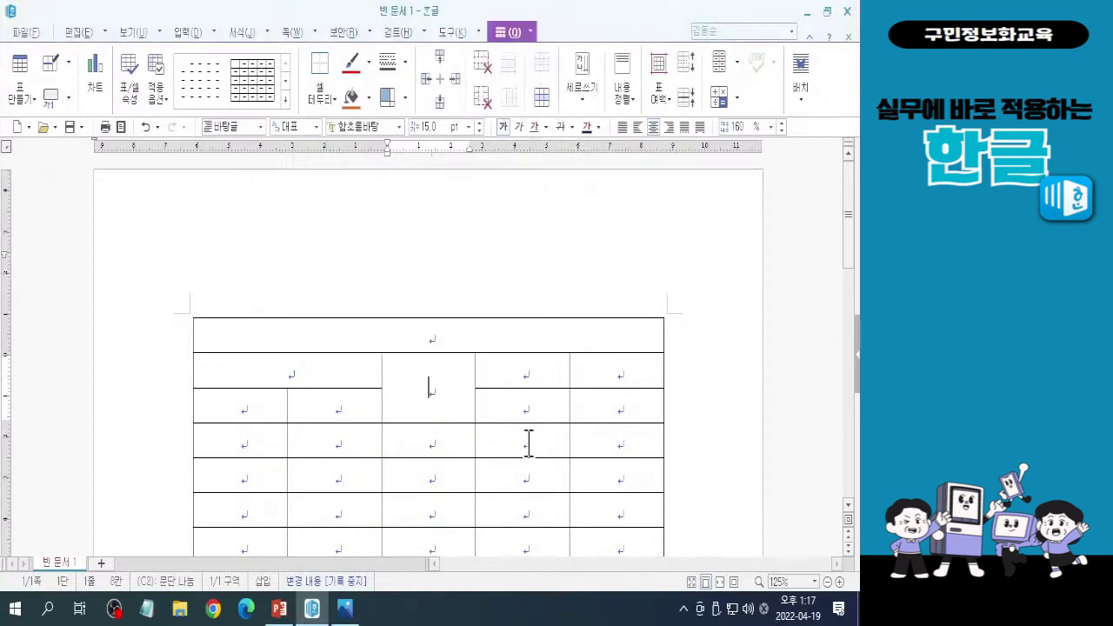
pyautogui.click(519, 374)
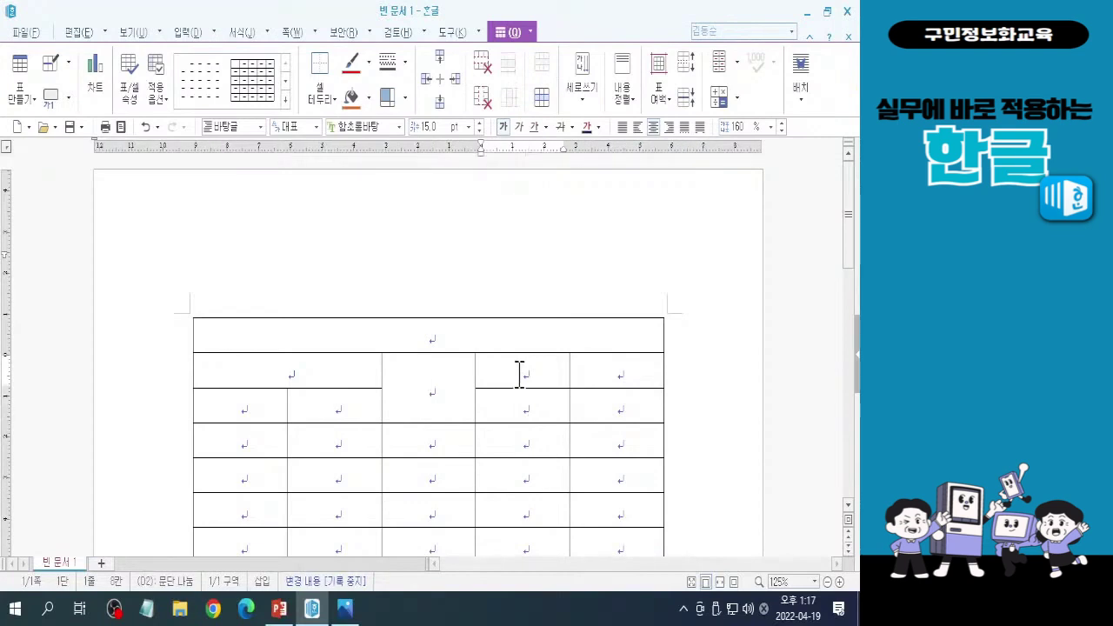
pyautogui.moveTo(519, 374); pyautogui.dragTo(521, 403)
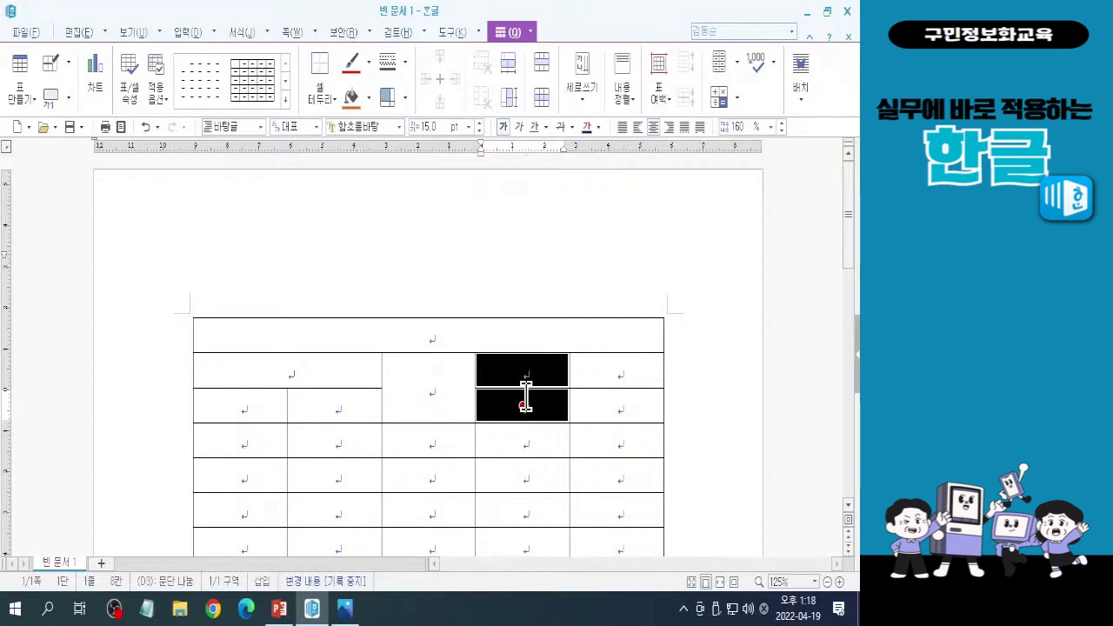
pyautogui.click(544, 68)
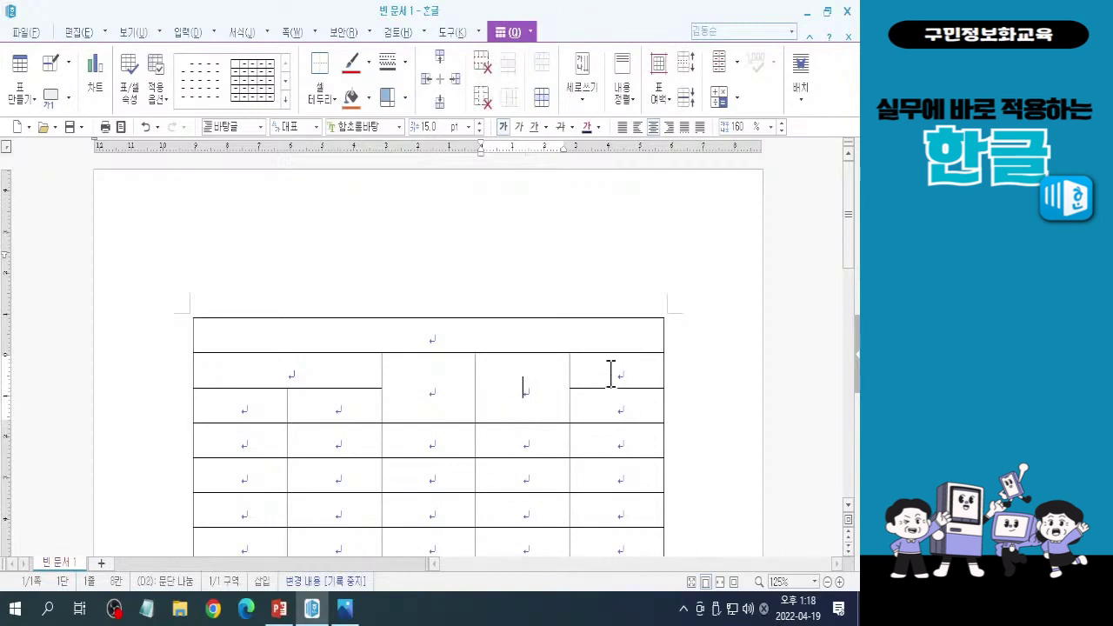
# Step: Merge cells E2 and E3 vertically into one cell, and enter the title 가계부 in the table's first row
pyautogui.moveTo(611, 374); pyautogui.dragTo(609, 398)
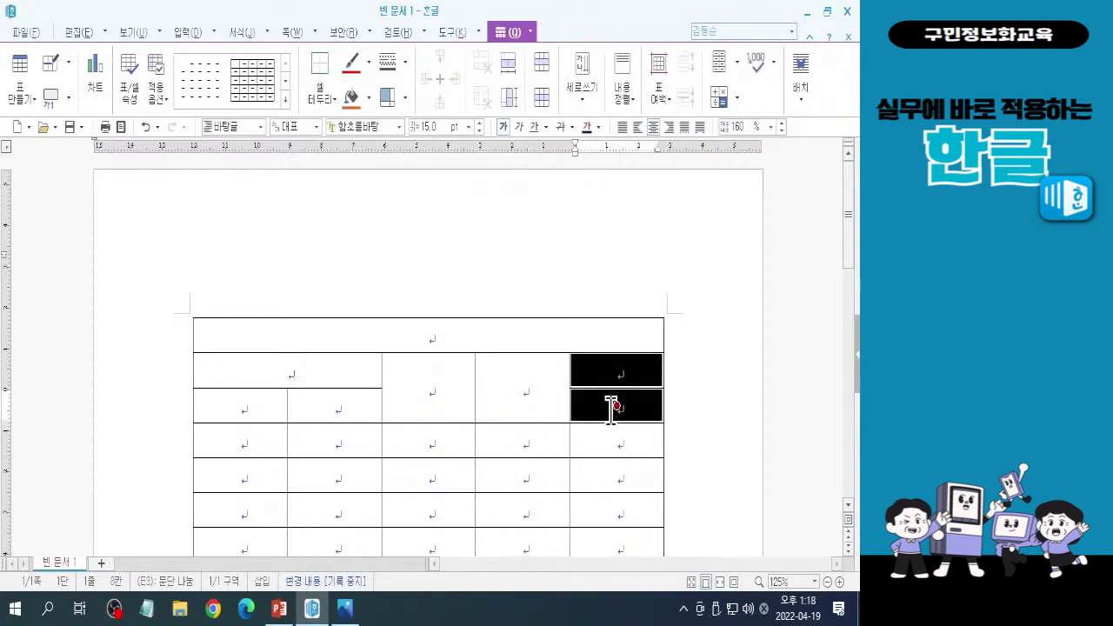
pyautogui.click(540, 69)
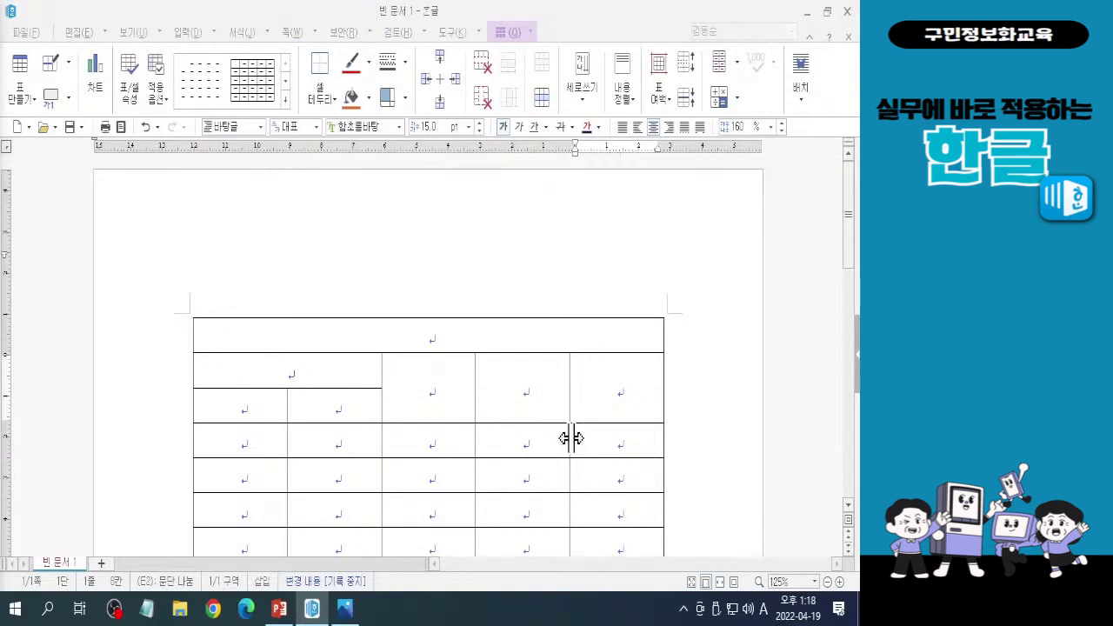
pyautogui.click(402, 340)
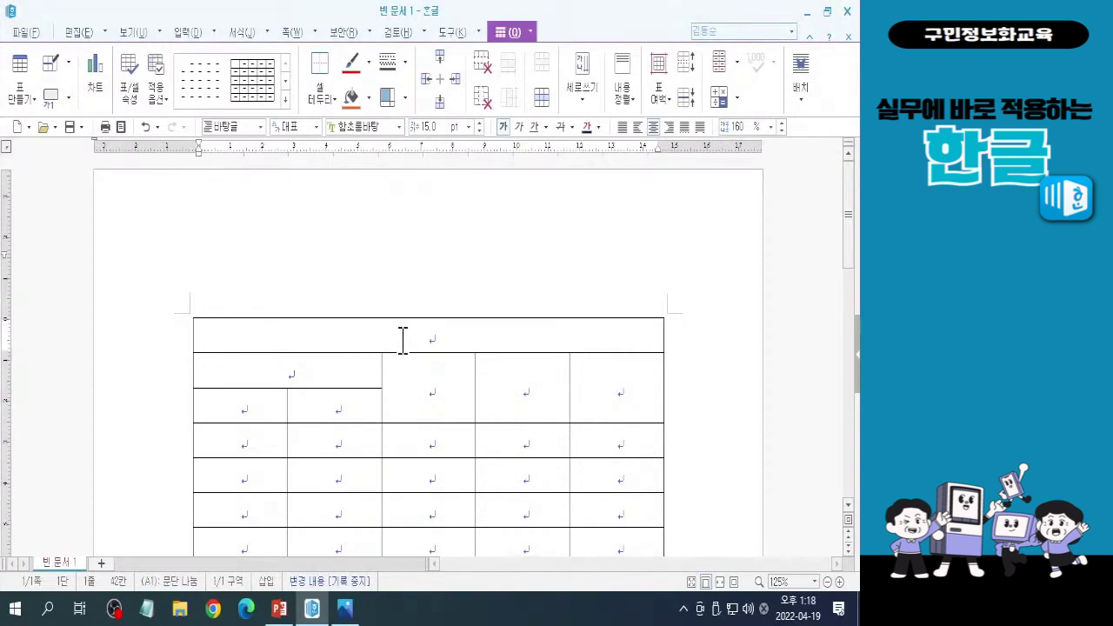
pyautogui.write('가')
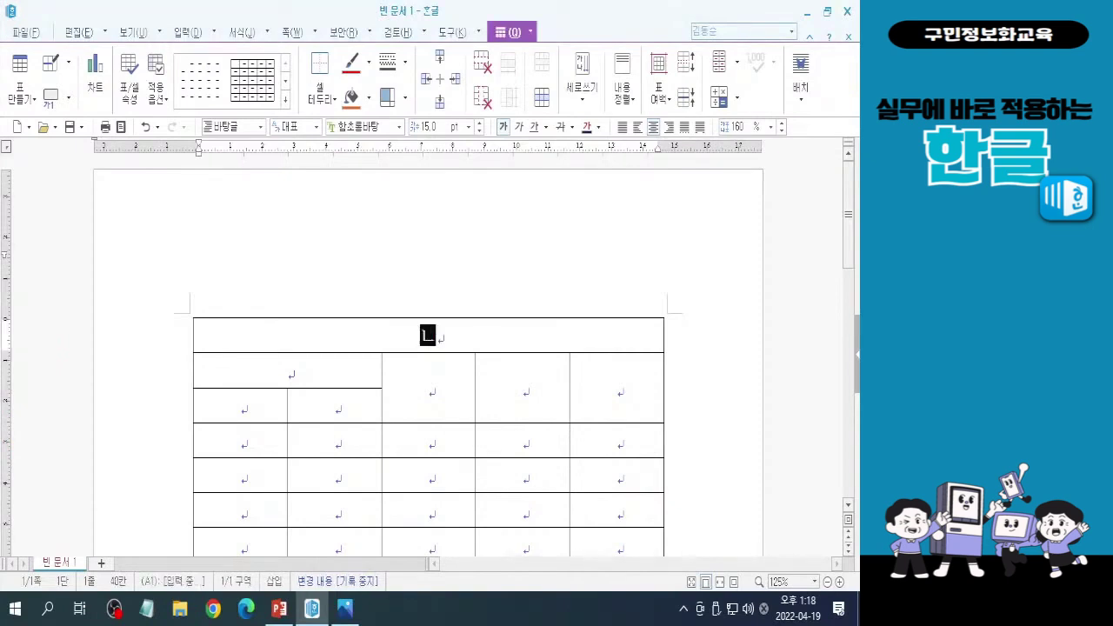
pyautogui.write('계부')
# Step: Enter the heading 날짜 in the merged cell A2 below the title row
pyautogui.press('Down')
pyautogui.press('Down')
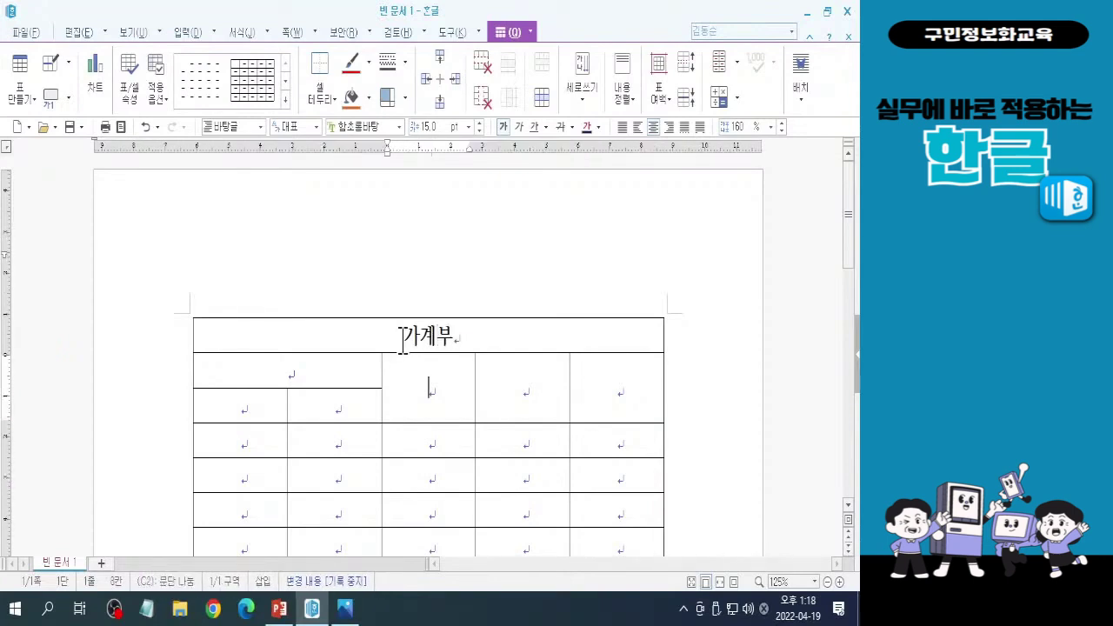
pyautogui.press('Left')
pyautogui.press('Left')
pyautogui.press('Up')
pyautogui.press('Up')
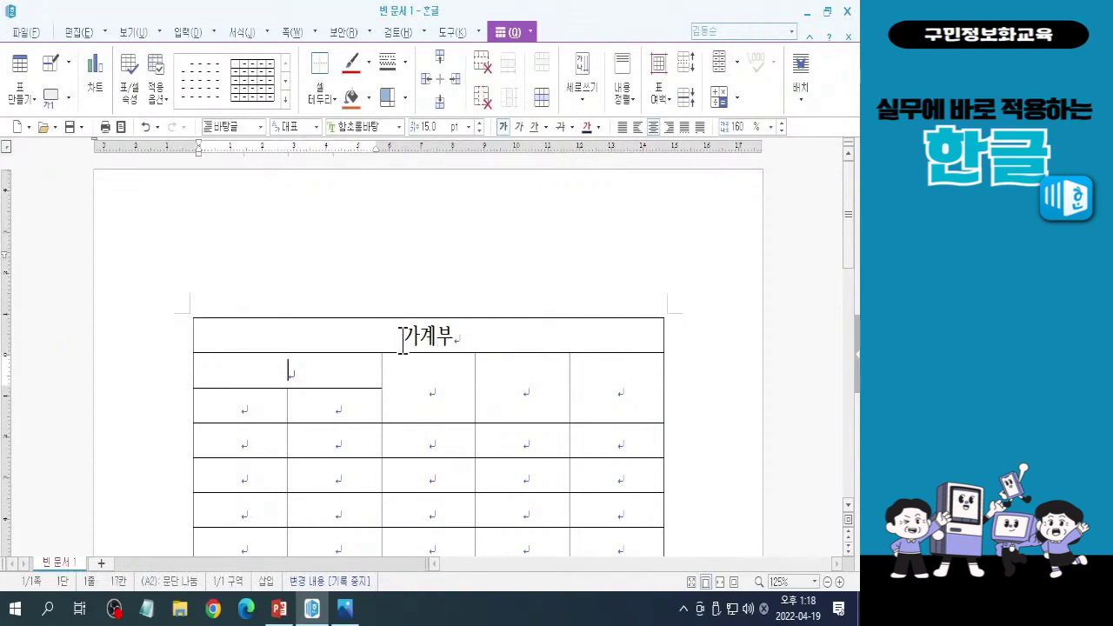
pyautogui.write('날짜')
# Step: Enter 월 in cell A3 and 일 in cell B3, below the 날짜 heading
pyautogui.click(335, 398)
pyautogui.write('월')
pyautogui.press('BackSpace')
pyautogui.press('BackSpace')
pyautogui.press('BackSpace')
pyautogui.press('BackSpace')
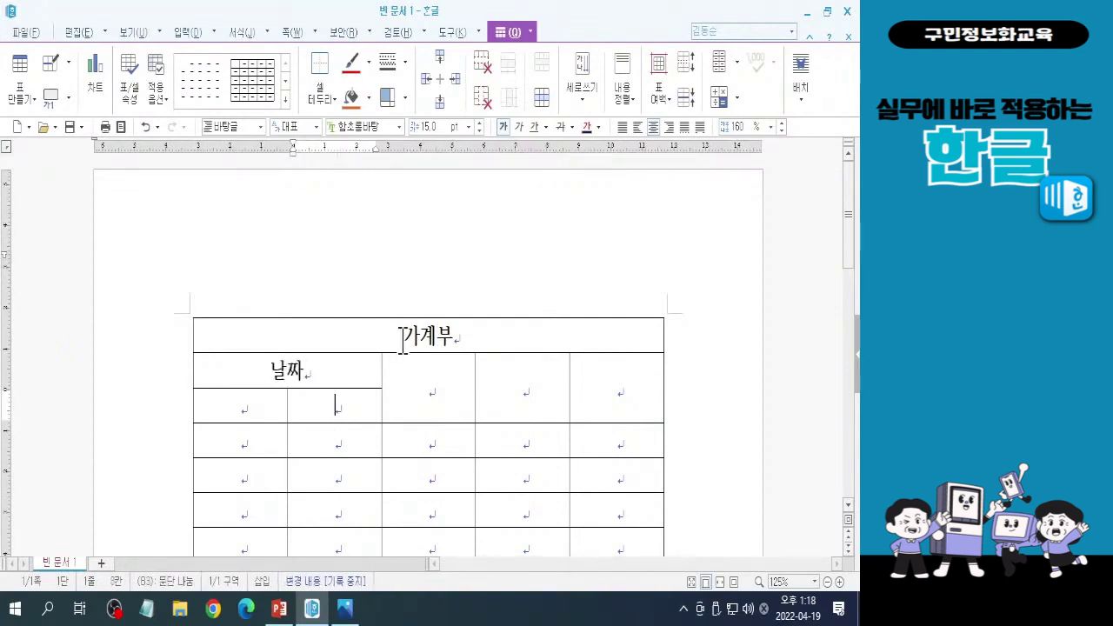
pyautogui.press('Left')
pyautogui.write('ㅇ')
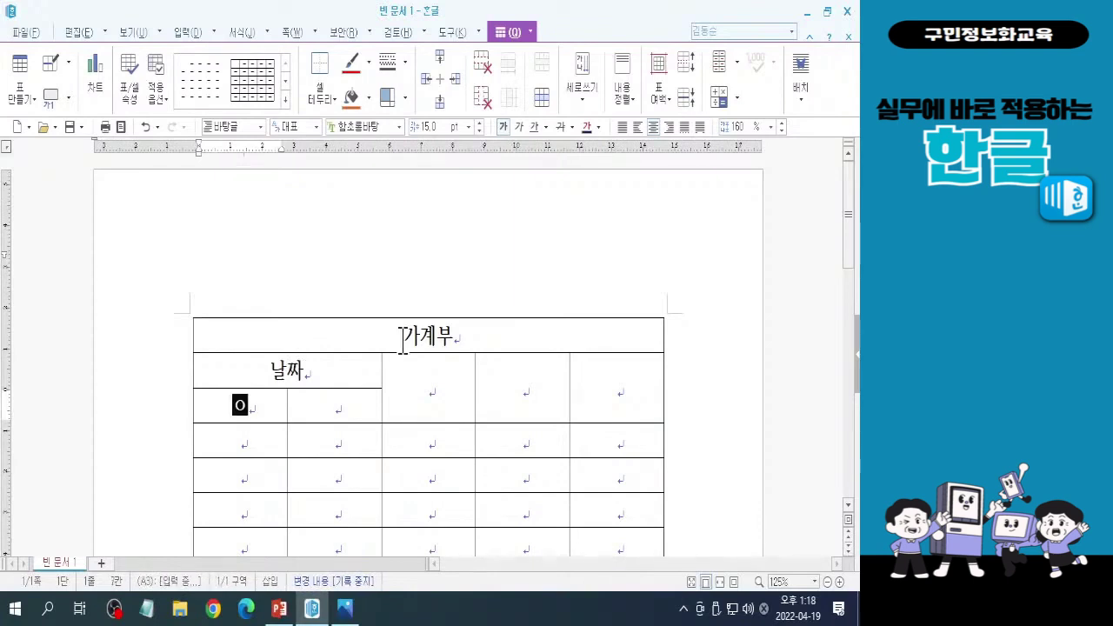
pyautogui.write('일ㄹ')
pyautogui.press('Tab')
pyautogui.write('일')
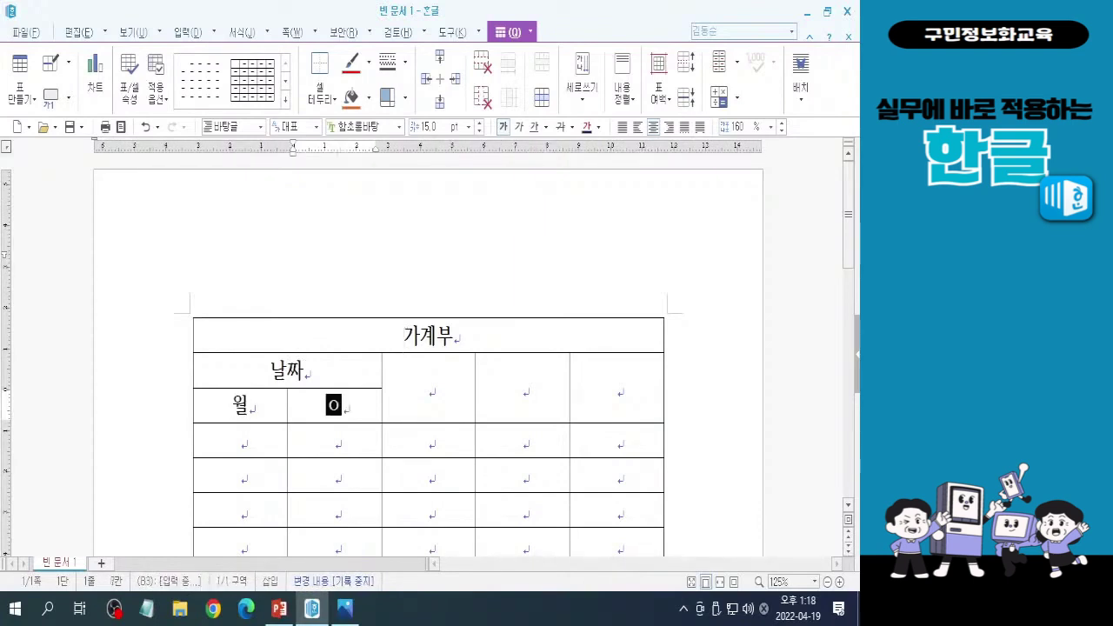
# Step: Enter the headings 내역, 수입 and 지출 in the merged header cells C2, D2 and E2
pyautogui.press('Tab')
pyautogui.write('내역')
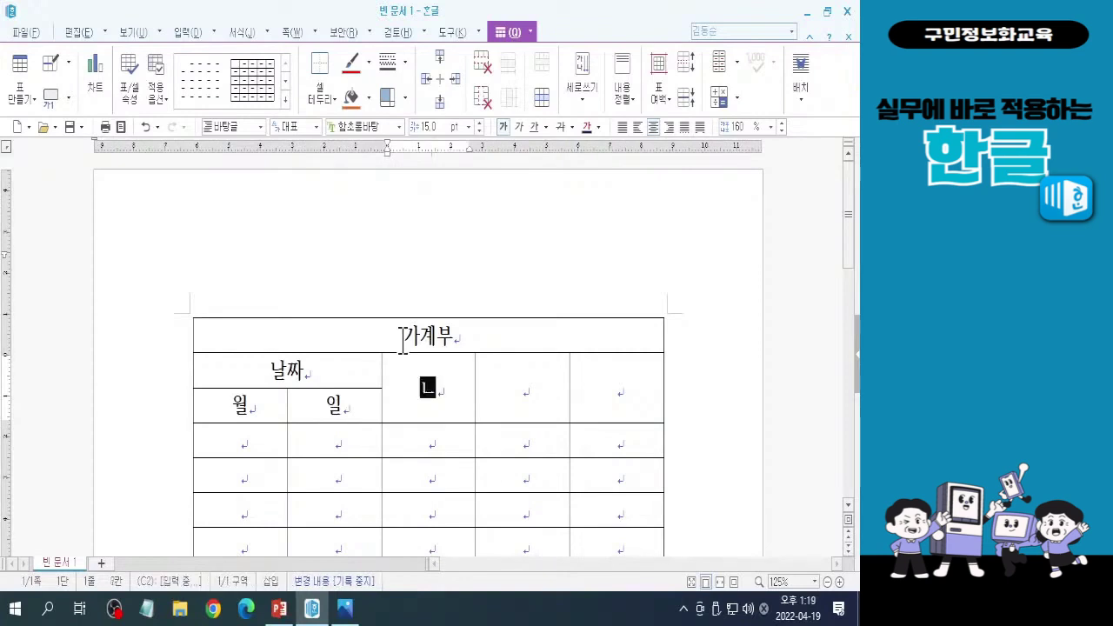
pyautogui.press('Tab')
pyautogui.write('수입')
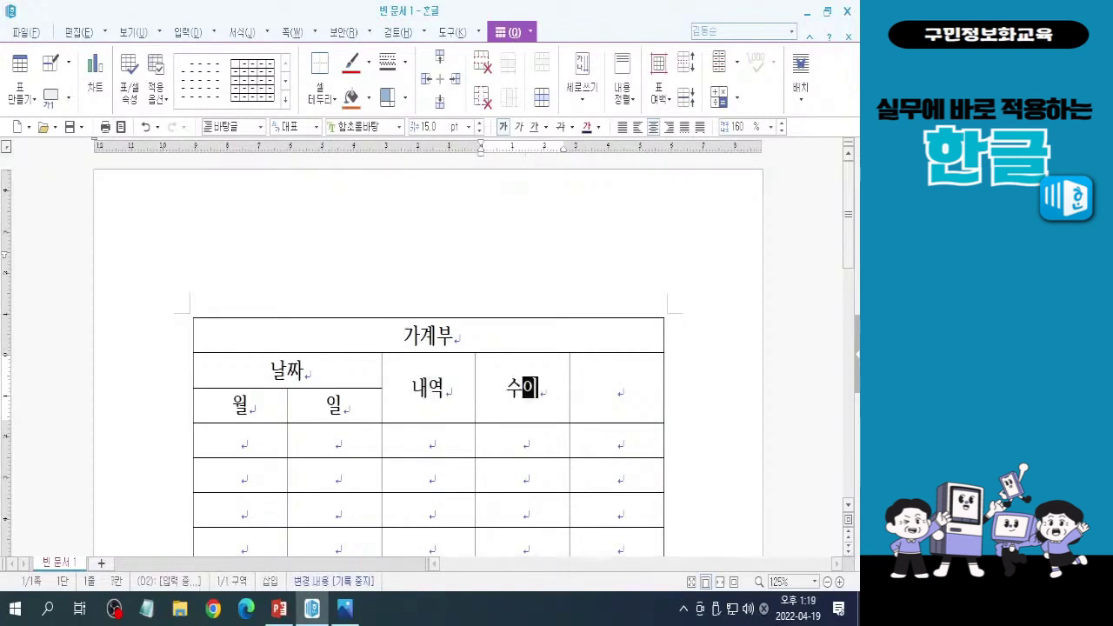
pyautogui.press('Tab')
pyautogui.write('지출')
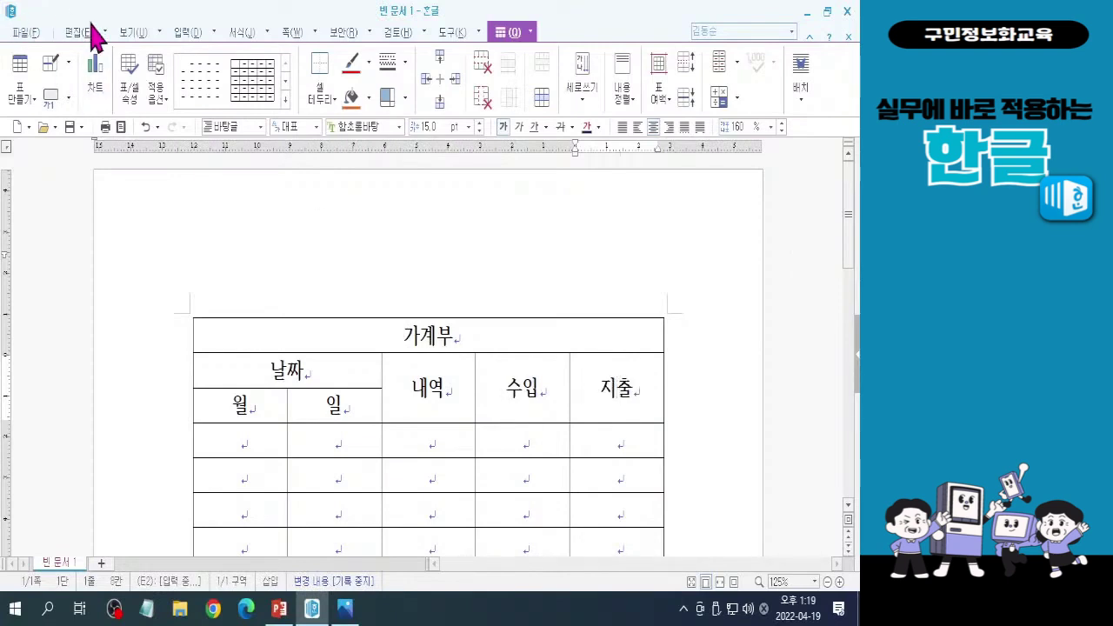
# Step: Turn off the page outline (쪽 윤곽) and enlarge the document view to 205%
pyautogui.click(133, 32)
pyautogui.click(15, 78)
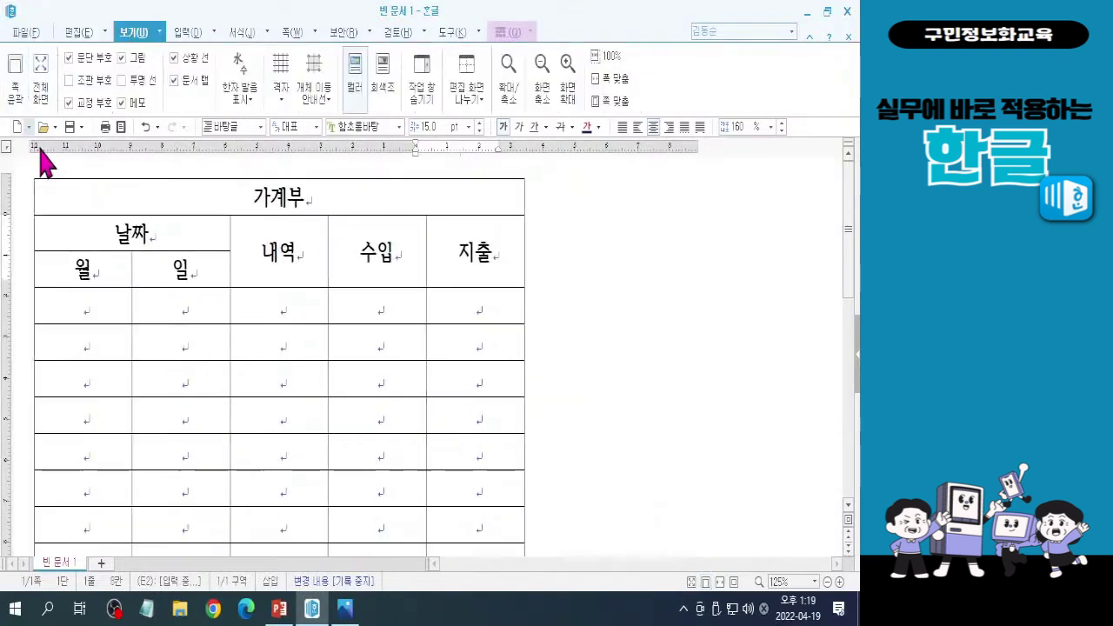
pyautogui.scroll(5, 41, 149)
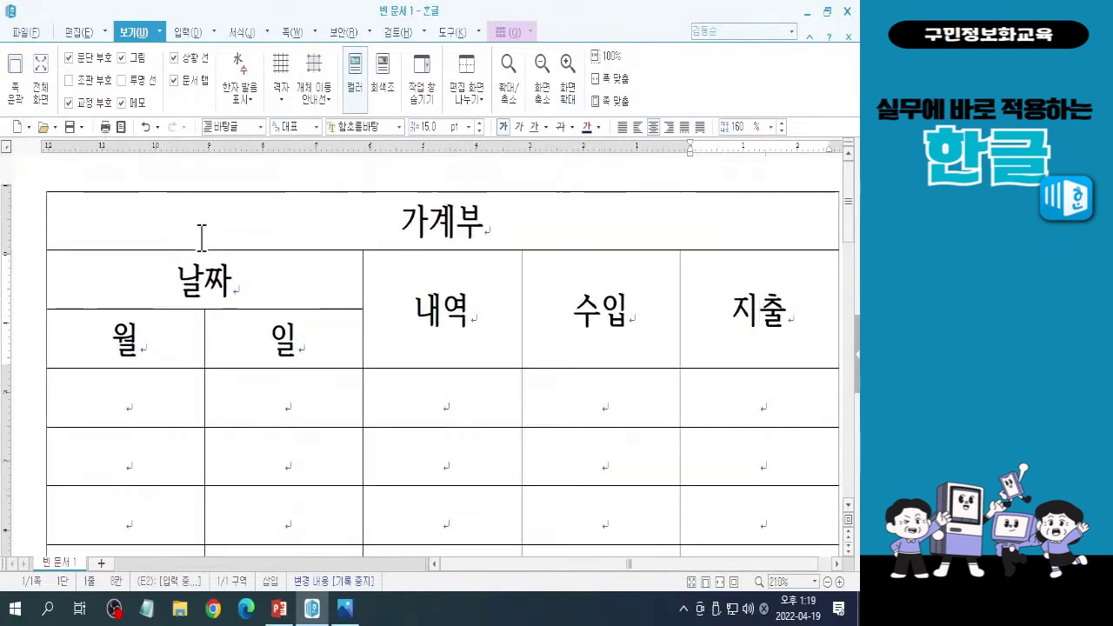
pyautogui.scroll(-1, 199, 236)
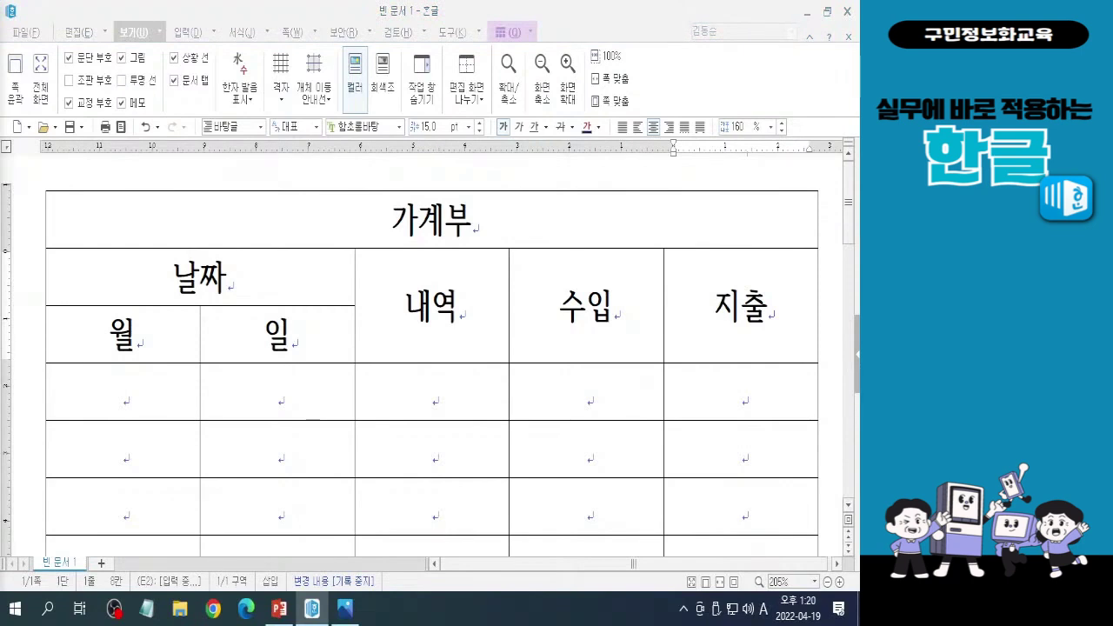
# Step: Enter 합계 in the merged cell A12 and 잔액 in the merged cell A13 at the end of the table
pyautogui.press('Hangul')
pyautogui.scroll(-5, 481, 419)
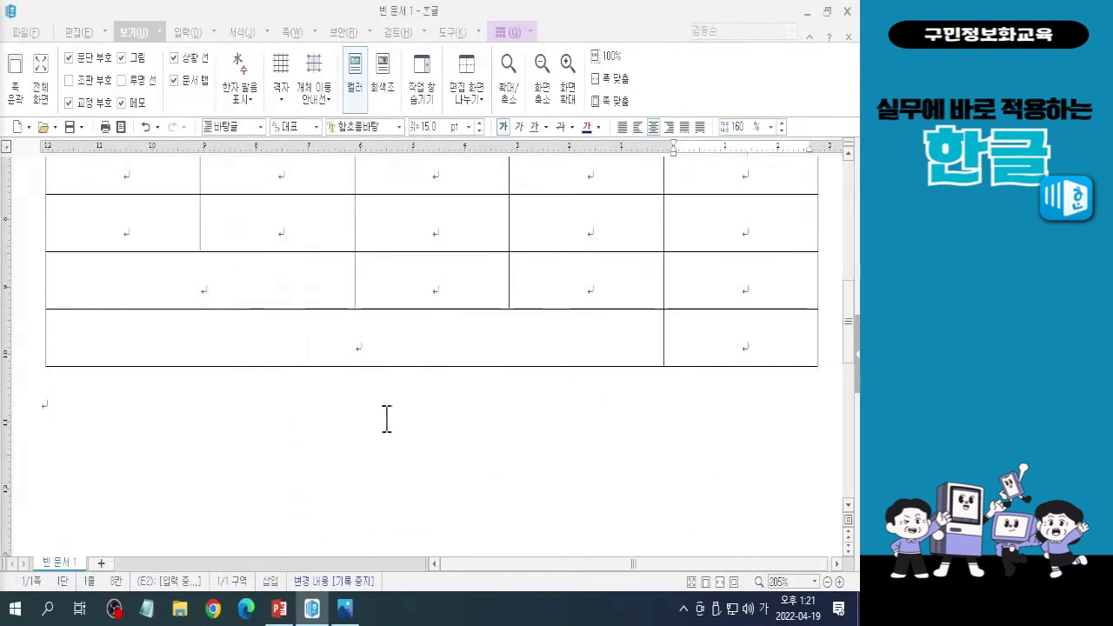
pyautogui.click(194, 288)
pyautogui.write('하')
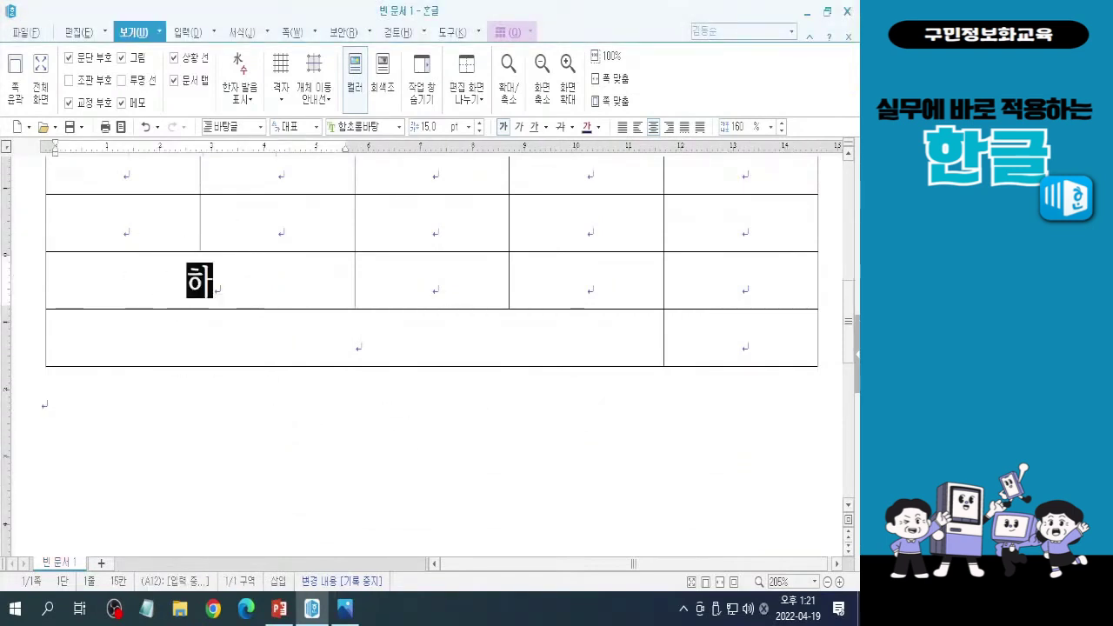
pyautogui.write('ㅂ계')
pyautogui.click(356, 337)
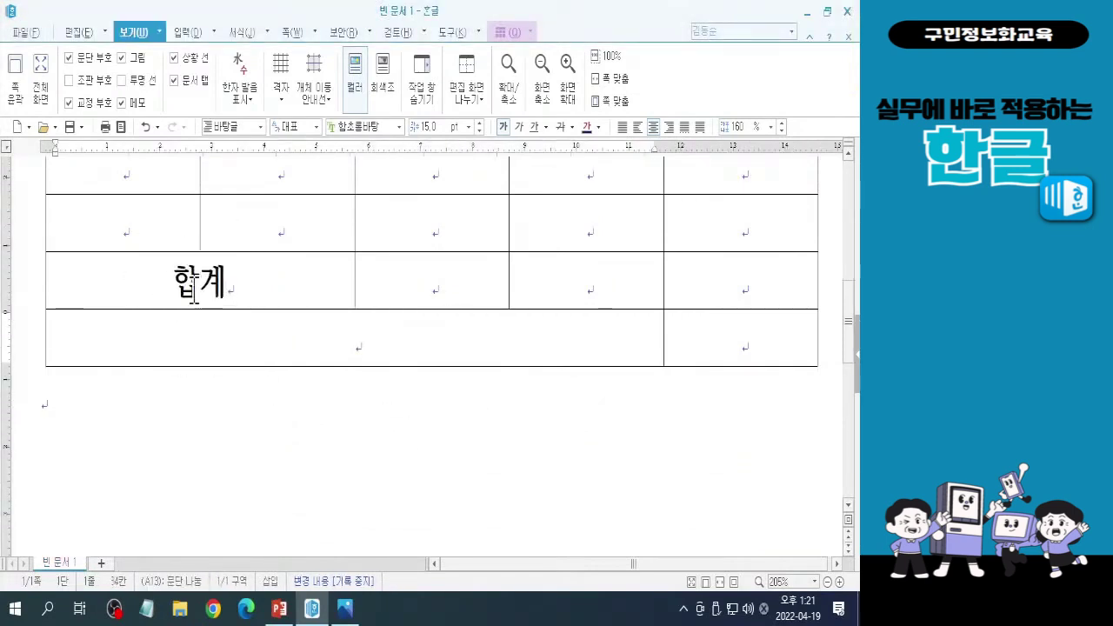
pyautogui.write('잔액')
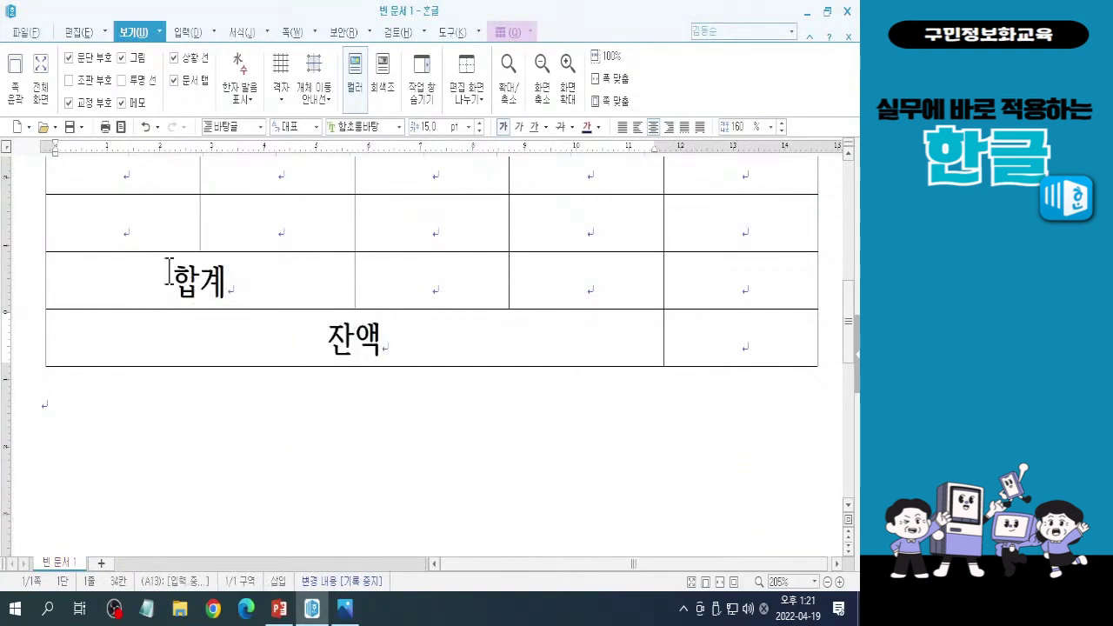
pyautogui.click(169, 274)
pyautogui.click(355, 338)
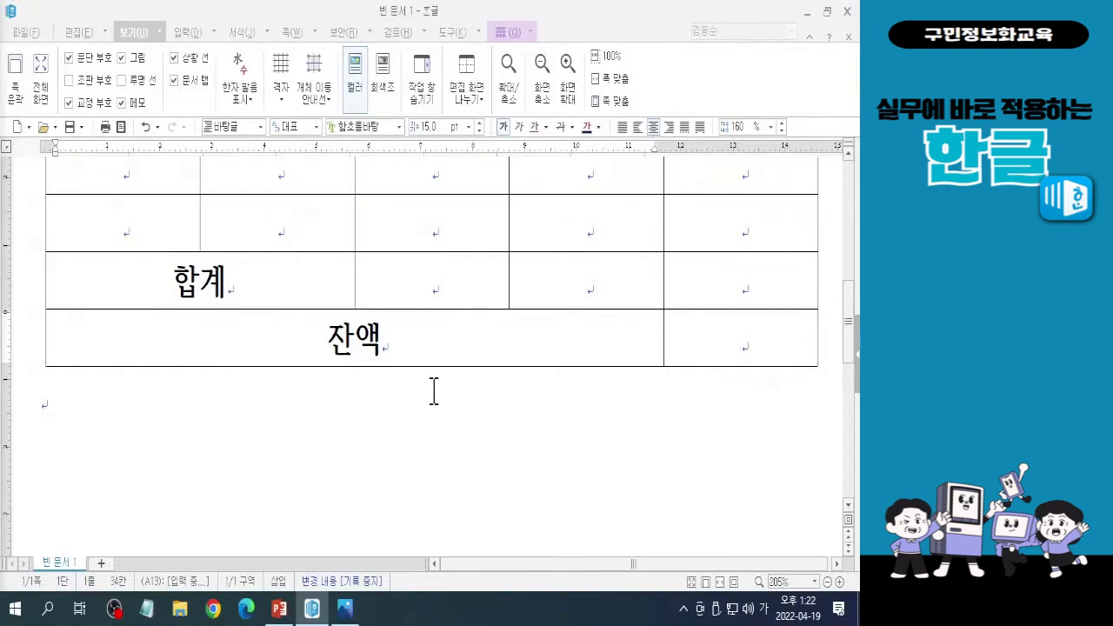
# Step: Select the 가계부 title cell as a block and increase its row height in several increments
pyautogui.scroll(5, 434, 391)
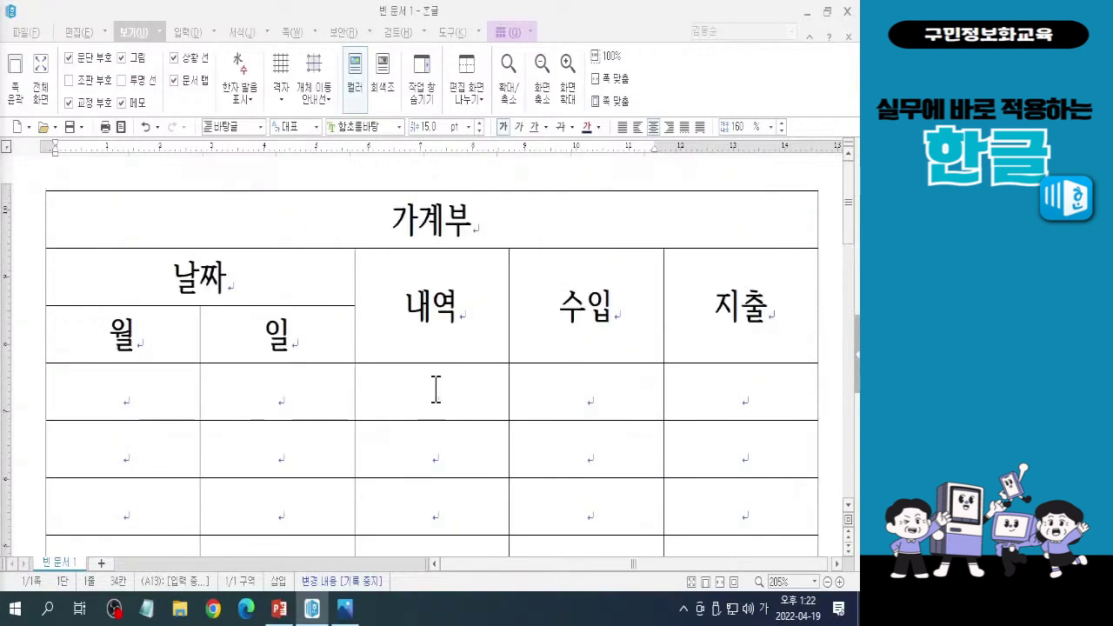
pyautogui.click(434, 216)
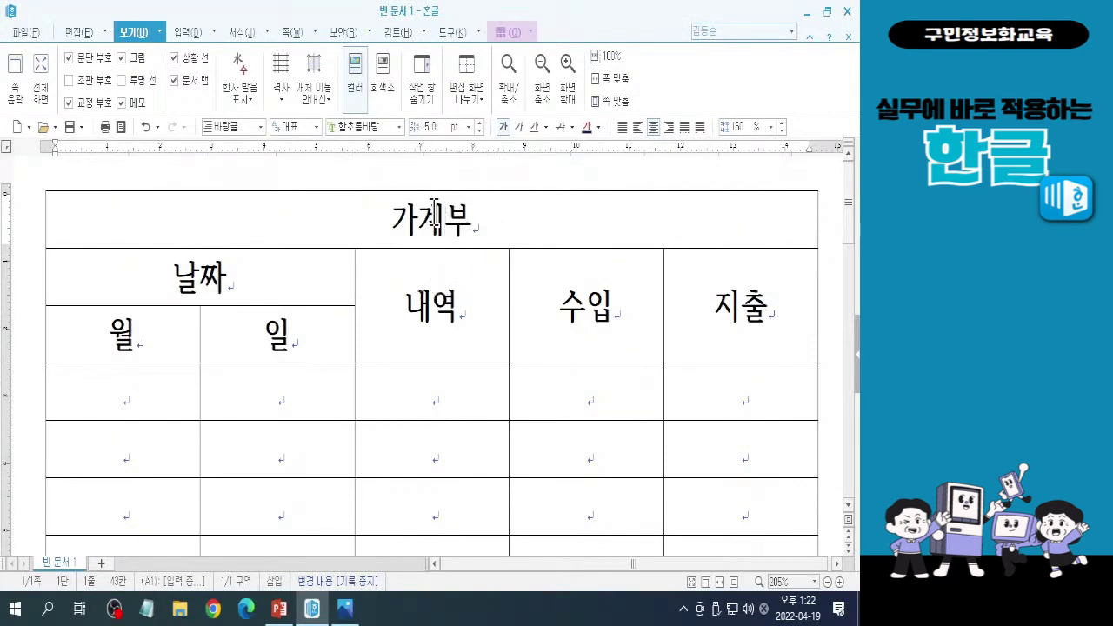
pyautogui.press('F5')
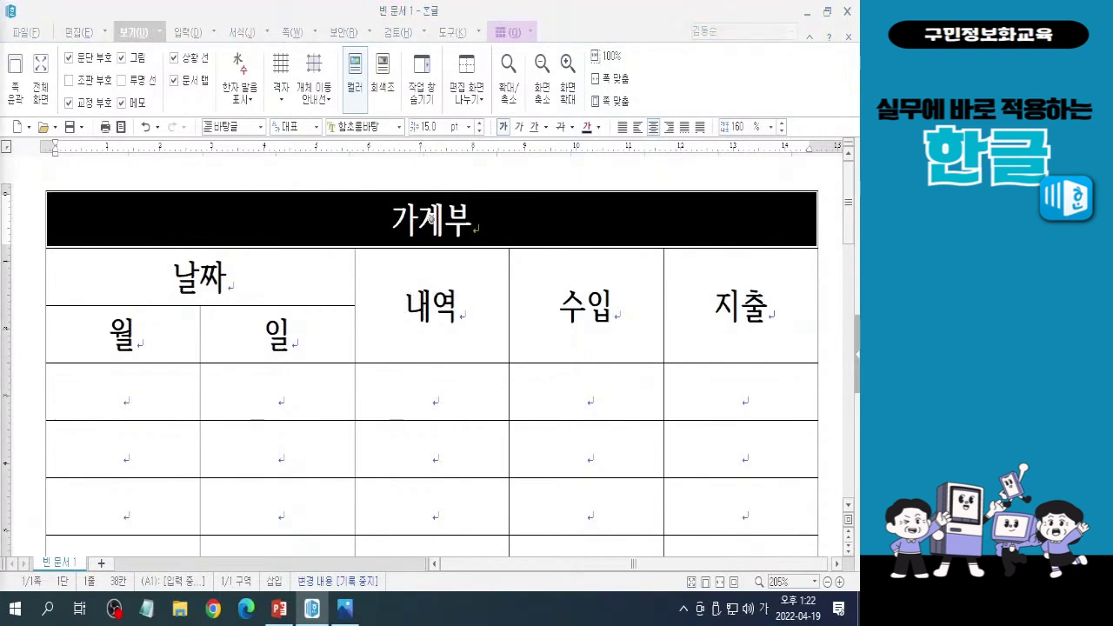
pyautogui.press('Hangul')
pyautogui.press('Hangul')
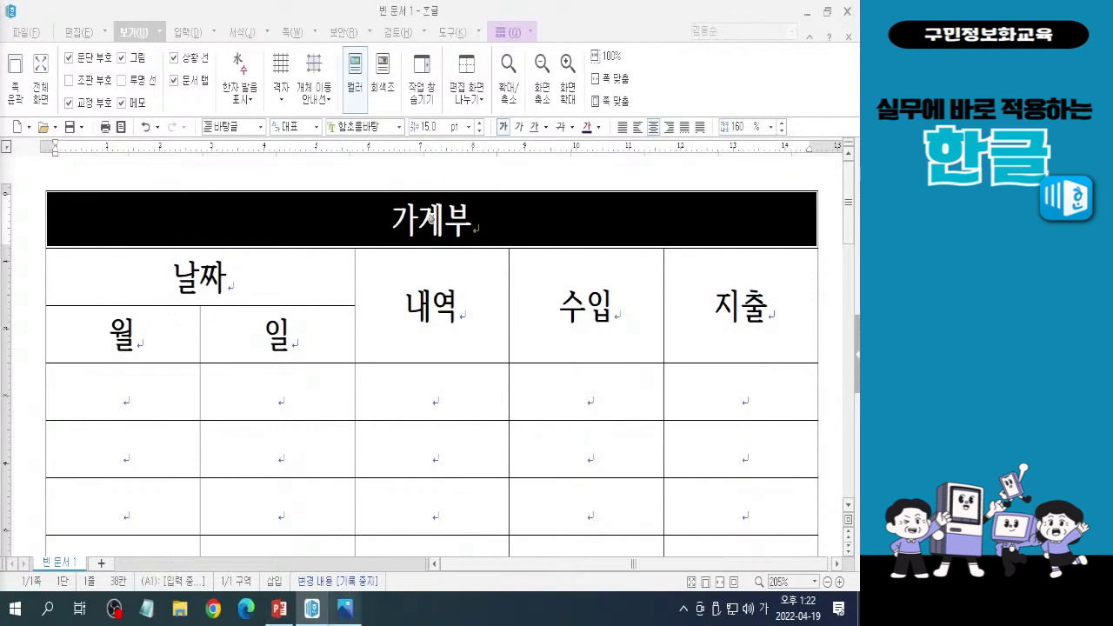
pyautogui.click(345, 608)
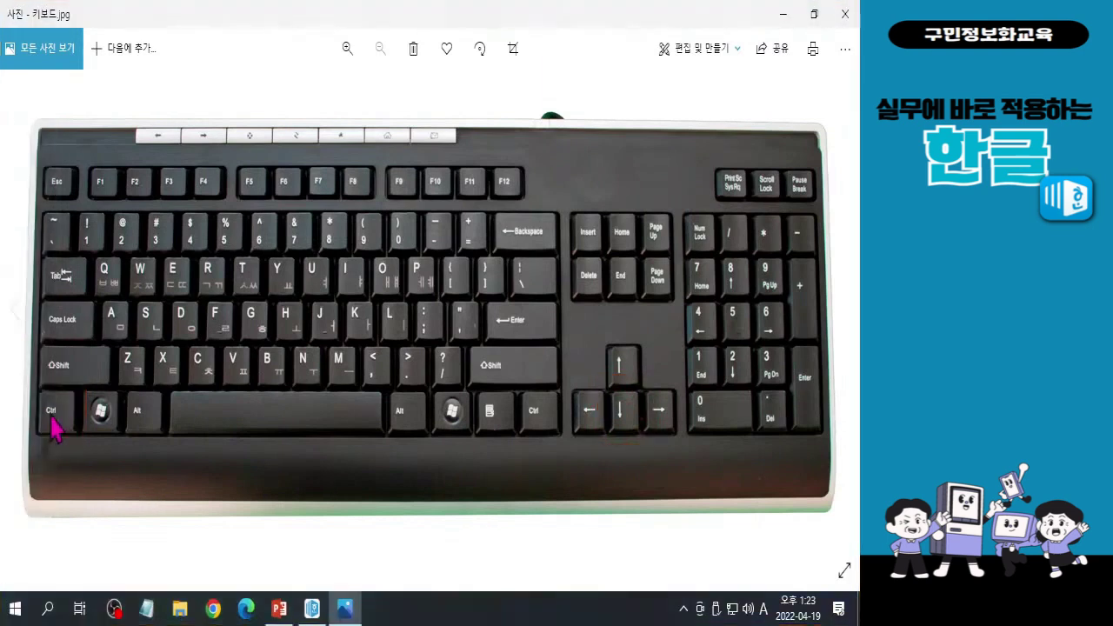
pyautogui.click(789, 13)
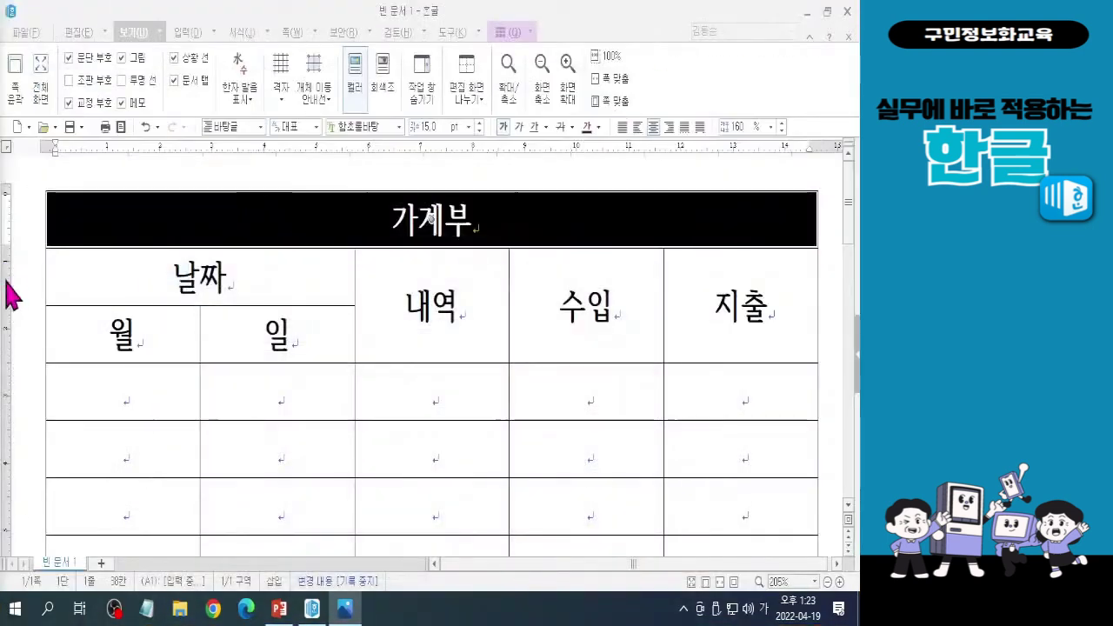
pyautogui.hotkey('ctrl', 'Down')
pyautogui.hotkey('ctrl', 'Down')
pyautogui.hotkey('ctrl', 'Down')
pyautogui.hotkey('ctrl', 'Down')
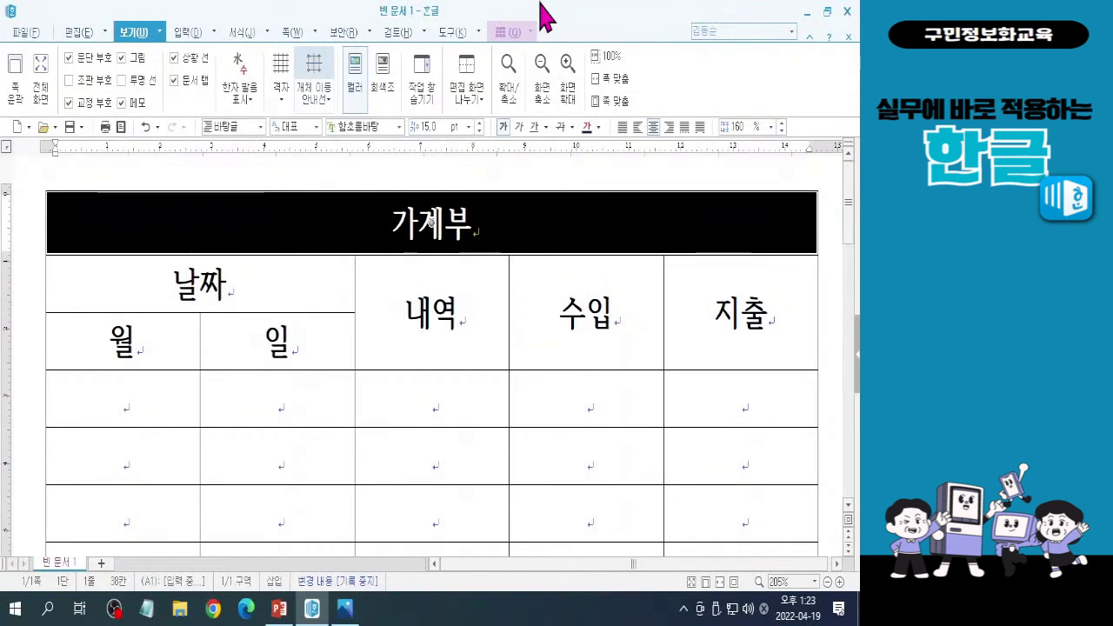
pyautogui.hotkey('ctrl', 'Down')
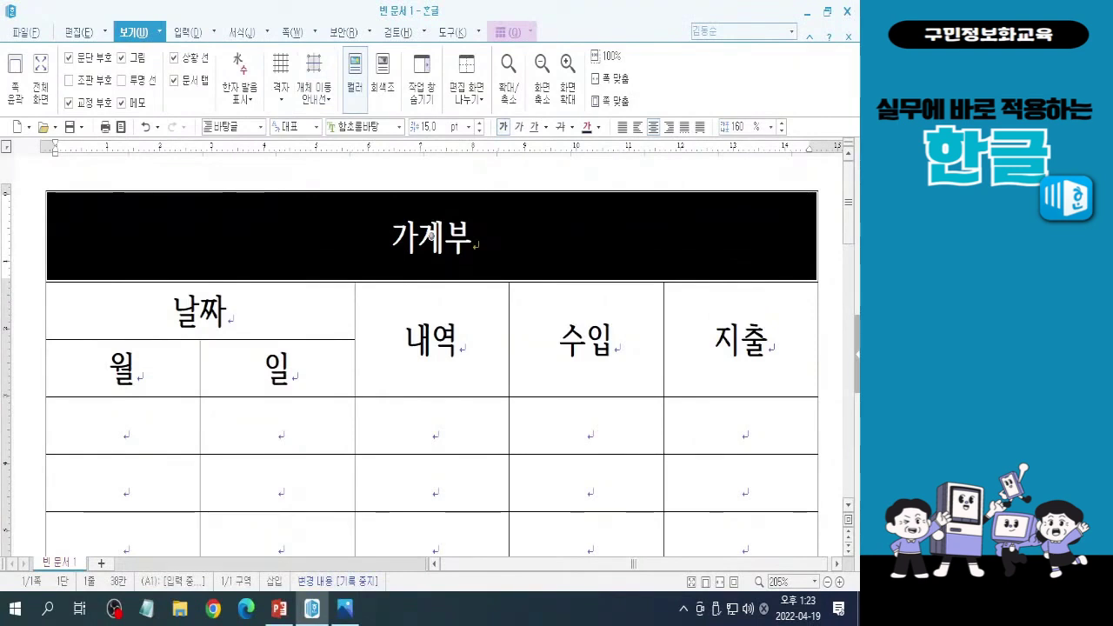
pyautogui.press('l')
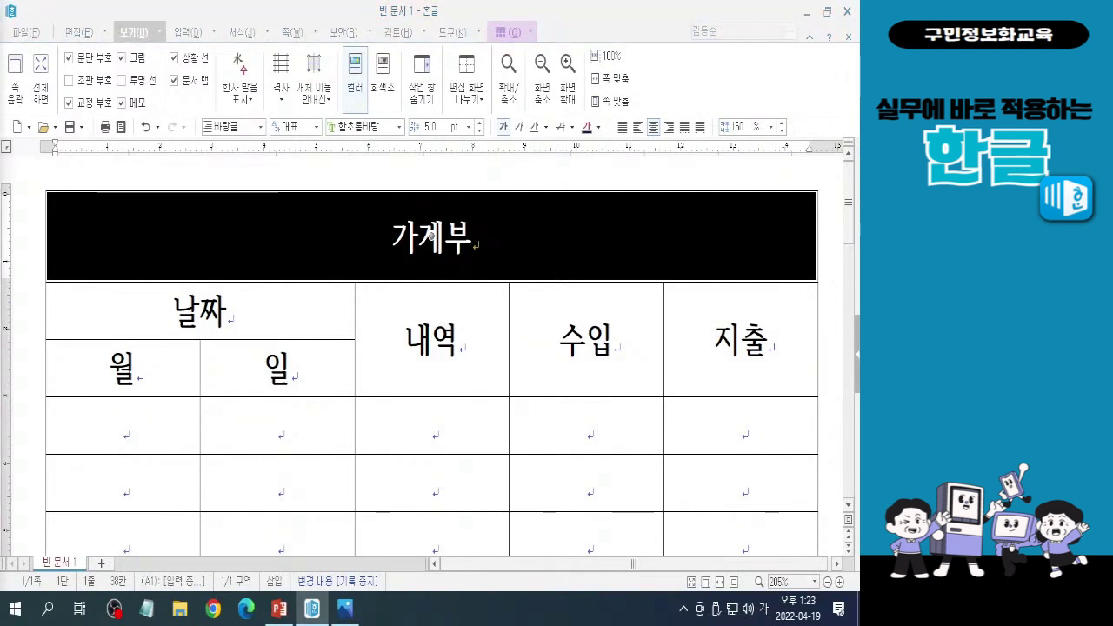
pyautogui.press('Hangul')
pyautogui.press('Hangul')
pyautogui.press('Hangul')
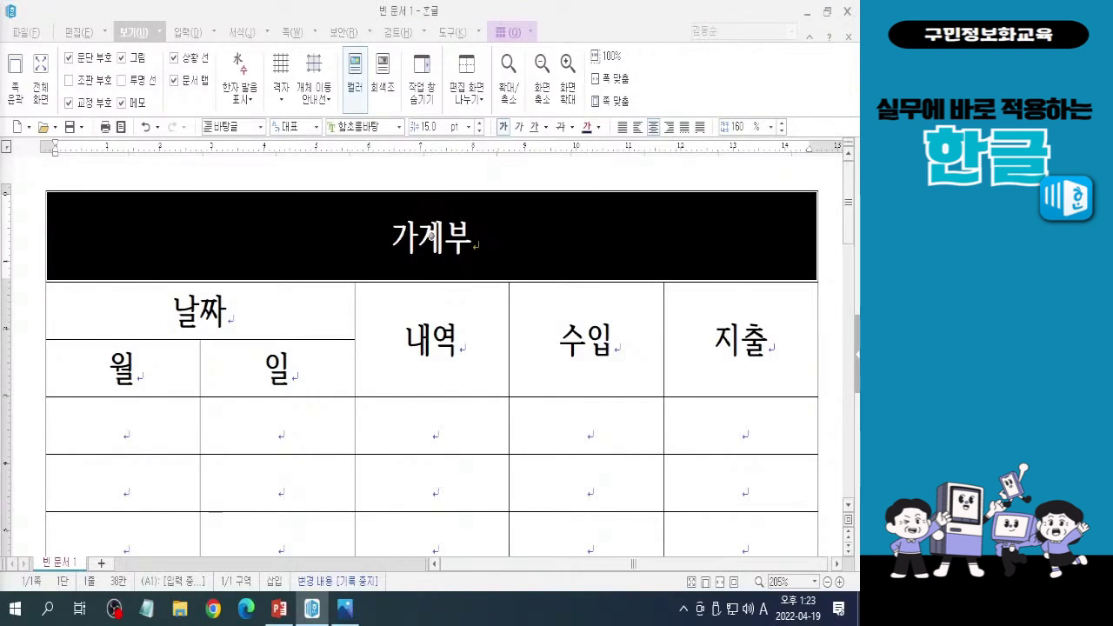
pyautogui.press('Hangul')
pyautogui.press('ctrl')
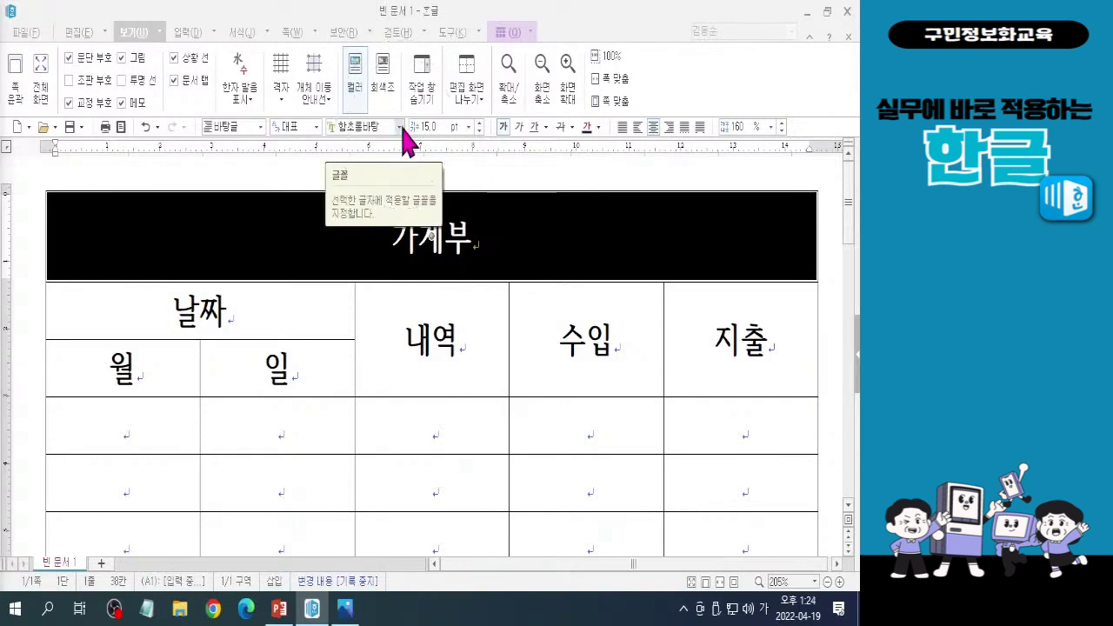
# Step: Set the font of the selected 가계부 title cell to 한컴 윤체 M from the list of all fonts
pyautogui.click(401, 127)
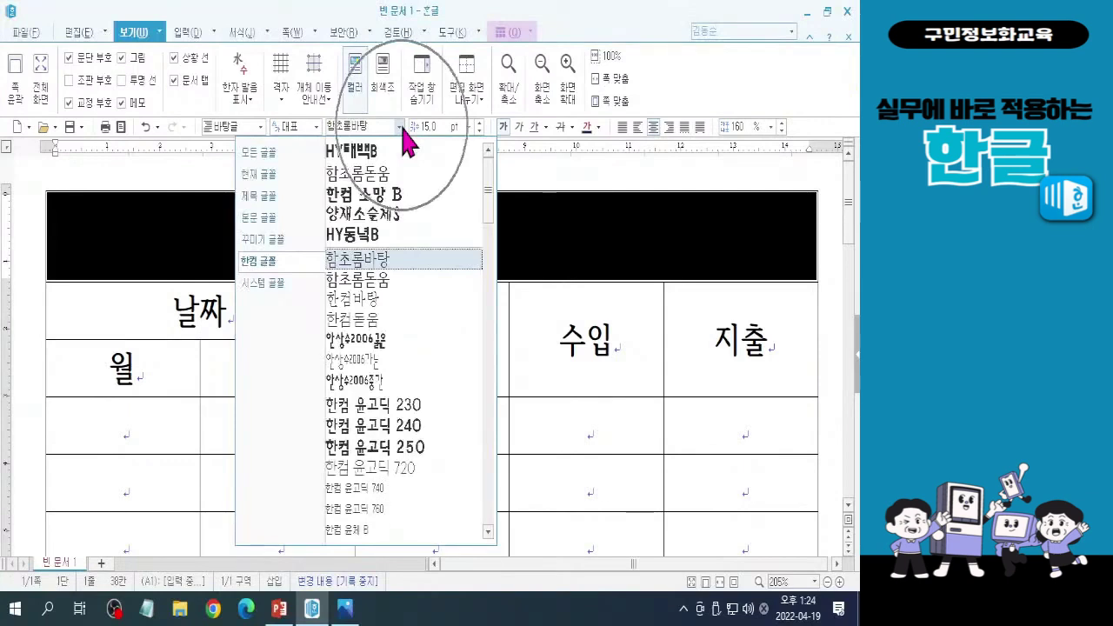
pyautogui.click(289, 154)
pyautogui.scroll(3, 437, 155)
pyautogui.scroll(4, 407, 148)
pyautogui.click(401, 128)
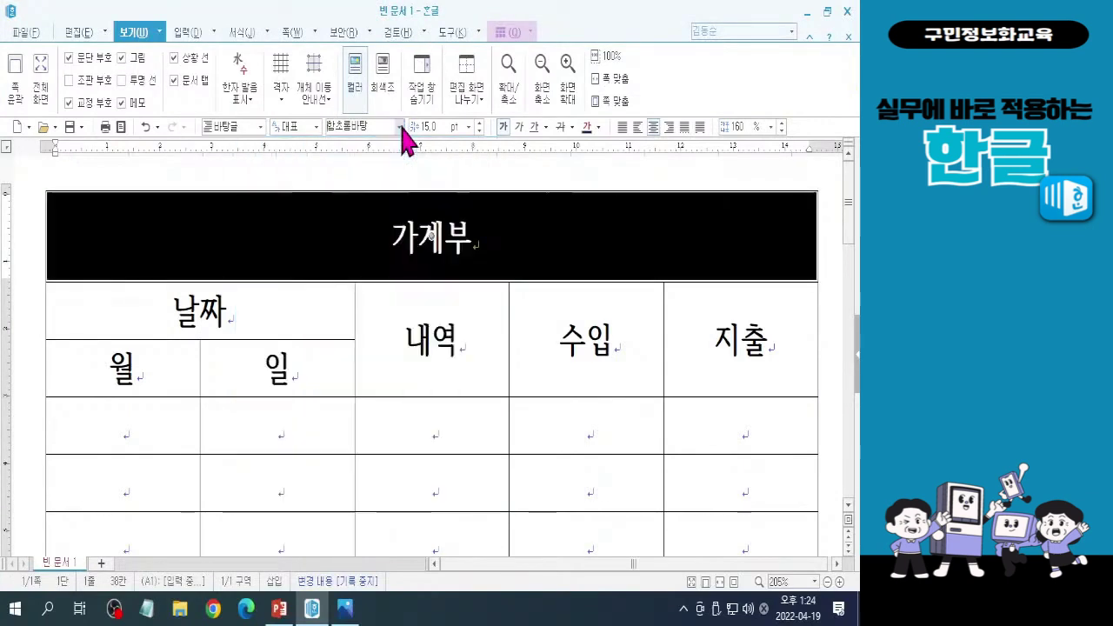
pyautogui.click(401, 128)
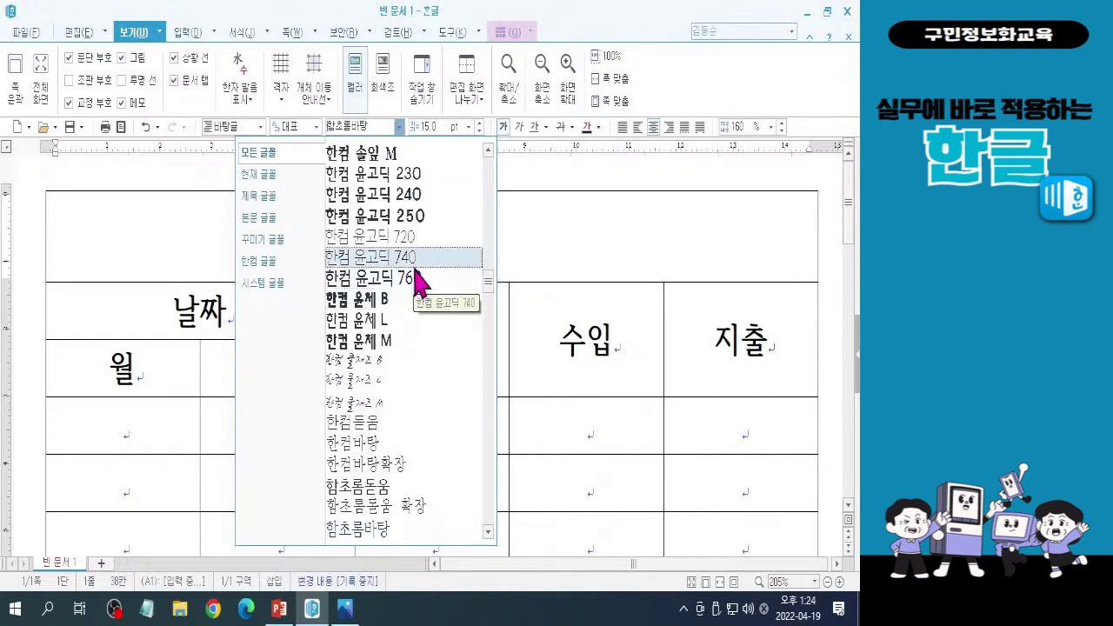
pyautogui.click(393, 341)
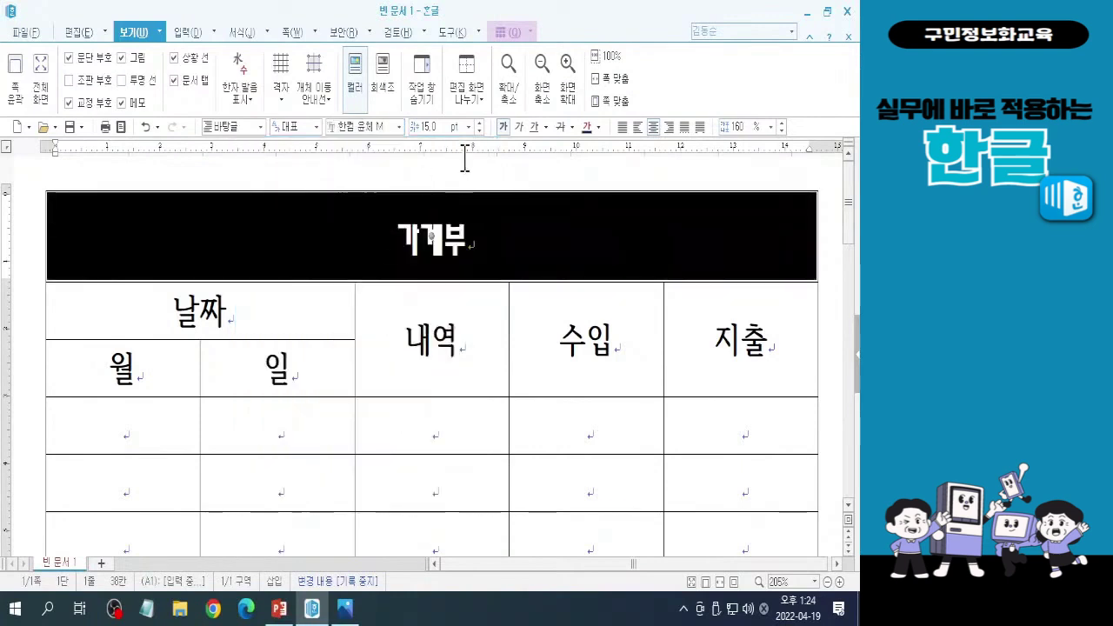
# Step: Set the text size of the selected 가계부 title cell to 15 pt
pyautogui.click(469, 127)
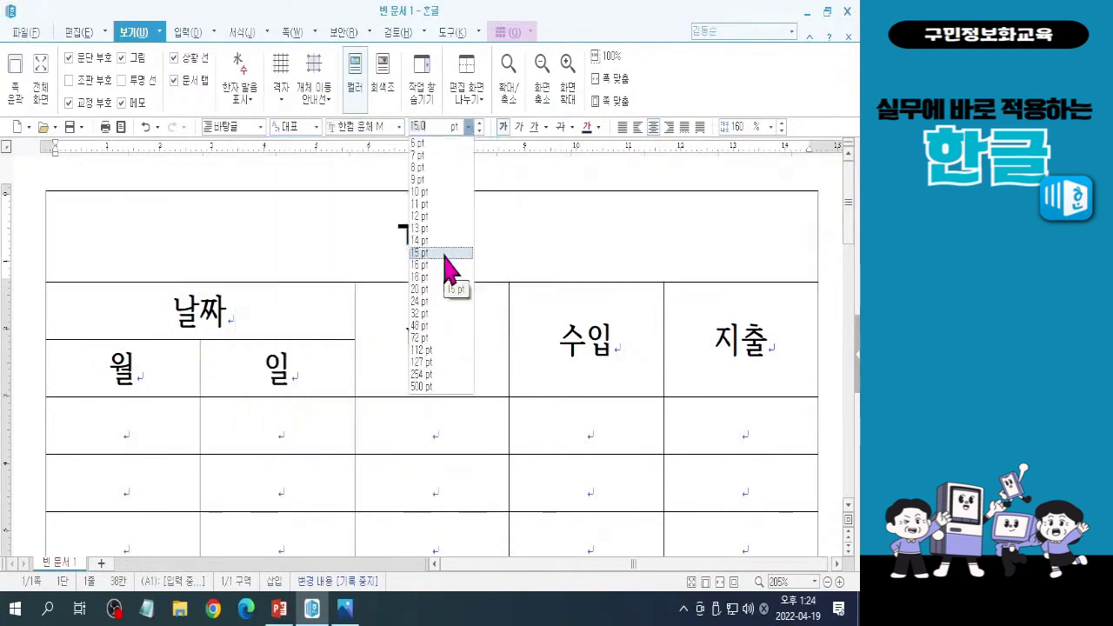
pyautogui.click(443, 254)
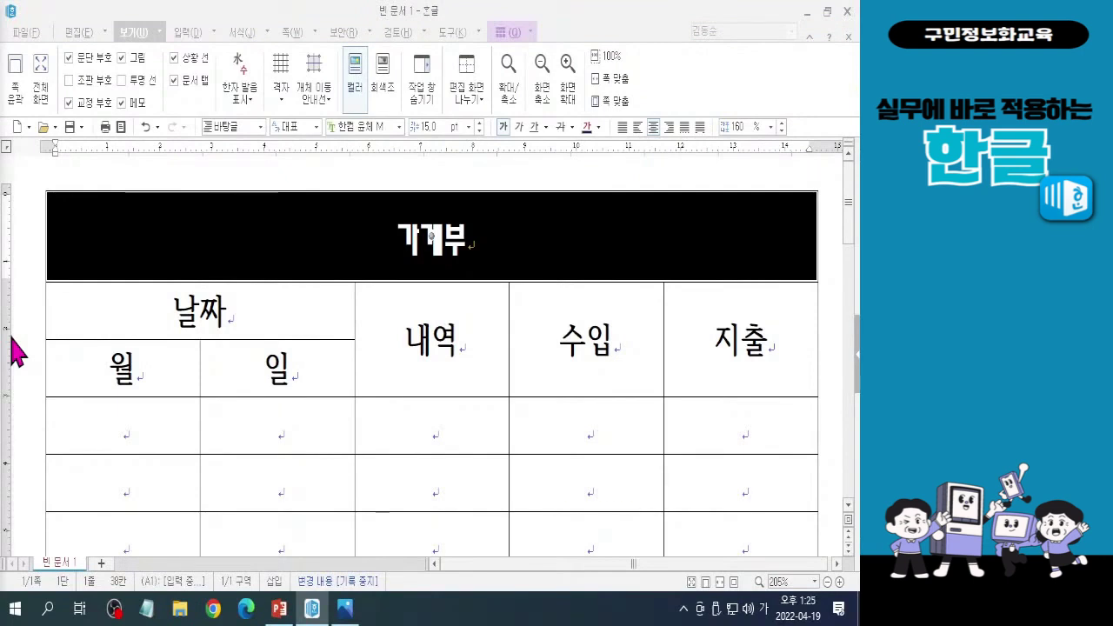
pyautogui.press('Hangul')
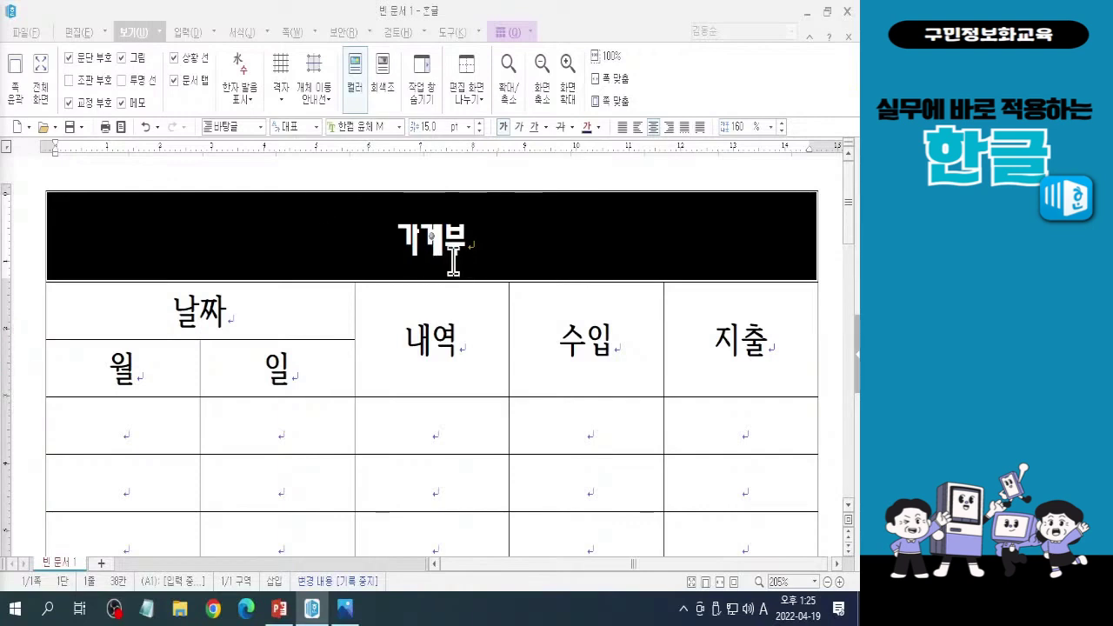
# Step: Switch the cell fill colours to the 기본 theme and fill the 가계부 title cell with its lightest purple
pyautogui.click(511, 33)
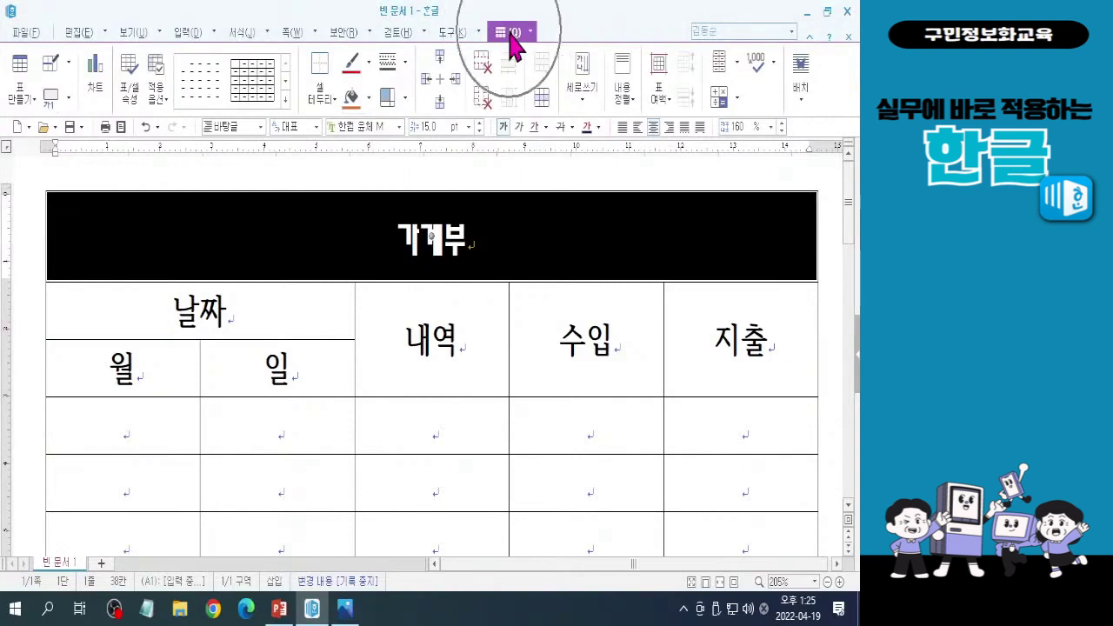
pyautogui.click(369, 102)
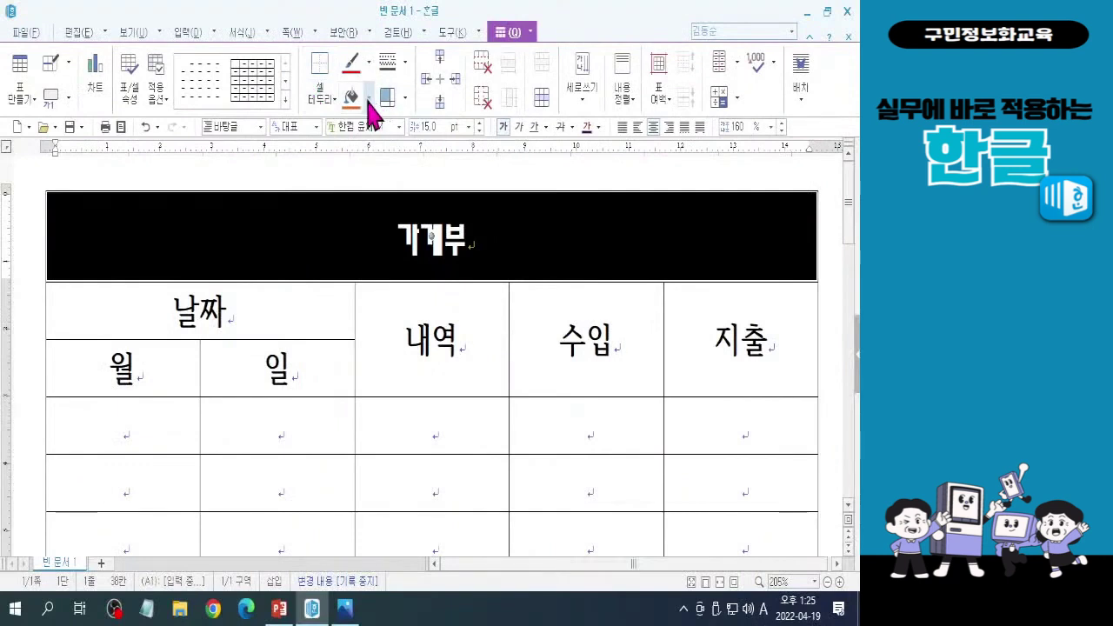
pyautogui.click(369, 98)
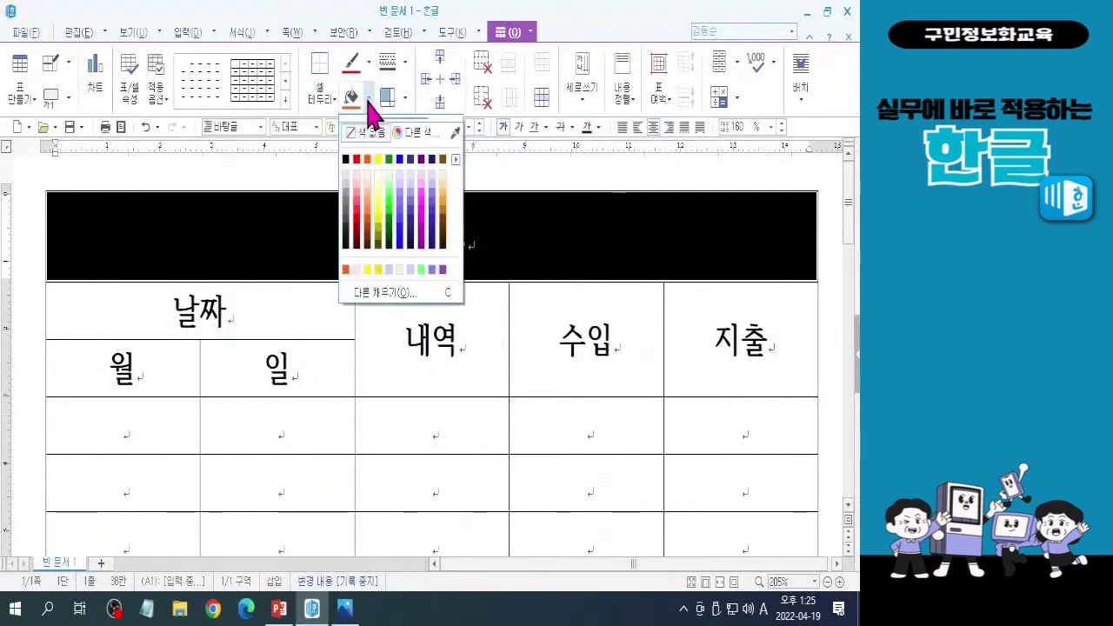
pyautogui.click(456, 160)
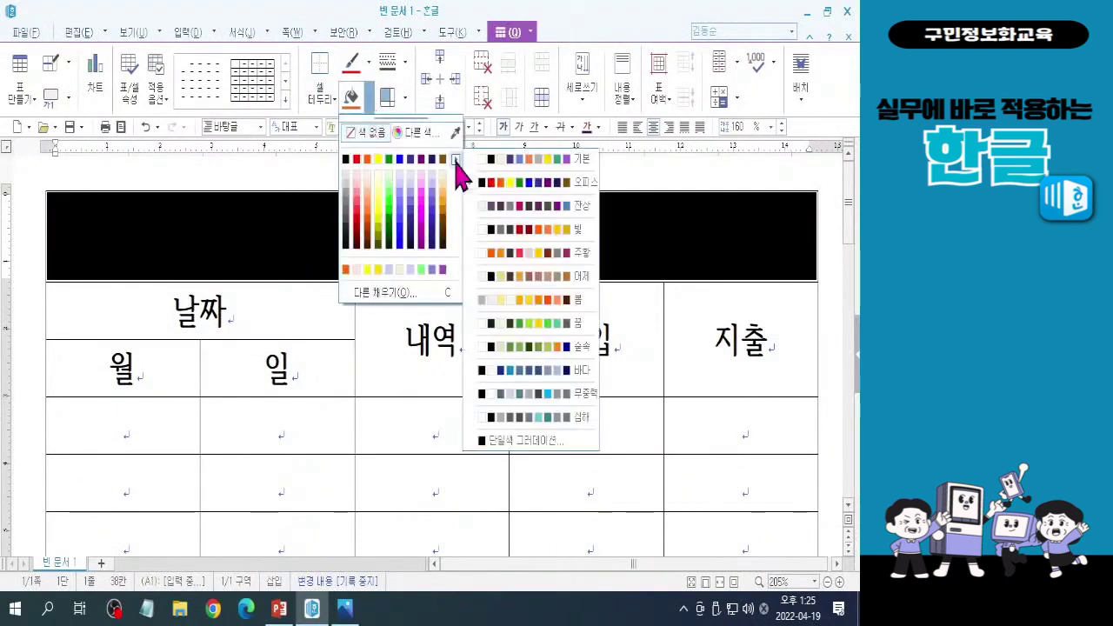
pyautogui.click(583, 181)
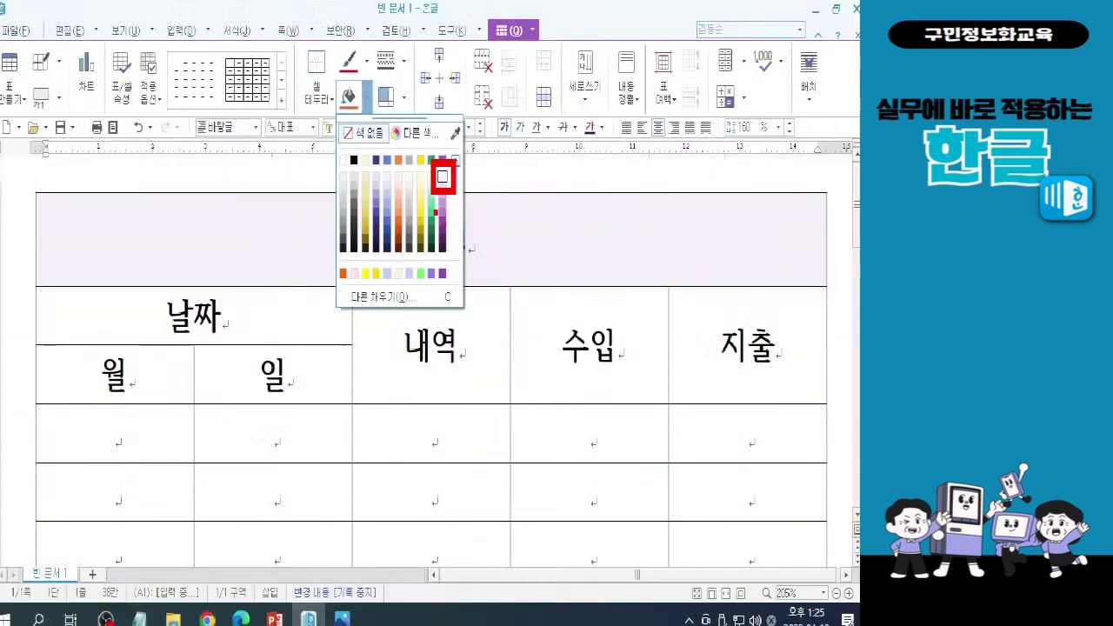
pyautogui.click(447, 268)
pyautogui.click(298, 113)
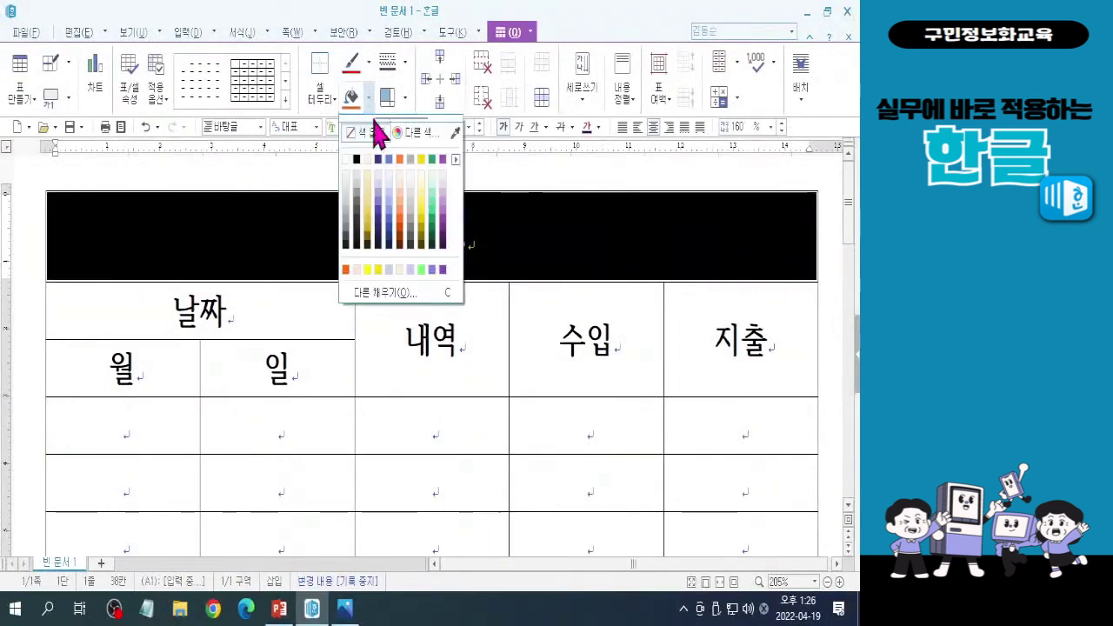
pyautogui.click(443, 181)
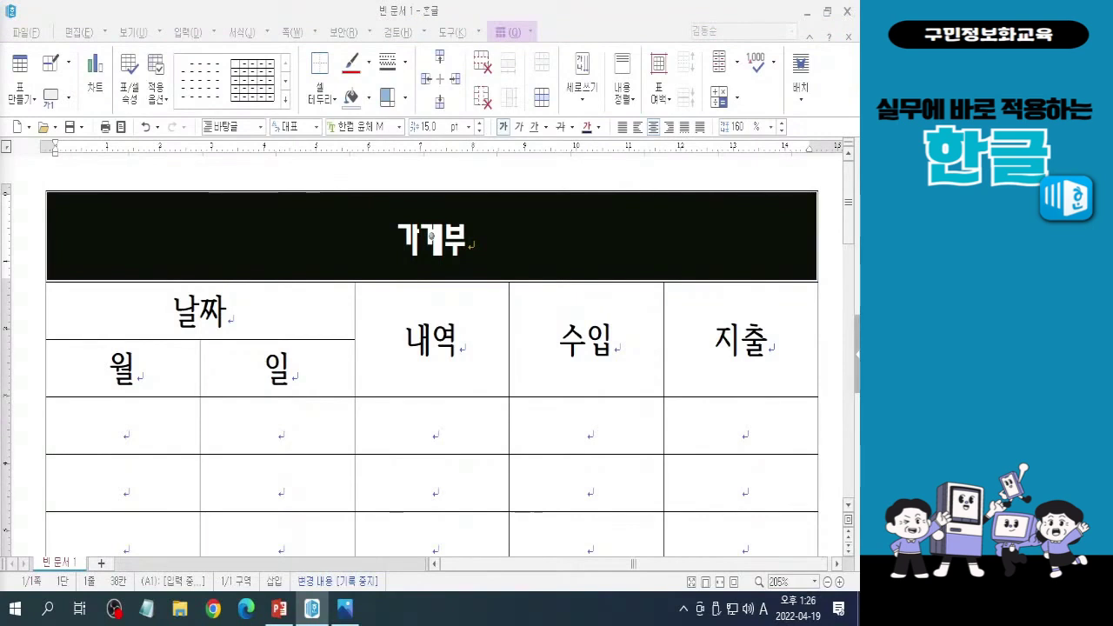
pyautogui.press('Hangul')
# Step: Fill the heading cells 날짜, 월, 일, 내역, 수입 and 지출 with purple (보라)
pyautogui.click(181, 315)
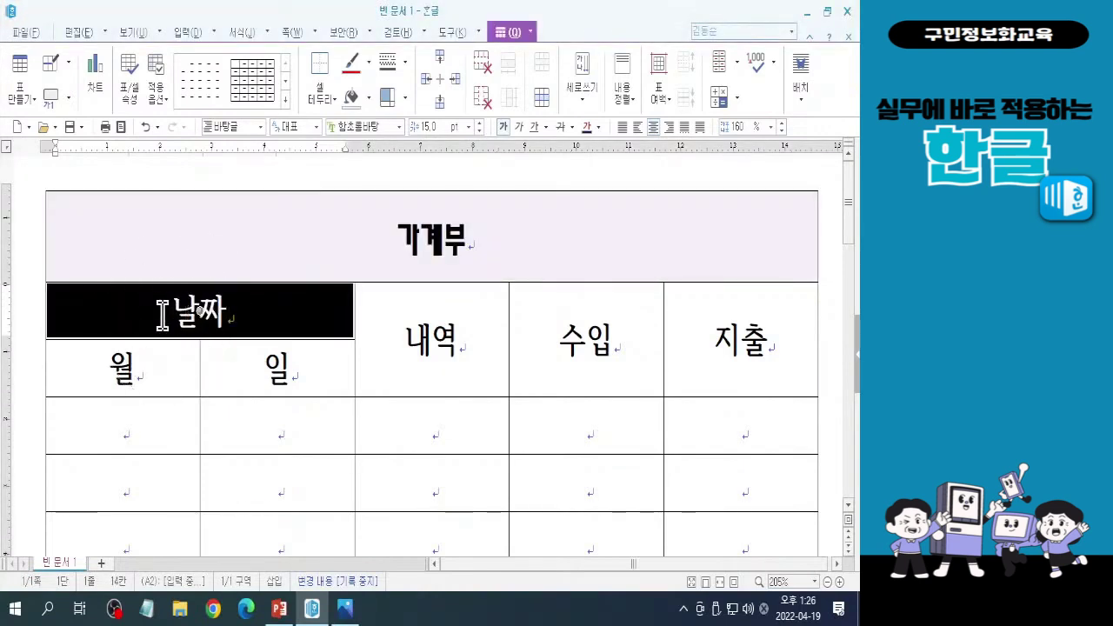
pyautogui.keyDown('shift'); pyautogui.click(728, 378); pyautogui.keyUp('shift')
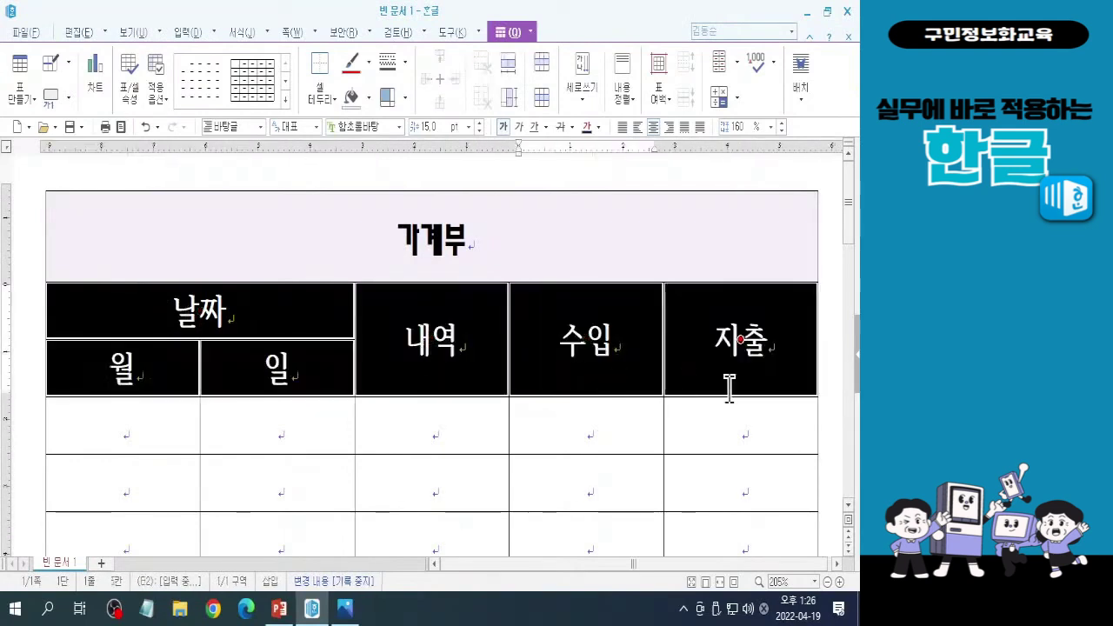
pyautogui.press('ctrl')
pyautogui.press('ctrl')
pyautogui.press('ctrl')
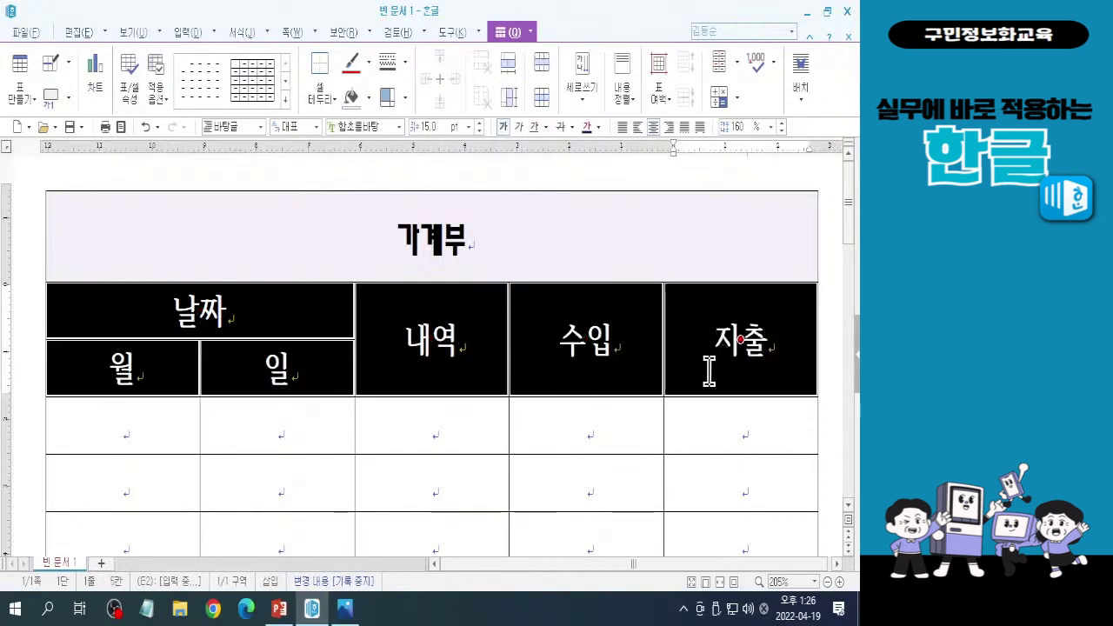
pyautogui.moveTo(666, 372); pyautogui.dragTo(741, 340)
pyautogui.press('c')
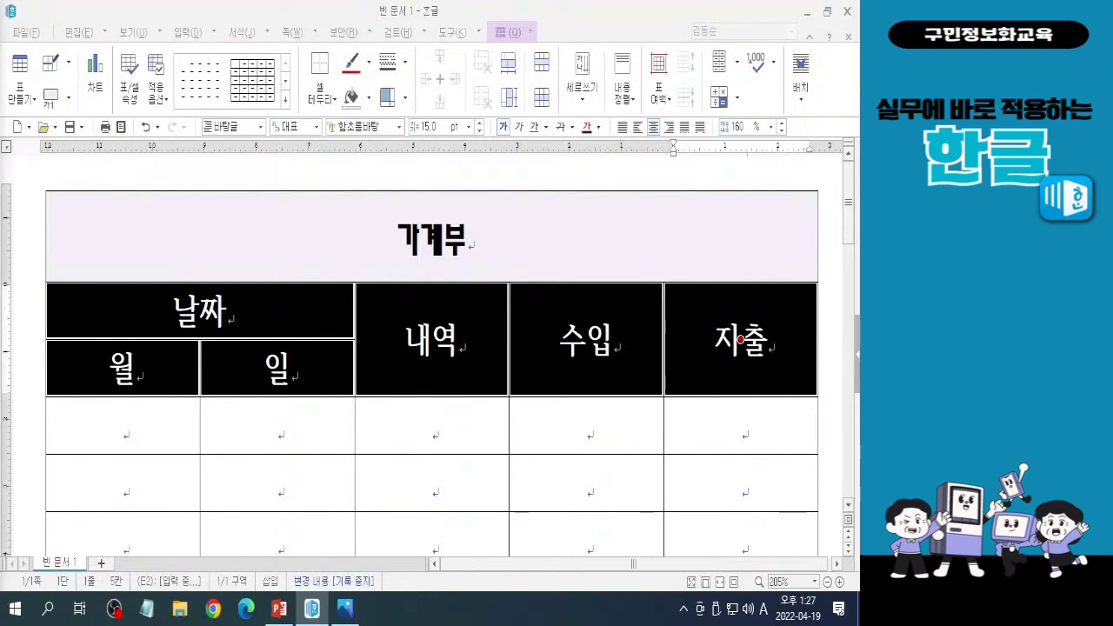
pyautogui.press('Hangul')
pyautogui.click(370, 97)
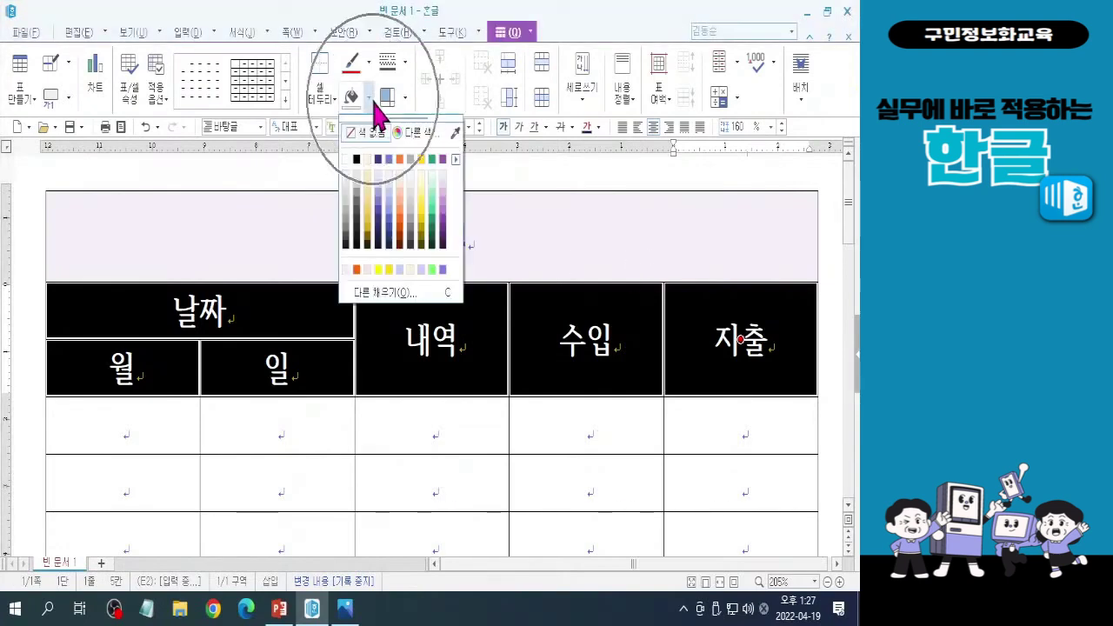
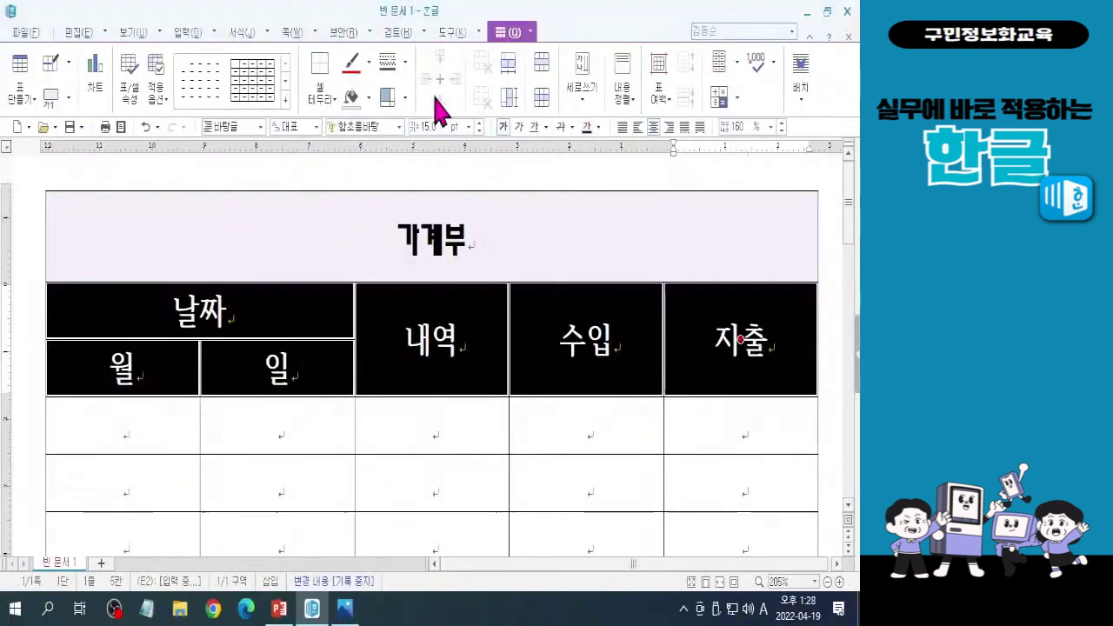
pyautogui.click(368, 97)
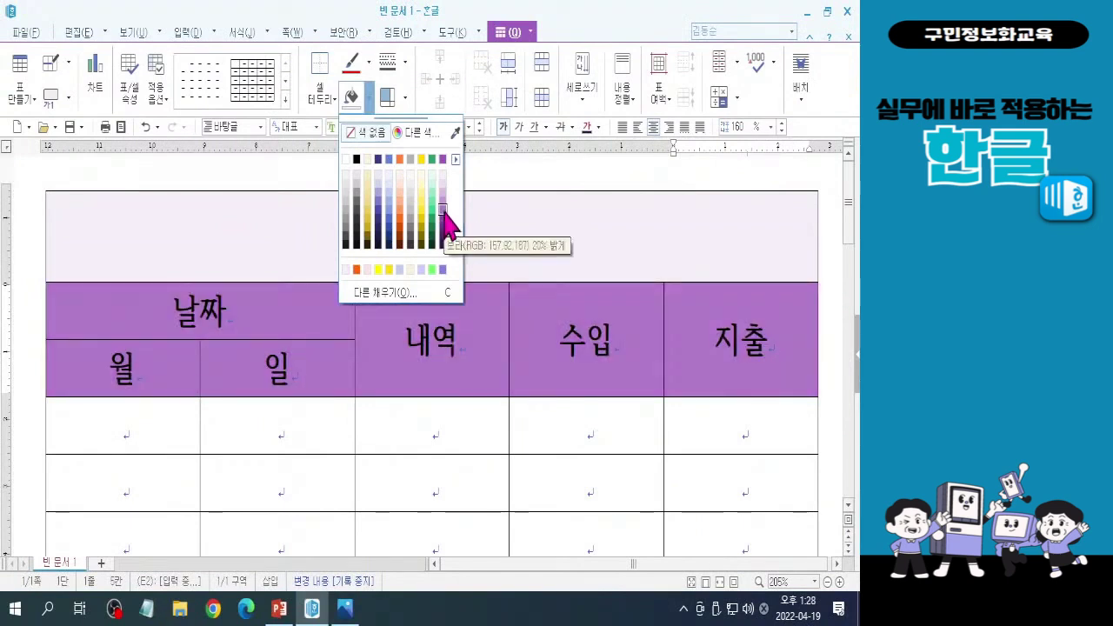
pyautogui.click(432, 213)
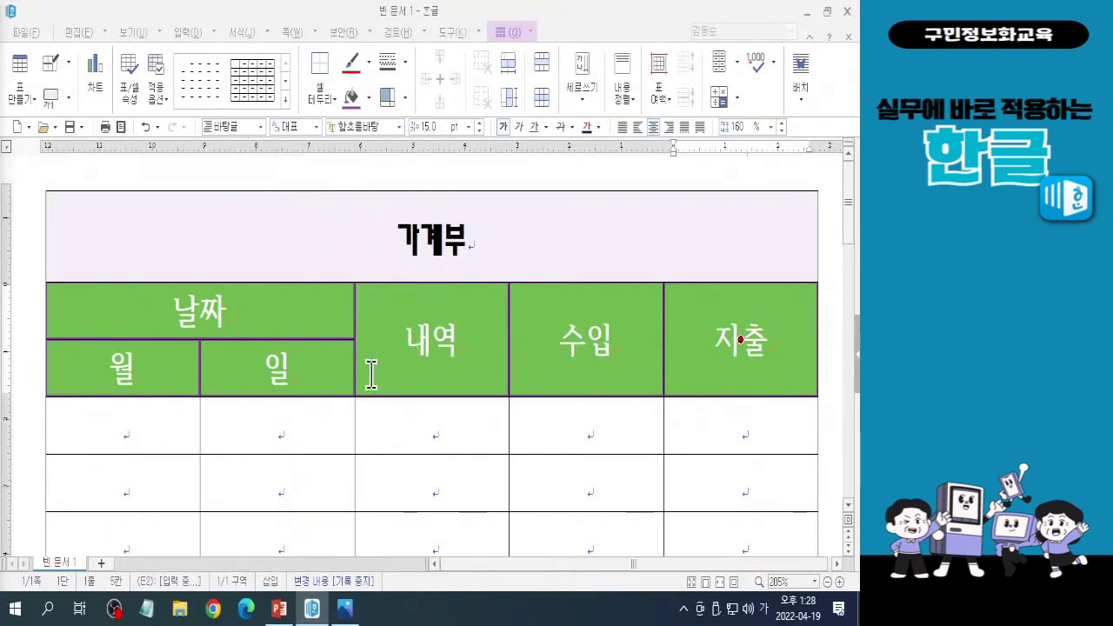
# Step: Fill the blank 월 and 일 cells above the 합계 row, except the first 월 cell, with the lightest purple
pyautogui.scroll(-2, 370, 374)
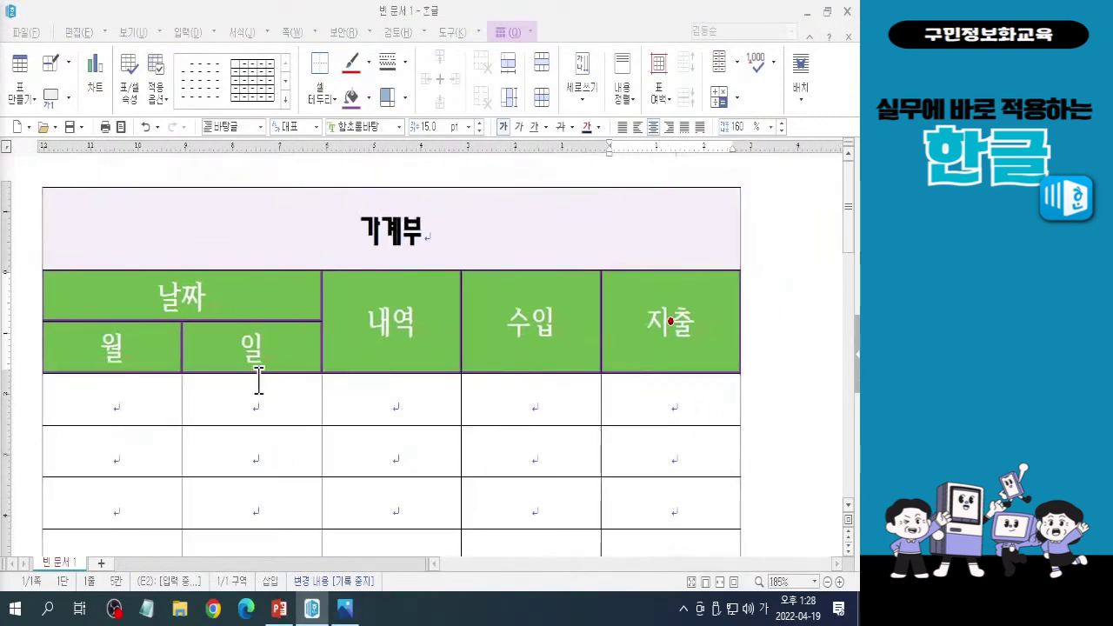
pyautogui.scroll(-5, 246, 367)
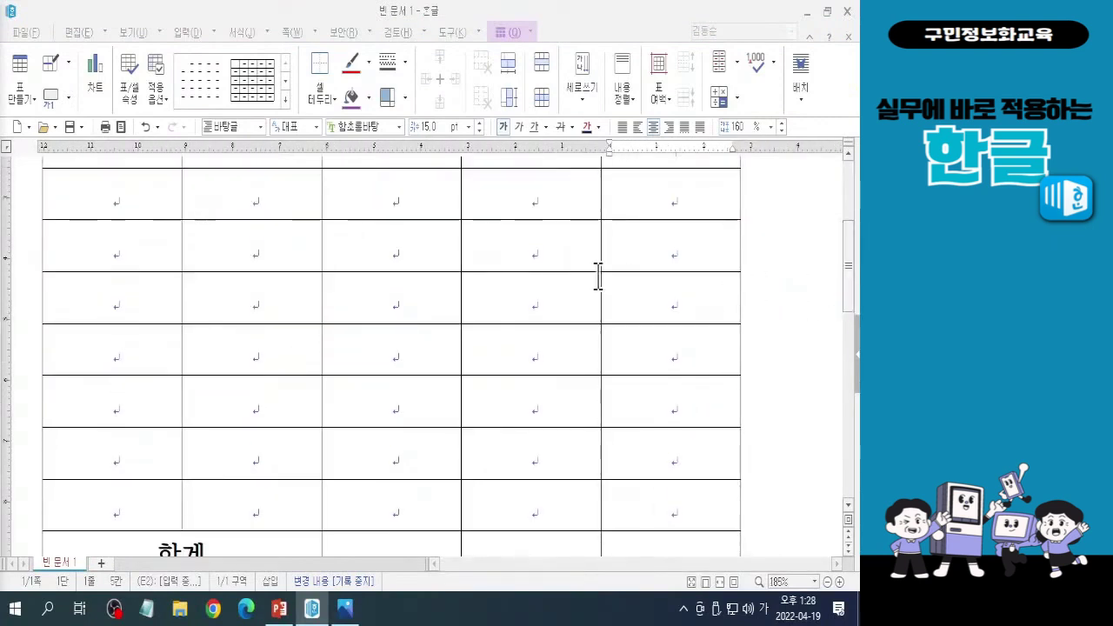
pyautogui.scroll(5, 584, 276)
pyautogui.scroll(-1, 585, 275)
pyautogui.moveTo(853, 276); pyautogui.dragTo(800, 293)
pyautogui.scroll(5, 728, 305)
pyautogui.scroll(-1, 728, 305)
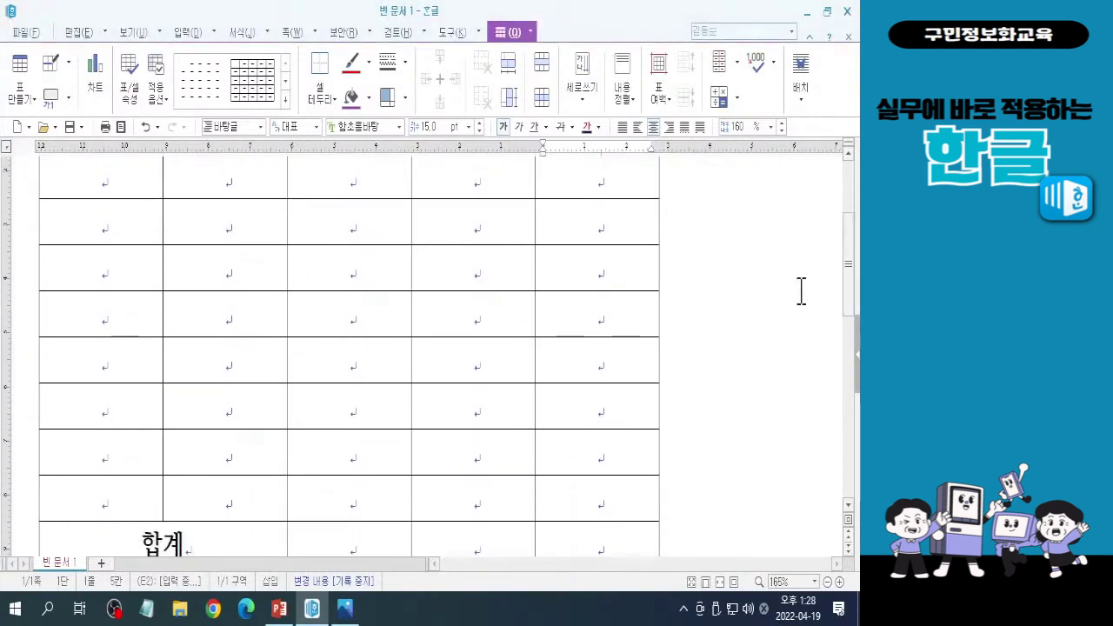
pyautogui.scroll(5, 801, 291)
pyautogui.scroll(-1, 801, 291)
pyautogui.scroll(-1, 801, 291)
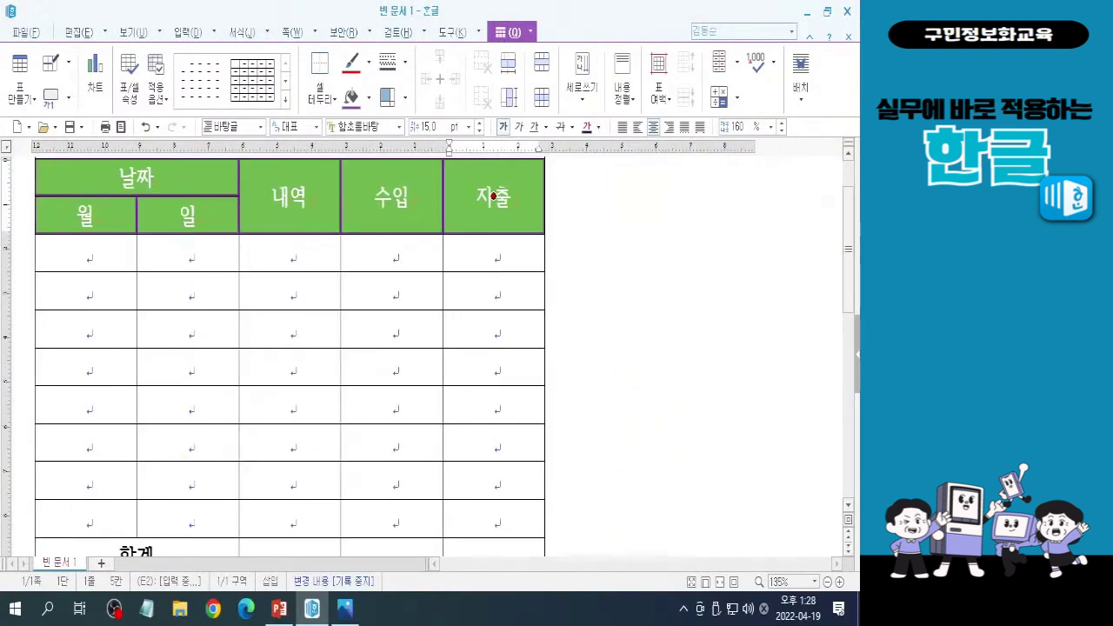
pyautogui.moveTo(851, 304); pyautogui.dragTo(850, 301)
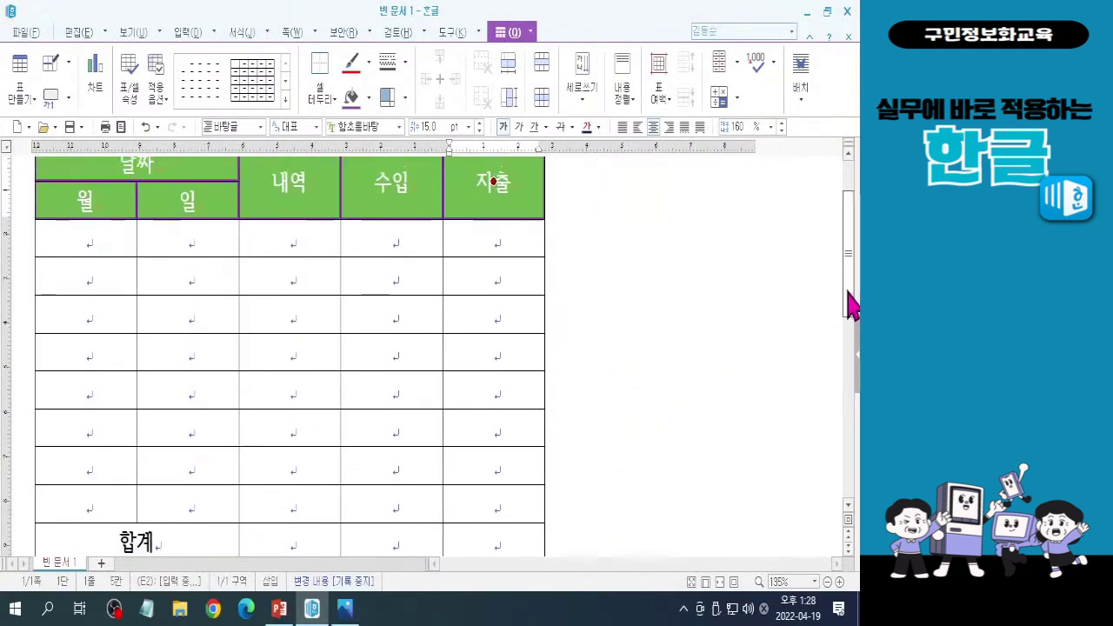
pyautogui.click(78, 238)
pyautogui.press('F5')
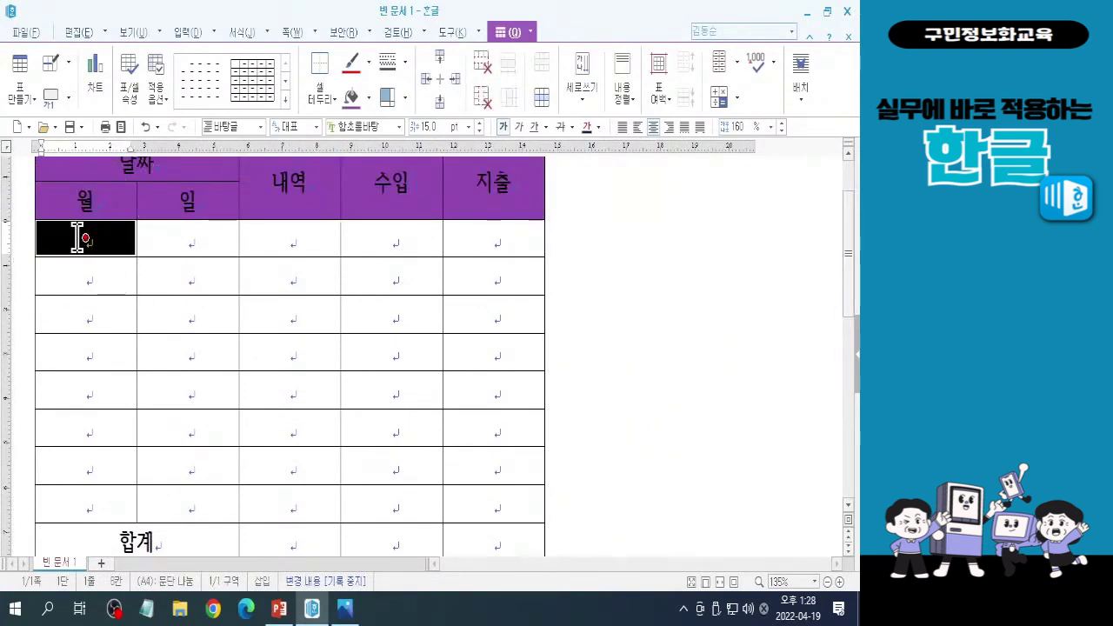
pyautogui.moveTo(77, 237); pyautogui.dragTo(199, 497)
pyautogui.press('ctrl')
pyautogui.press('ctrl')
pyautogui.press('ctrl')
pyautogui.press('ctrl')
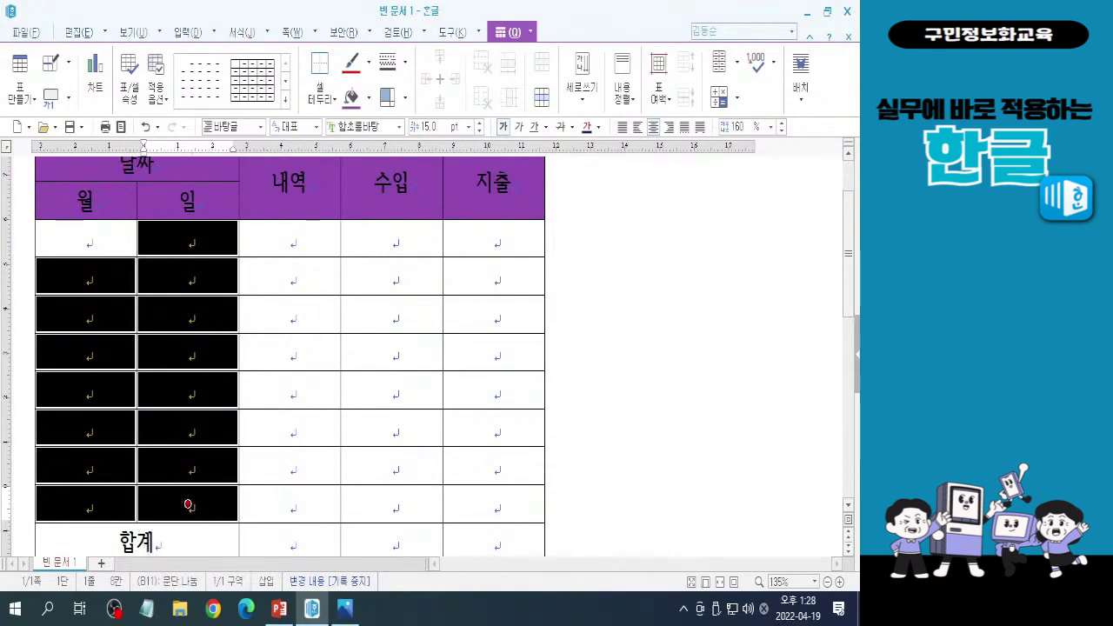
pyautogui.hotkey('ctrl', '2')
pyautogui.press('Hangul')
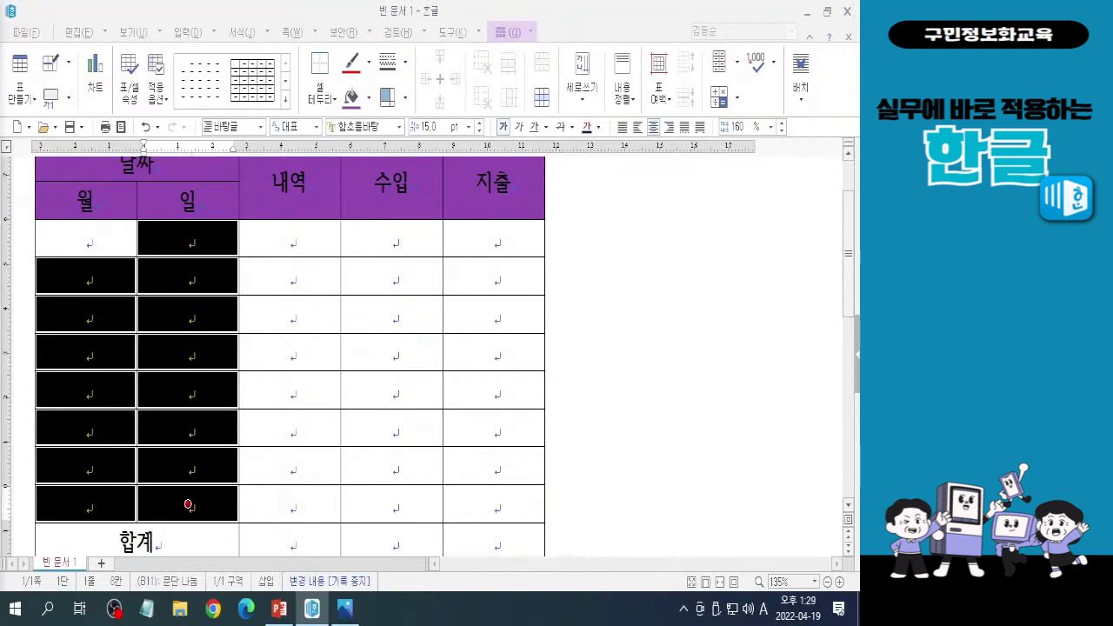
pyautogui.press('Hangul')
pyautogui.click(368, 98)
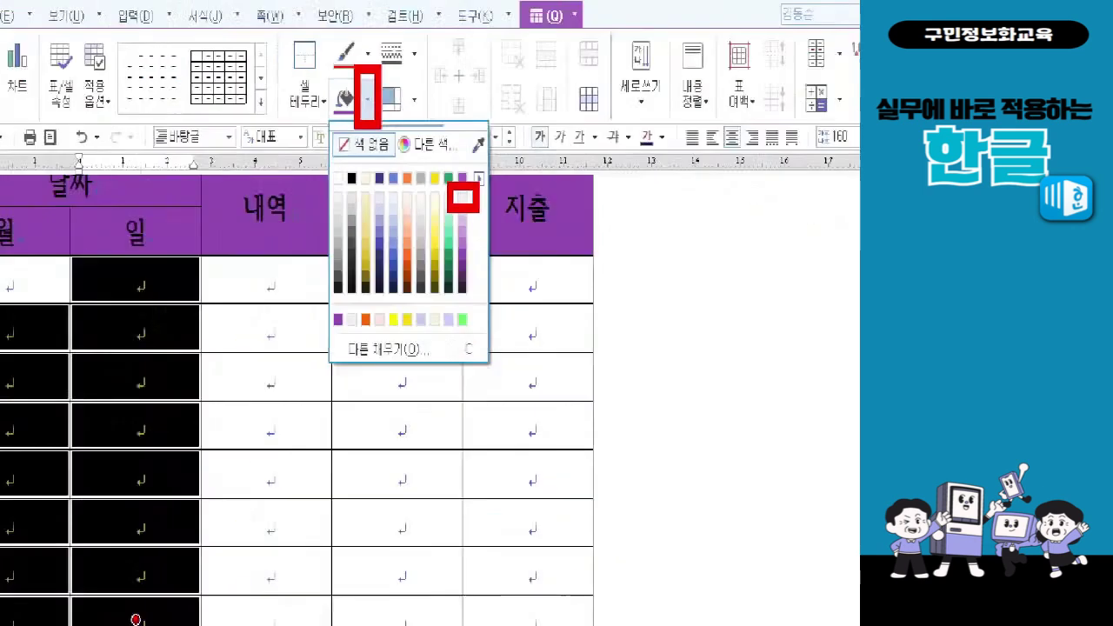
pyautogui.click(364, 104)
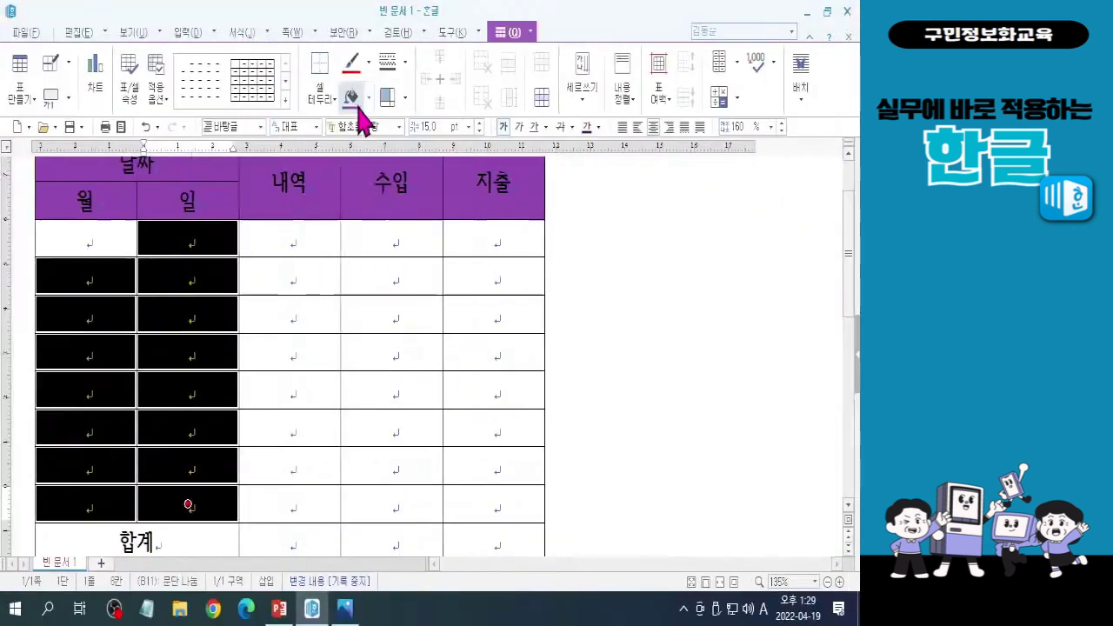
pyautogui.click(364, 104)
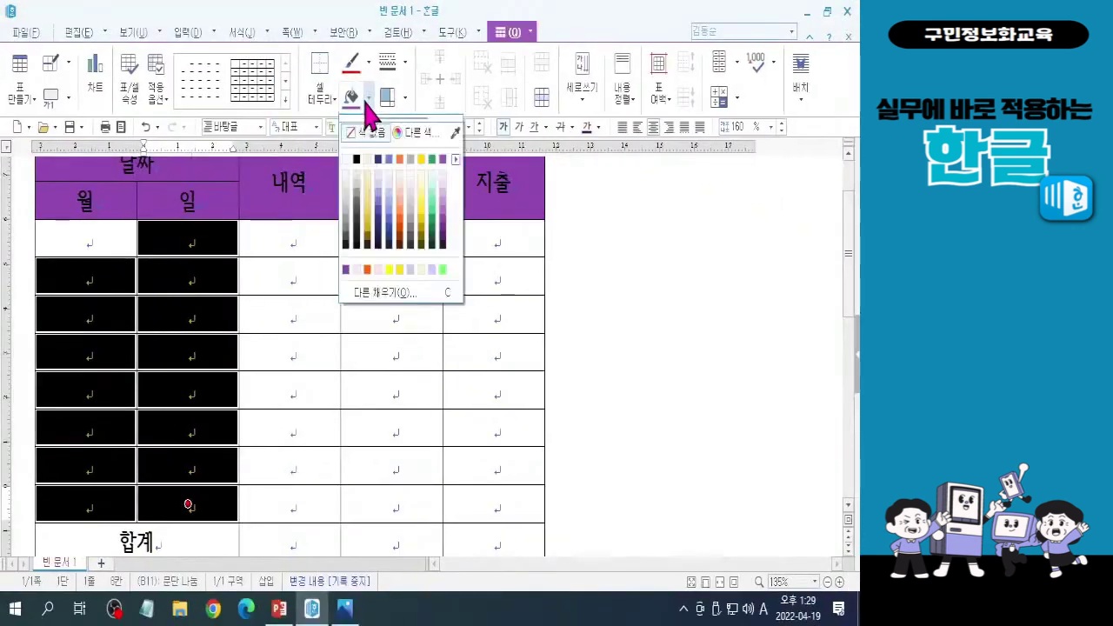
pyautogui.click(442, 176)
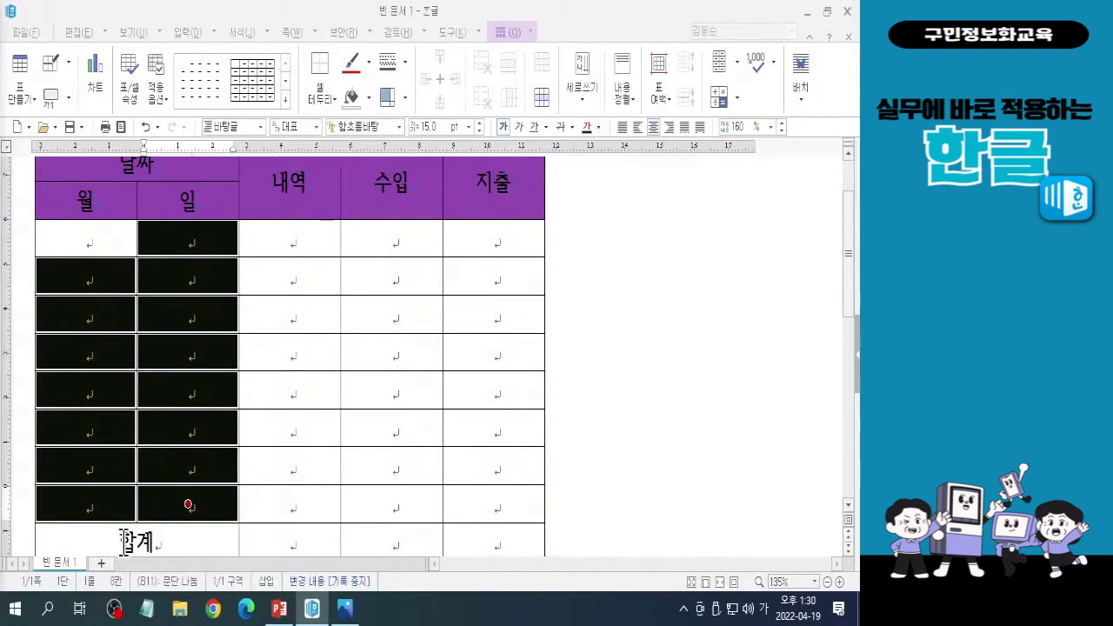
# Step: Select only the merged 합계 and 잔액 cells at the end of the table as one block
pyautogui.scroll(-3, 151, 510)
pyautogui.moveTo(144, 357)
pyautogui.mouseDown()
pyautogui.moveTo(154, 385)
pyautogui.moveTo(141, 374)
pyautogui.moveTo(157, 356)
pyautogui.mouseUp()
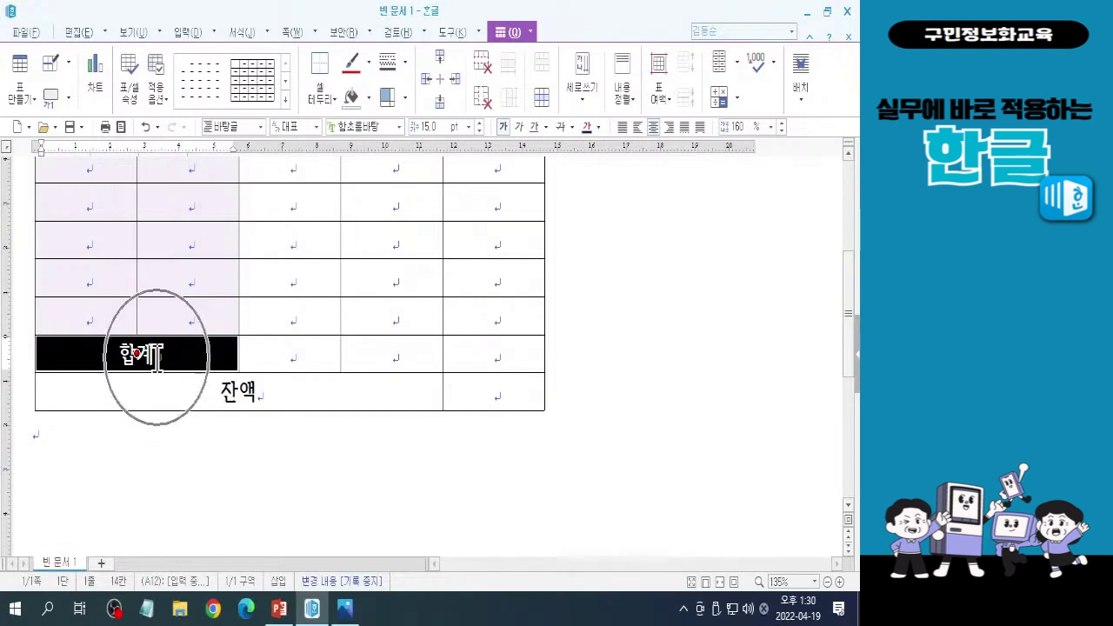
pyautogui.keyDown('ctrl'); pyautogui.click(215, 400); pyautogui.keyUp('ctrl')
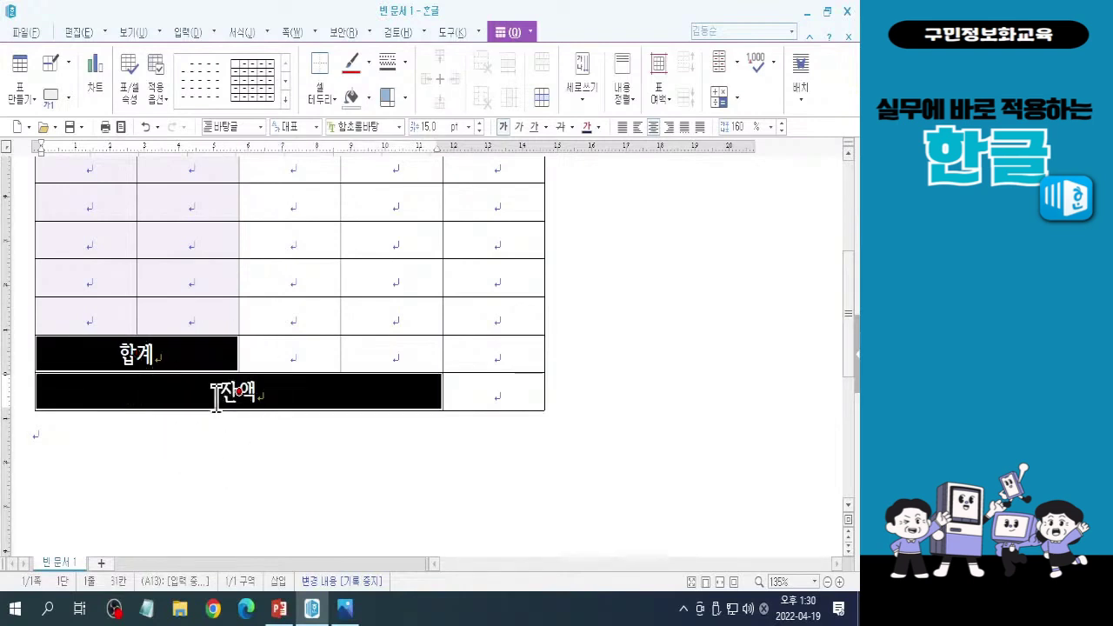
pyautogui.press('ctrl')
pyautogui.click(120, 358)
pyautogui.click(205, 391)
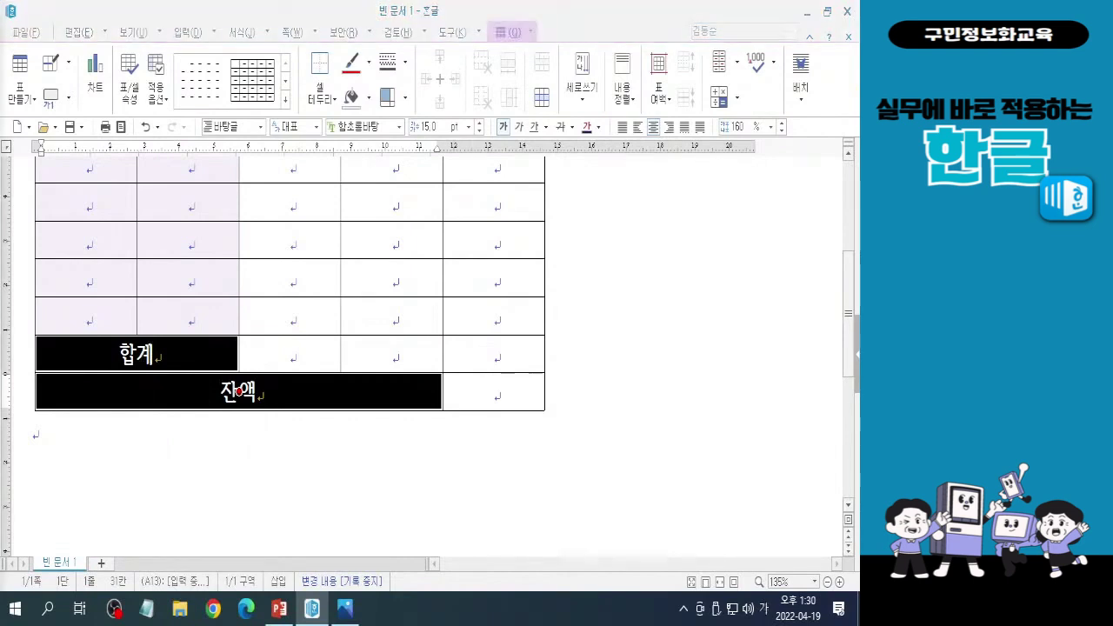
pyautogui.press('Hangul')
pyautogui.press('Hangul')
pyautogui.press('Hangul')
pyautogui.press('Hangul')
pyautogui.press('Hangul')
pyautogui.press('Hangul')
# Step: Try to select the 합계 and 잔액 cells by extending one continuous block across both rows
pyautogui.moveTo(181, 350); pyautogui.dragTo(320, 403)
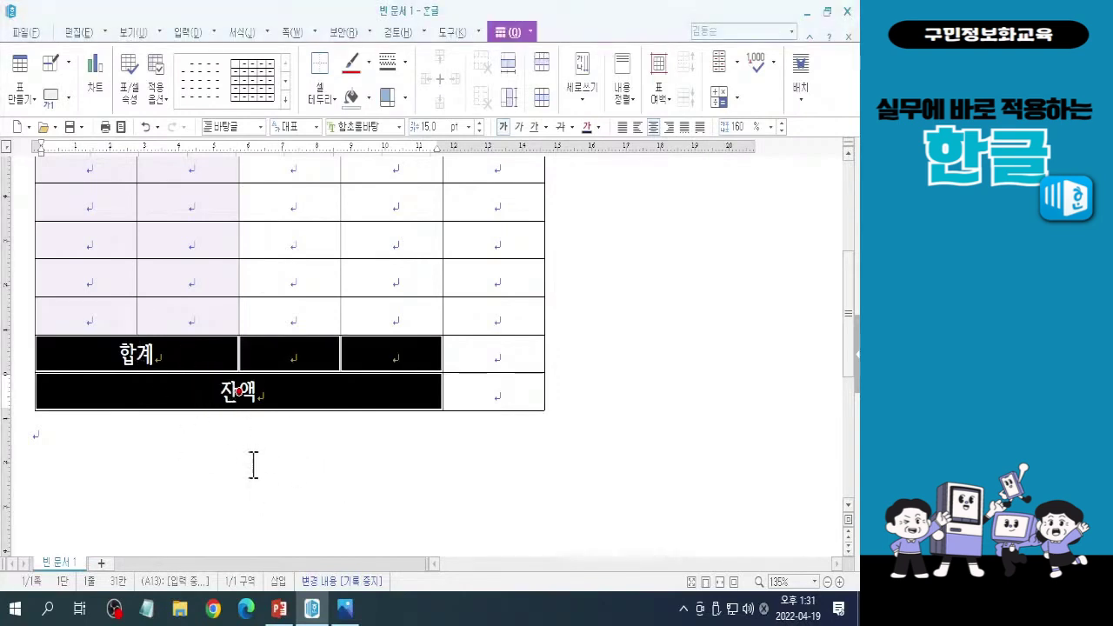
pyautogui.click(201, 385)
pyautogui.moveTo(169, 348); pyautogui.dragTo(283, 394)
pyautogui.moveTo(304, 326)
pyautogui.mouseDown()
pyautogui.moveTo(287, 357)
pyautogui.moveTo(315, 378)
pyautogui.mouseUp()
pyautogui.moveTo(404, 328); pyautogui.dragTo(389, 373)
pyautogui.moveTo(376, 332); pyautogui.dragTo(409, 372)
pyautogui.press('Escape')
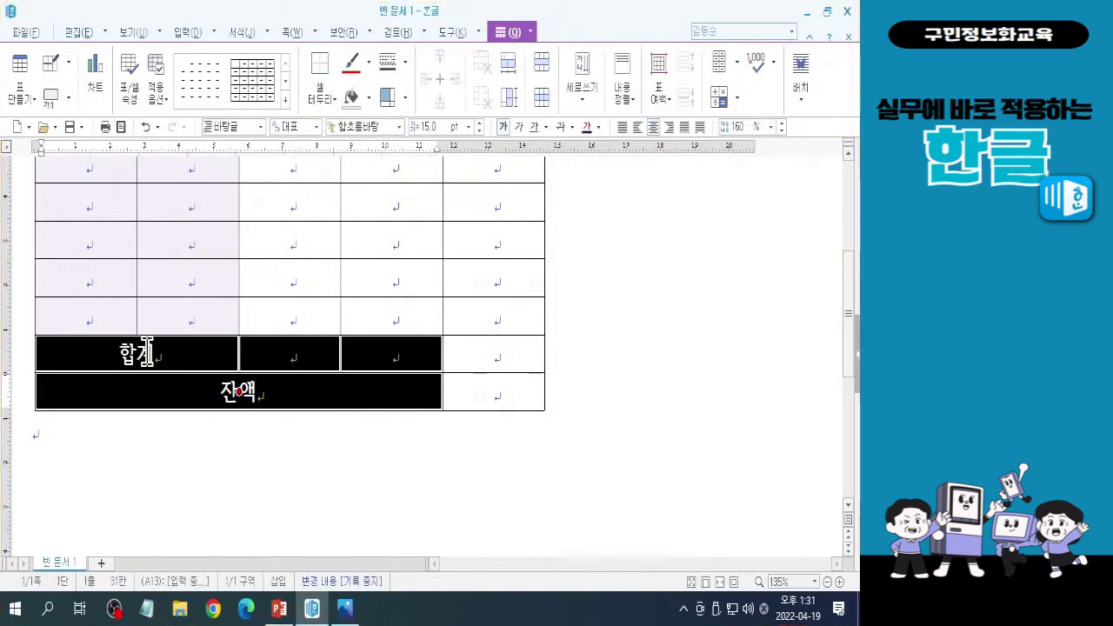
# Step: Select just the merged 합계 and 잔액 cells and fill both with purple (보라)
pyautogui.click(143, 360)
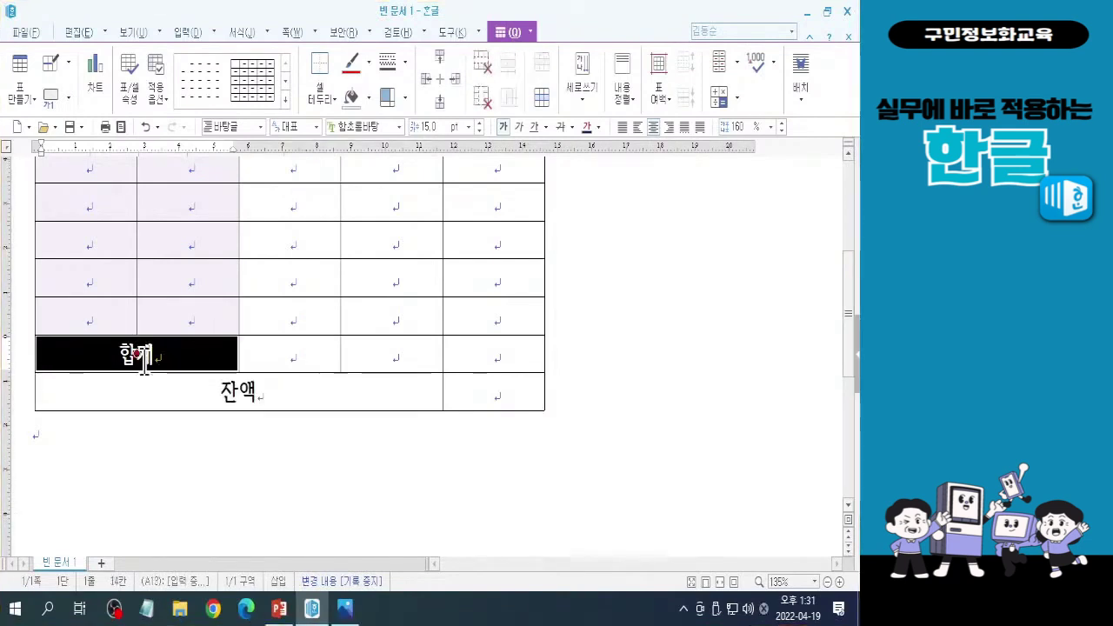
pyautogui.keyDown('ctrl'); pyautogui.click(248, 393); pyautogui.keyUp('ctrl')
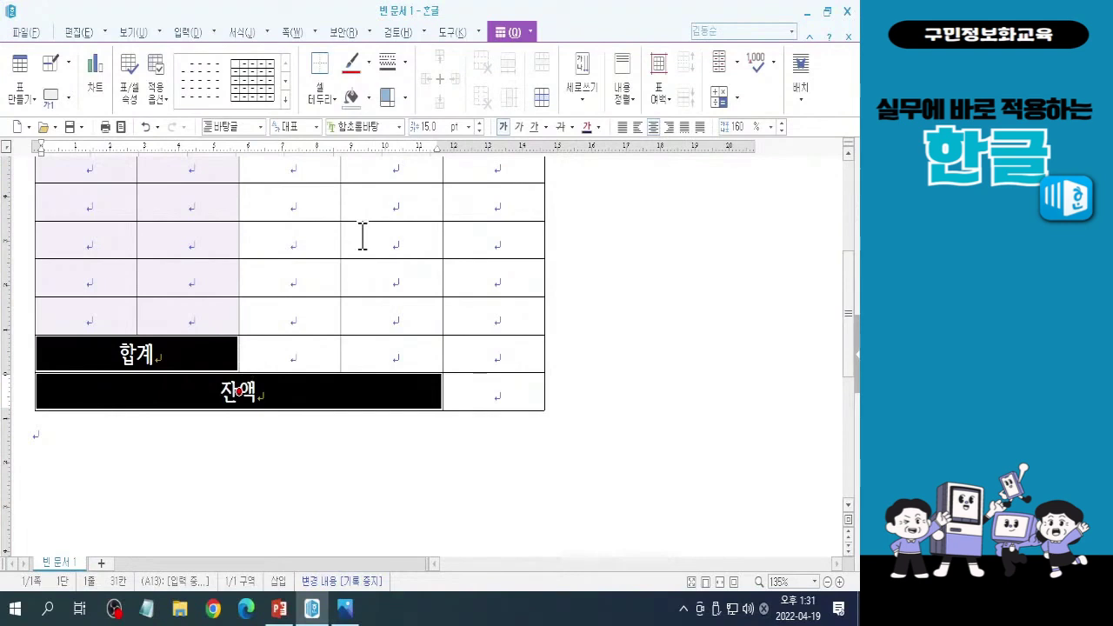
pyautogui.click(369, 99)
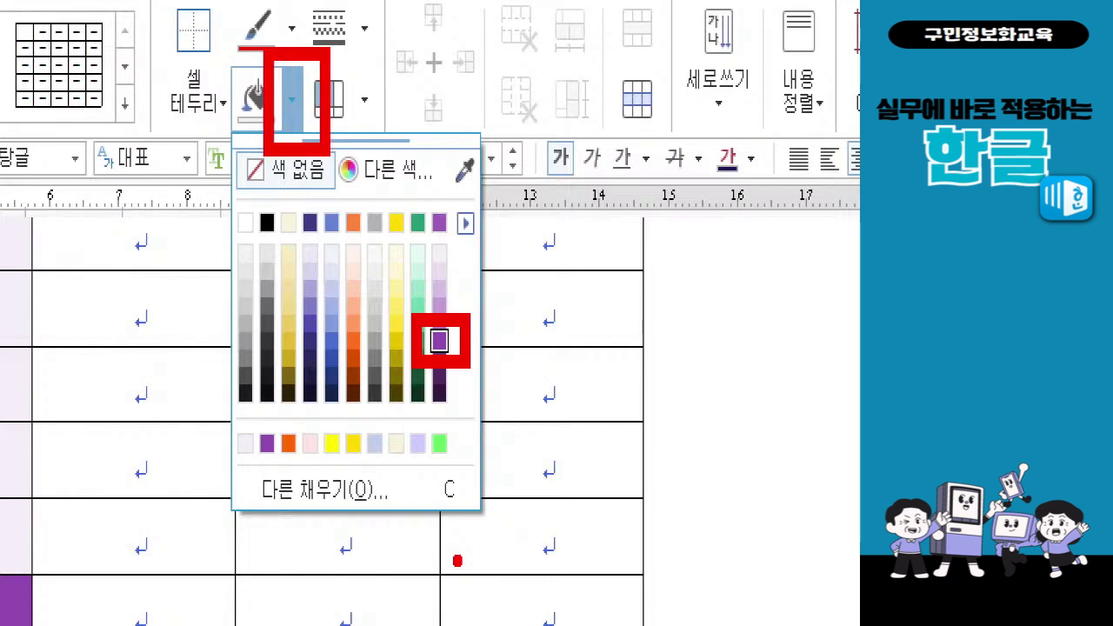
pyautogui.press('Escape')
pyautogui.click(372, 97)
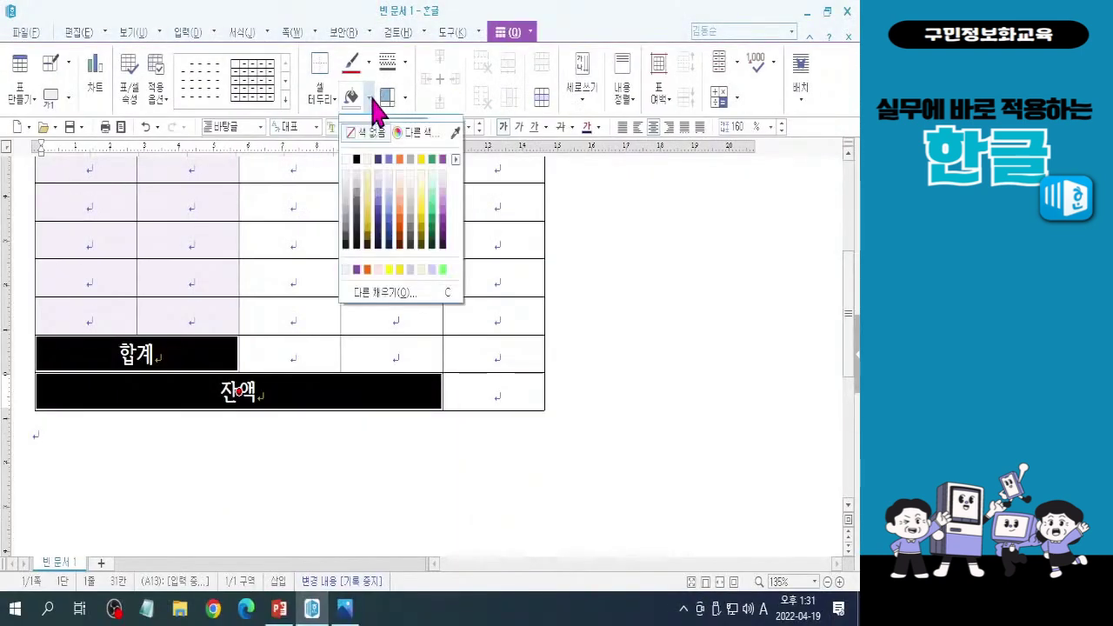
pyautogui.click(433, 214)
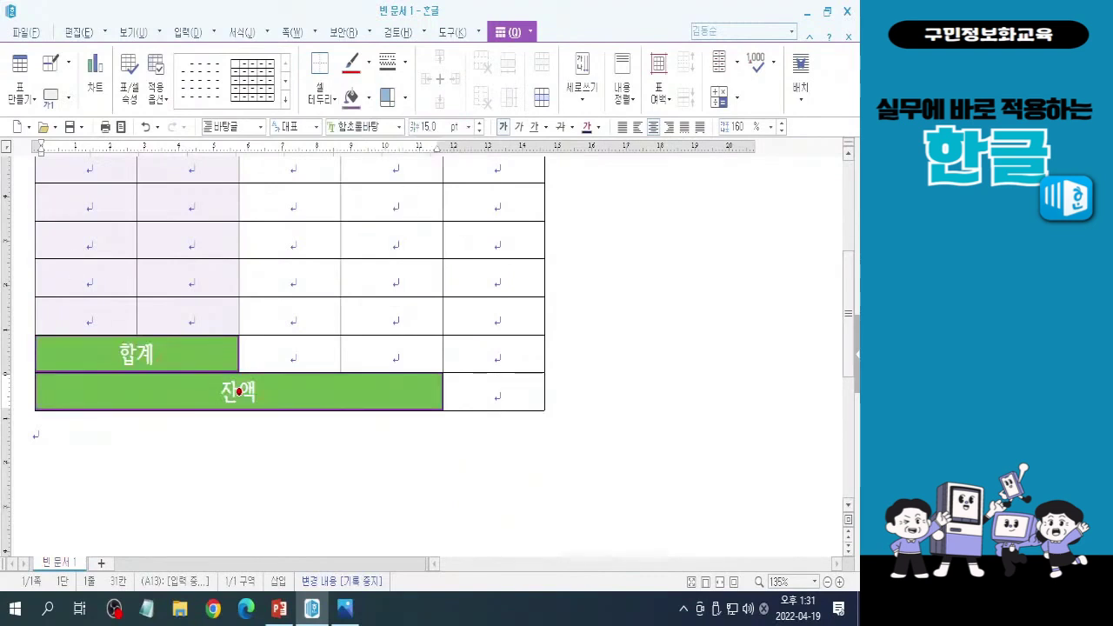
pyautogui.press('l')
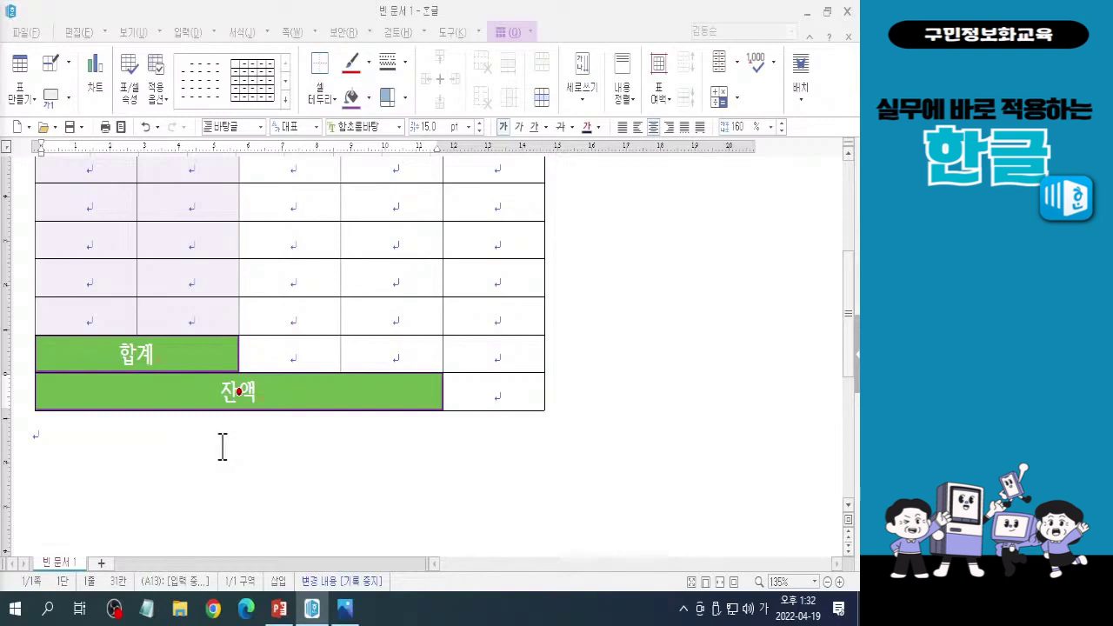
pyautogui.click(223, 447)
# Step: Move the border between the 일 and 내역 columns leftward, making 일 very narrow and 내역 wider
pyautogui.scroll(4, 162, 417)
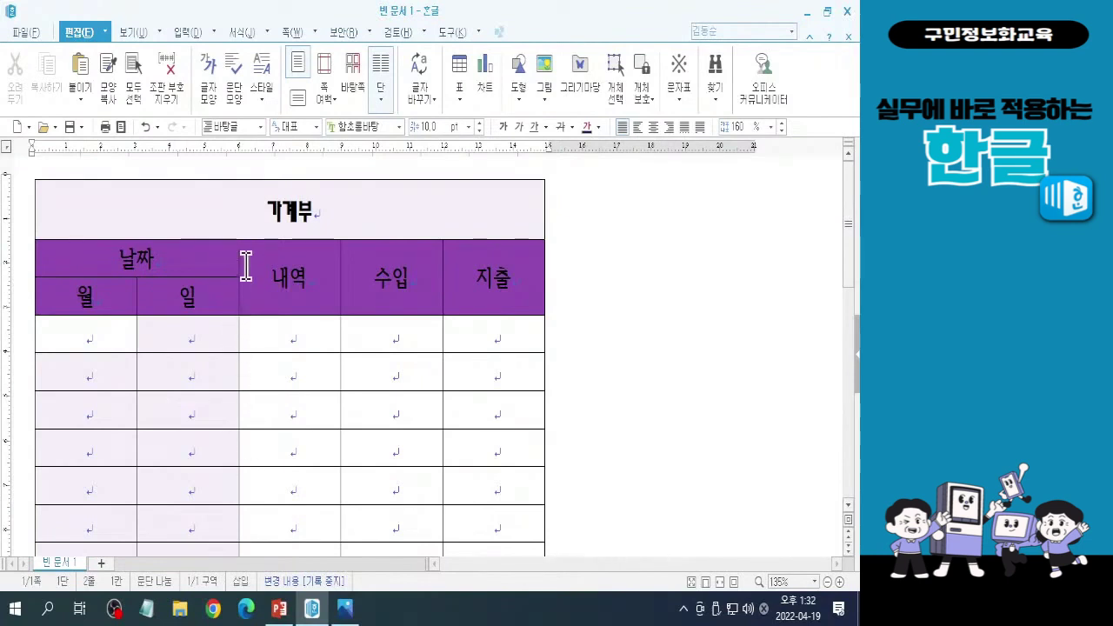
pyautogui.moveTo(203, 315)
pyautogui.mouseDown()
pyautogui.moveTo(176, 315)
pyautogui.moveTo(179, 277)
pyautogui.moveTo(200, 317)
pyautogui.mouseUp()
pyautogui.moveTo(295, 302)
pyautogui.mouseDown()
pyautogui.moveTo(259, 288)
pyautogui.moveTo(310, 252)
pyautogui.moveTo(305, 300)
pyautogui.mouseUp()
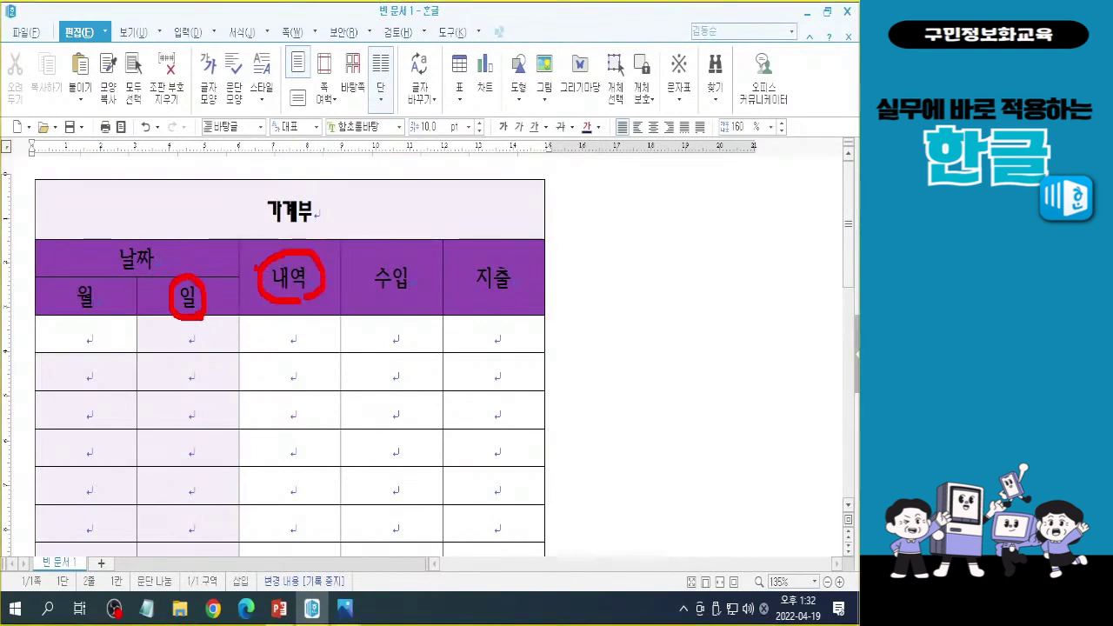
pyautogui.moveTo(241, 237); pyautogui.dragTo(240, 562)
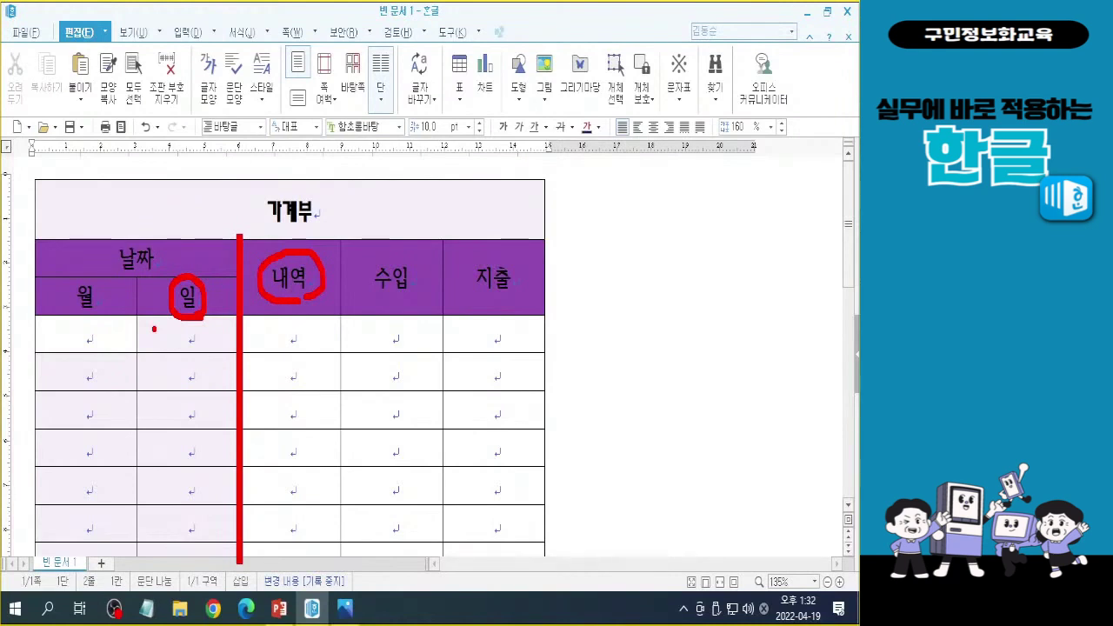
pyautogui.press('Escape')
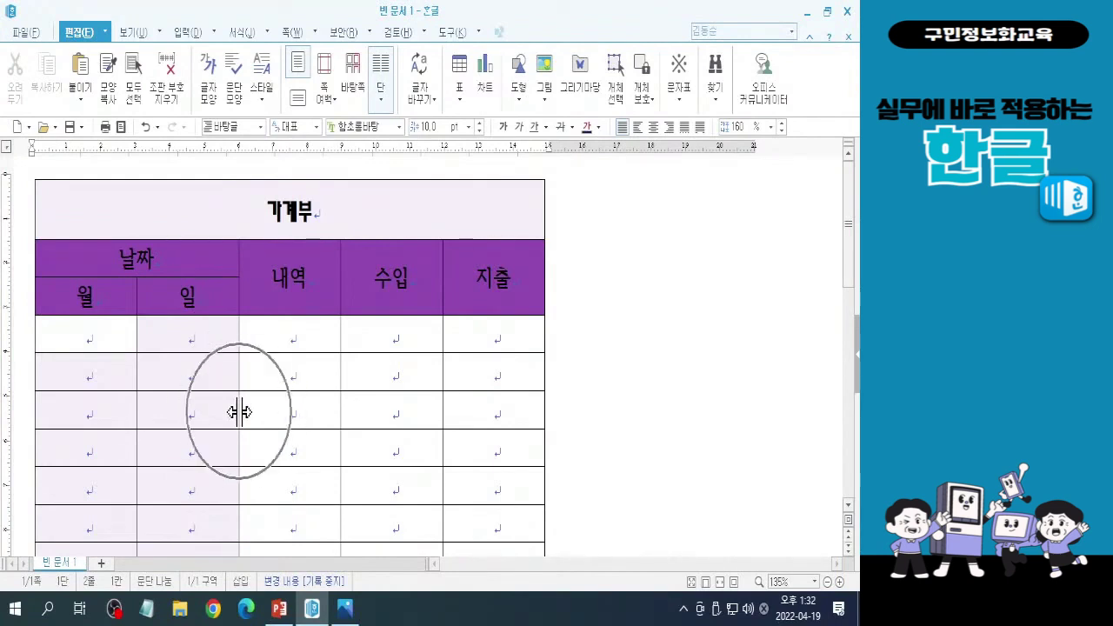
pyautogui.moveTo(240, 412); pyautogui.dragTo(116, 398)
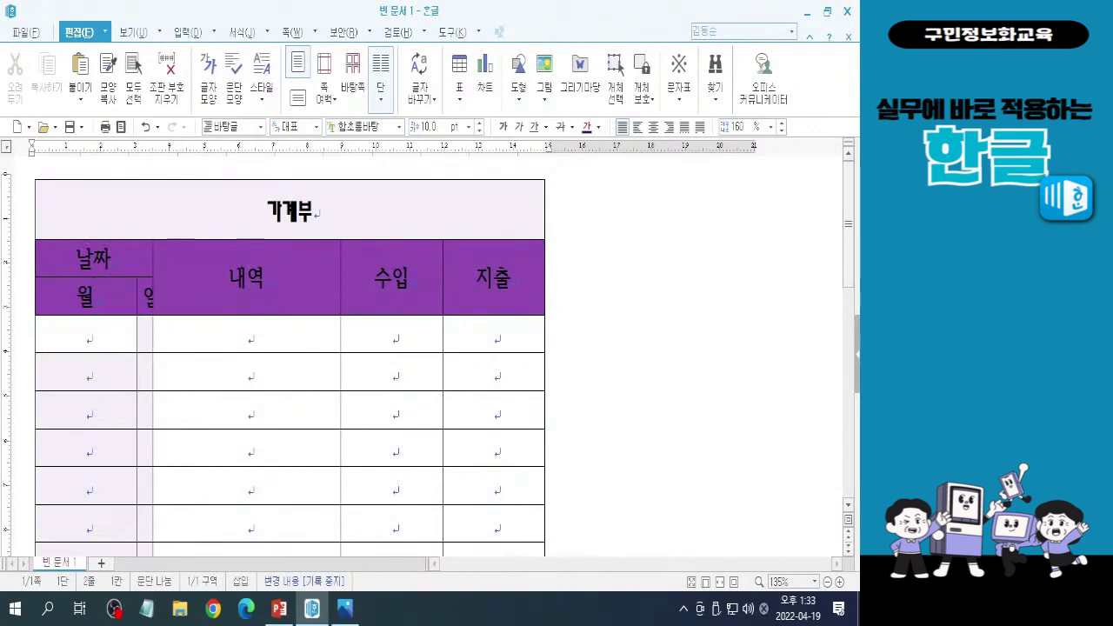
pyautogui.press('Hangul')
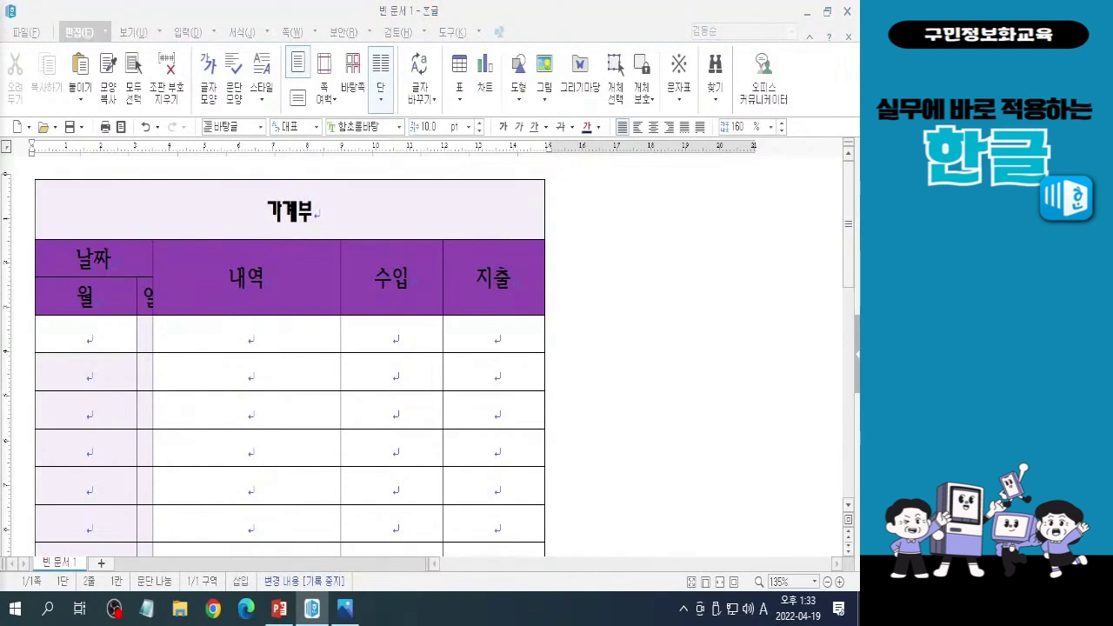
pyautogui.press('Hangul')
# Step: Make the 월 and 일 columns equally wide, from their heading cells down to the row above 합계
pyautogui.moveTo(851, 271); pyautogui.dragTo(853, 305)
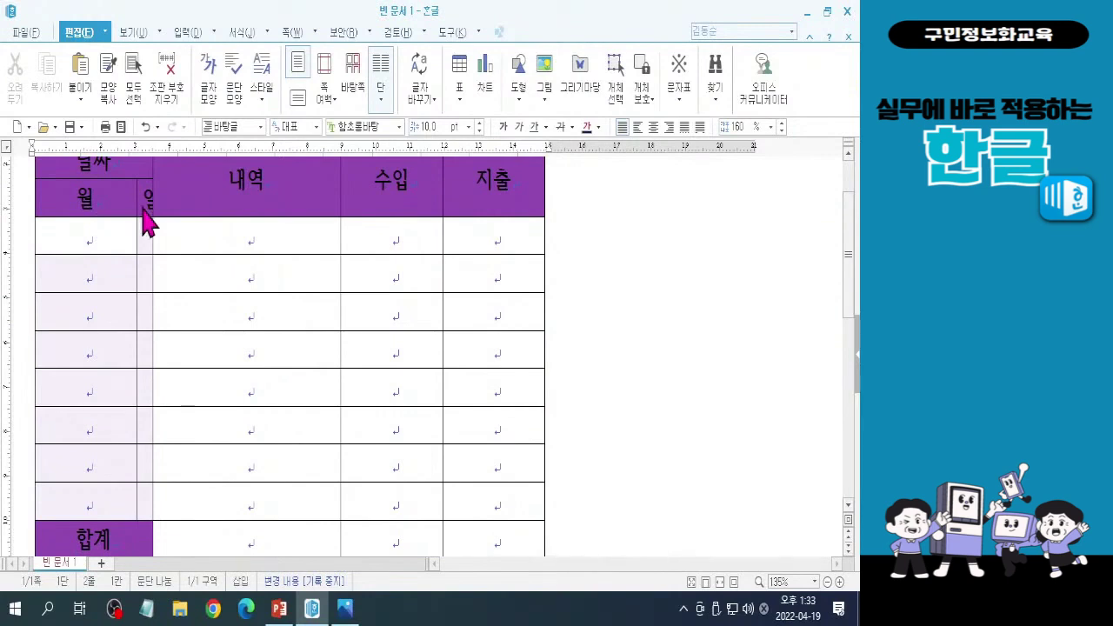
pyautogui.hotkey('ctrl', '2')
pyautogui.moveTo(123, 179); pyautogui.dragTo(135, 518)
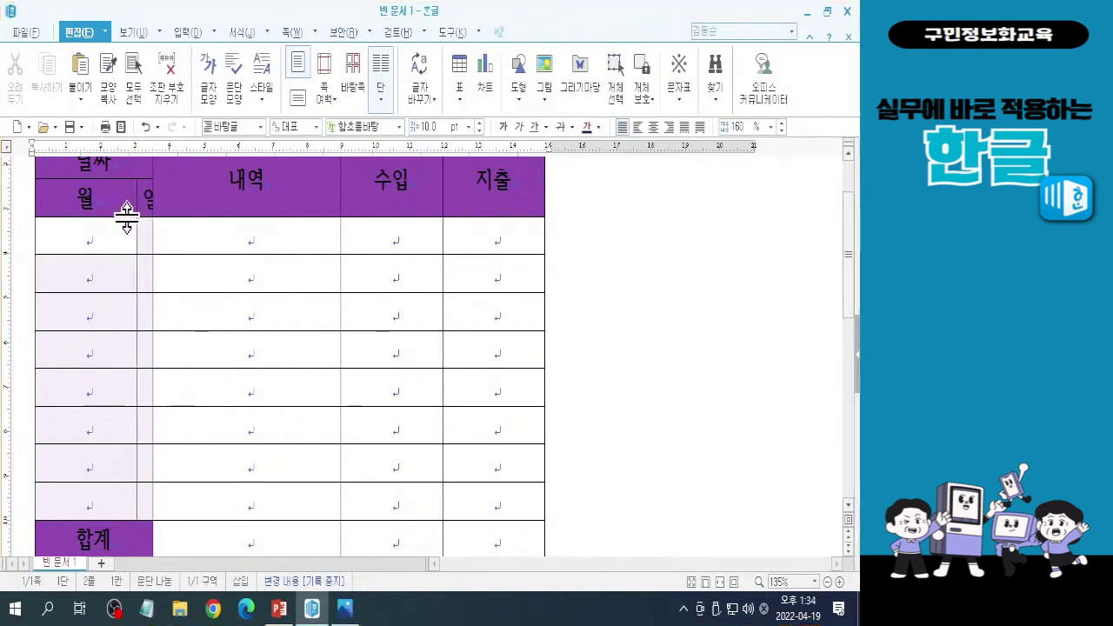
pyautogui.click(74, 199)
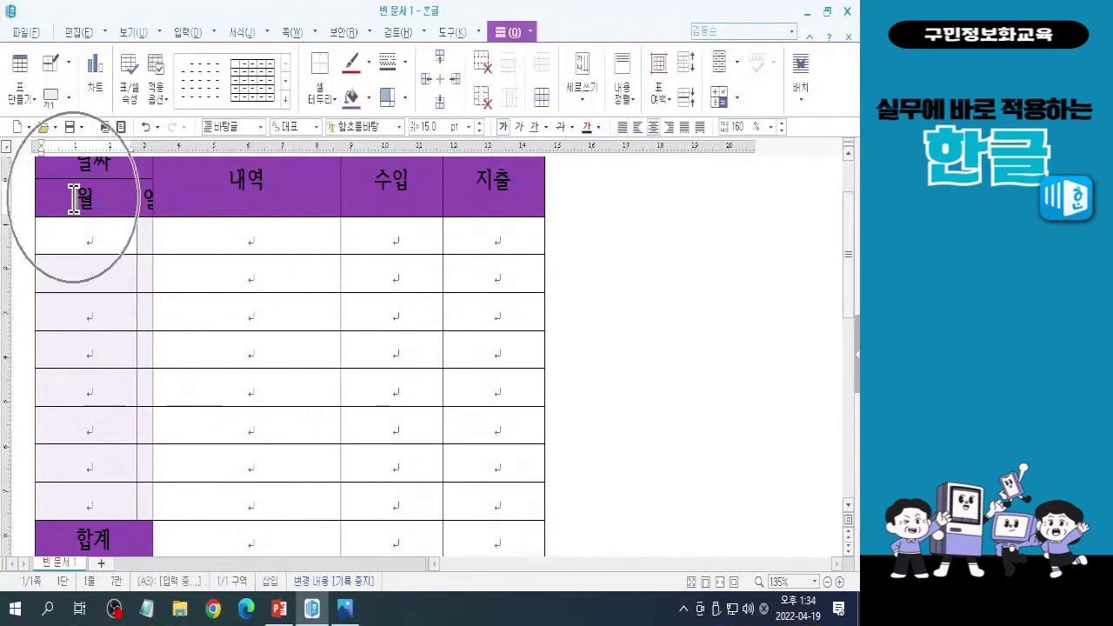
pyautogui.moveTo(75, 199); pyautogui.dragTo(146, 502)
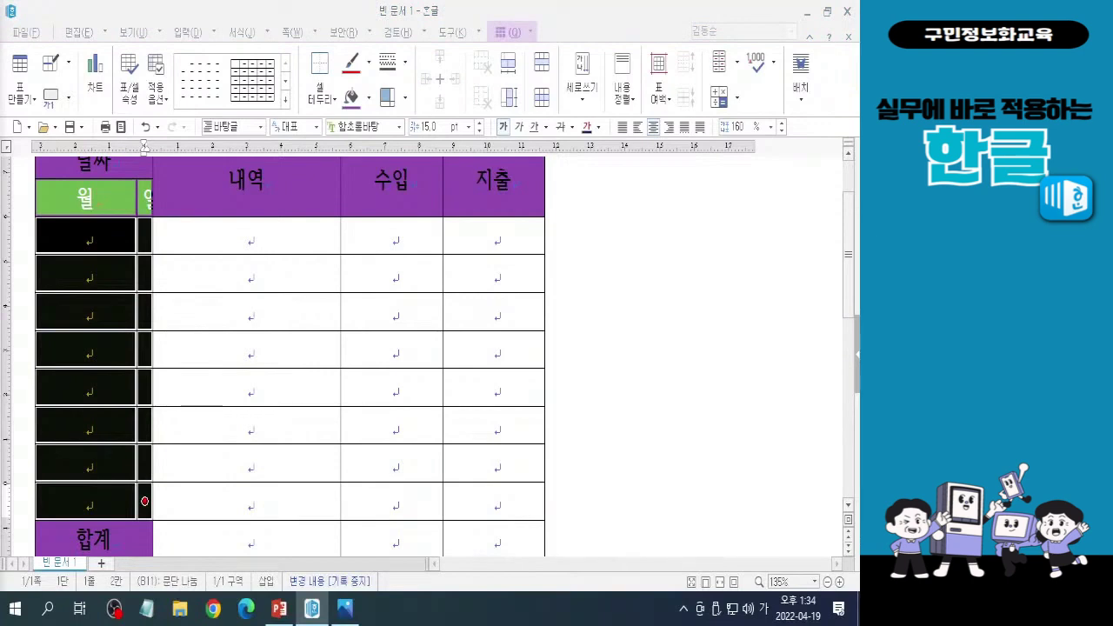
pyautogui.press('Hangul')
pyautogui.press('Hangul')
pyautogui.click(509, 70)
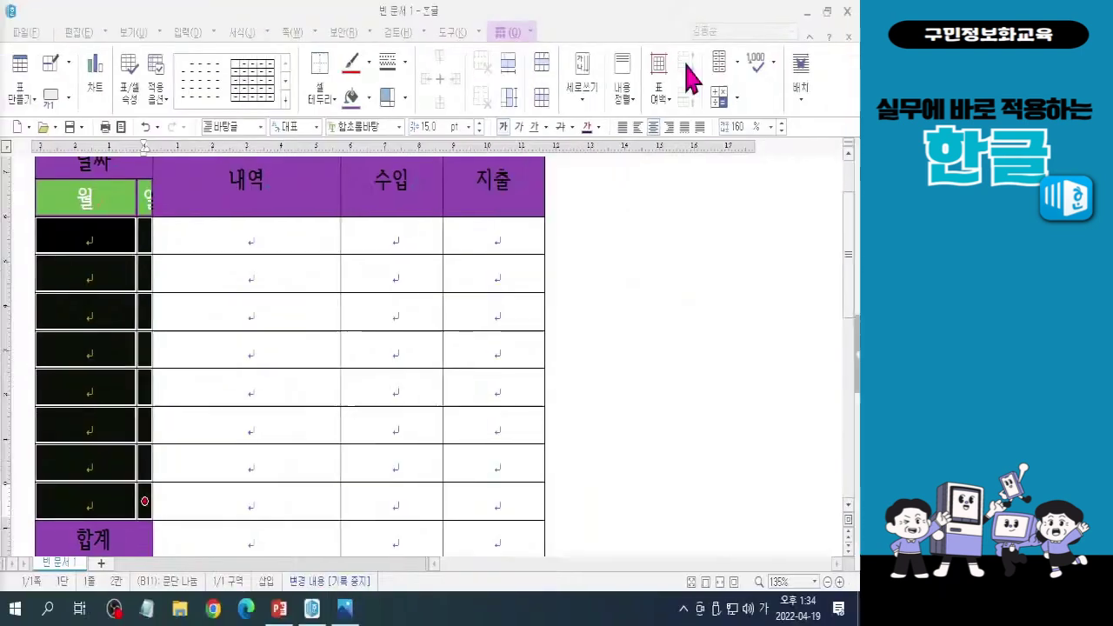
pyautogui.click(510, 72)
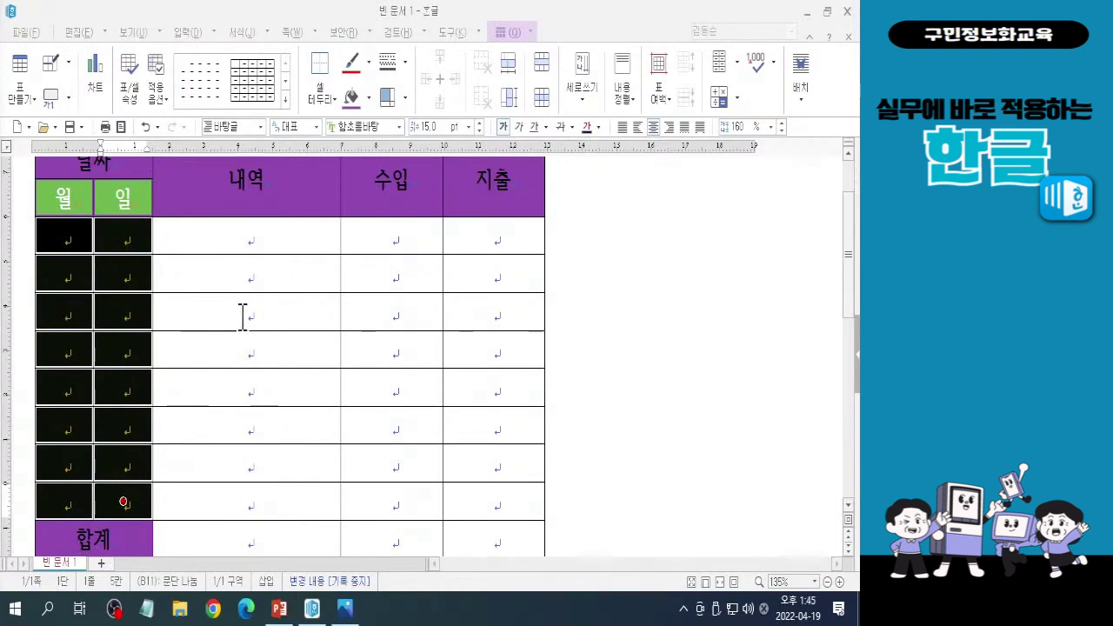
pyautogui.click(583, 383)
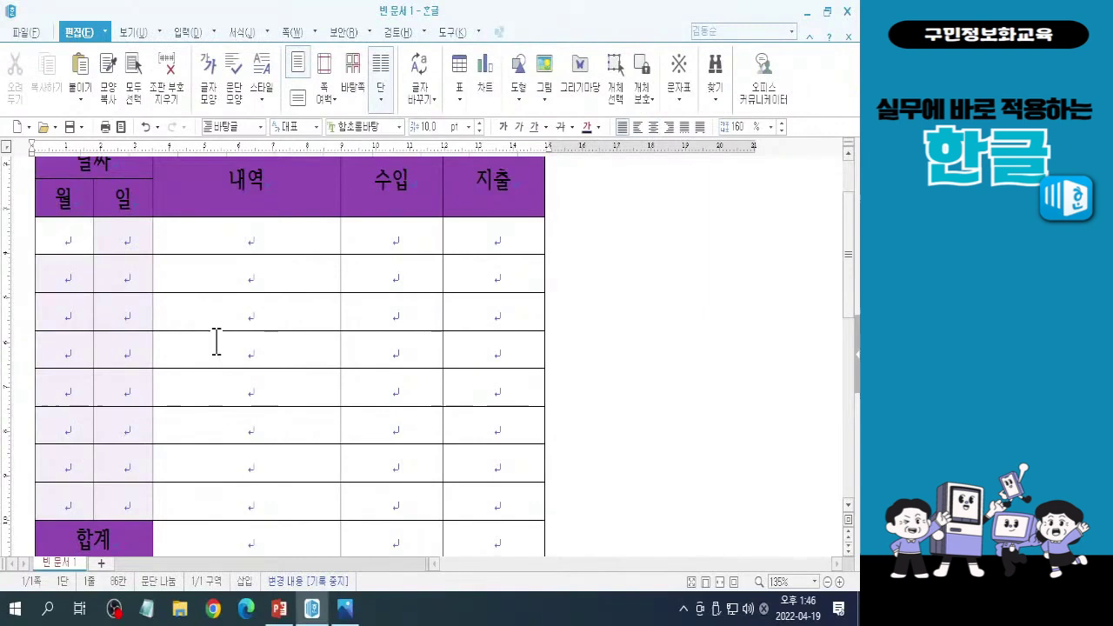
# Step: Enter 6 in the first blank cell under the 월 heading
pyautogui.click(60, 239)
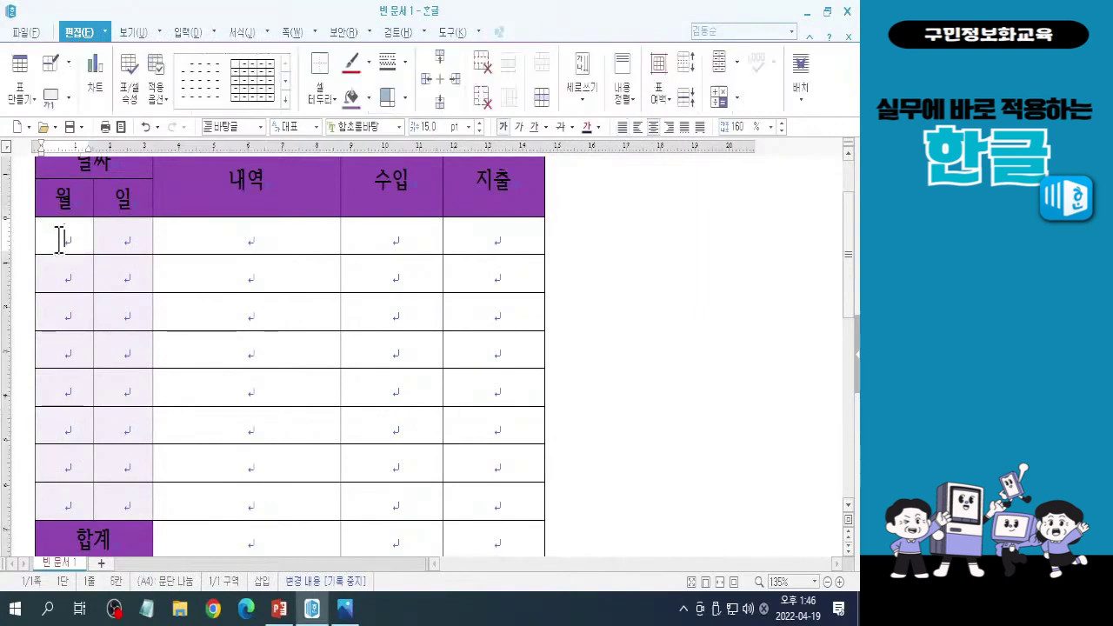
pyautogui.click(63, 240)
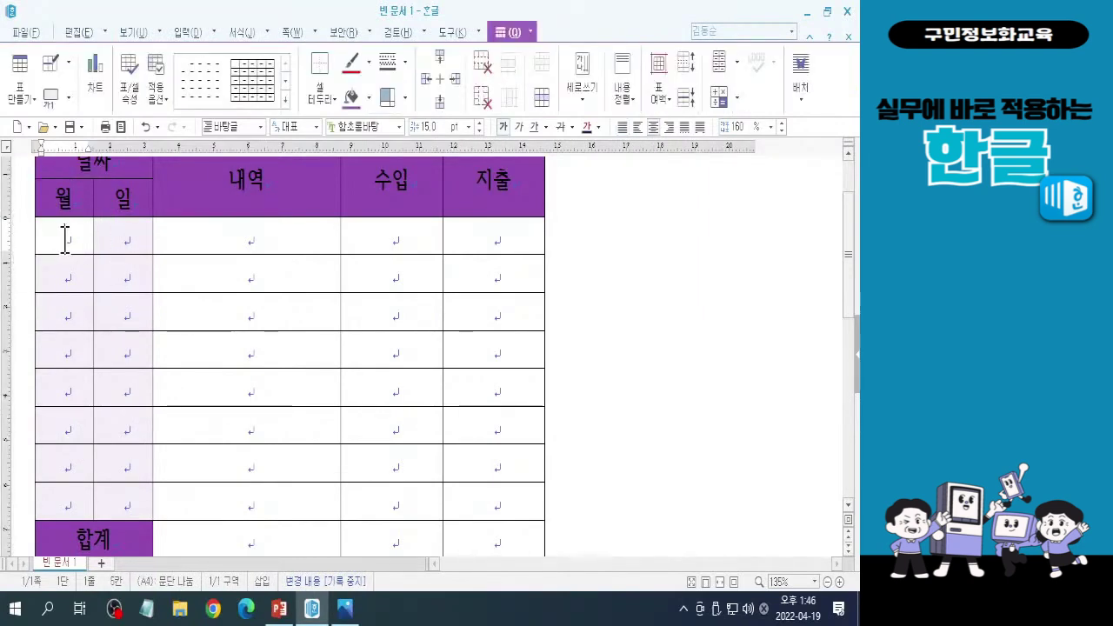
pyautogui.click(64, 240)
pyautogui.write('6')
pyautogui.press('ctrl')
pyautogui.press('ctrl')
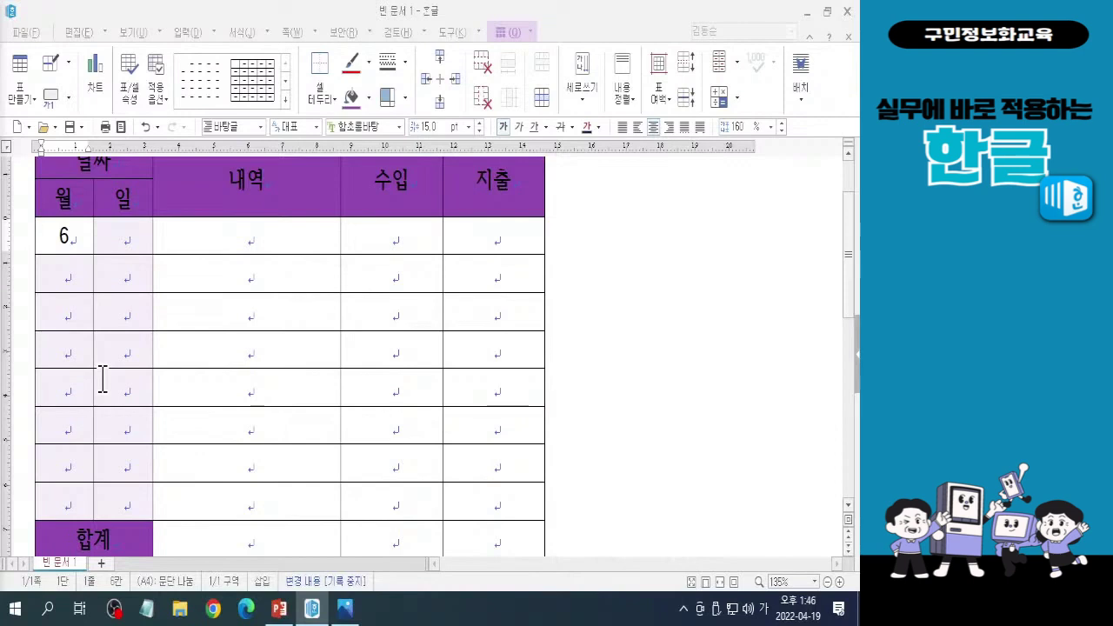
pyautogui.press('Hangul')
pyautogui.press('Hangul')
# Step: Auto-fill the 6 from the first 월 cell down to the row above 합계
pyautogui.click(70, 237)
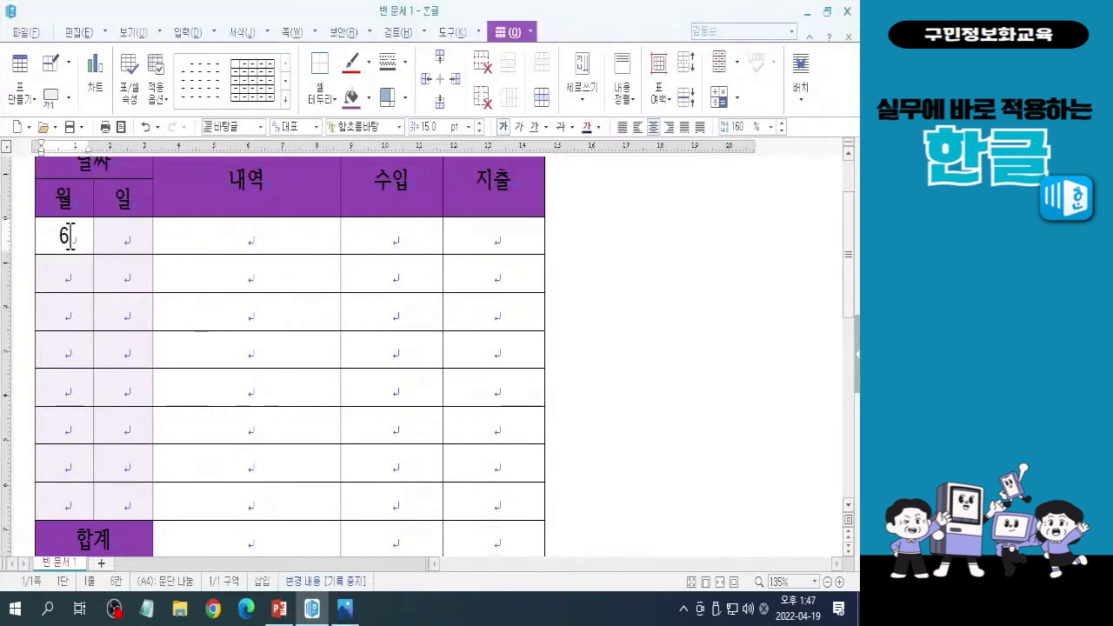
pyautogui.moveTo(70, 236); pyautogui.dragTo(55, 510)
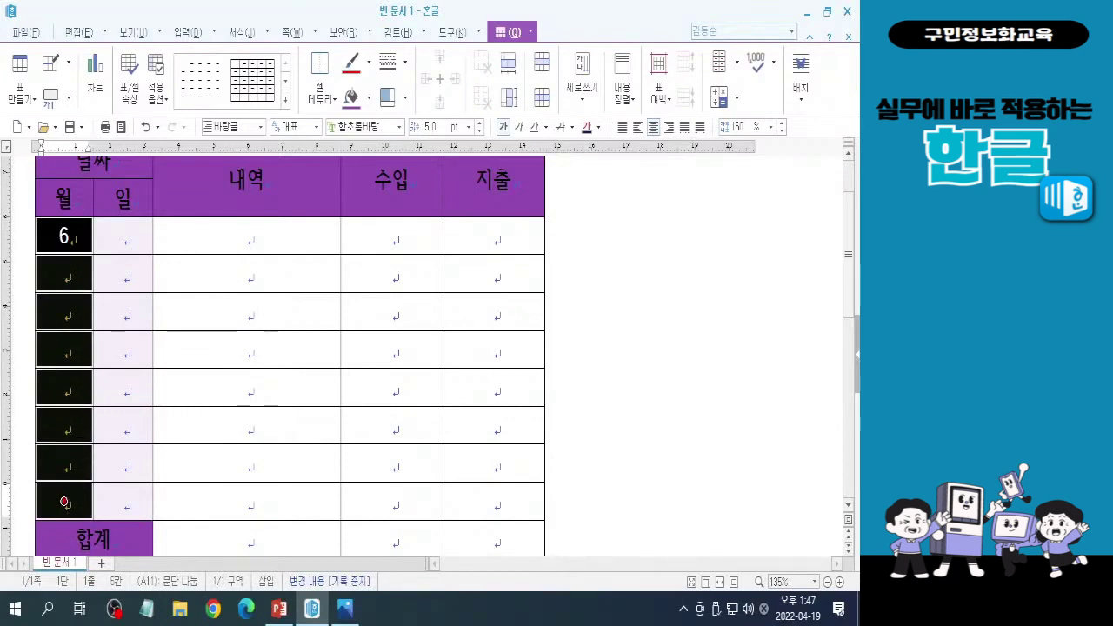
pyautogui.press('a')
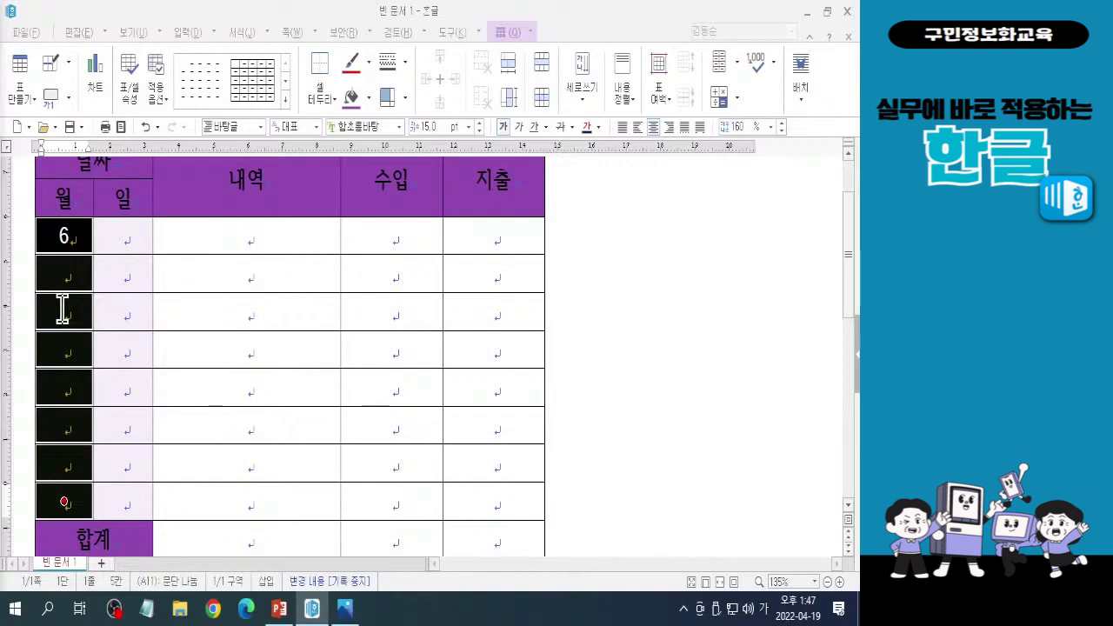
pyautogui.click(577, 17)
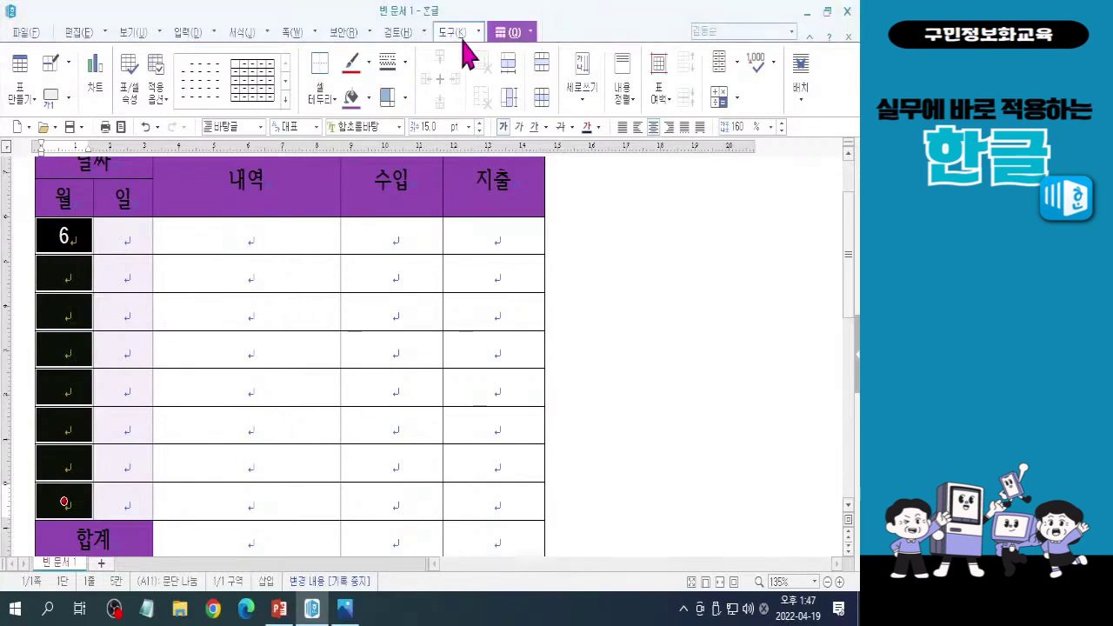
pyautogui.click(739, 76)
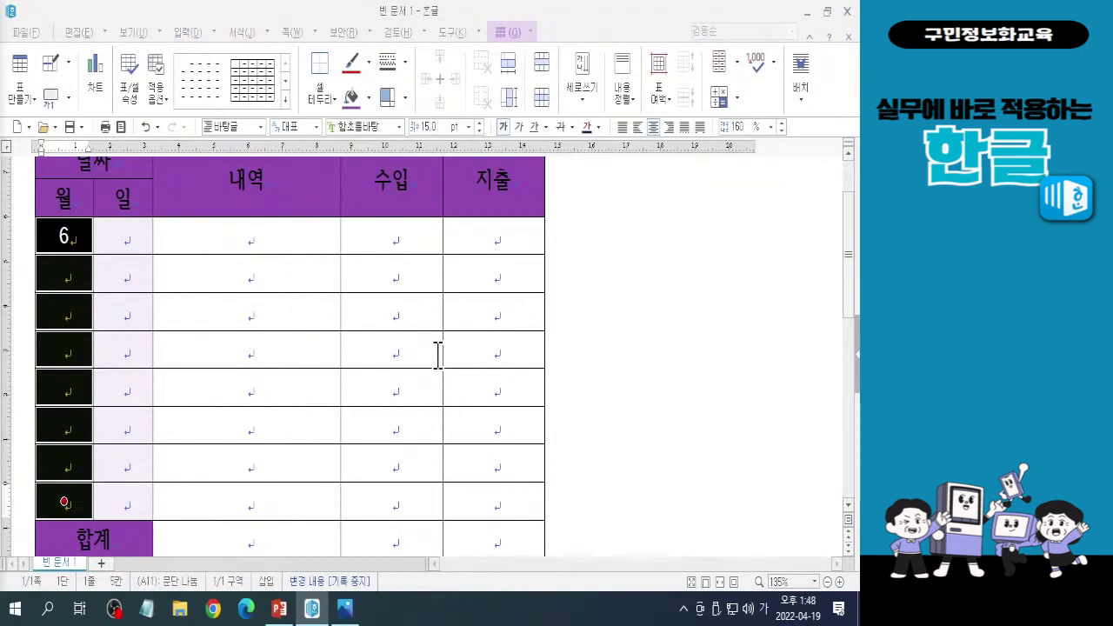
pyautogui.click(738, 66)
pyautogui.click(750, 132)
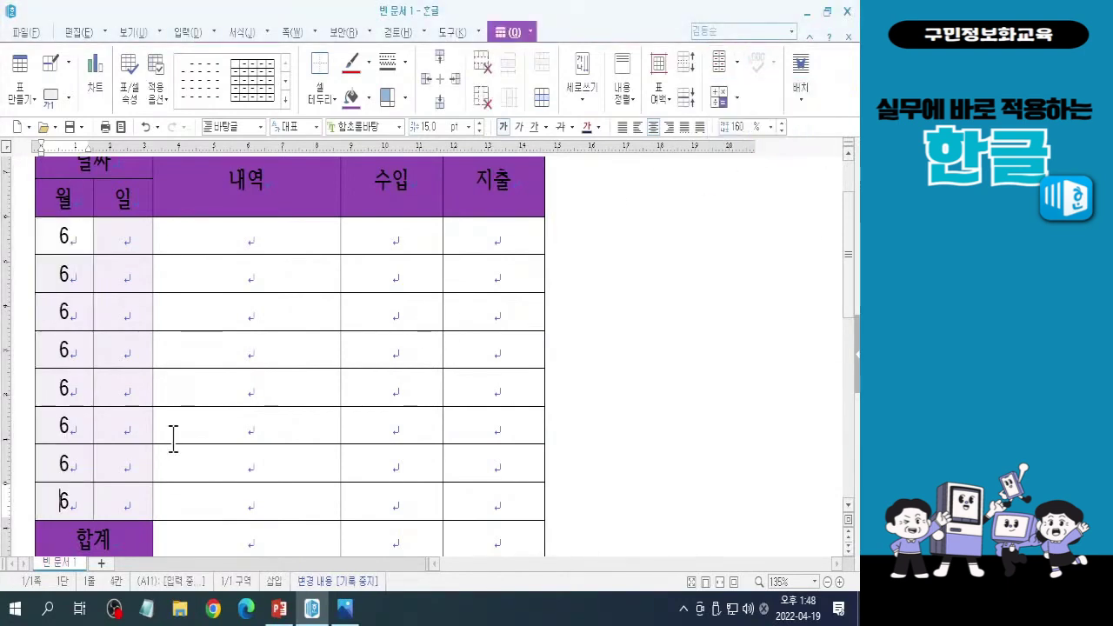
pyautogui.click(63, 502)
# Step: Enter the days 1, 5, 6, 11, 17, 18, 23 and 29 down the 일 column
pyautogui.click(117, 237)
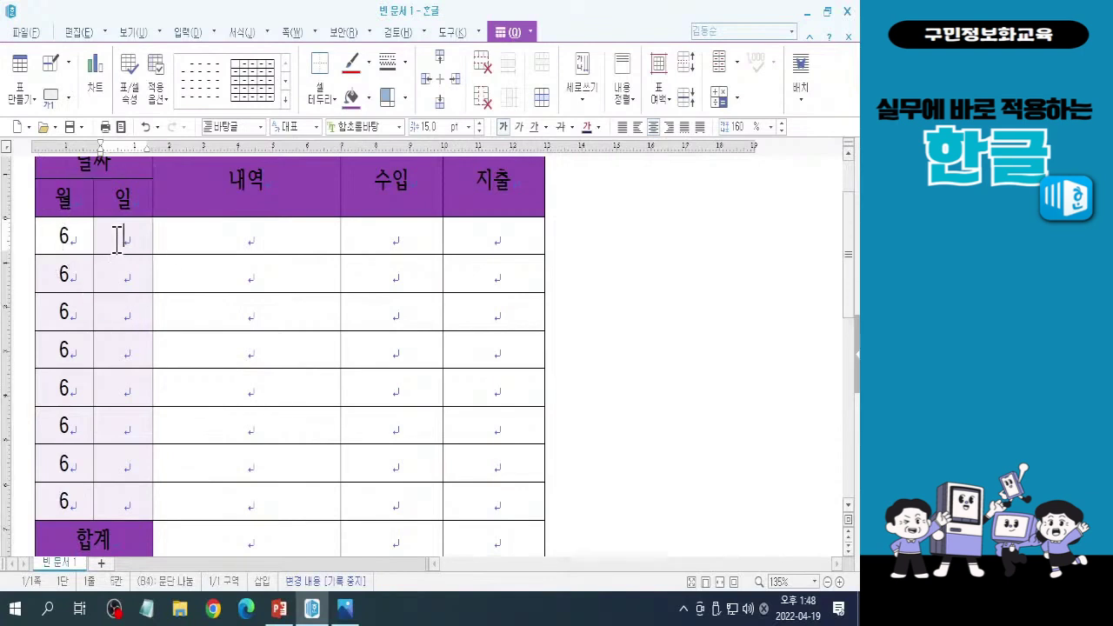
pyautogui.write('1')
pyautogui.press('Down')
pyautogui.write('5')
pyautogui.press('Down')
pyautogui.write('6')
pyautogui.press('Down')
pyautogui.write('11')
pyautogui.press('Down')
pyautogui.write('17')
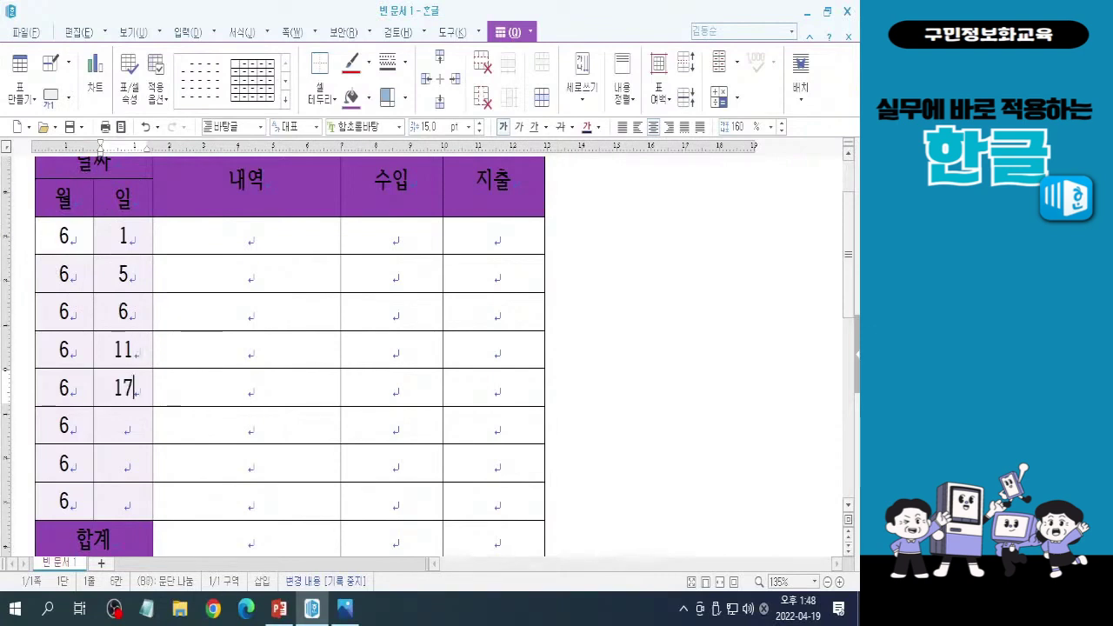
pyautogui.press('Down')
pyautogui.write('19')
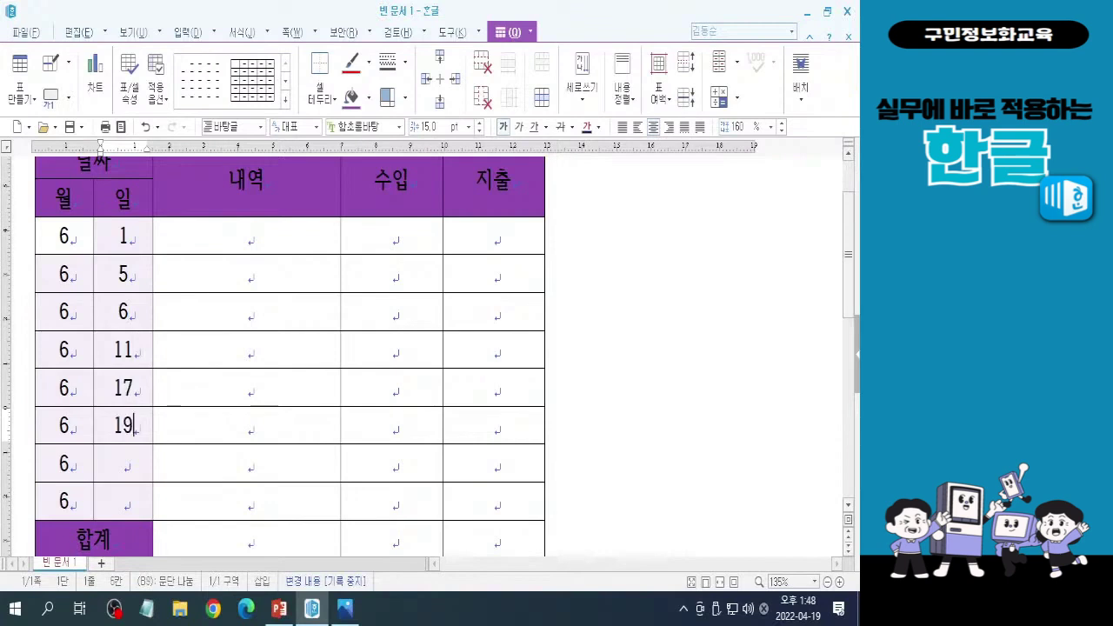
pyautogui.press('BackSpace')
pyautogui.write('8')
pyautogui.press('Down')
pyautogui.write('23')
pyautogui.press('Down')
pyautogui.write('29')
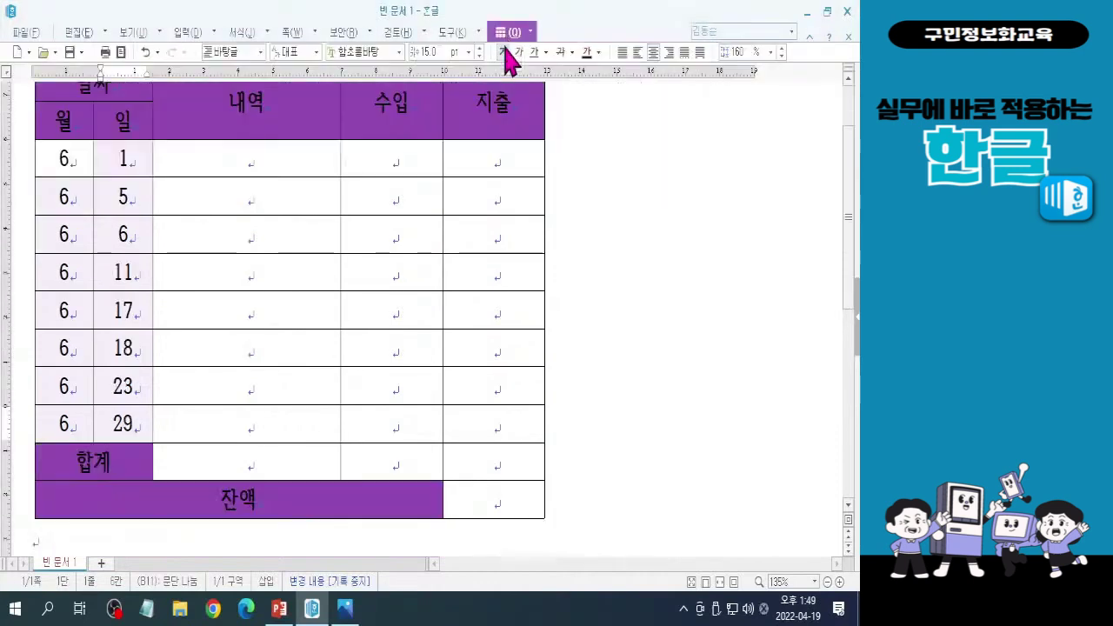
# Step: Enter 급여 for day 1 and 미술학원비 for day 5 in the 내역 column
pyautogui.keyDown('ctrl'); pyautogui.click(224, 205); pyautogui.keyUp('ctrl')
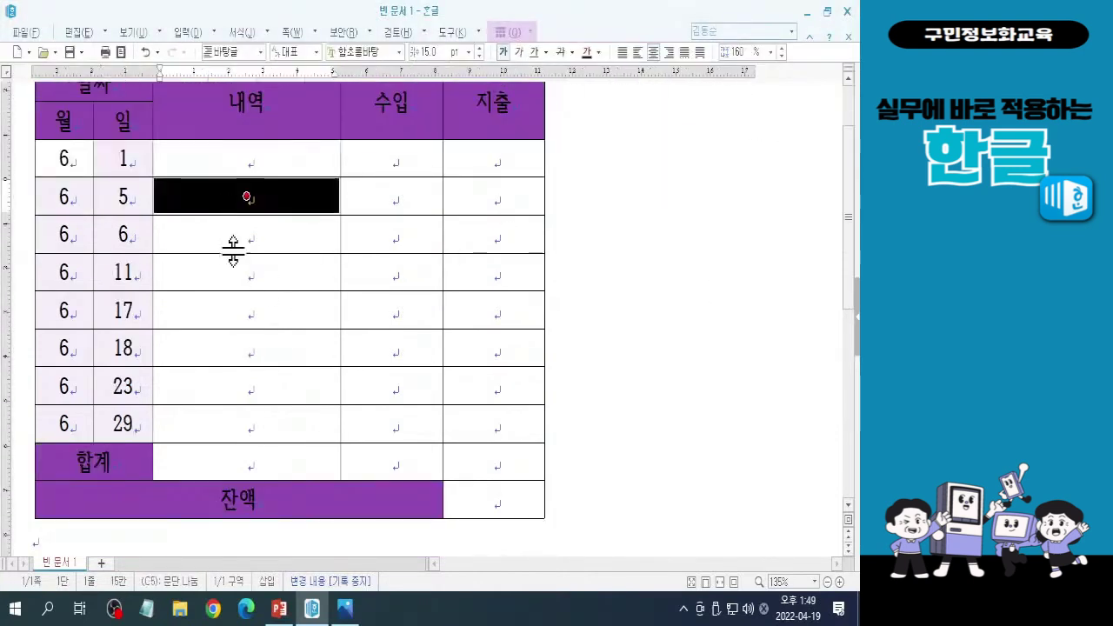
pyautogui.scroll(2, 238, 310)
pyautogui.scroll(1, 238, 309)
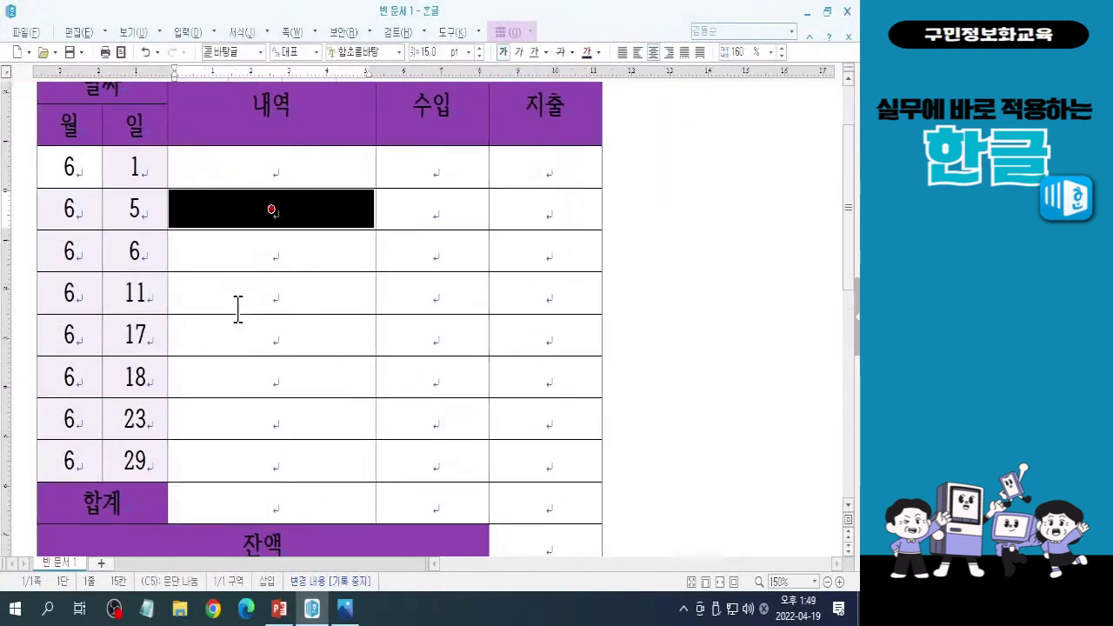
pyautogui.scroll(3, 237, 310)
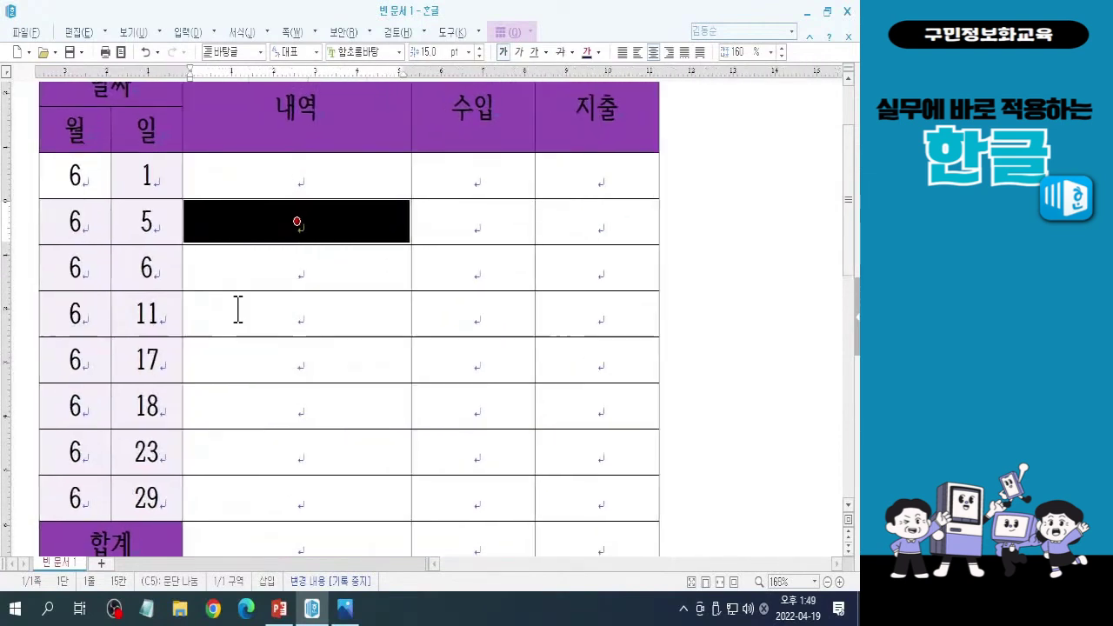
pyautogui.scroll(2, 237, 309)
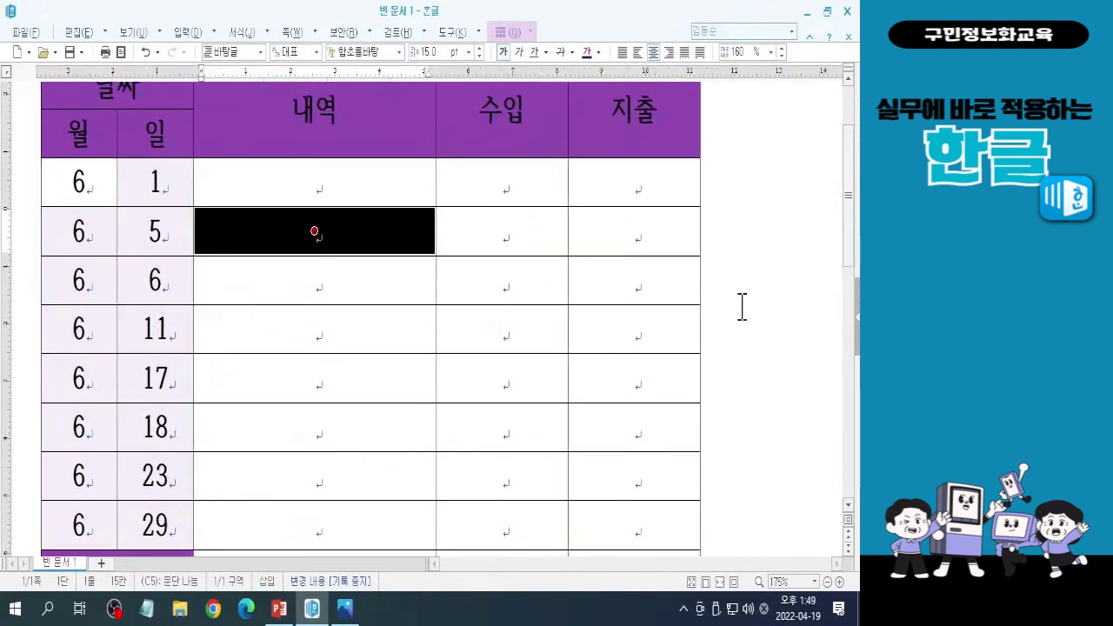
pyautogui.scroll(-2, 857, 261)
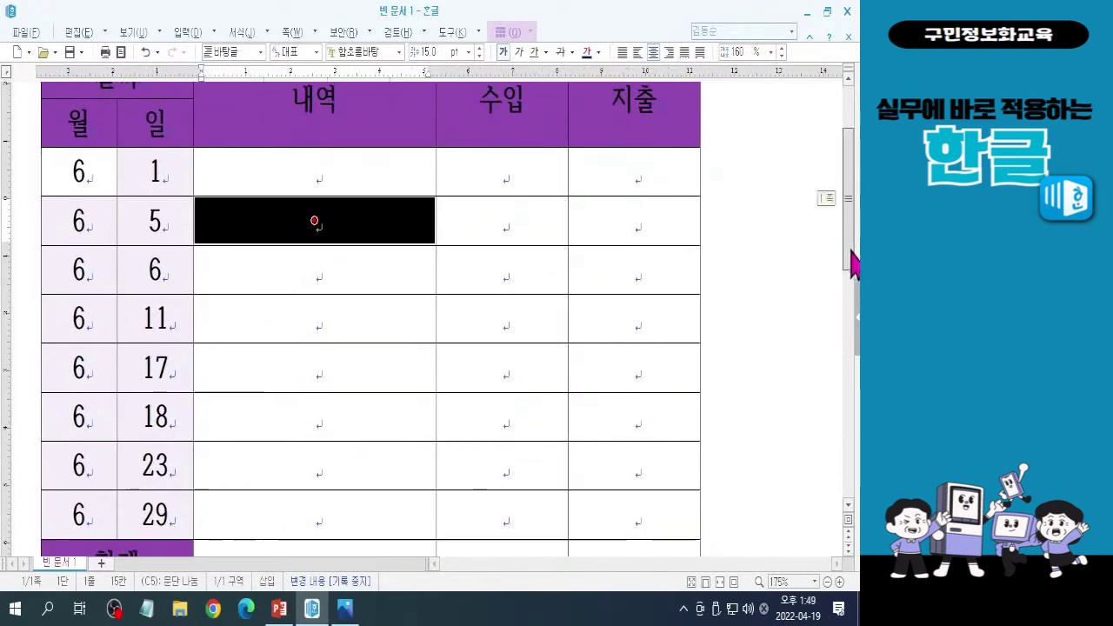
pyautogui.click(504, 254)
pyautogui.click(278, 157)
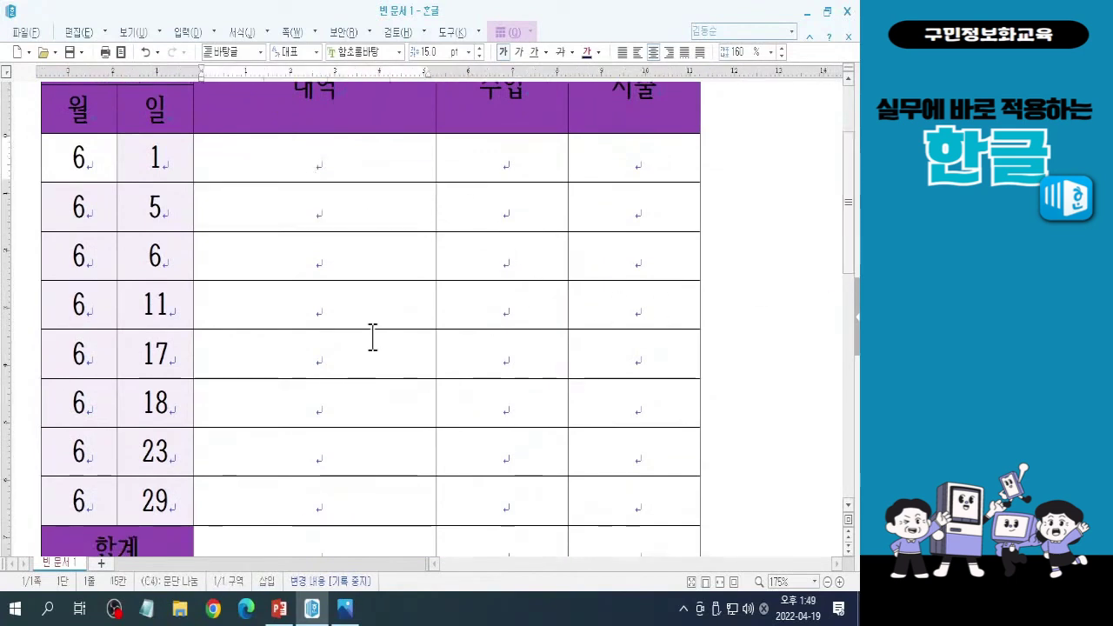
pyautogui.scroll(1, 372, 336)
pyautogui.scroll(1, 372, 336)
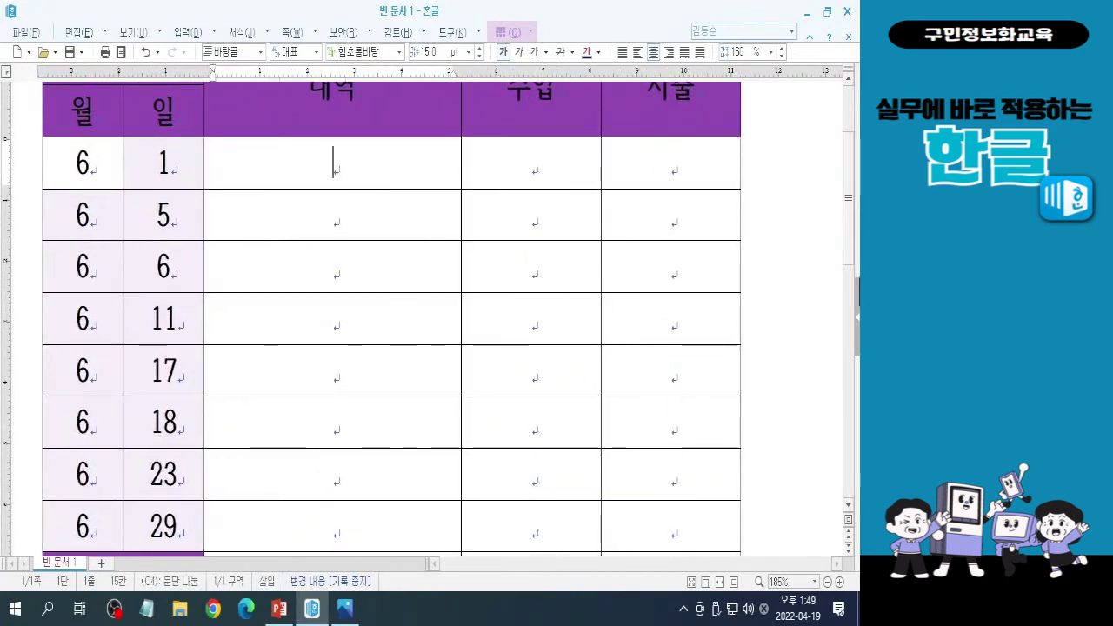
pyautogui.scroll(-1, 853, 261)
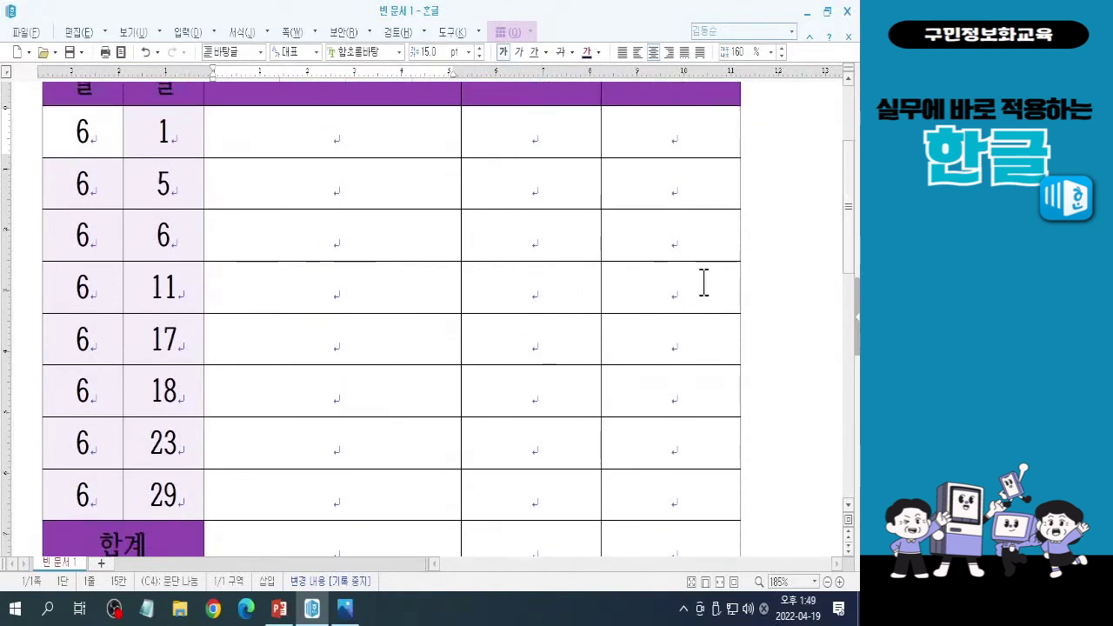
pyautogui.scroll(1, 705, 281)
pyautogui.scroll(1, 704, 281)
pyautogui.moveTo(853, 249)
pyautogui.mouseDown()
pyautogui.moveTo(852, 272)
pyautogui.moveTo(852, 261)
pyautogui.mouseUp()
pyautogui.click(374, 120)
pyautogui.scroll(1, 350, 127)
pyautogui.click(323, 169)
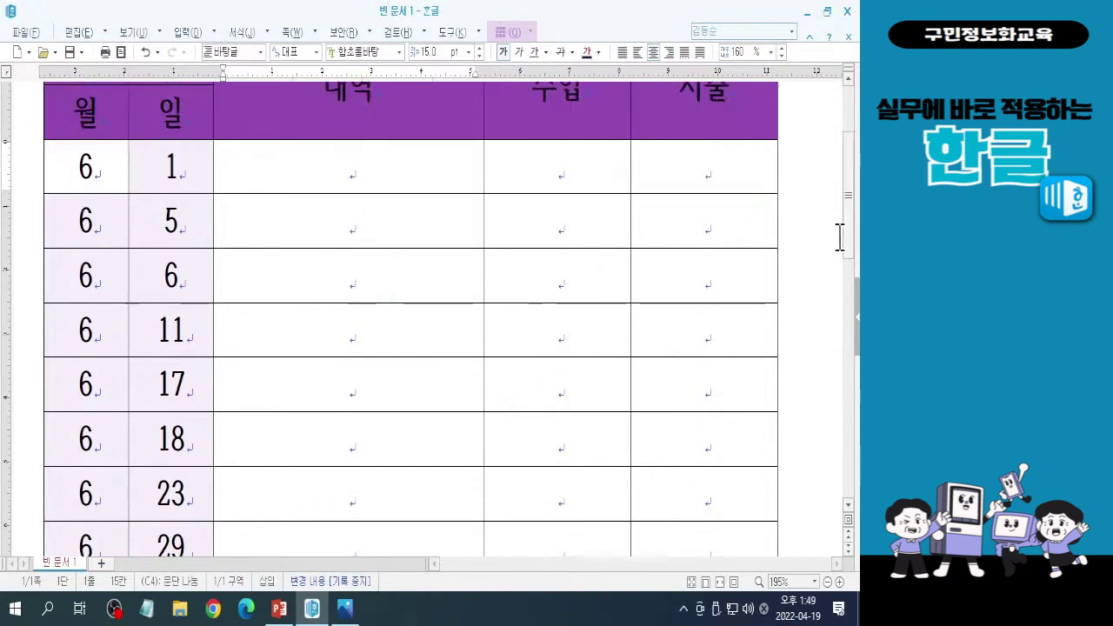
pyautogui.moveTo(853, 252); pyautogui.dragTo(852, 257)
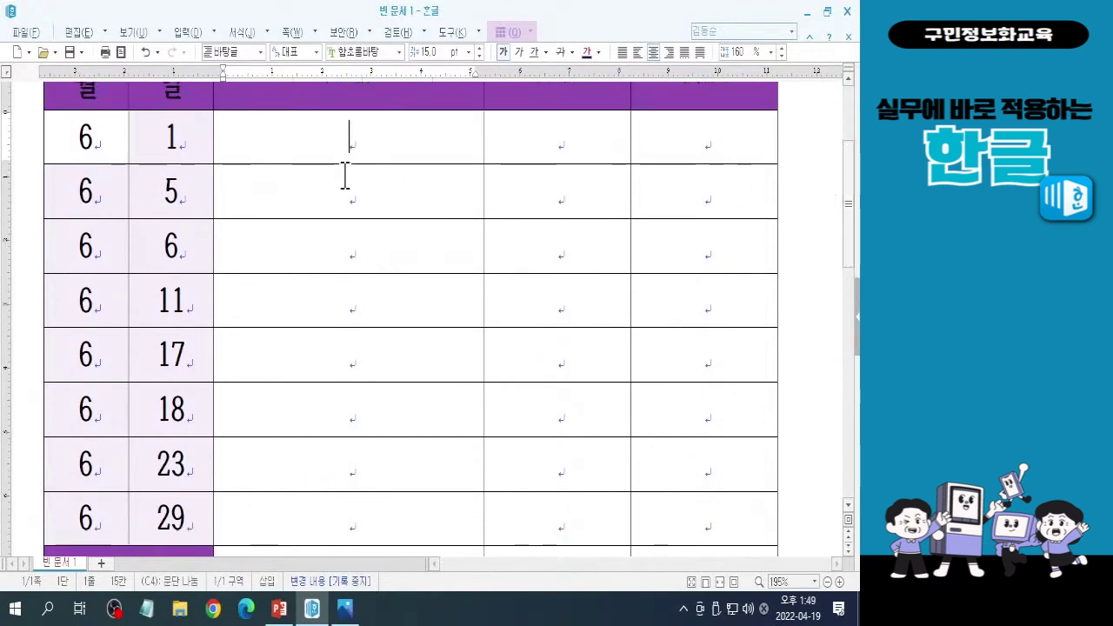
pyautogui.moveTo(346, 609)
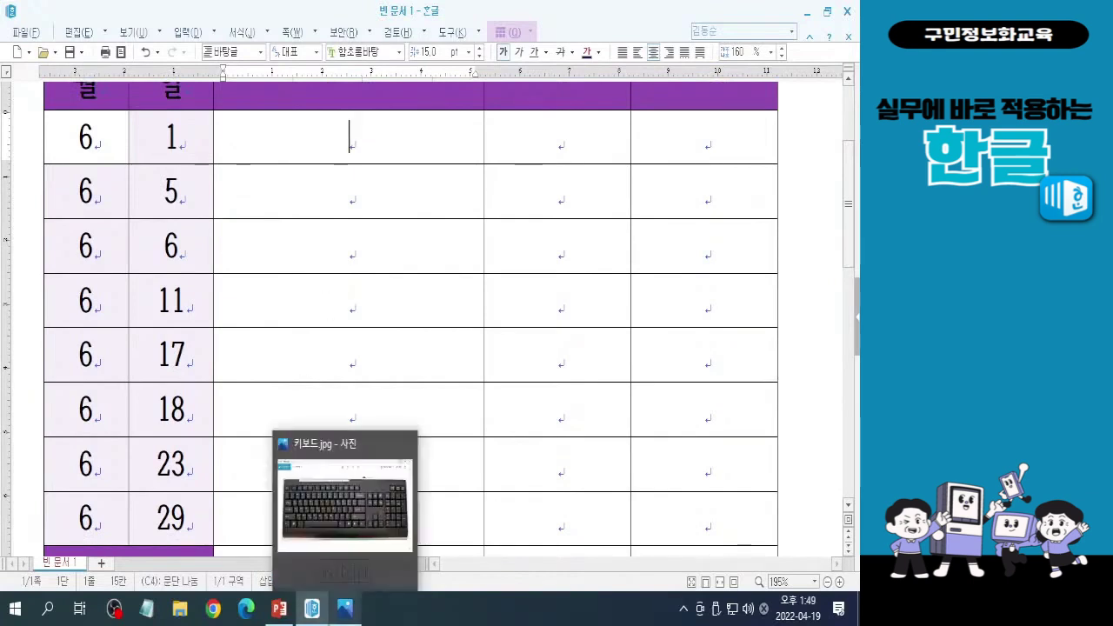
pyautogui.write('그병')
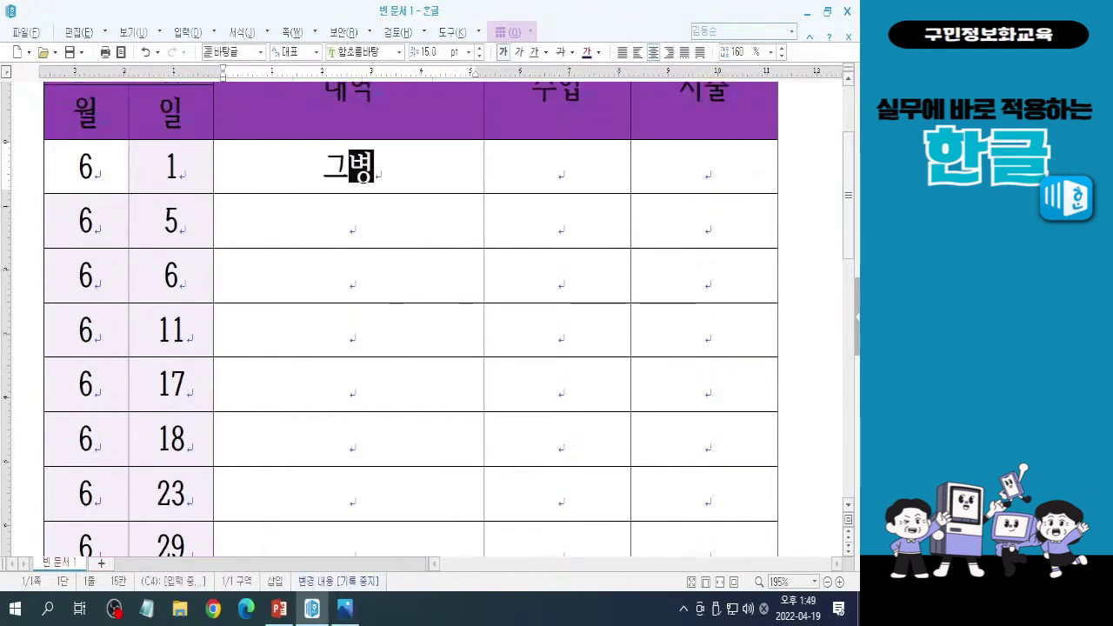
pyautogui.press('BackSpace')
pyautogui.press('BackSpace')
pyautogui.press('BackSpace')
pyautogui.press('BackSpace')
pyautogui.write('급여')
pyautogui.press('Down')
pyautogui.write('미술학원비')
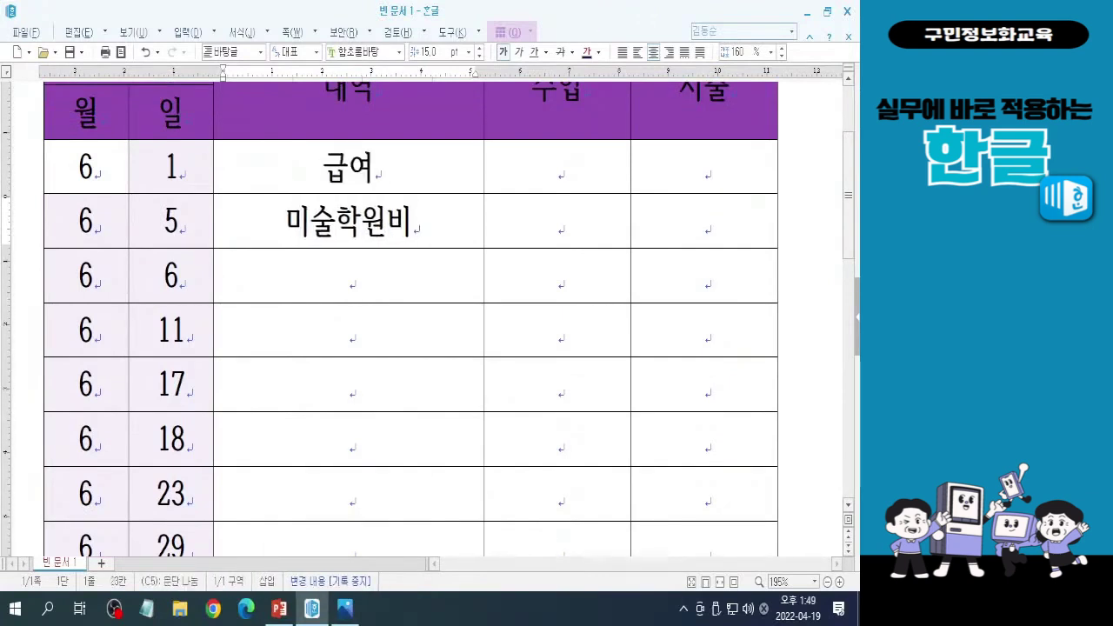
# Step: Enter 영어학원비, 교통비 and 부업 in the 내역 column for days 6, 11 and 17
pyautogui.press('Down')
pyautogui.write('영어학원비')
pyautogui.press('Down')
pyautogui.write('곧통비')
pyautogui.press('Down')
pyautogui.write('부업')
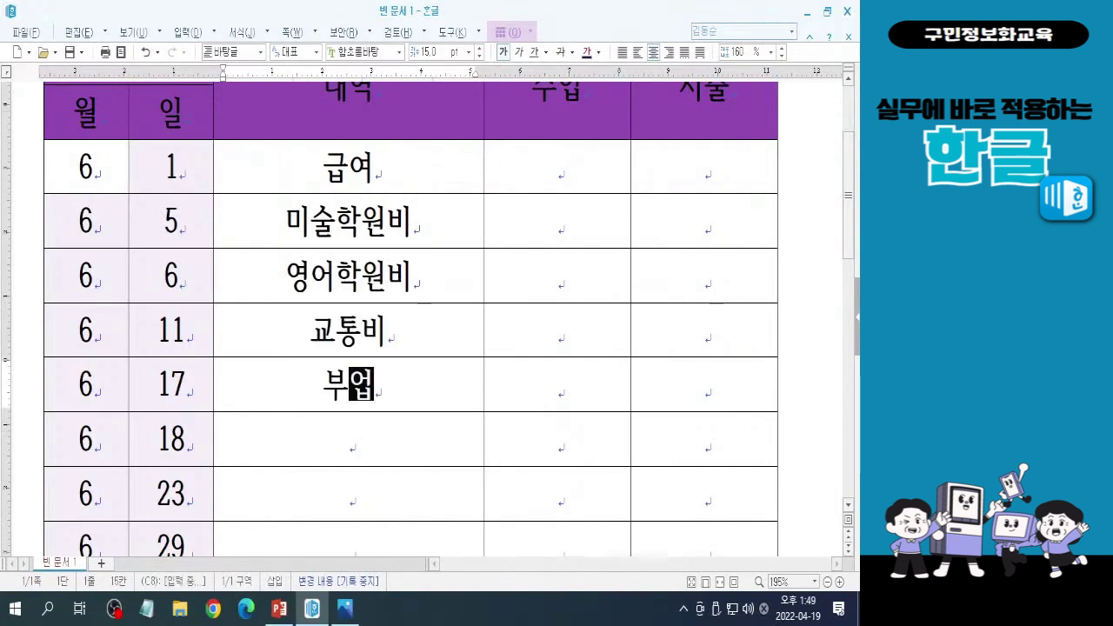
# Step: Enter 자동차 할부금, 공과금 and 세금 환급금 in the 내역 column for days 18, 23 and 29
pyautogui.press('Down')
pyautogui.write('자동차')
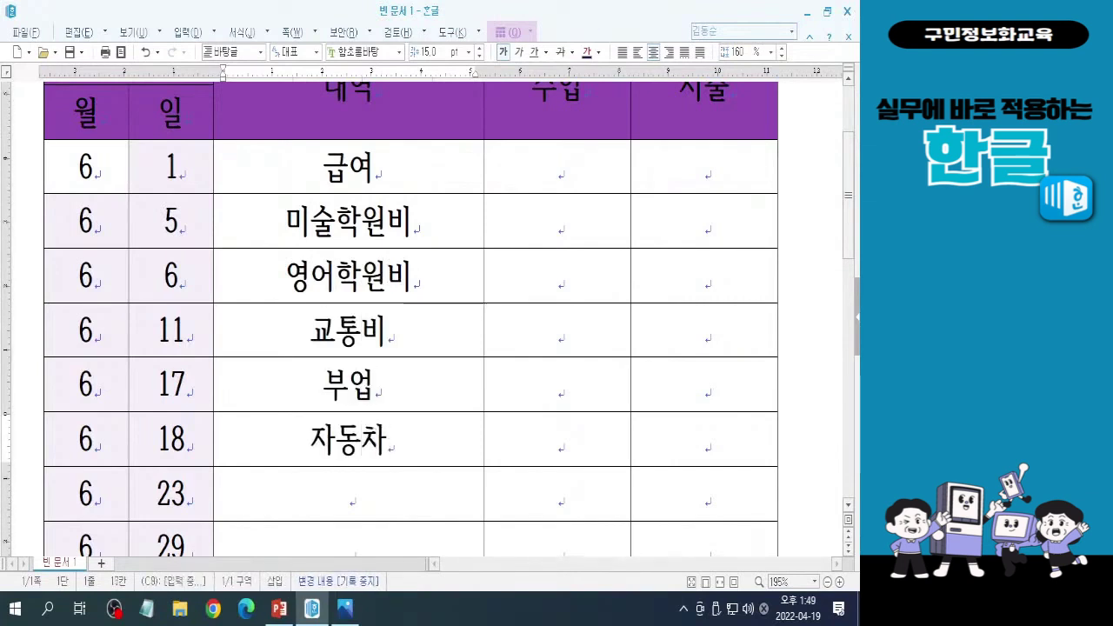
pyautogui.write(' 할부금')
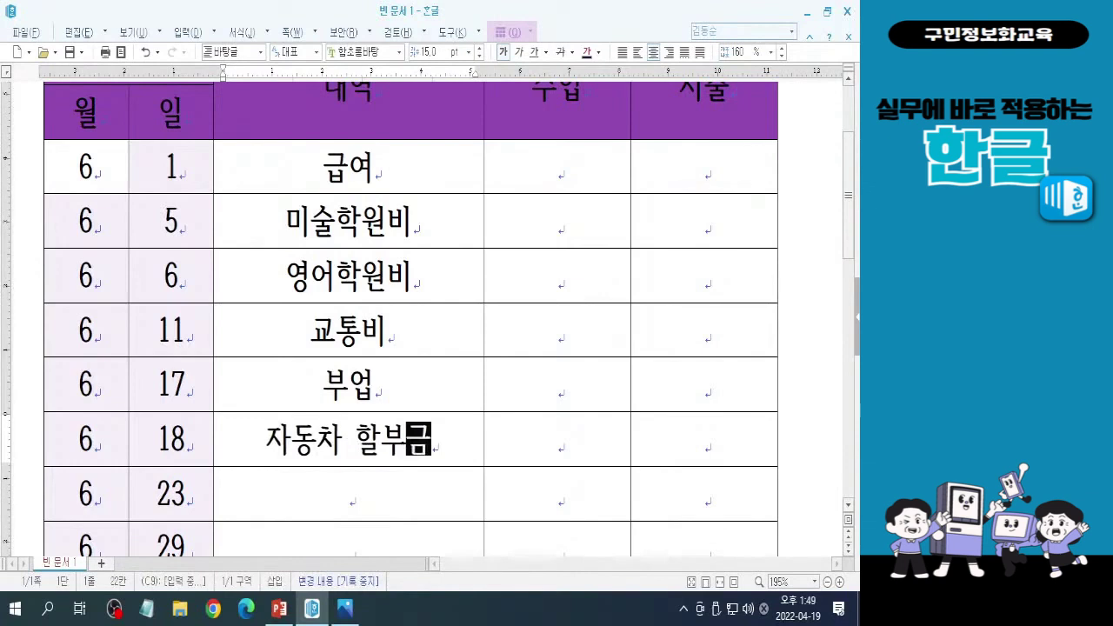
pyautogui.press('Down')
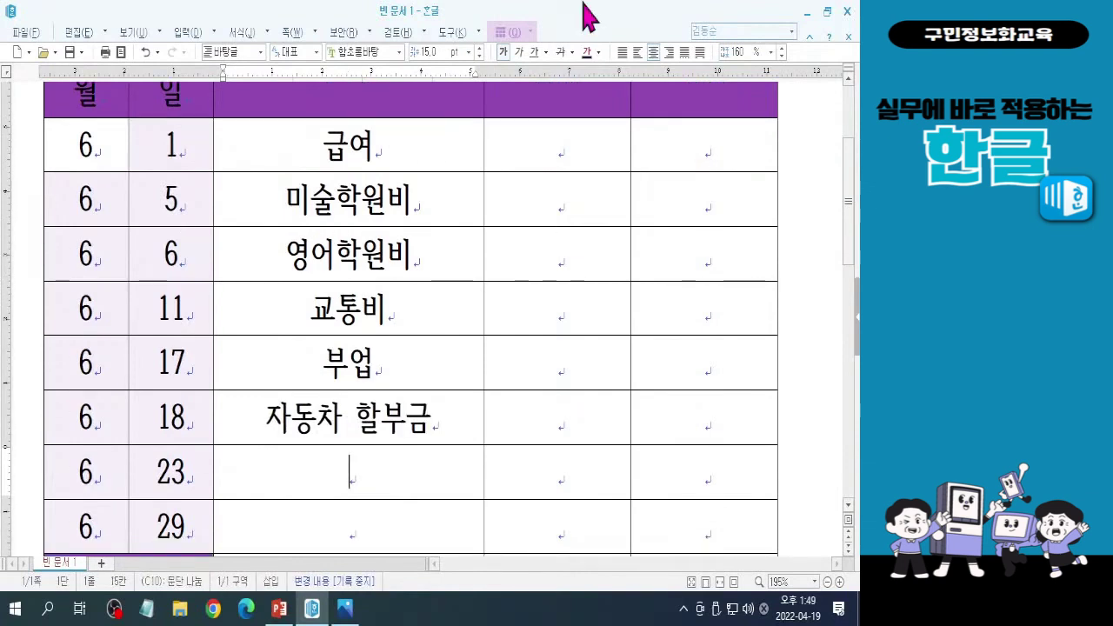
pyautogui.write('공과')
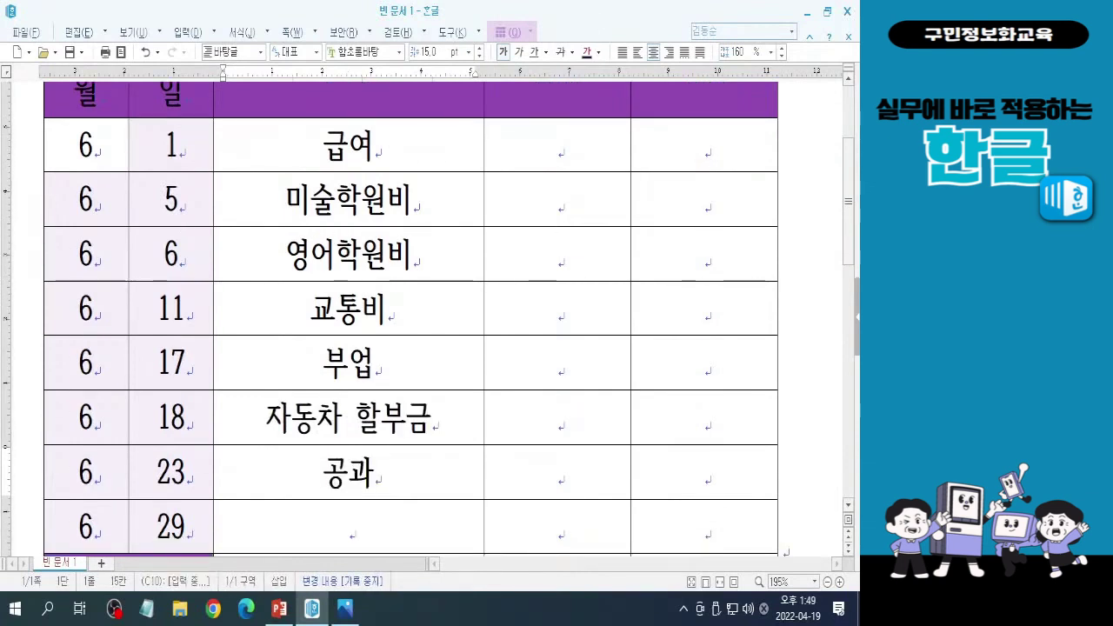
pyautogui.write('금')
pyautogui.press('Down')
pyautogui.write('세')
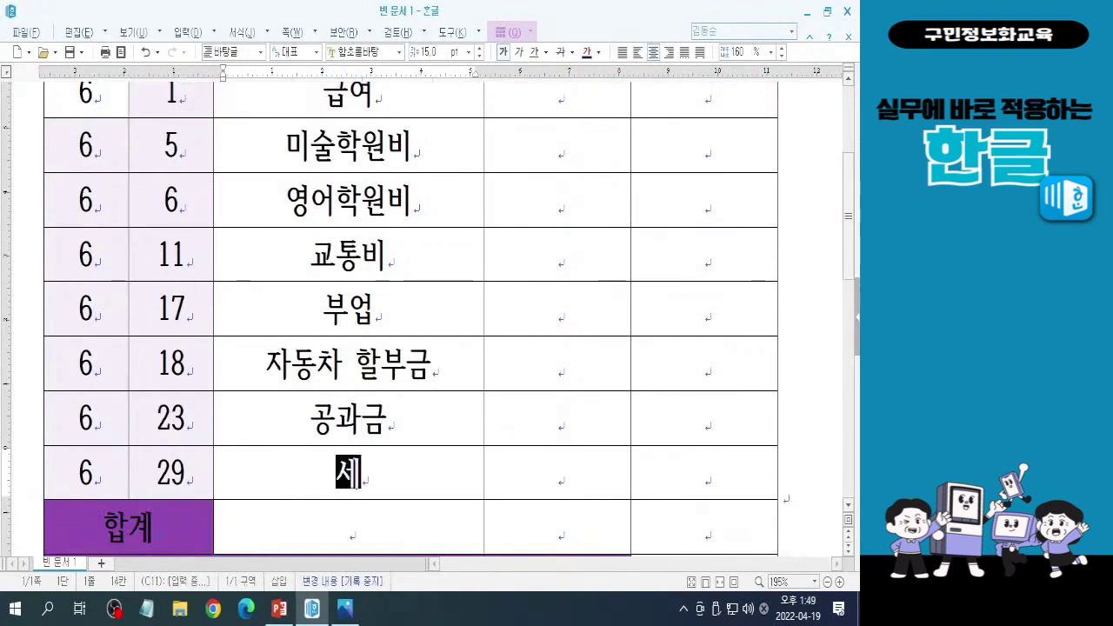
pyautogui.write('금 환급금')
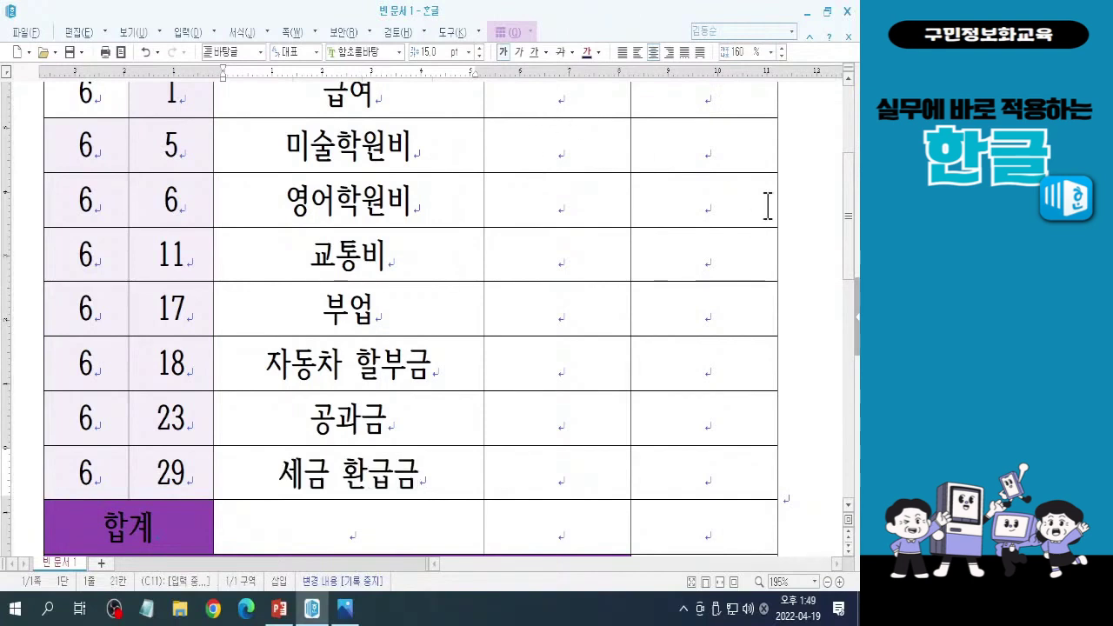
# Step: Enter 3000000 in the 수입 column of the 급여 row
pyautogui.scroll(-1, 767, 207)
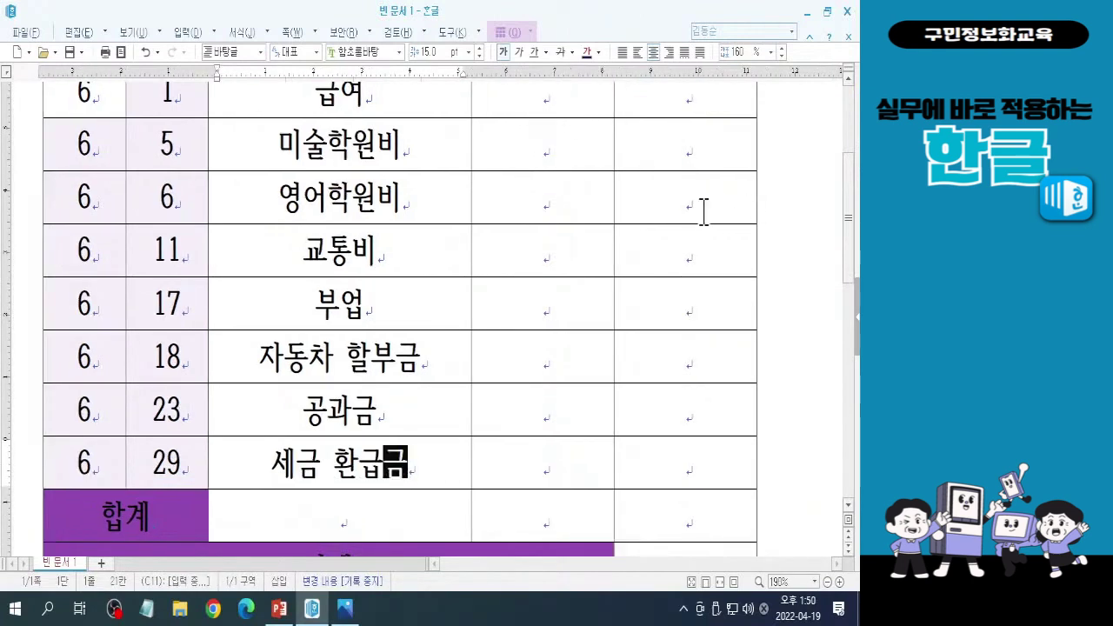
pyautogui.moveTo(849, 266); pyautogui.dragTo(848, 257)
pyautogui.click(567, 131)
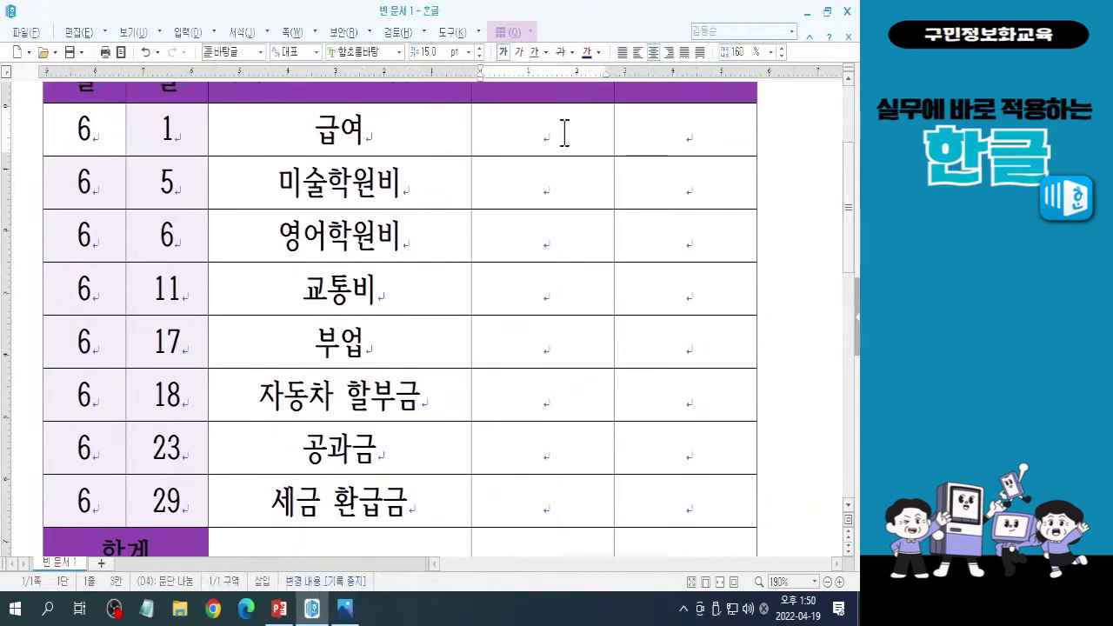
pyautogui.scroll(1, 557, 152)
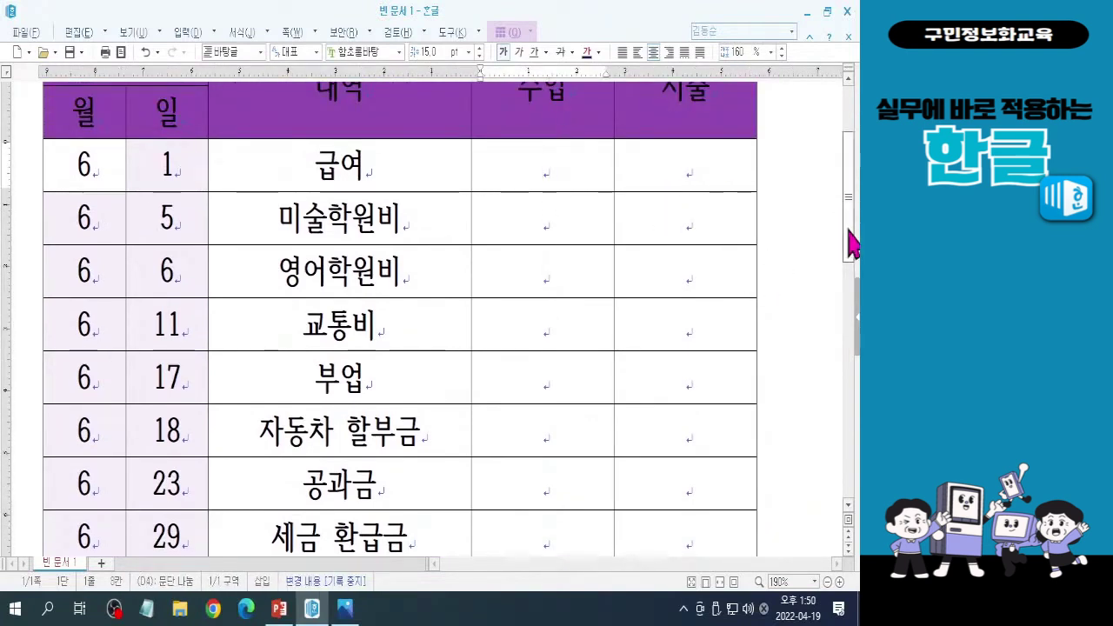
pyautogui.moveTo(850, 233); pyautogui.dragTo(850, 241)
pyautogui.scroll(1, 547, 156)
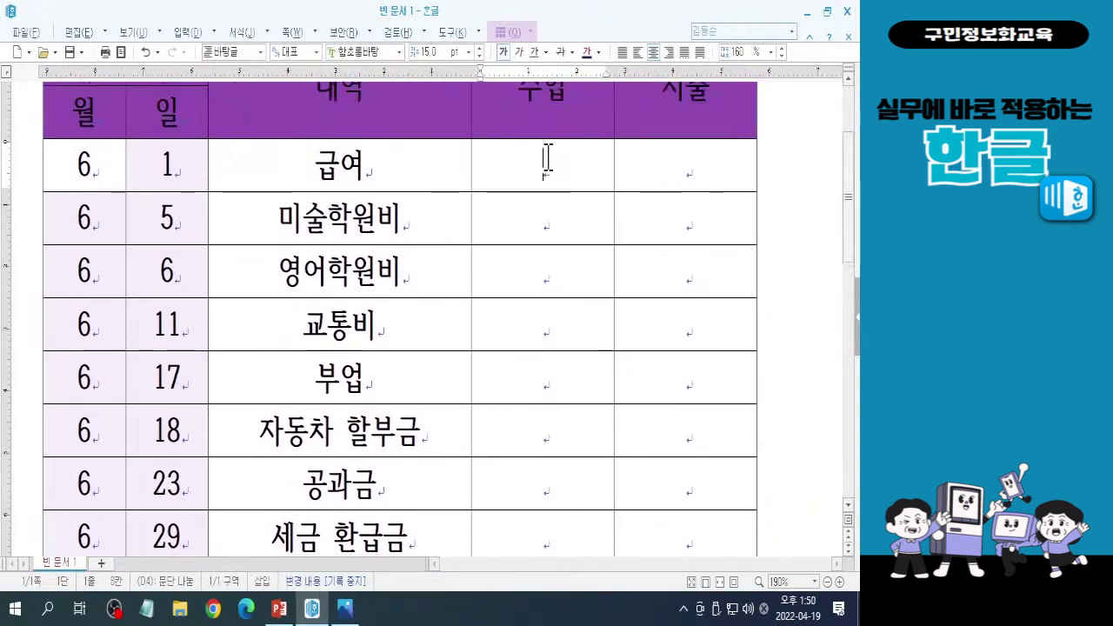
pyautogui.write('3000000')
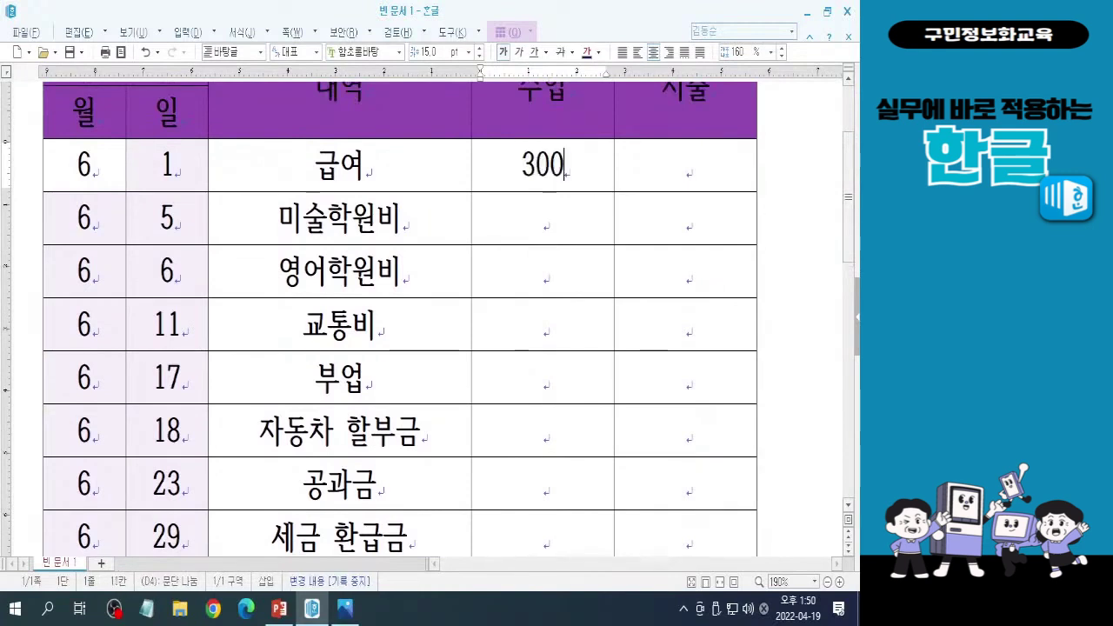
# Step: Enter 450000 for 부업 and 215000 for 세금 환급금 in the 수입 column
pyautogui.press('Down')
pyautogui.press('Down')
pyautogui.press('Down')
pyautogui.press('Down')
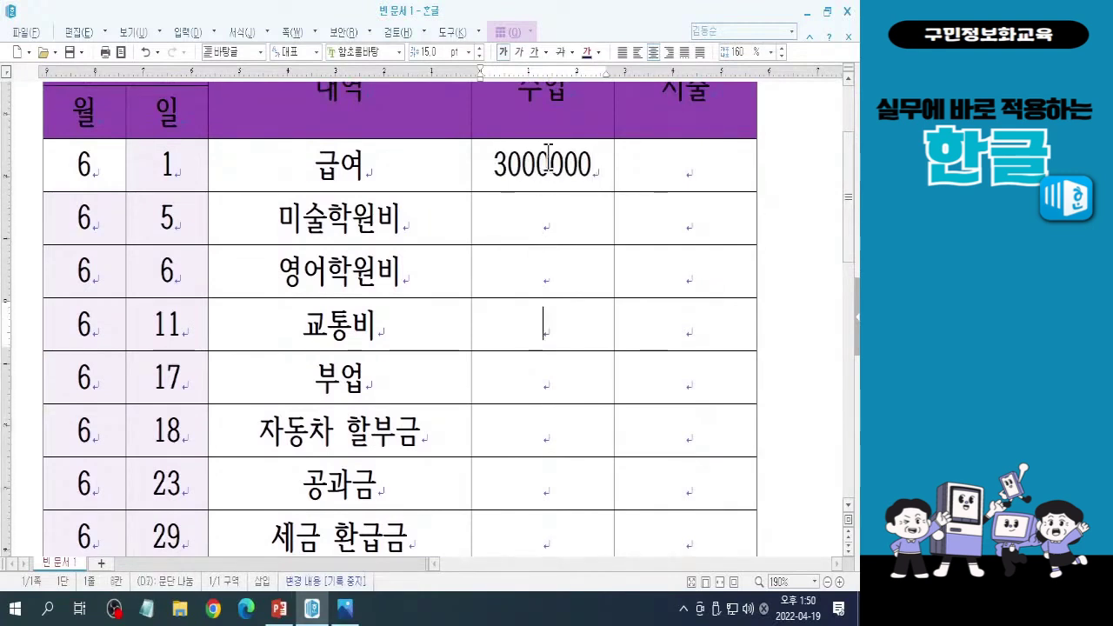
pyautogui.write('450000')
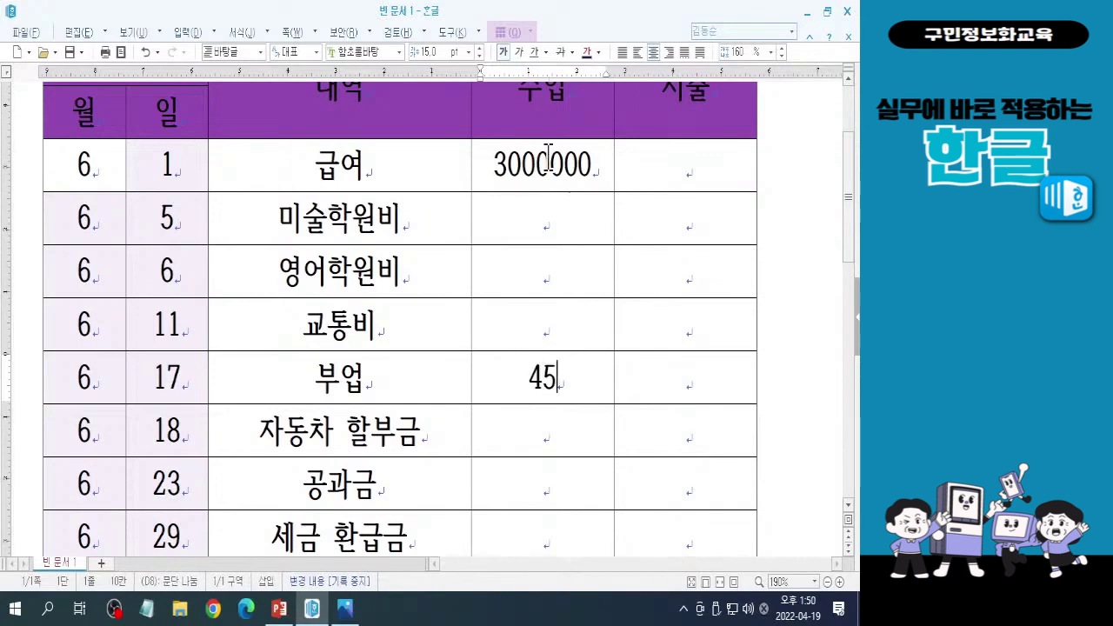
pyautogui.press('Down')
pyautogui.press('Down')
pyautogui.press('Down')
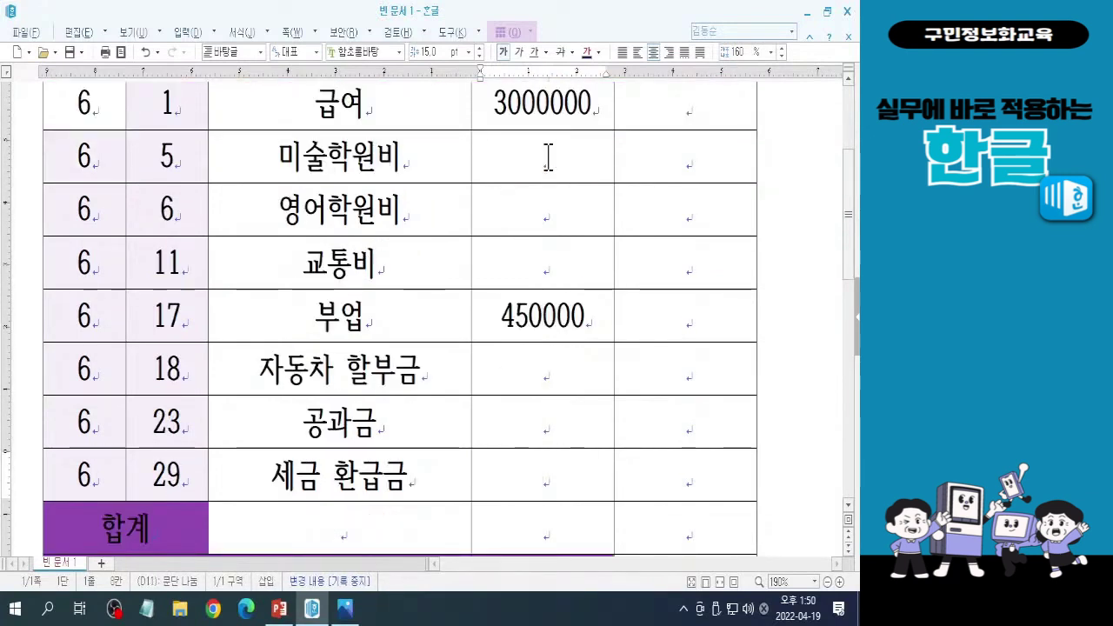
pyautogui.write('215000')
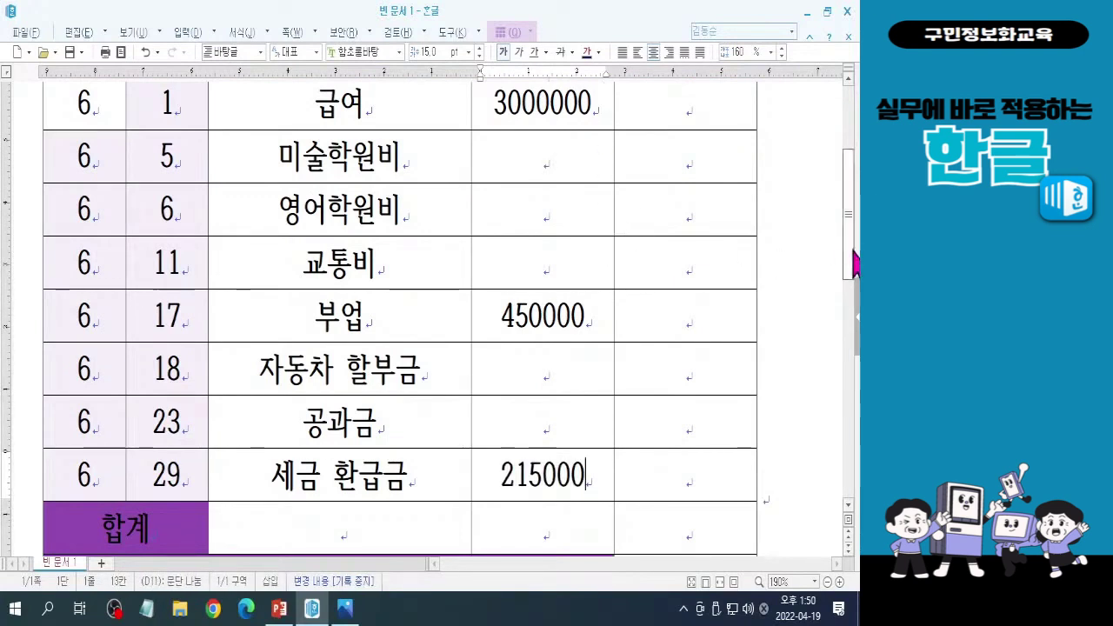
# Step: Enter 200000 for 미술학원비, 250000 for 영어학원비 and 100000 for 교통비 in the 지출 column
pyautogui.scroll(1, 854, 261)
pyautogui.click(673, 186)
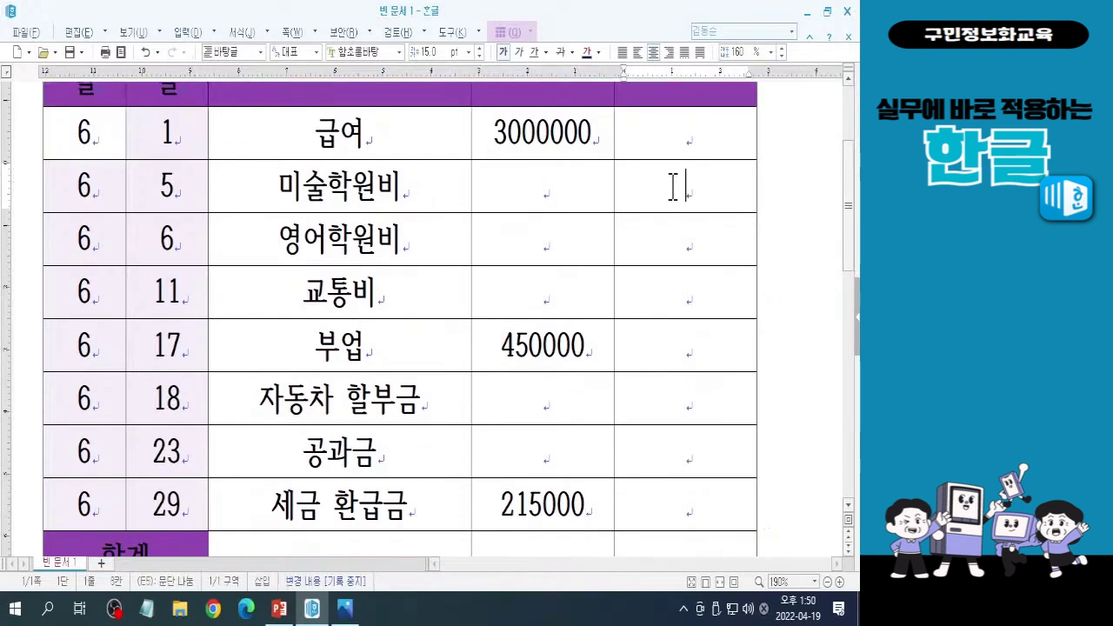
pyautogui.write('00000')
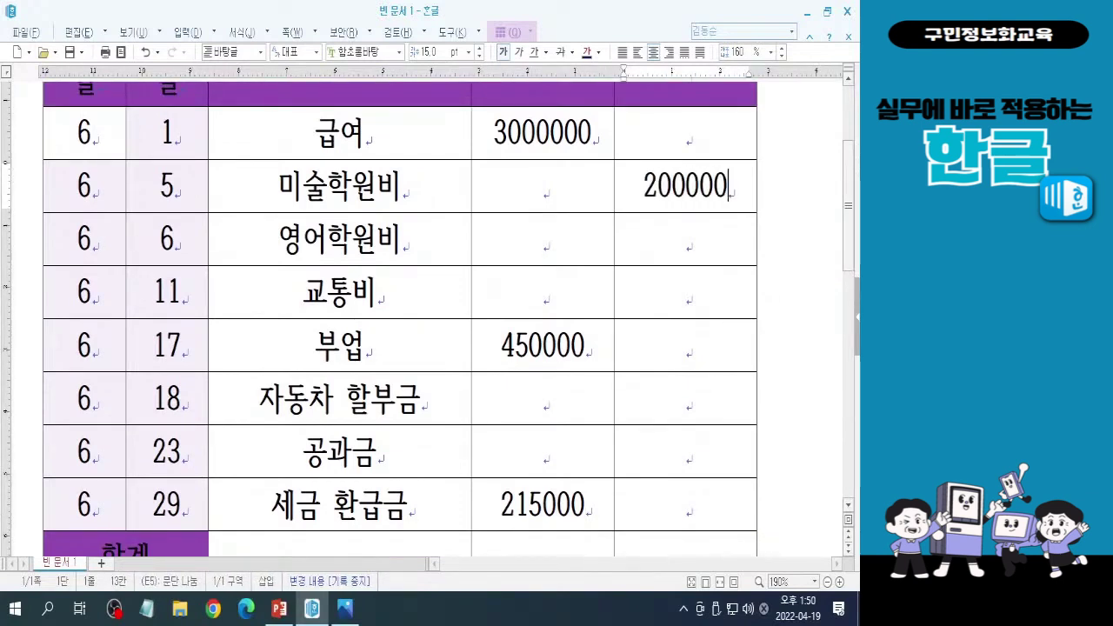
pyautogui.click(687, 238)
pyautogui.write('2')
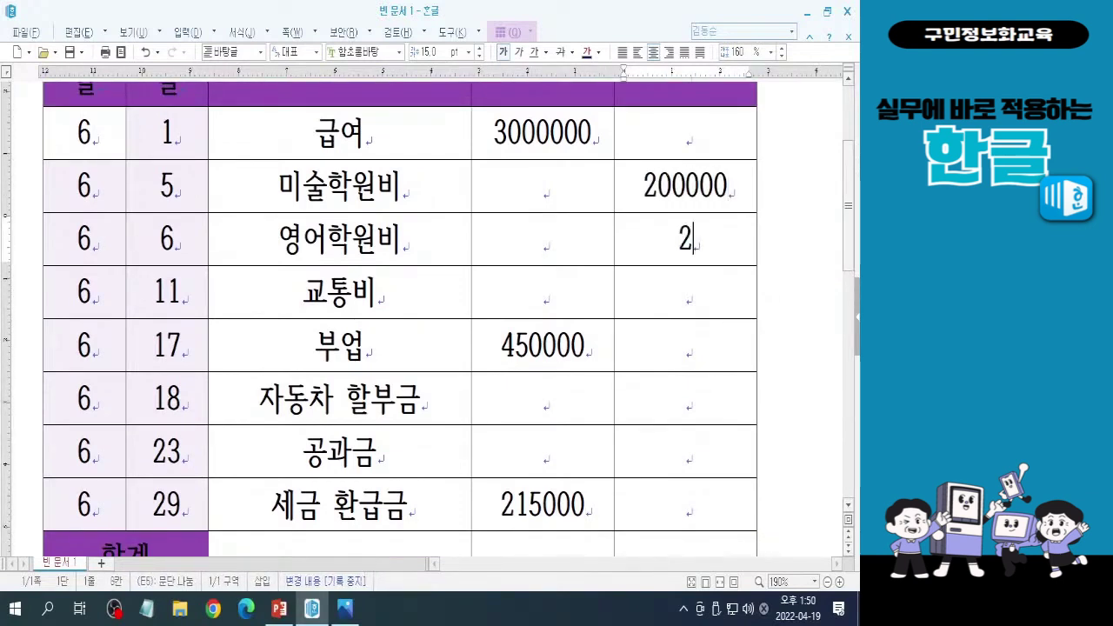
pyautogui.write('50000')
pyautogui.press('Down')
pyautogui.write('100000')
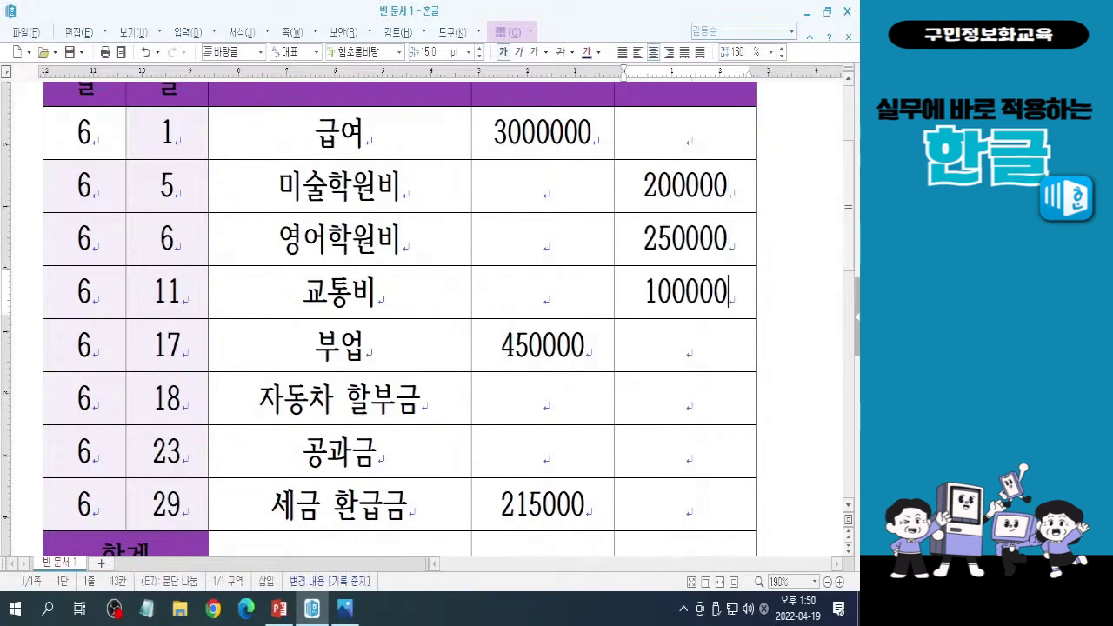
# Step: Enter 356000 for 자동차 할부금 and 127000 for 공과금 in the 지출 column
pyautogui.press('Down')
pyautogui.press('Down')
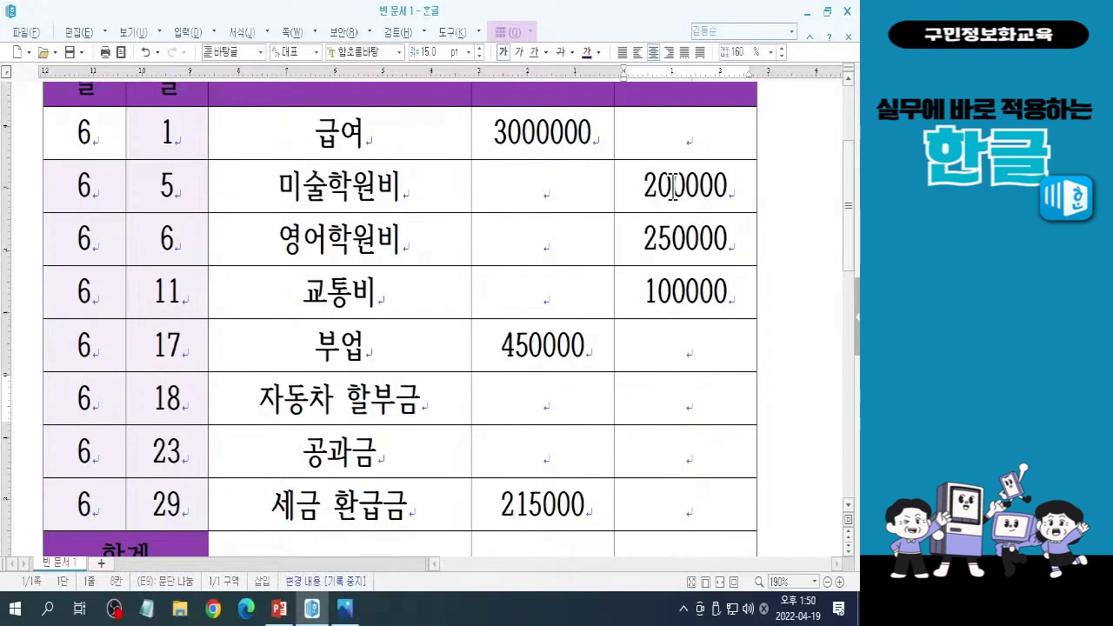
pyautogui.write('356000')
pyautogui.press('Down')
pyautogui.write('127000')
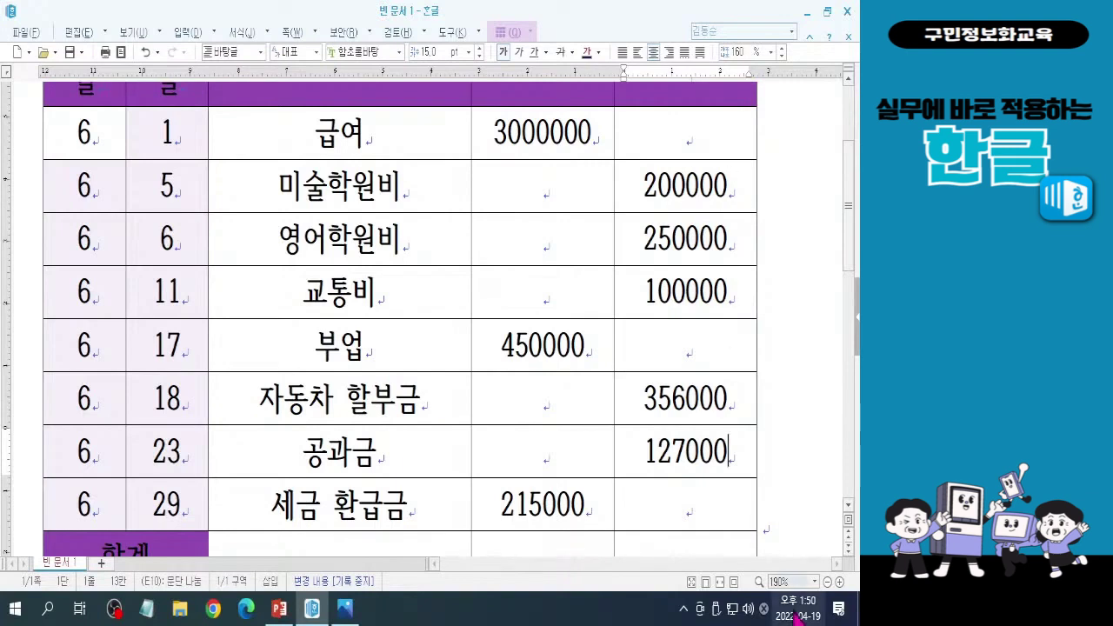
pyautogui.click(839, 582)
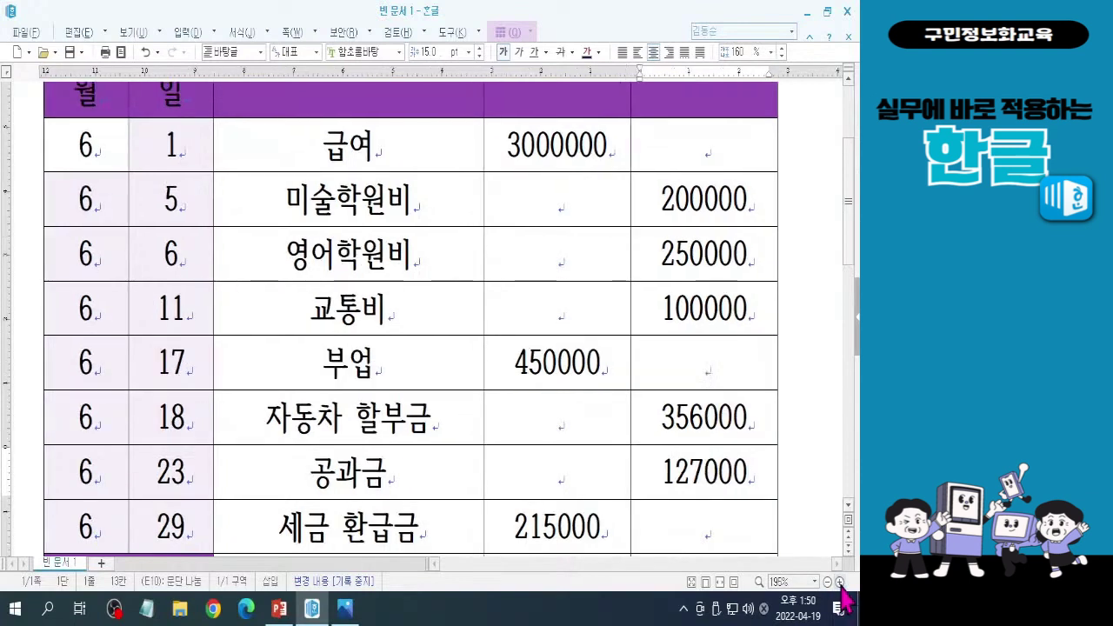
pyautogui.click(839, 582)
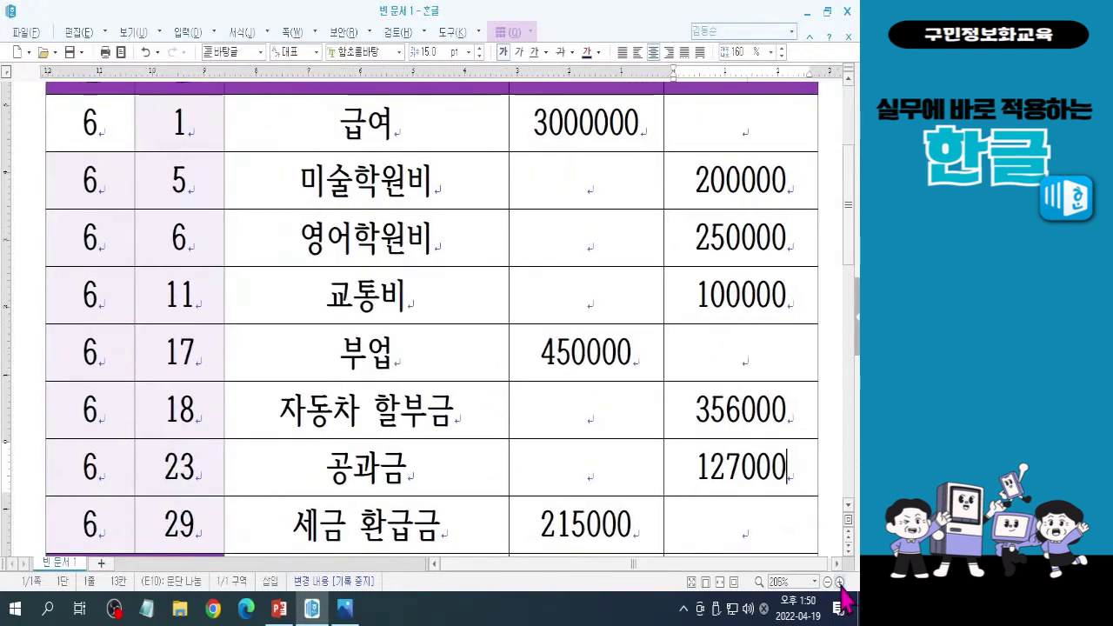
pyautogui.click(839, 582)
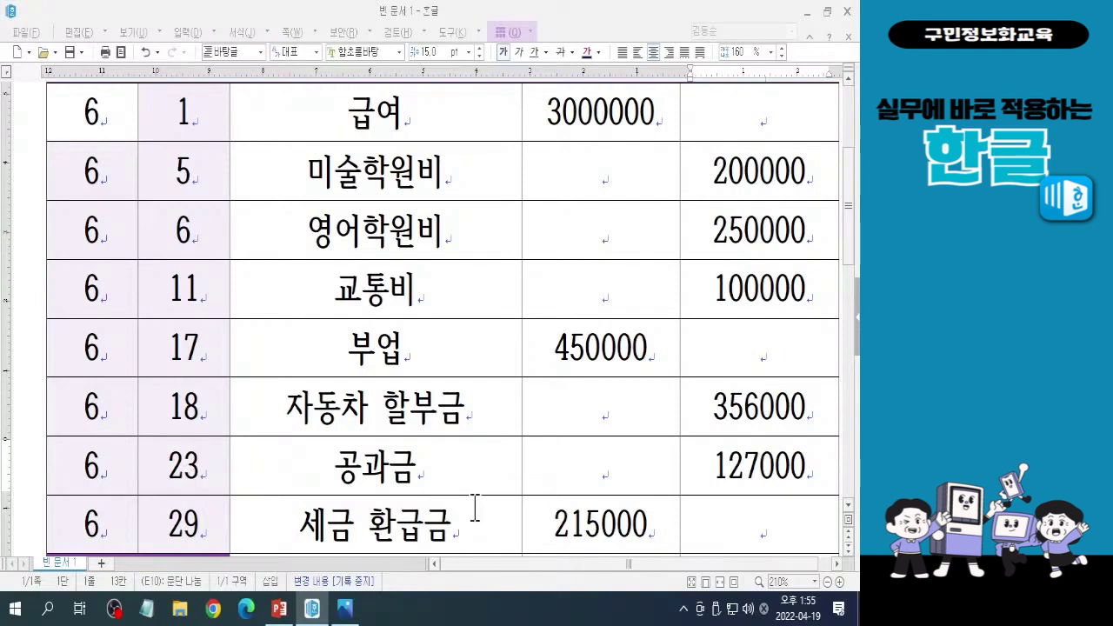
pyautogui.scroll(-3, 475, 509)
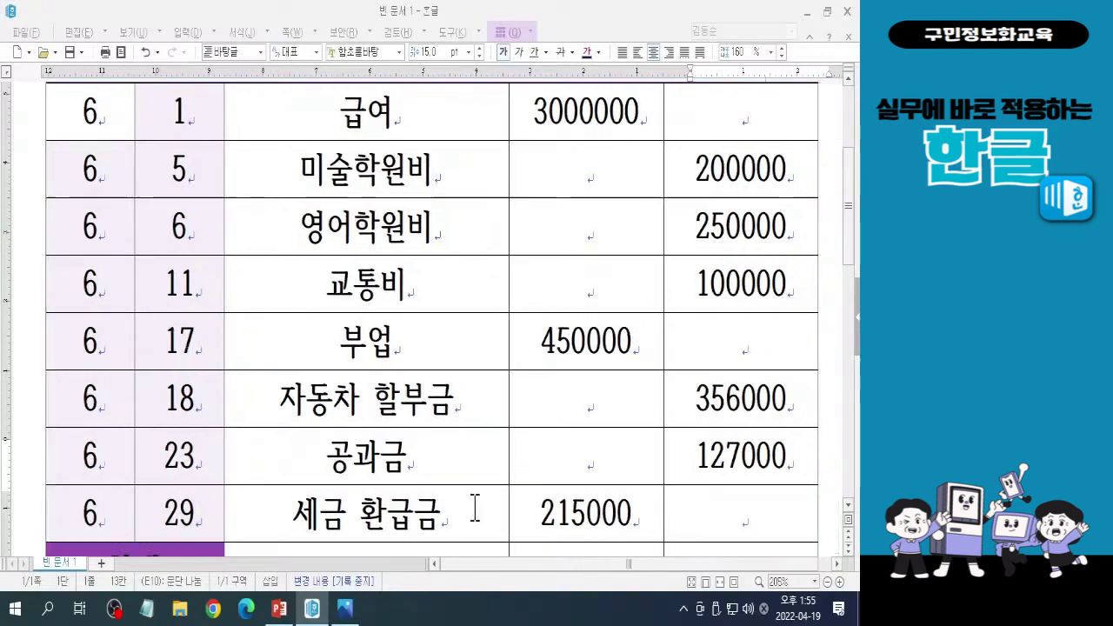
pyautogui.scroll(-4, 475, 509)
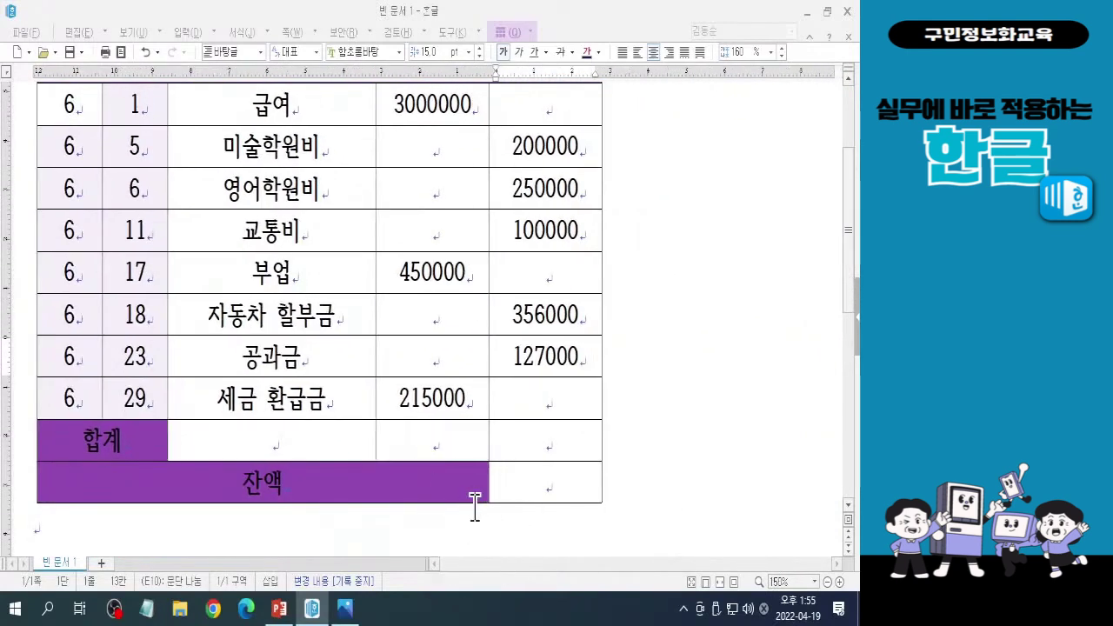
pyautogui.scroll(3, 475, 509)
pyautogui.moveTo(853, 231); pyautogui.dragTo(852, 260)
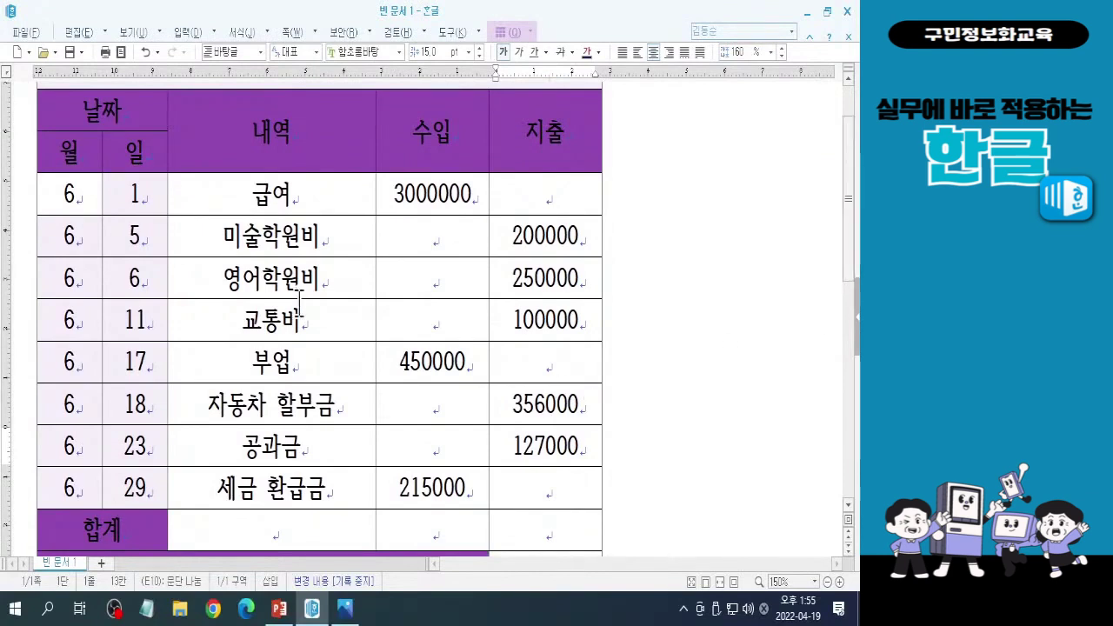
# Step: Place the cursor in the empty 내역 cell of the 합계 row
pyautogui.click(266, 531)
pyautogui.press('ctrl')
pyautogui.press('ctrl')
pyautogui.press('ctrl')
pyautogui.press('ctrl')
pyautogui.press('ctrl')
pyautogui.press('ctrl')
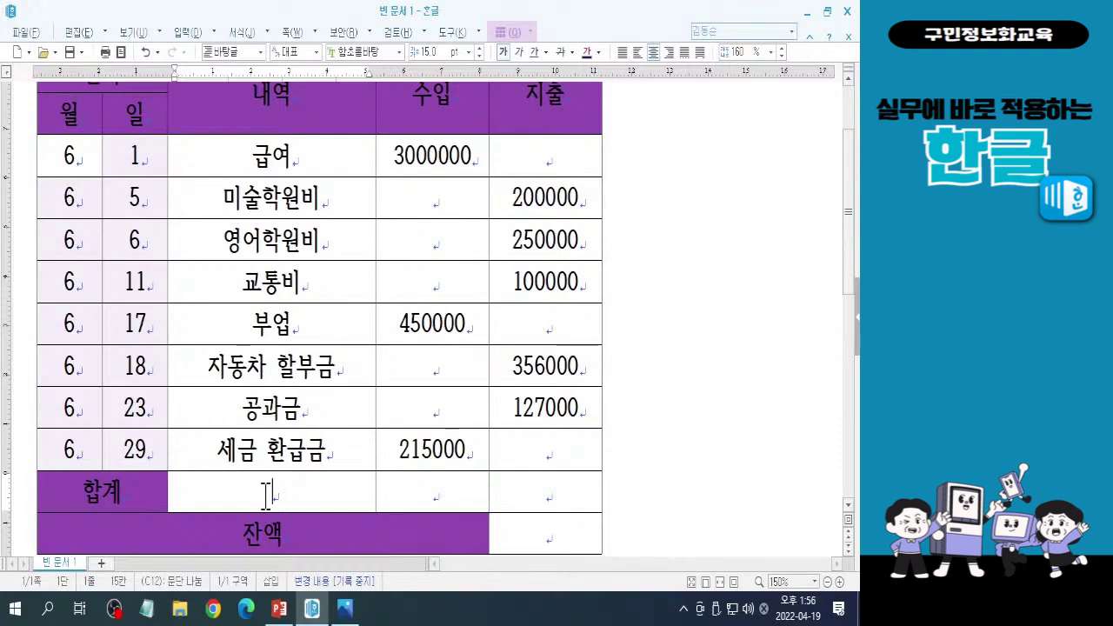
pyautogui.click(265, 496)
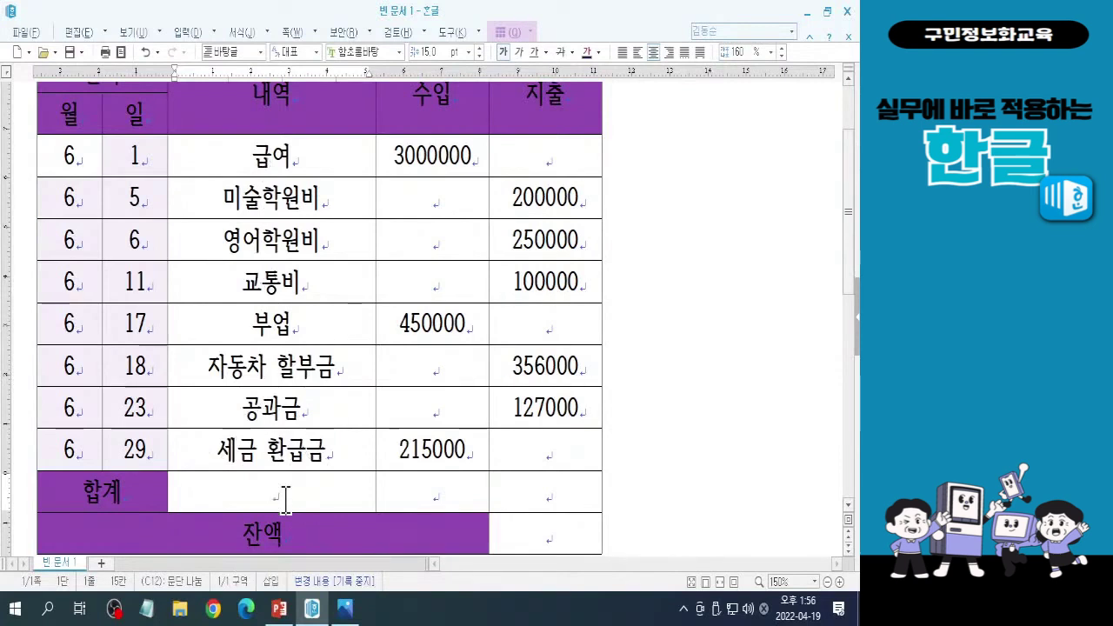
pyautogui.click(272, 493)
pyautogui.click(272, 493)
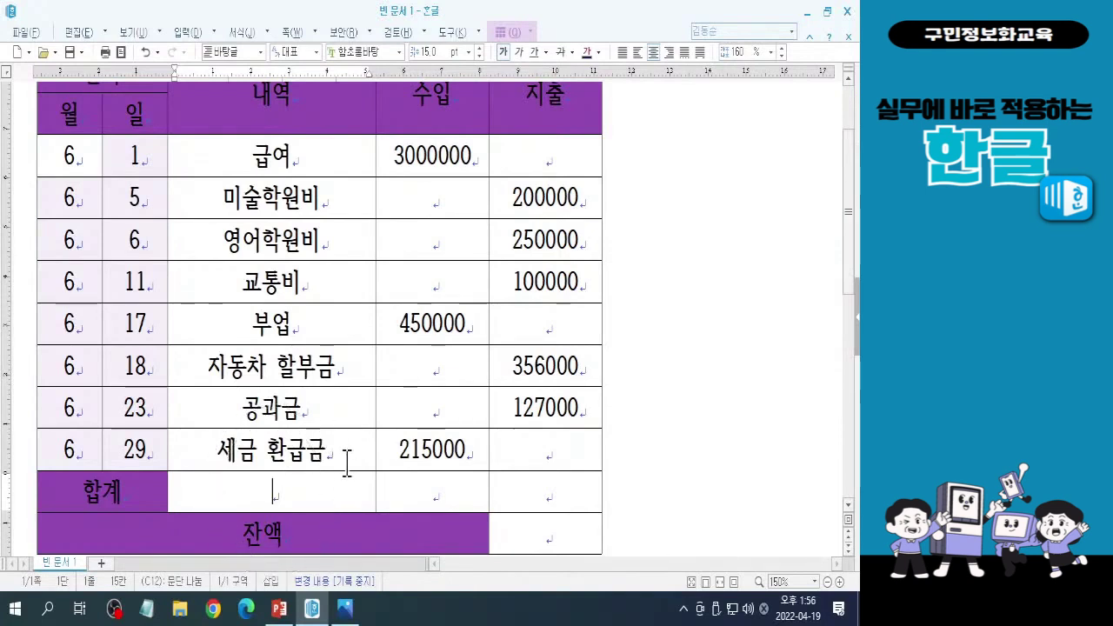
pyautogui.moveTo(369, 474); pyautogui.dragTo(168, 510)
pyautogui.moveTo(169, 473); pyautogui.dragTo(376, 511)
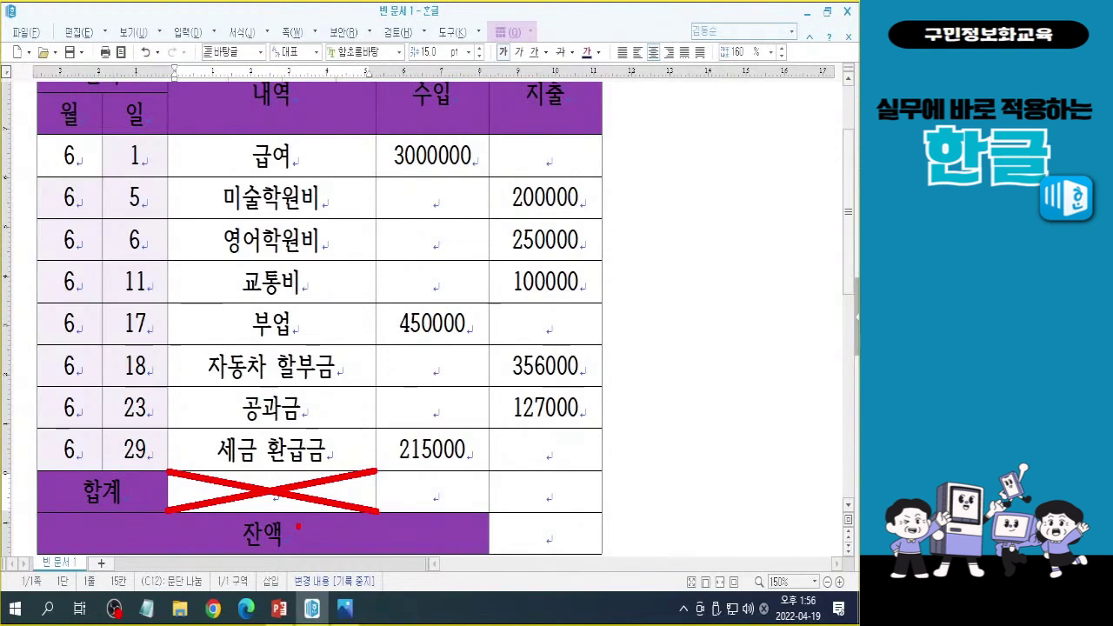
pyautogui.press('Escape')
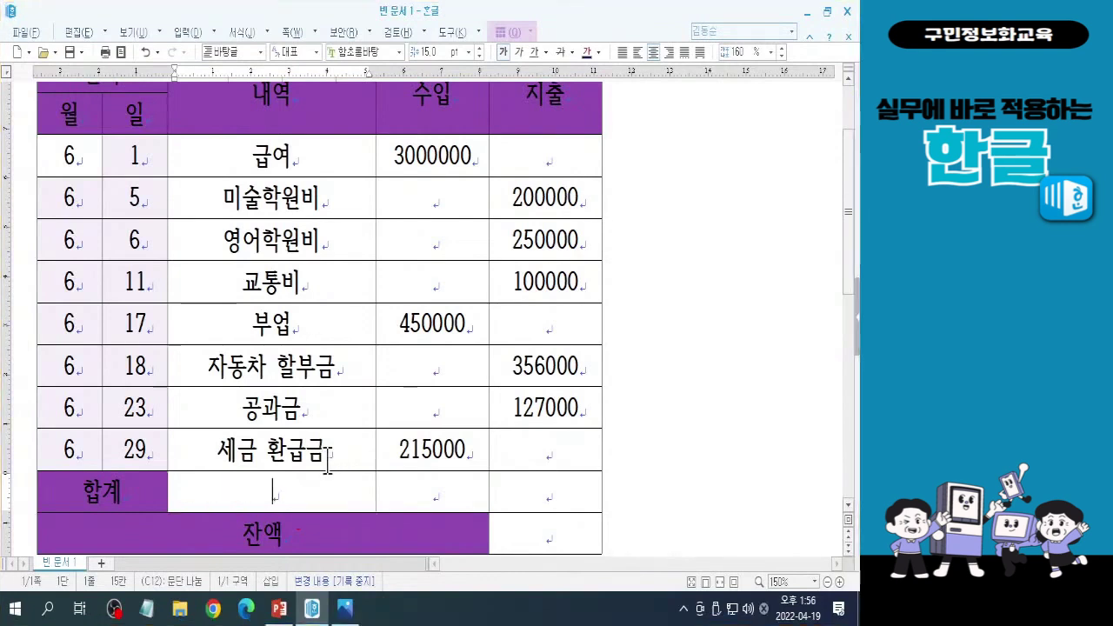
pyautogui.click(275, 489)
pyautogui.press('ctrl')
pyautogui.press('ctrl')
pyautogui.rightClick(275, 489)
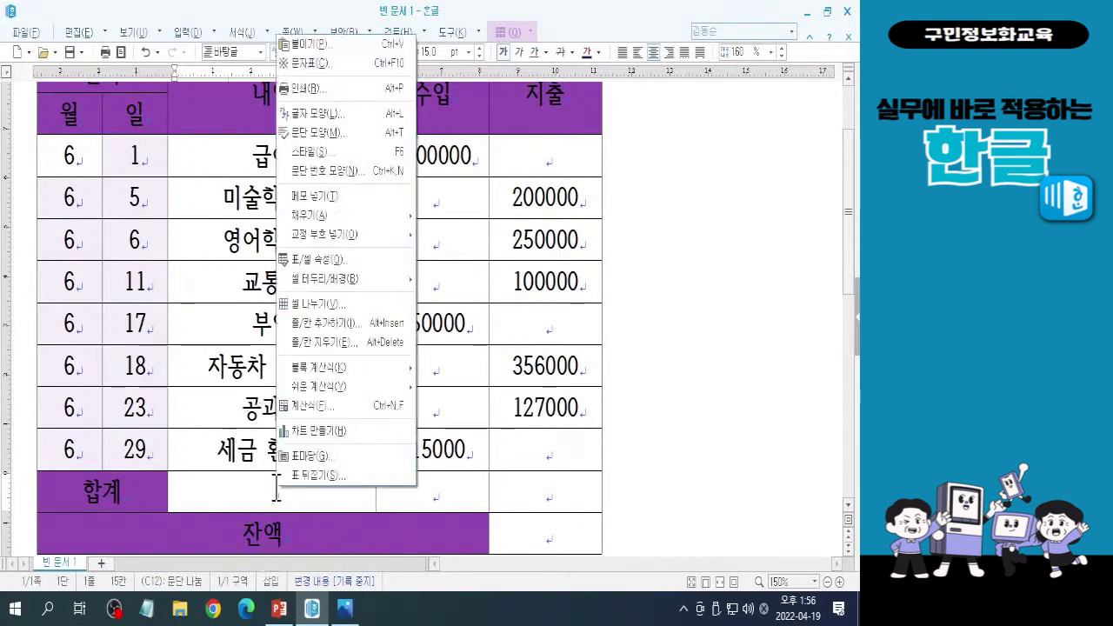
pyautogui.press('ctrl')
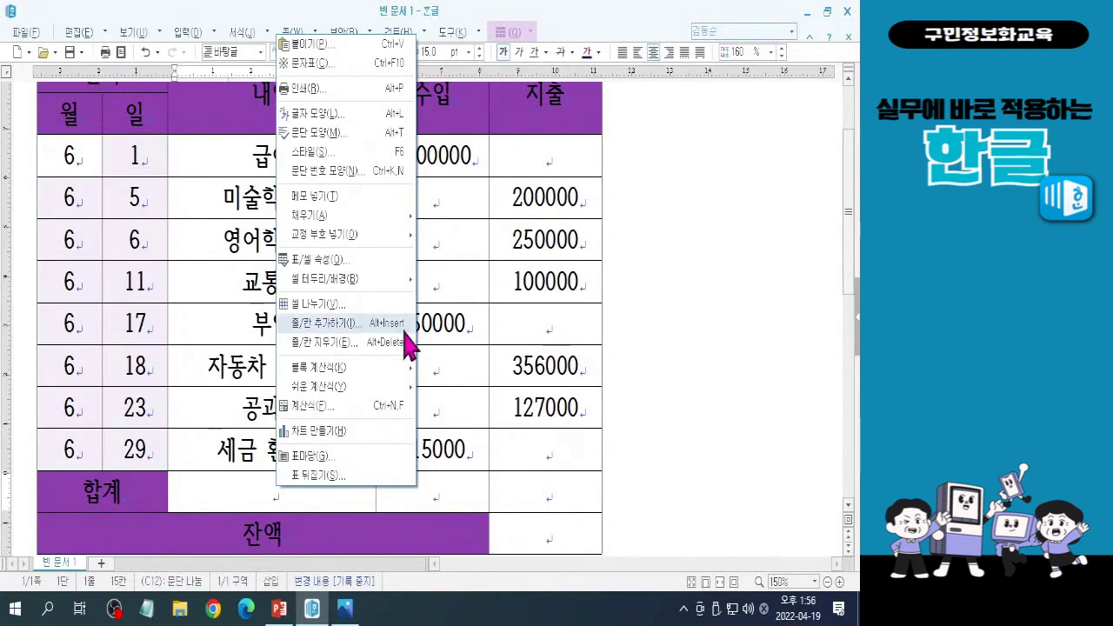
pyautogui.moveTo(360, 281)
pyautogui.press('ctrl')
pyautogui.press('ctrl')
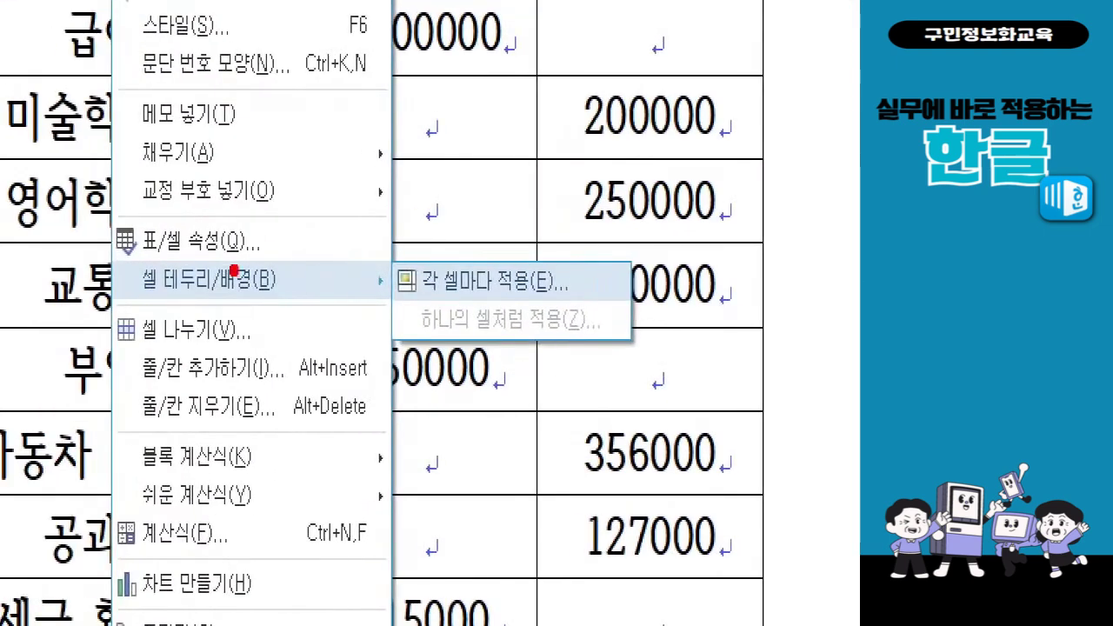
pyautogui.moveTo(91, 251)
pyautogui.mouseDown()
pyautogui.moveTo(316, 313)
pyautogui.moveTo(586, 322)
pyautogui.moveTo(638, 306)
pyautogui.mouseUp()
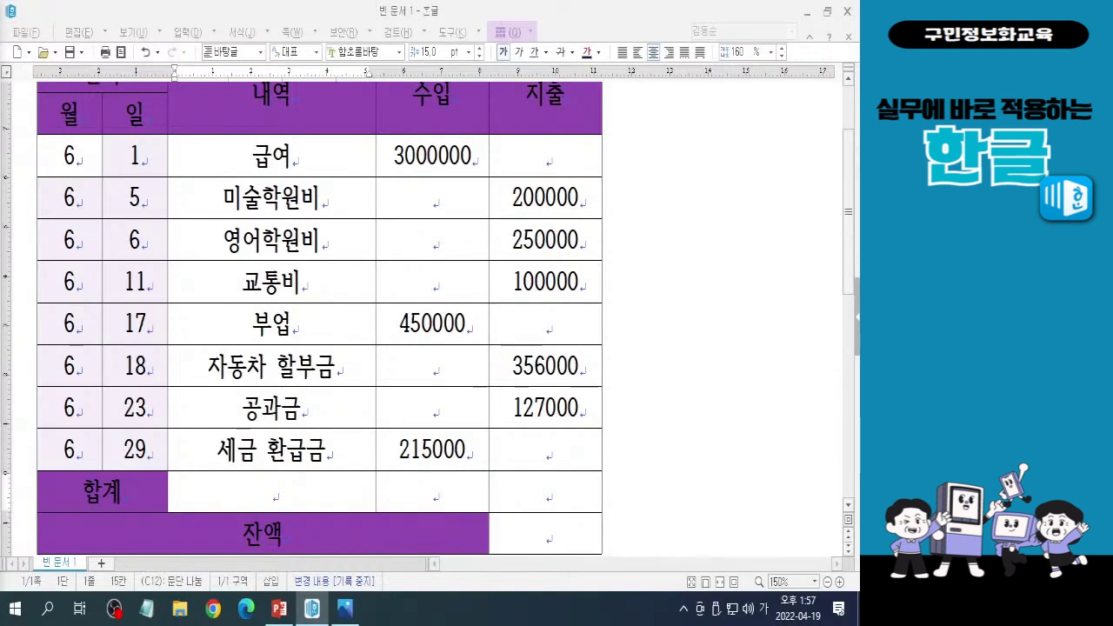
# Step: Cross out the empty 내역 cell of the 합계 row with single \ and / diagonal lines through the cell border settings
pyautogui.rightClick(265, 490)
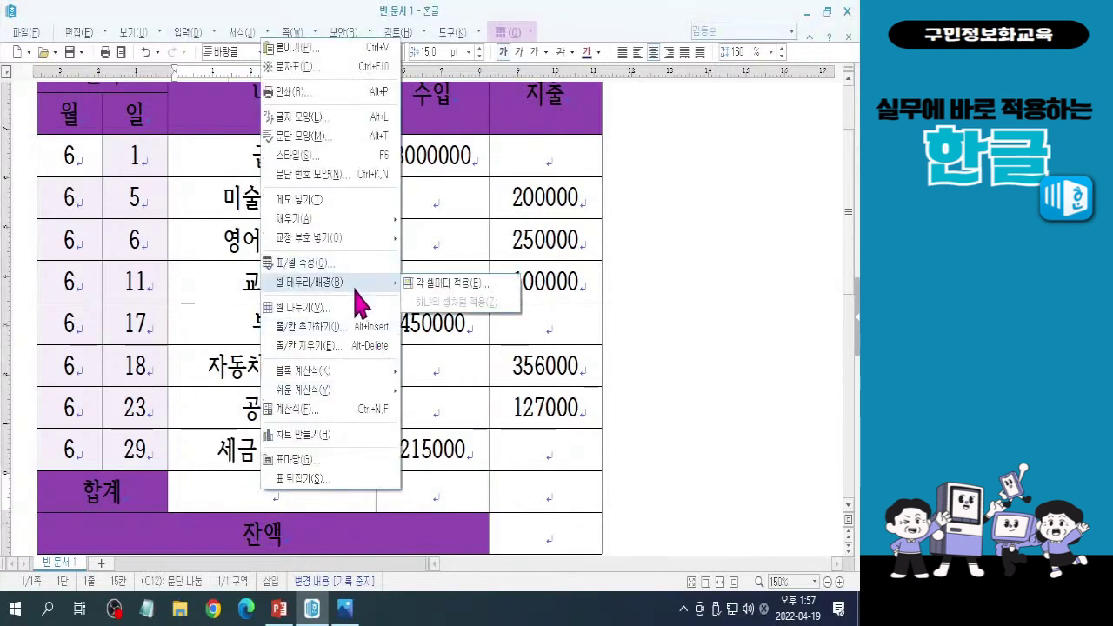
pyautogui.click(442, 281)
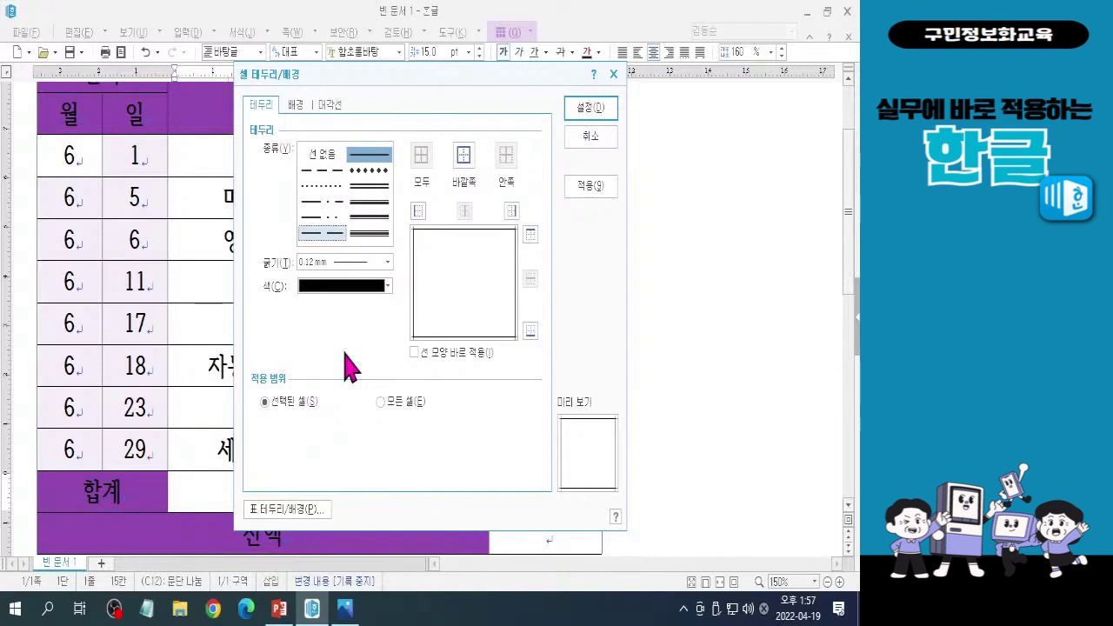
pyautogui.click(330, 108)
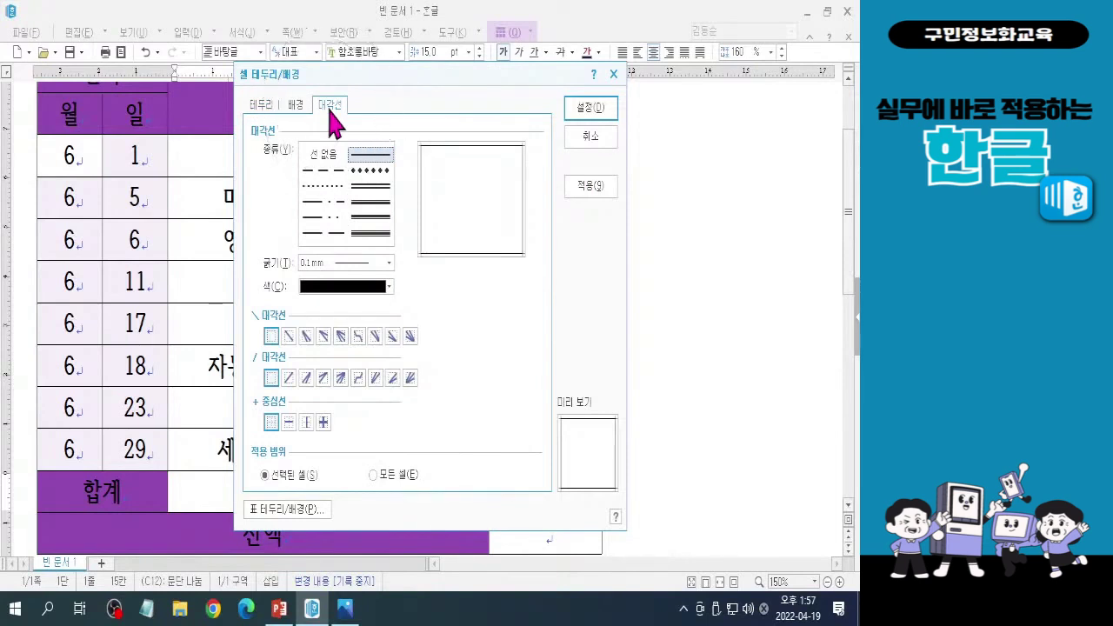
pyautogui.click(334, 124)
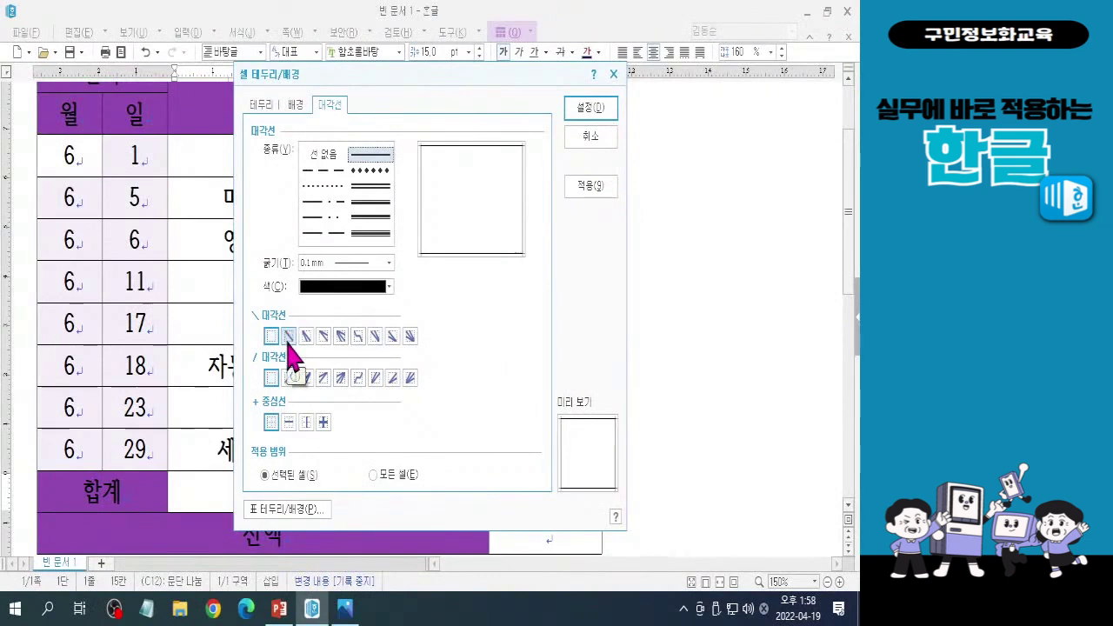
pyautogui.click(289, 337)
pyautogui.click(289, 377)
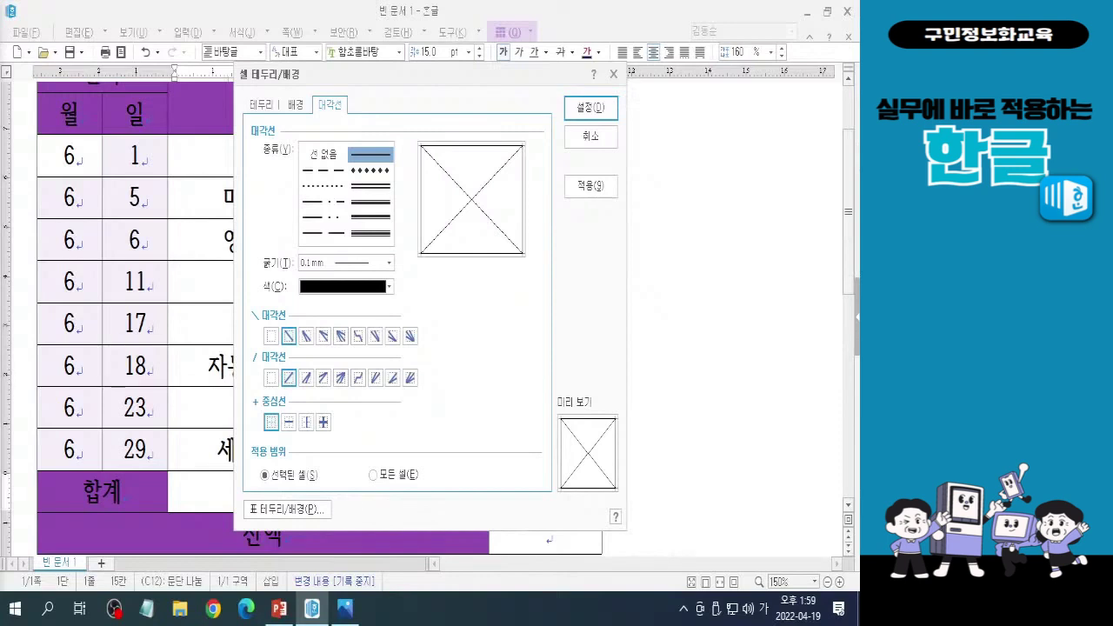
pyautogui.click(584, 112)
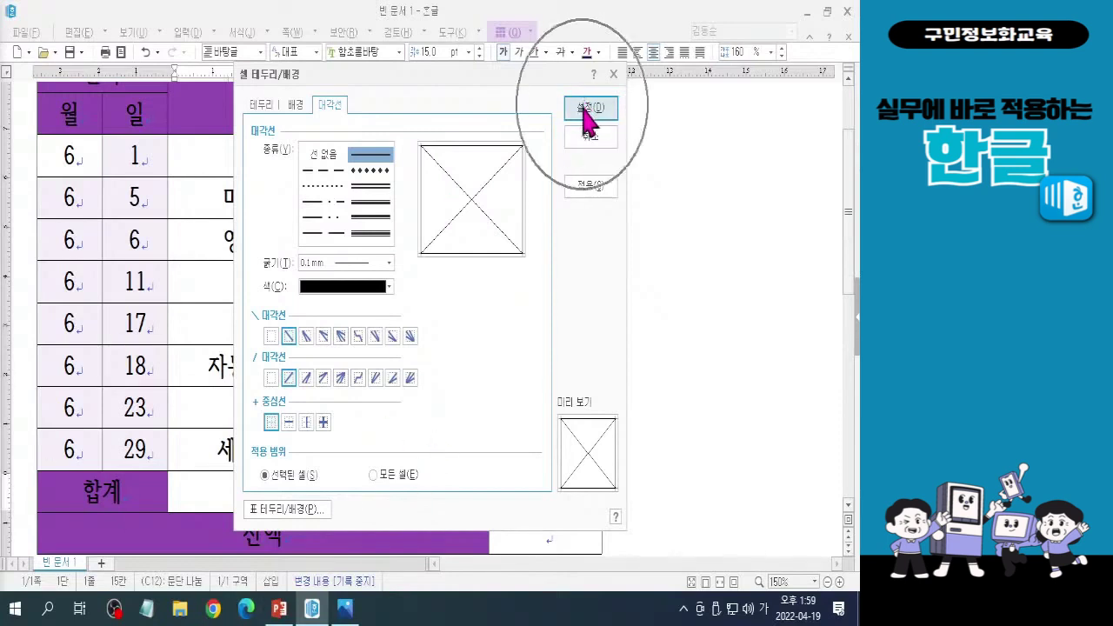
pyautogui.click(584, 111)
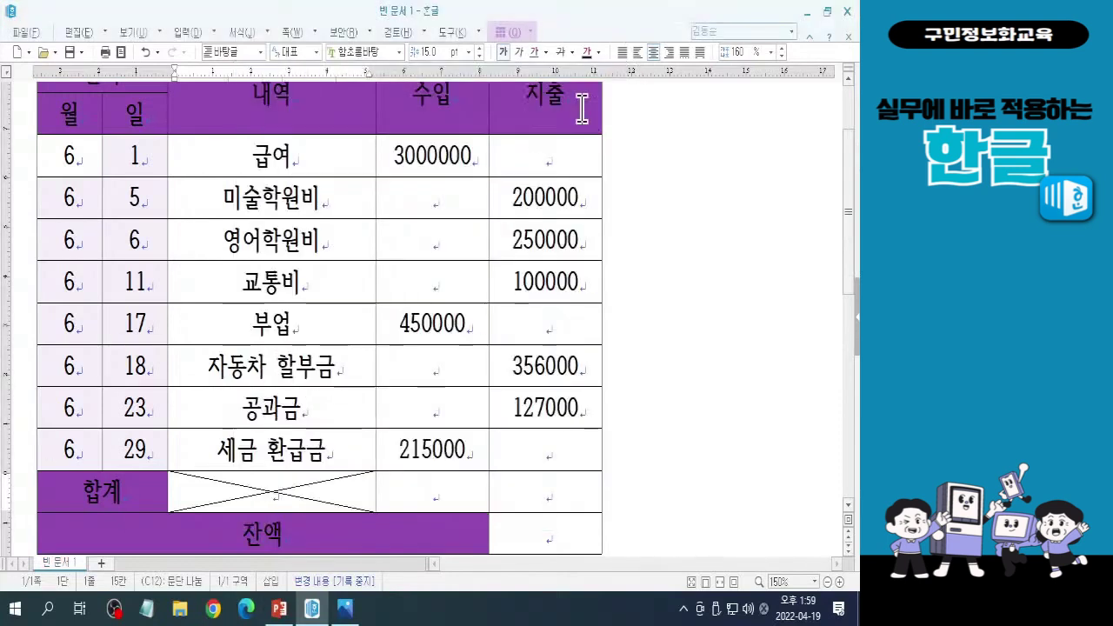
pyautogui.click(285, 491)
pyautogui.press('ctrl')
pyautogui.press('ctrl')
pyautogui.press('ctrl')
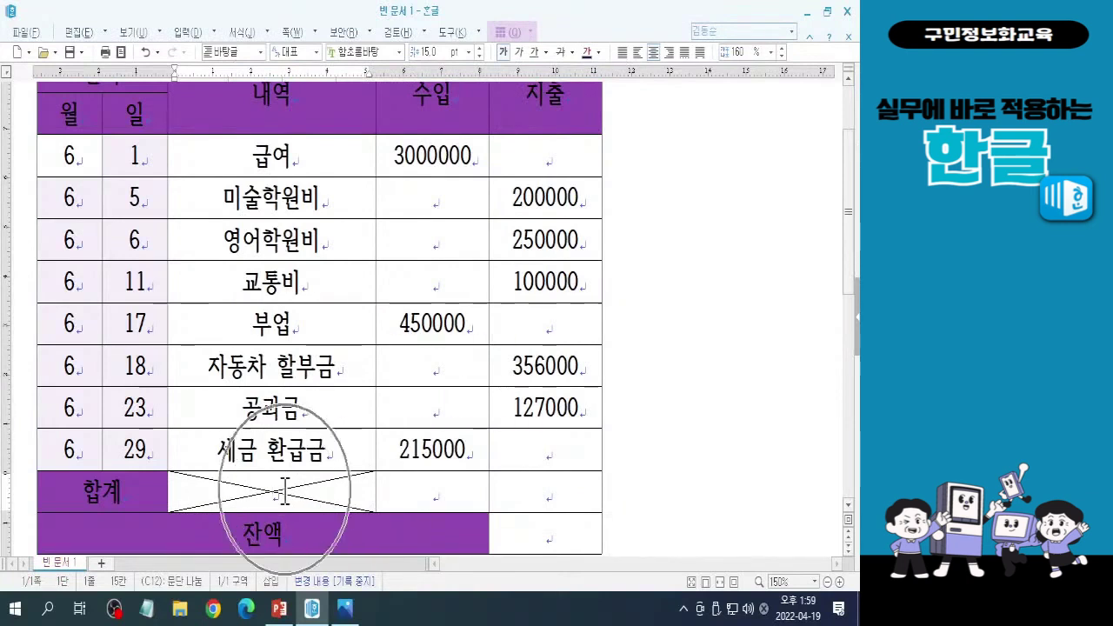
pyautogui.press('ctrl')
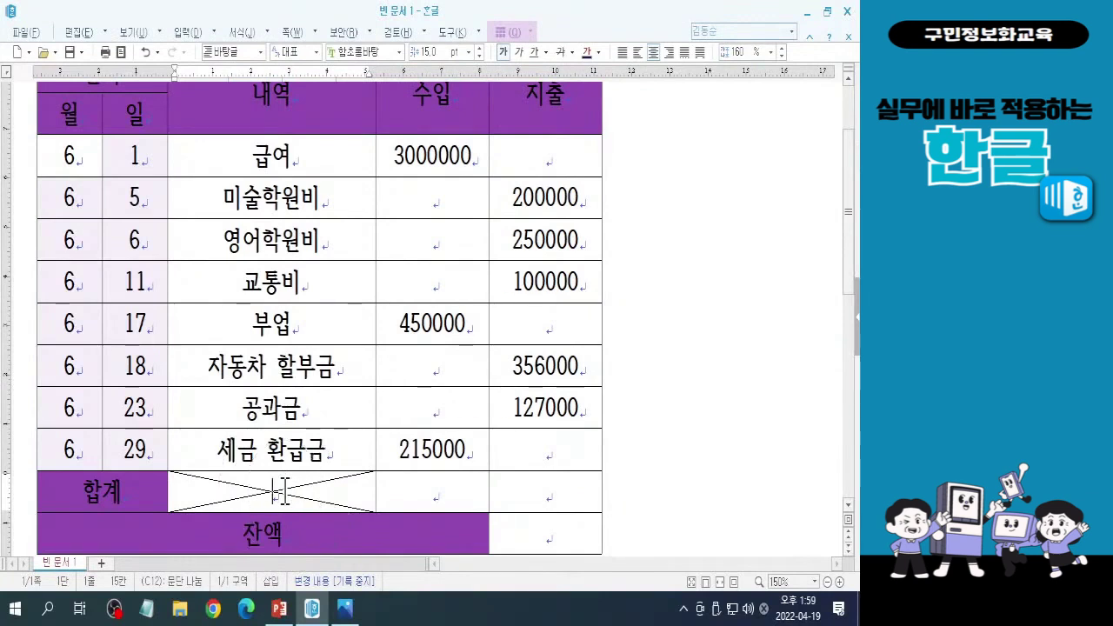
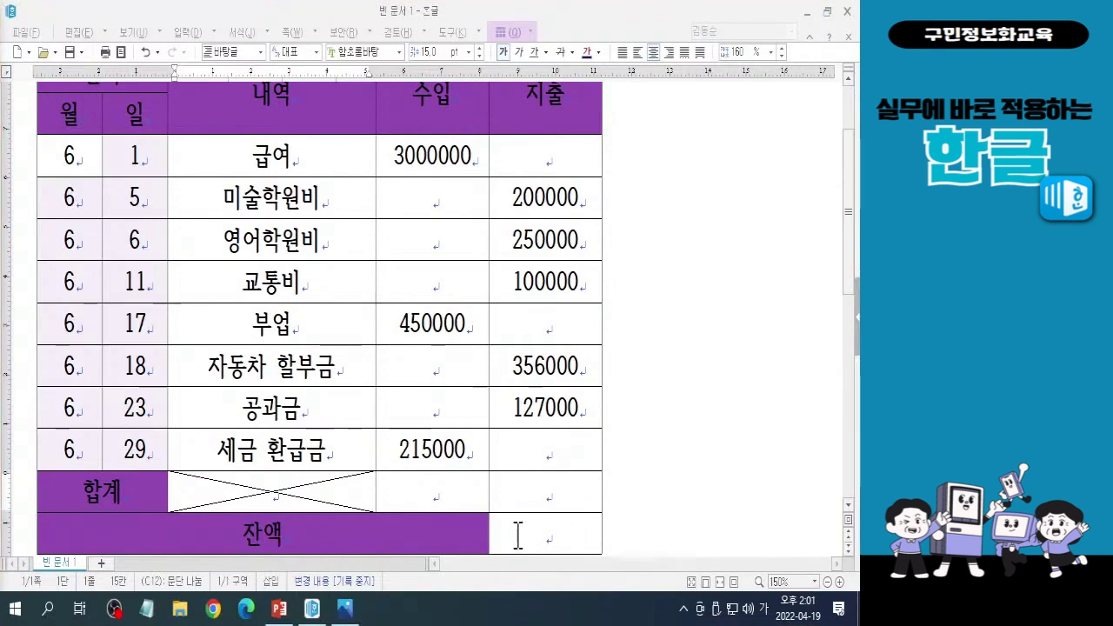
# Step: Insert a vertical sum (세로 합계) formula in the 수입 cell of the 합계 row
pyautogui.click(428, 493)
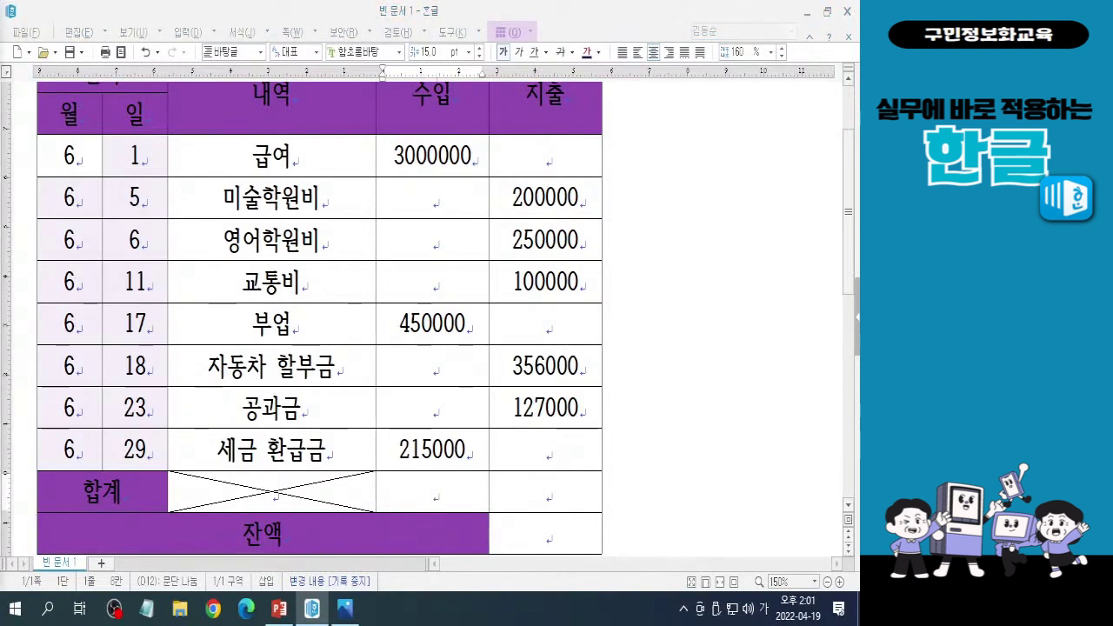
pyautogui.click(511, 33)
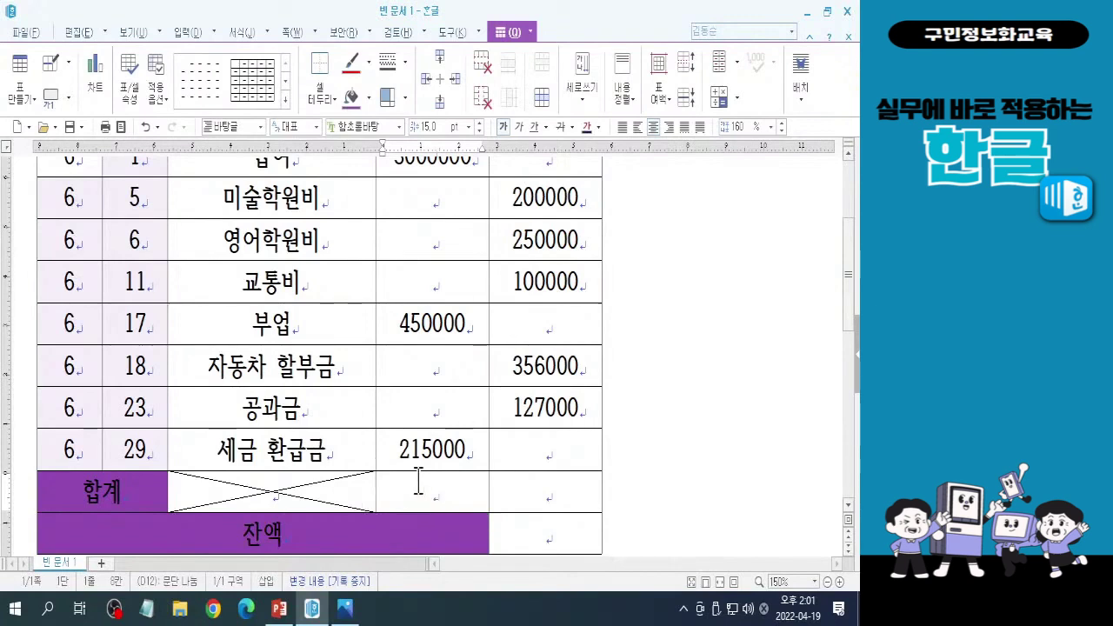
pyautogui.click(735, 105)
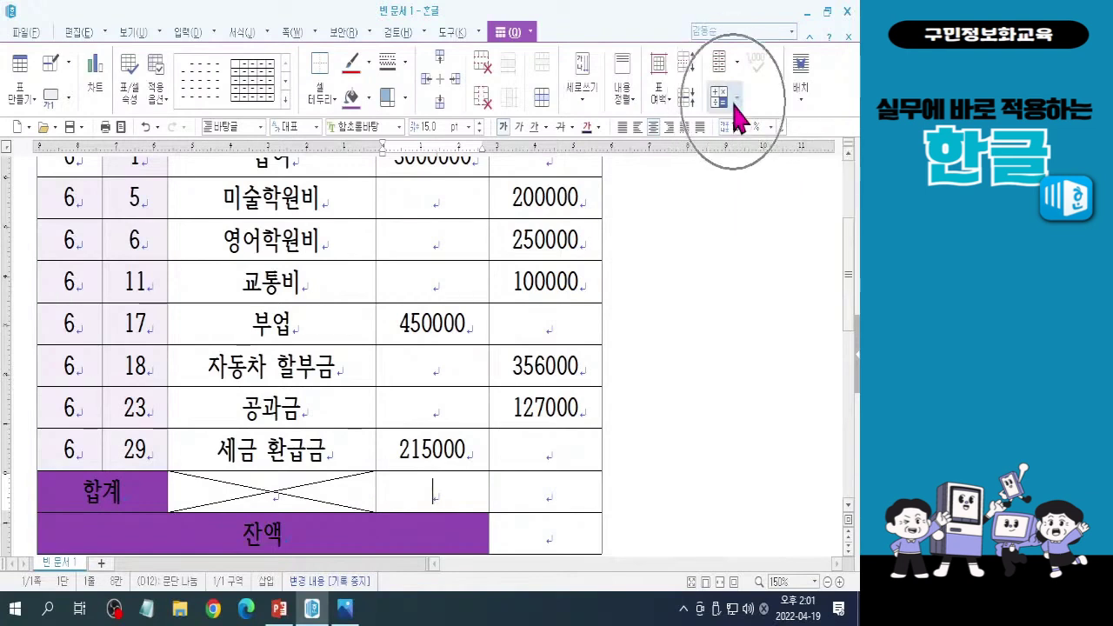
pyautogui.press('ctrl')
pyautogui.press('ctrl')
pyautogui.press('ctrl')
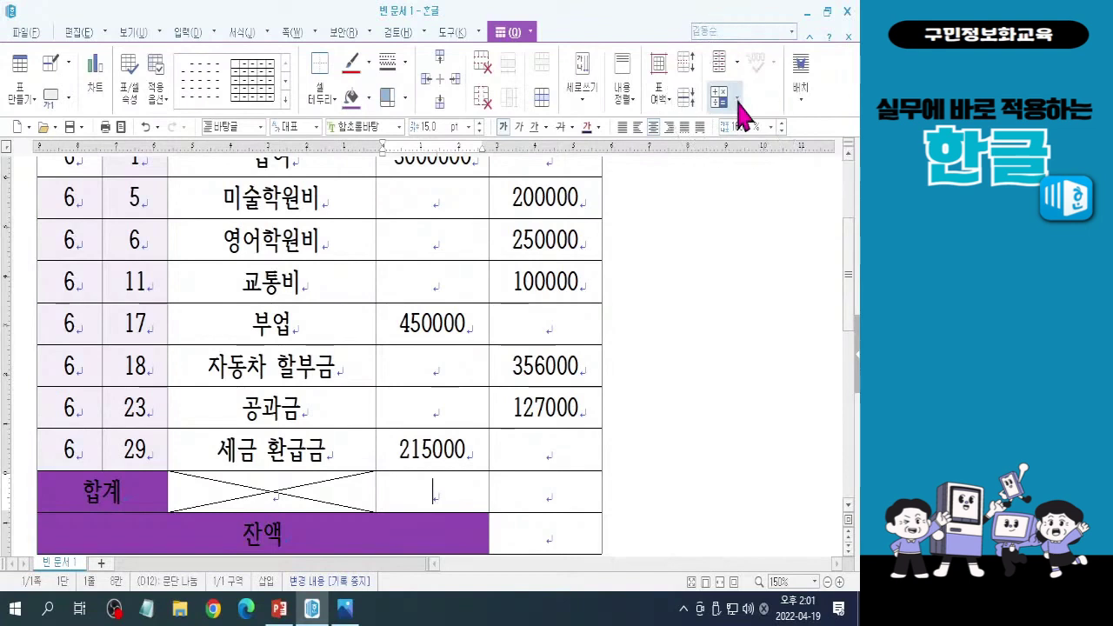
pyautogui.click(737, 103)
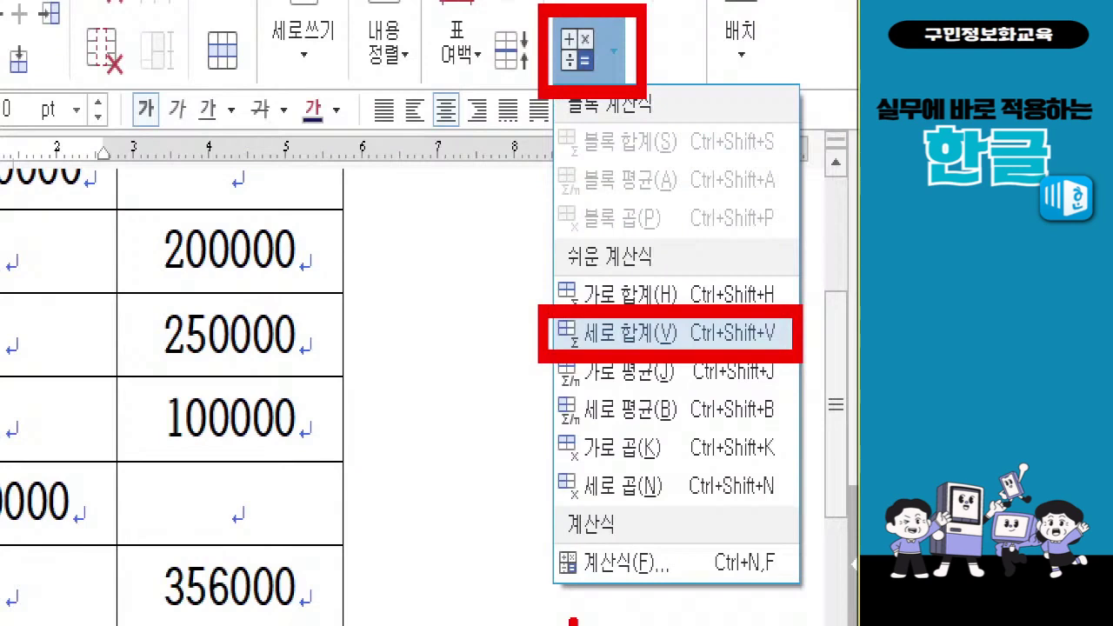
pyautogui.press('Escape')
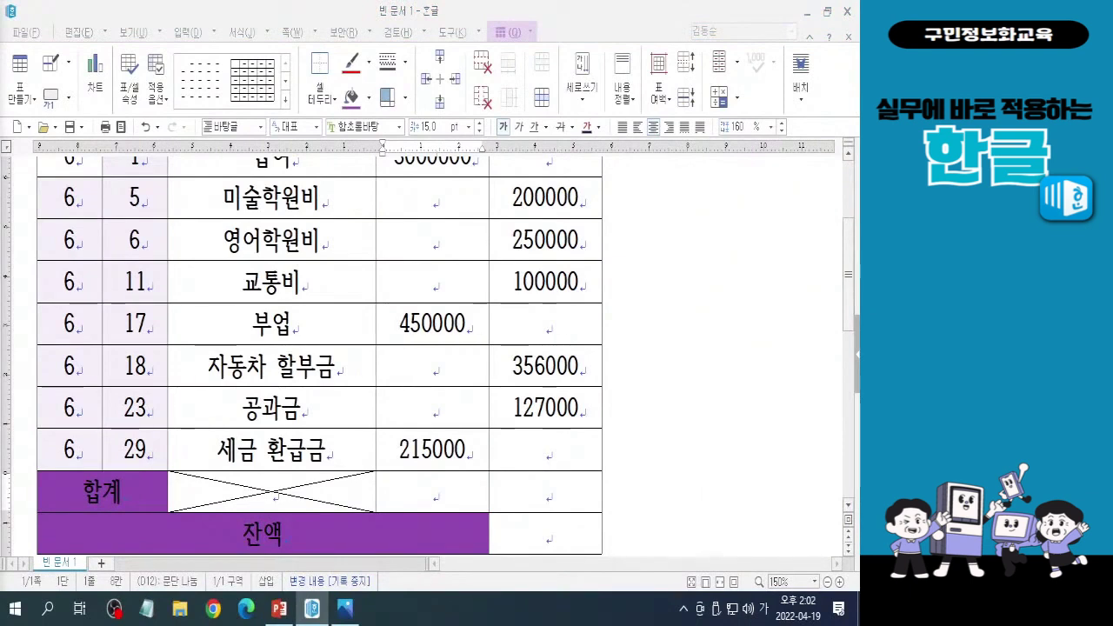
pyautogui.click(737, 98)
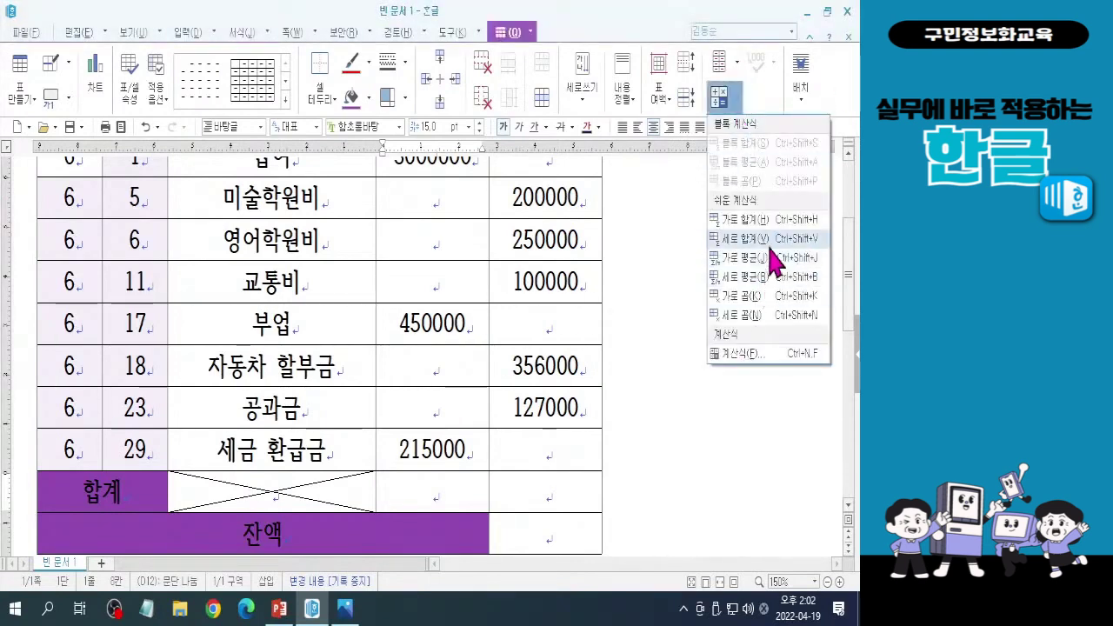
pyautogui.click(732, 238)
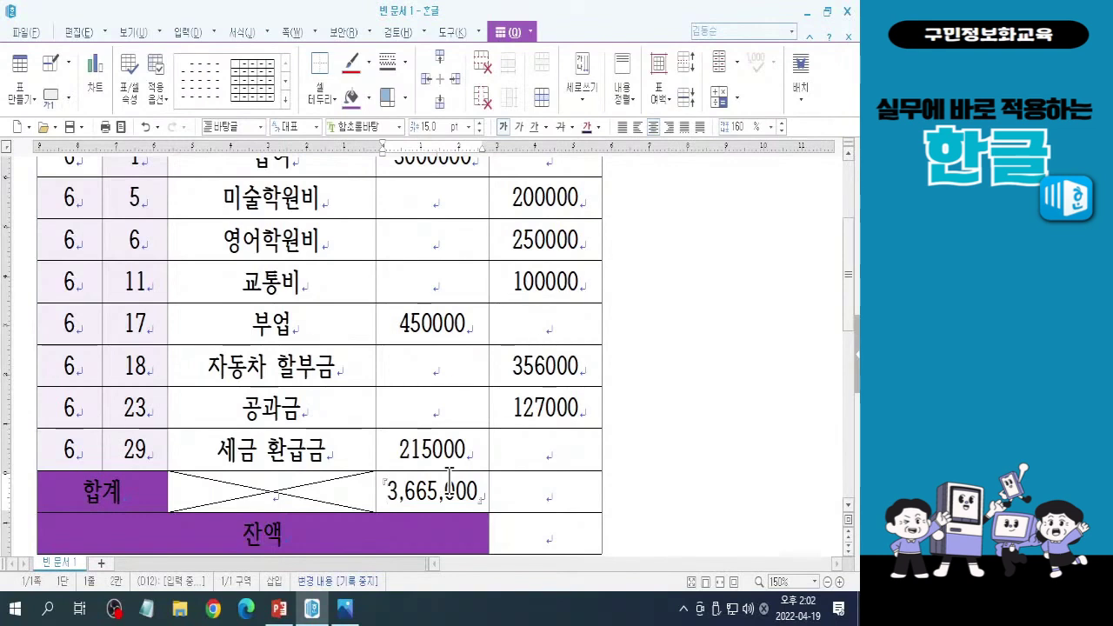
pyautogui.scroll(1, 854, 323)
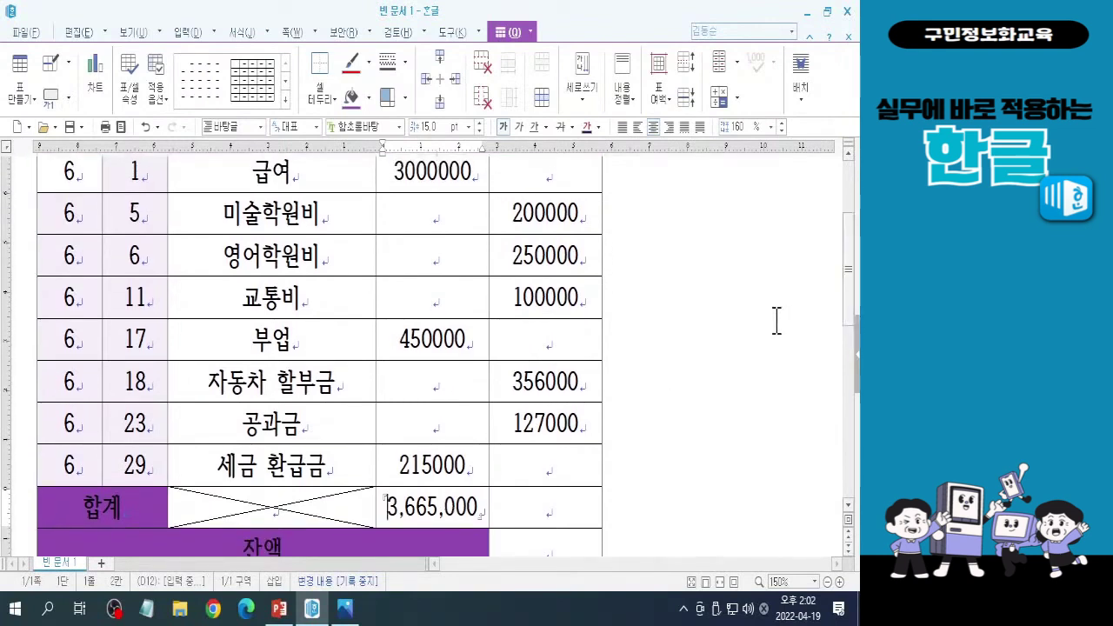
pyautogui.moveTo(851, 308); pyautogui.dragTo(850, 303)
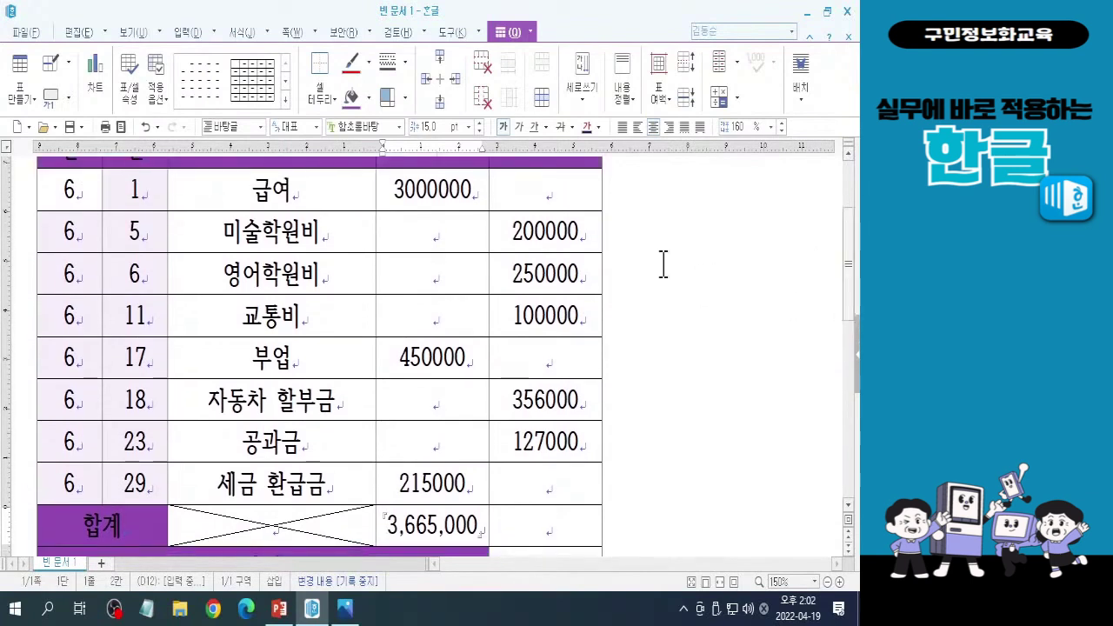
# Step: Insert a block sum (블록 합계) of the 지출 cells from the 급여 row down into the 합계 row
pyautogui.click(542, 199)
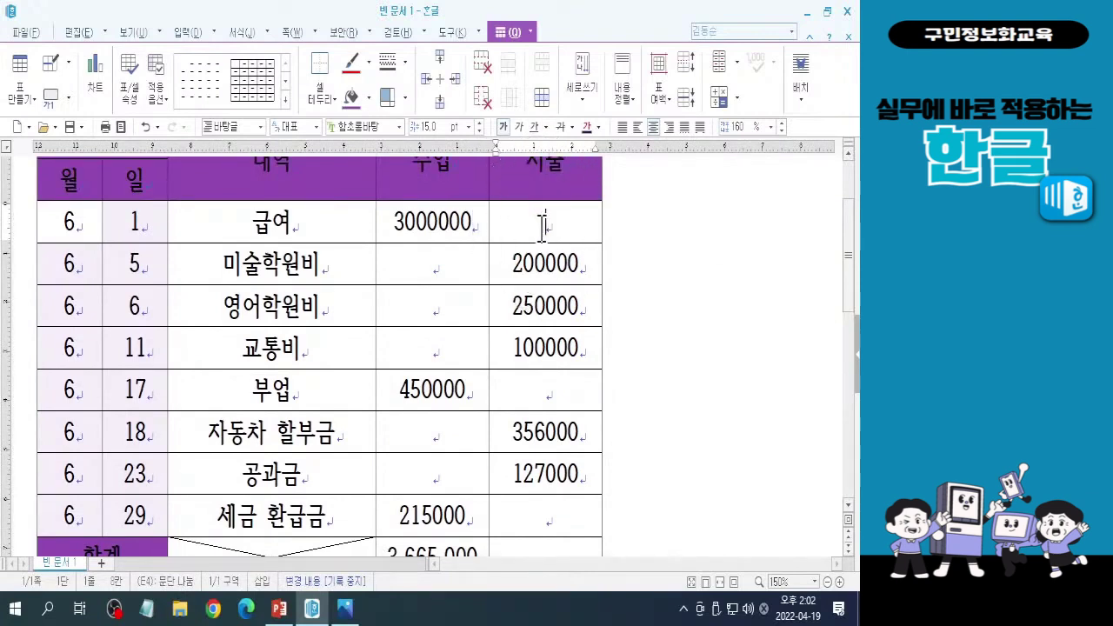
pyautogui.moveTo(541, 228); pyautogui.dragTo(540, 531)
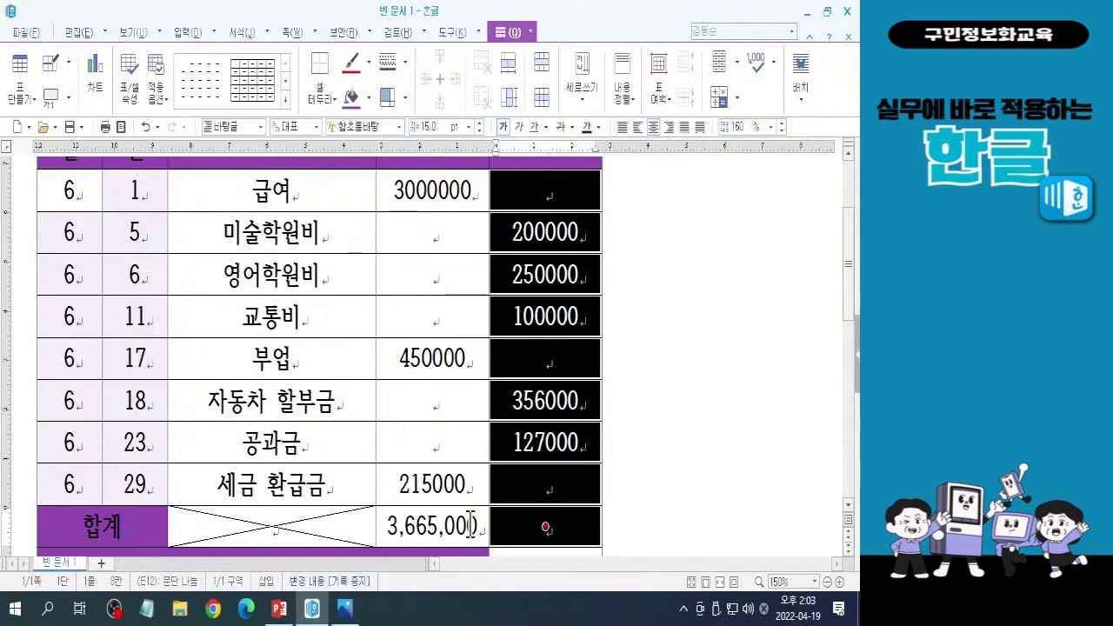
pyautogui.click(545, 527)
pyautogui.press('Hangul')
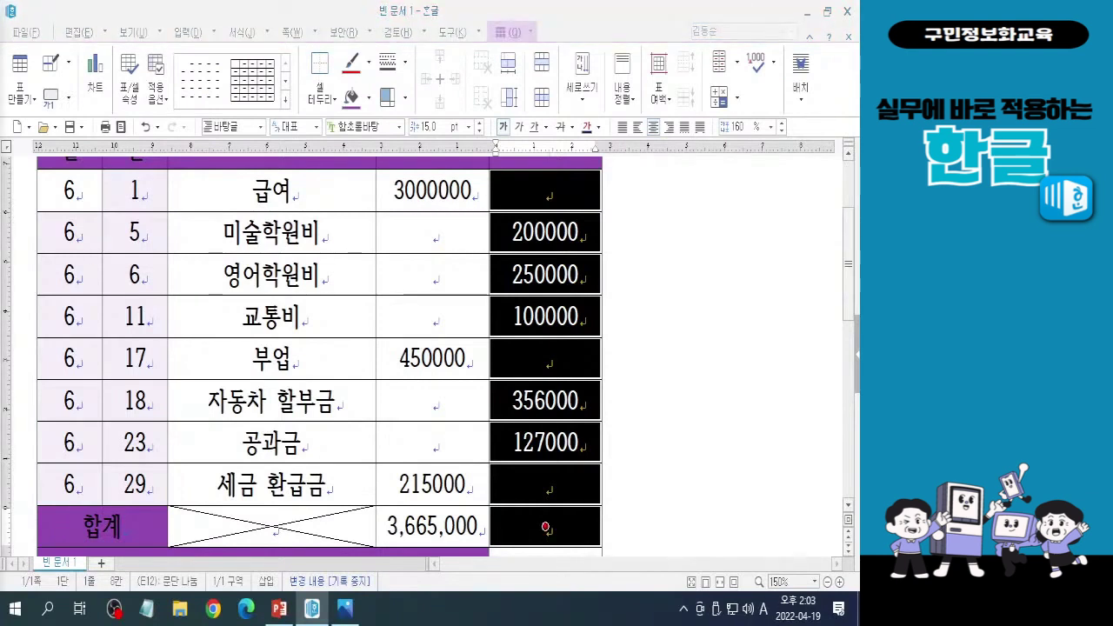
pyautogui.press('Hangul')
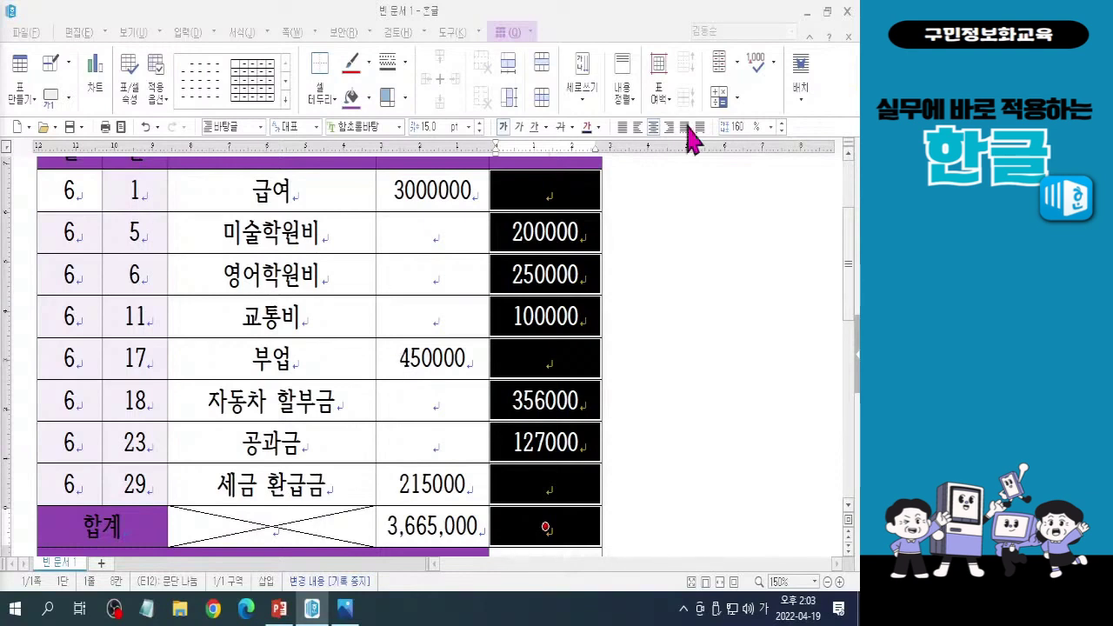
pyautogui.click(738, 103)
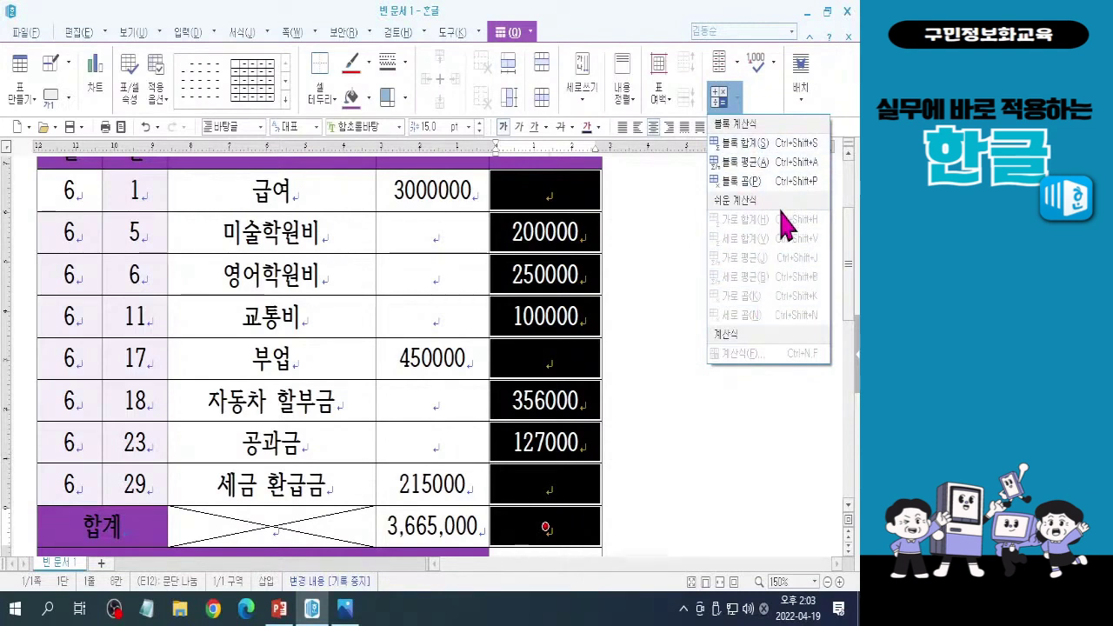
pyautogui.click(744, 144)
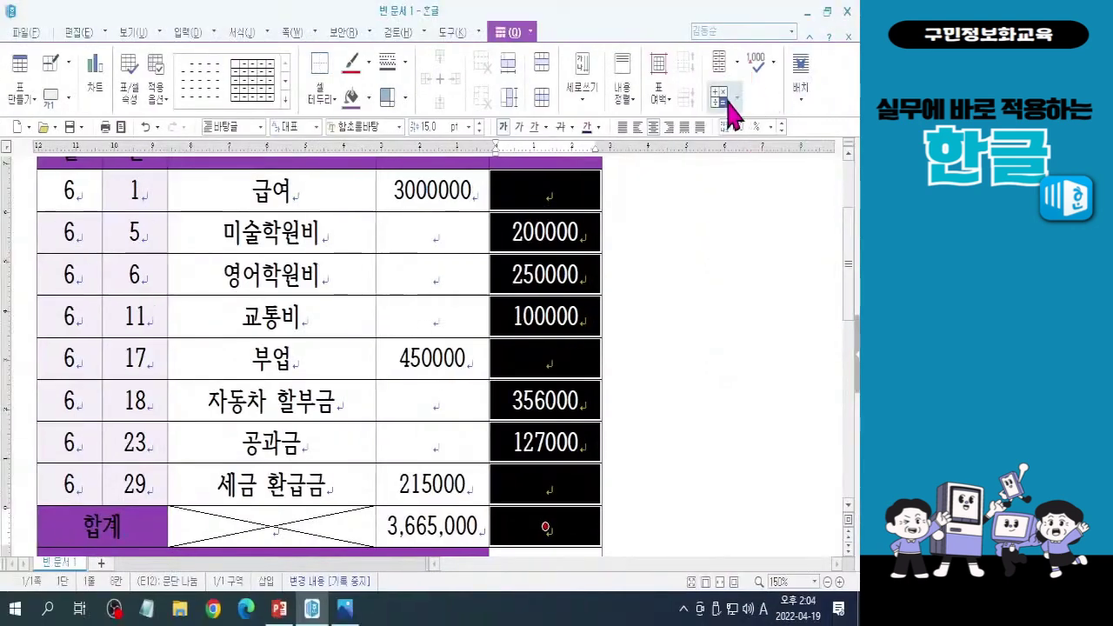
pyautogui.click(736, 110)
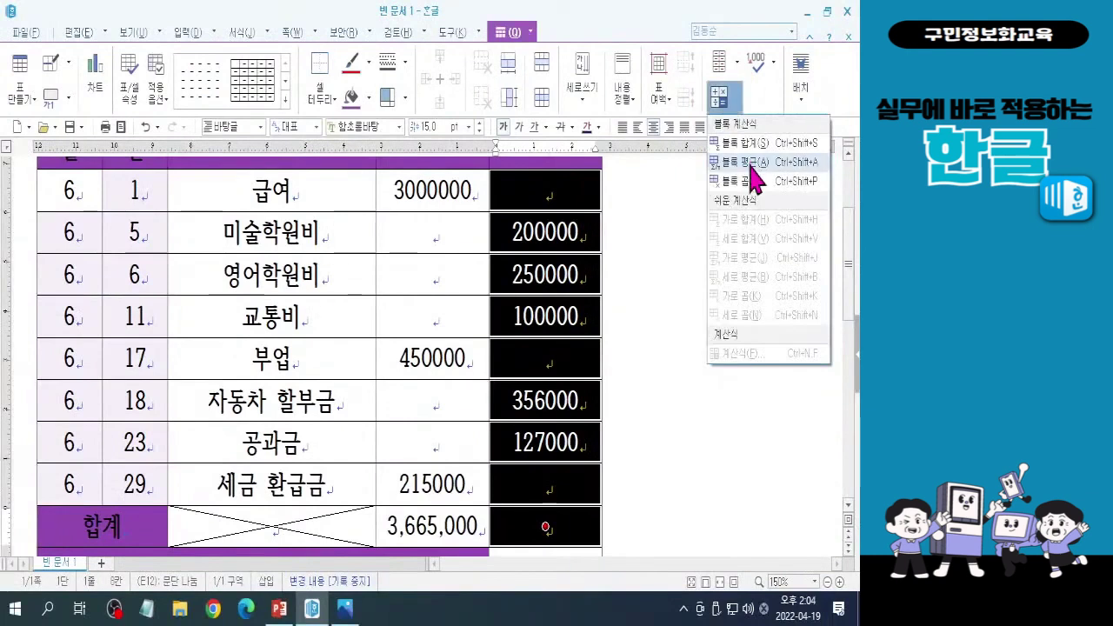
pyautogui.click(753, 144)
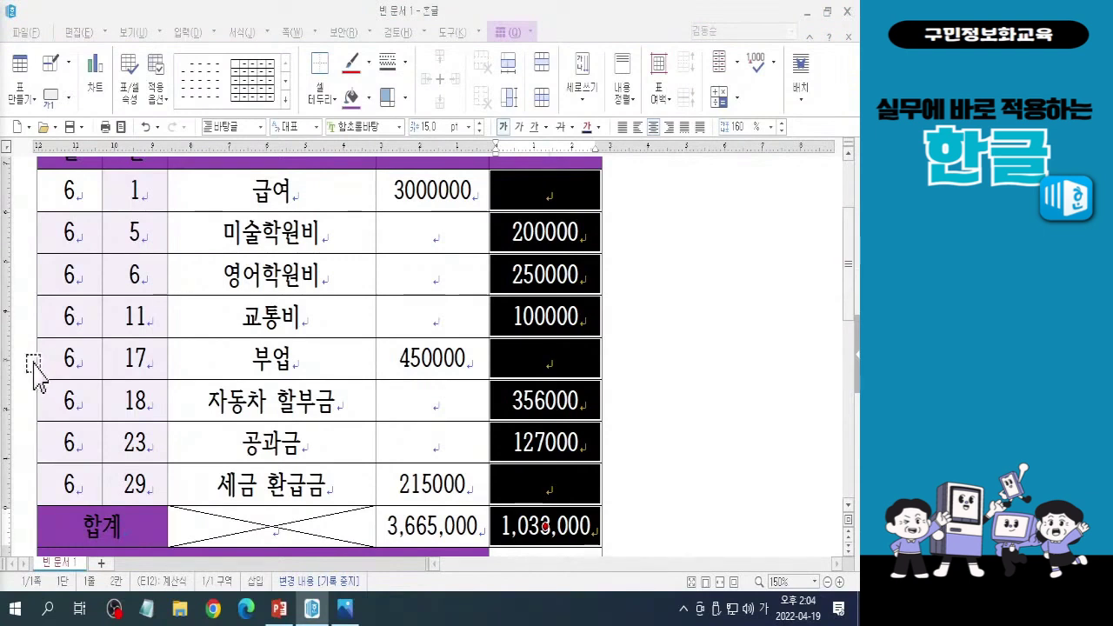
pyautogui.click(705, 484)
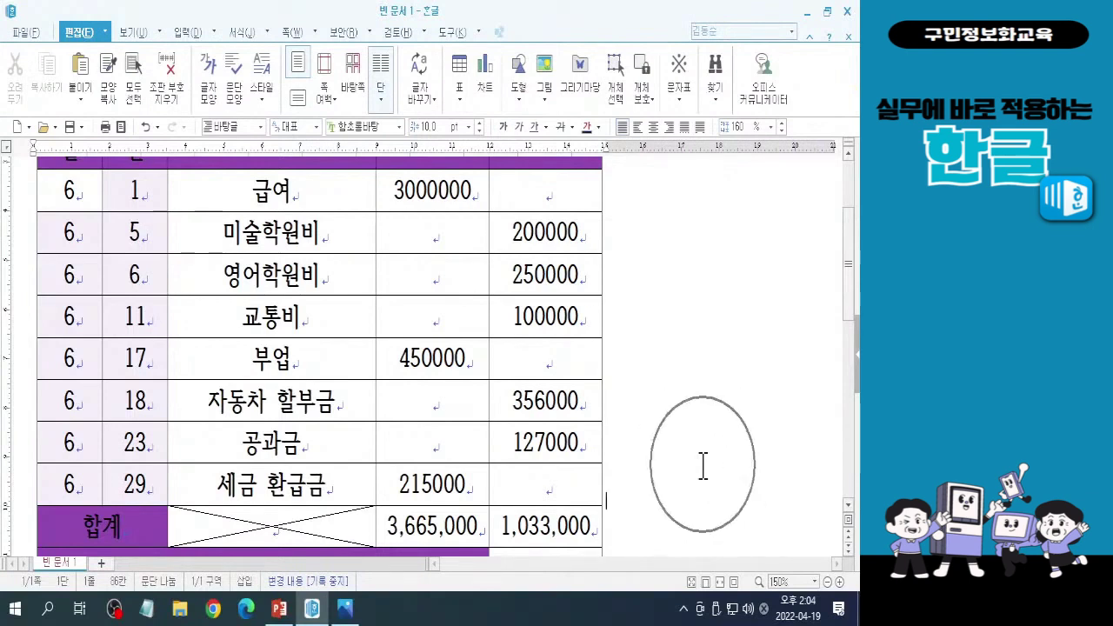
# Step: Open the 계산식 dialog for the empty 잔액 cell and move it clear of the 합계 values
pyautogui.scroll(-3, 703, 466)
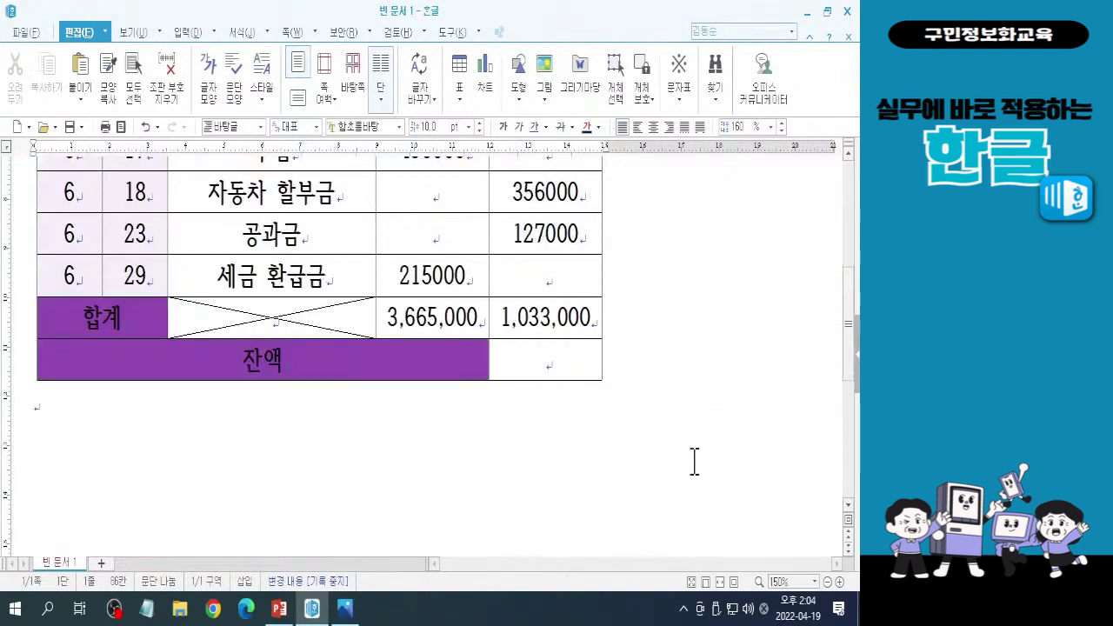
pyautogui.click(532, 356)
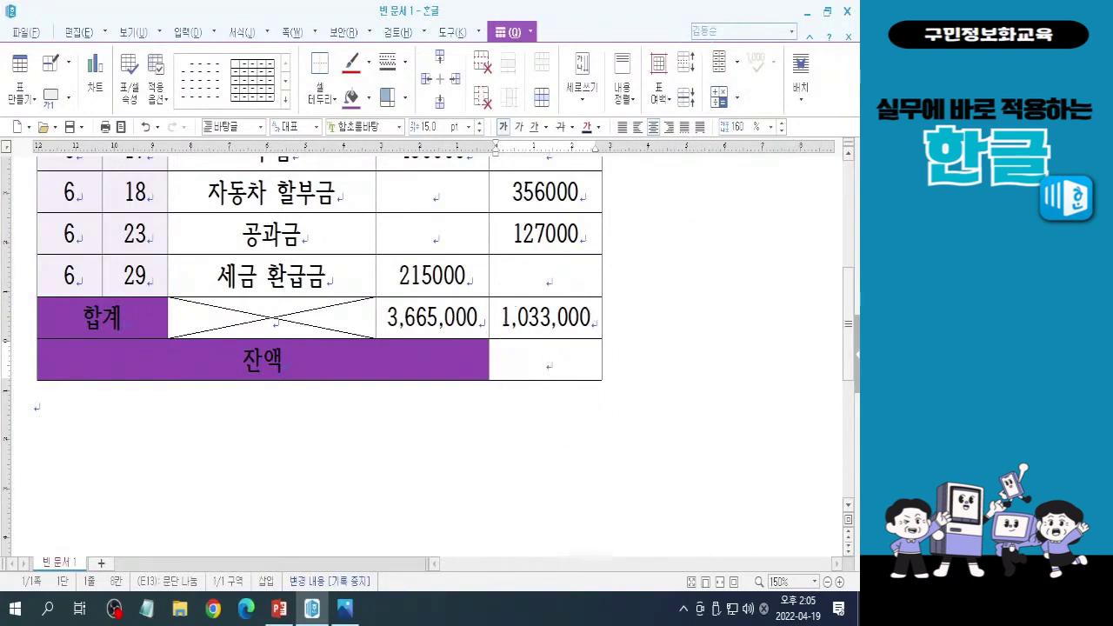
pyautogui.click(35, 504)
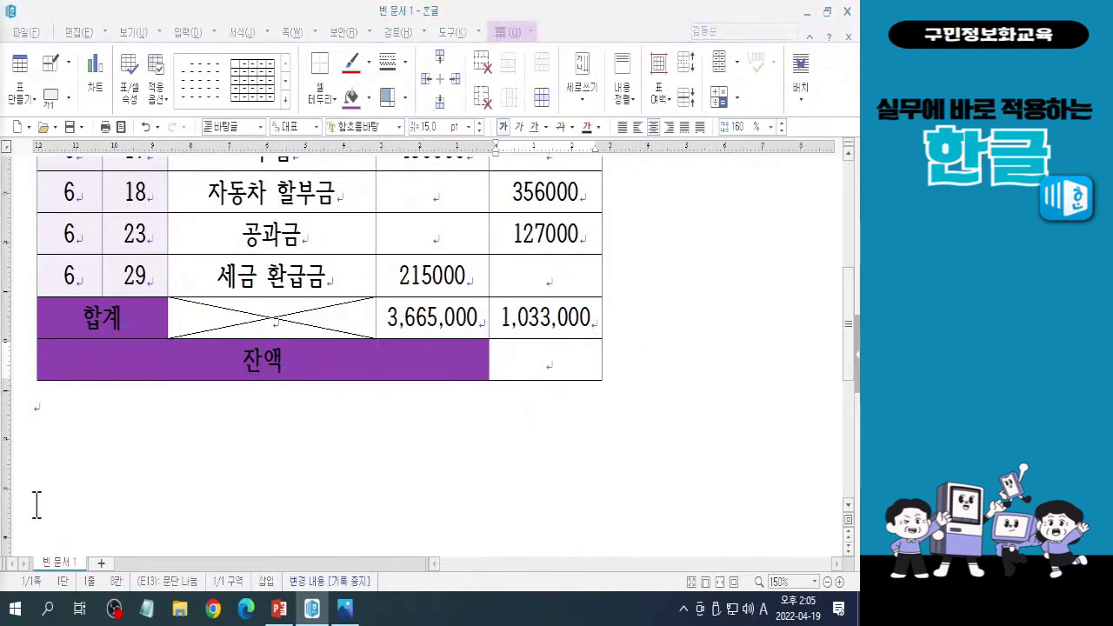
pyautogui.press('Hangul')
pyautogui.click(566, 362)
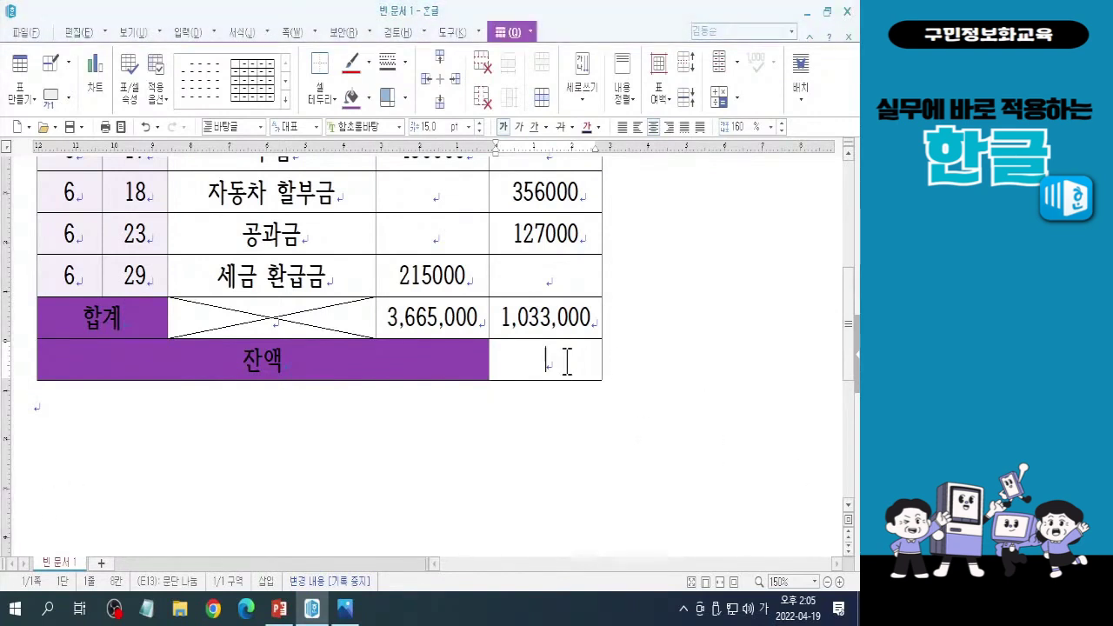
pyautogui.click(737, 98)
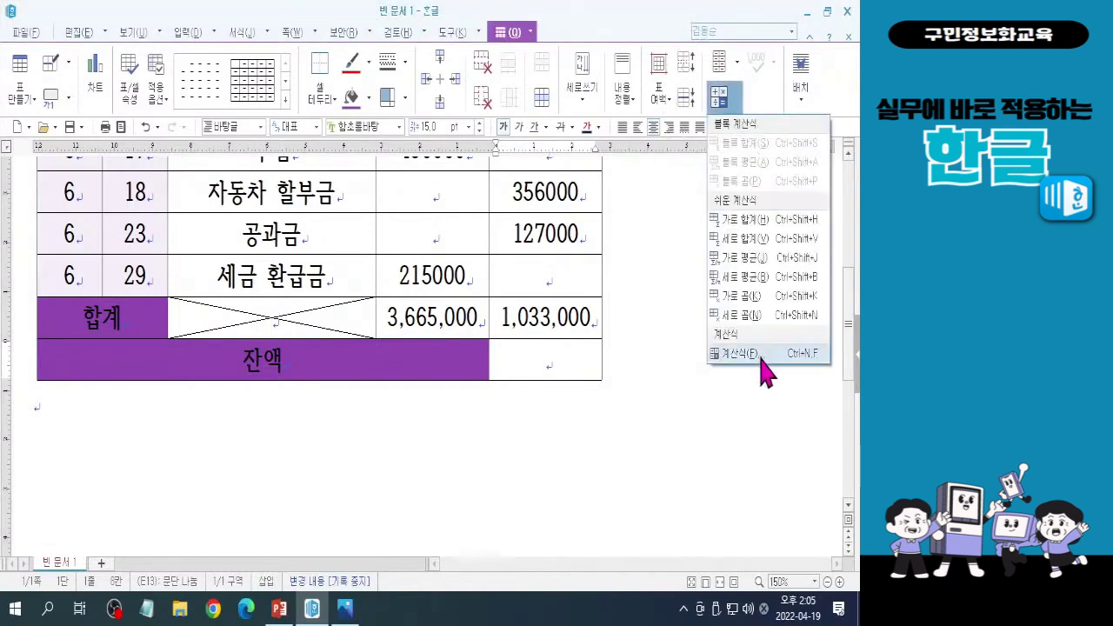
pyautogui.press('ctrl')
pyautogui.hotkey('ctrl', '1')
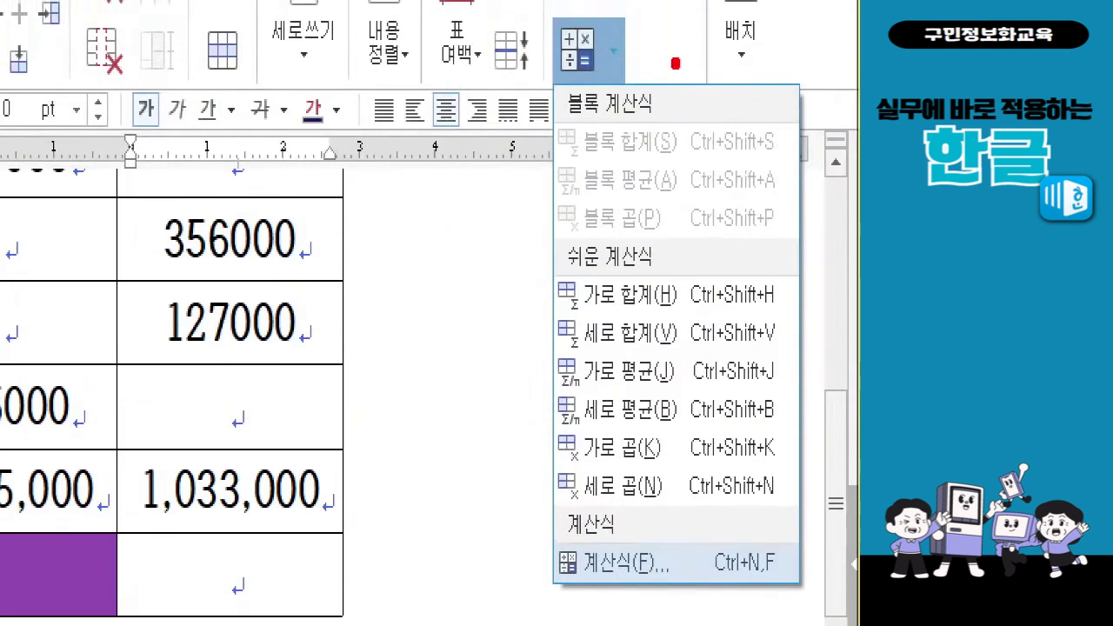
pyautogui.moveTo(535, 8); pyautogui.dragTo(638, 102)
pyautogui.moveTo(536, 529)
pyautogui.mouseDown()
pyautogui.moveTo(822, 621)
pyautogui.moveTo(819, 606)
pyautogui.mouseUp()
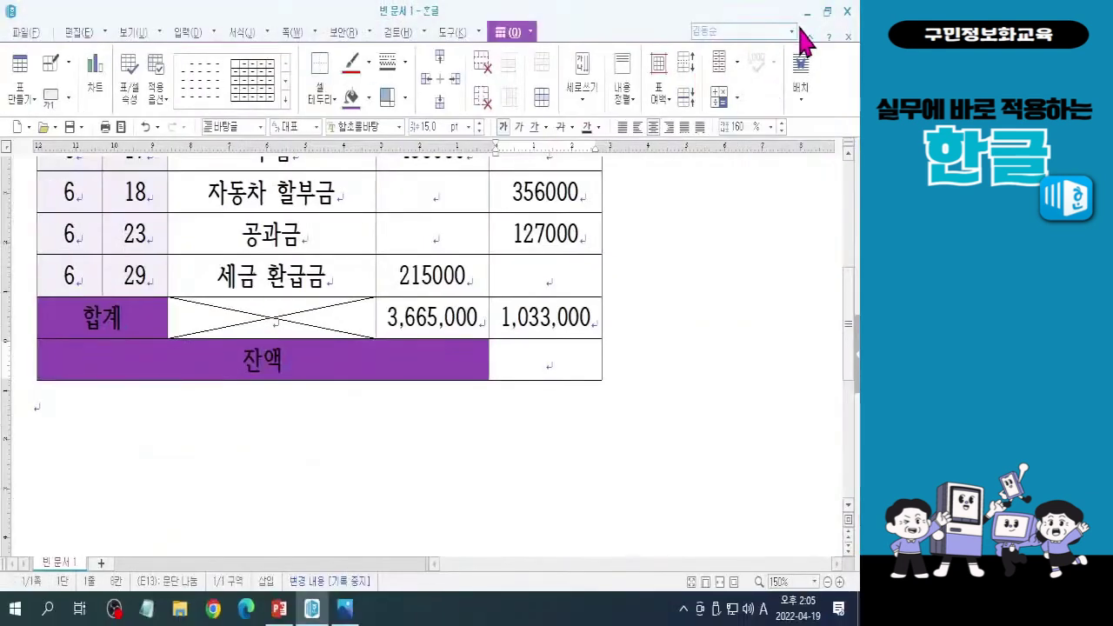
pyautogui.click(614, 52)
pyautogui.click(756, 353)
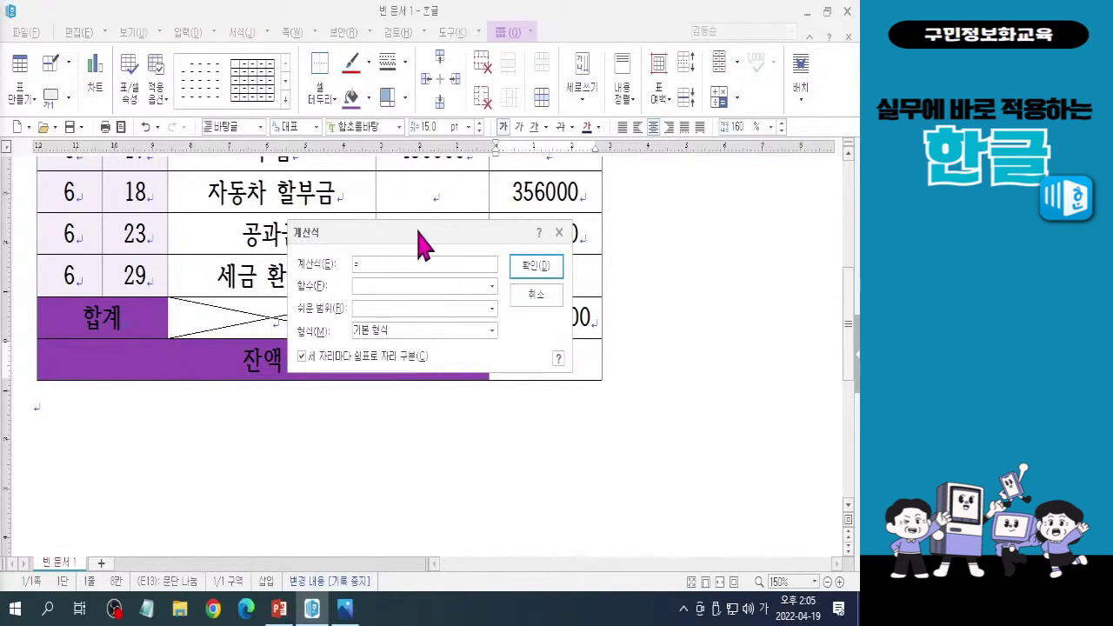
pyautogui.moveTo(417, 235); pyautogui.dragTo(502, 365)
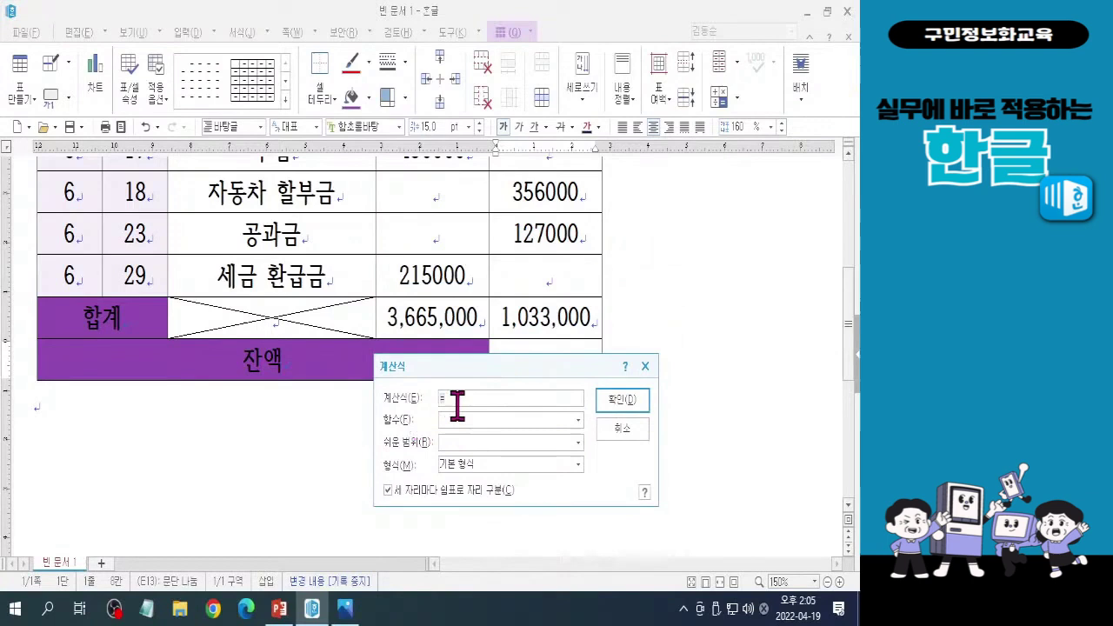
pyautogui.press('ctrl')
pyautogui.press('ctrl')
pyautogui.press('ctrl')
pyautogui.moveTo(489, 371); pyautogui.dragTo(489, 391)
pyautogui.moveTo(440, 342)
pyautogui.mouseDown()
pyautogui.moveTo(401, 339)
pyautogui.moveTo(379, 316)
pyautogui.moveTo(414, 294)
pyautogui.moveTo(469, 297)
pyautogui.moveTo(482, 329)
pyautogui.moveTo(437, 343)
pyautogui.mouseUp()
pyautogui.moveTo(510, 341)
pyautogui.mouseDown()
pyautogui.moveTo(553, 338)
pyautogui.moveTo(494, 307)
pyautogui.moveTo(549, 291)
pyautogui.moveTo(600, 319)
pyautogui.moveTo(552, 339)
pyautogui.mouseUp()
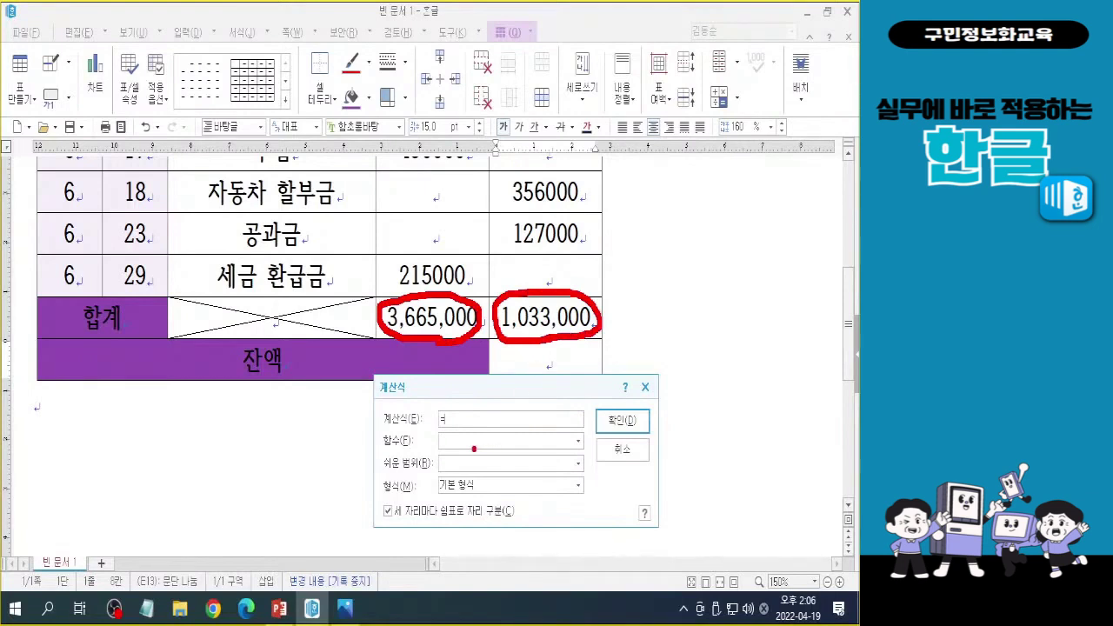
pyautogui.hotkey('ctrl', 'z')
pyautogui.hotkey('ctrl', 'z')
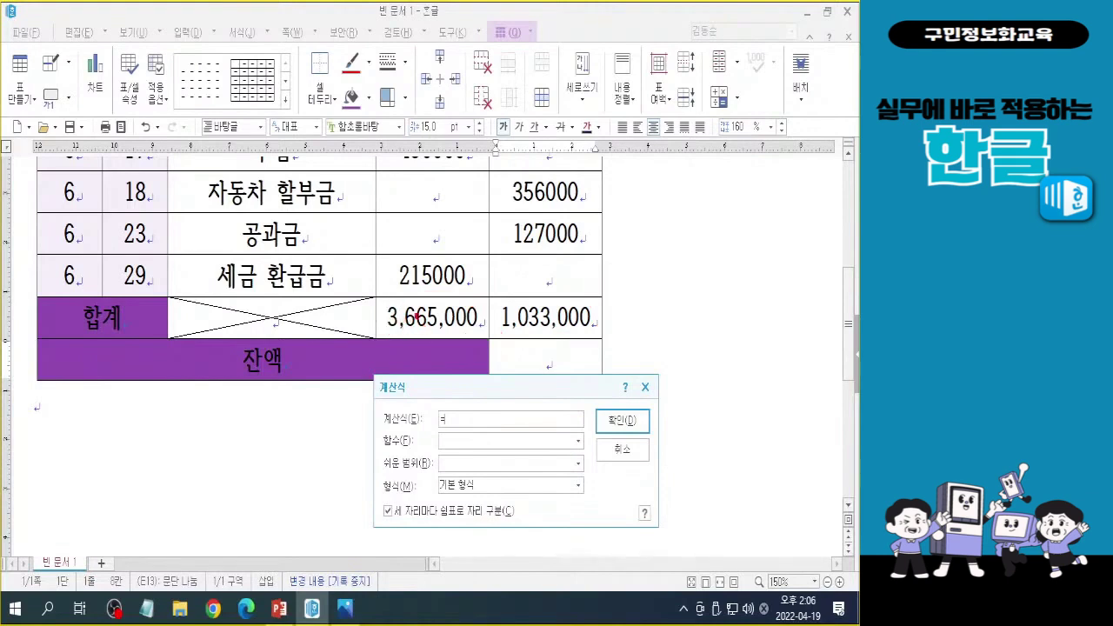
pyautogui.moveTo(399, 314)
pyautogui.mouseDown()
pyautogui.moveTo(432, 313)
pyautogui.moveTo(485, 337)
pyautogui.mouseUp()
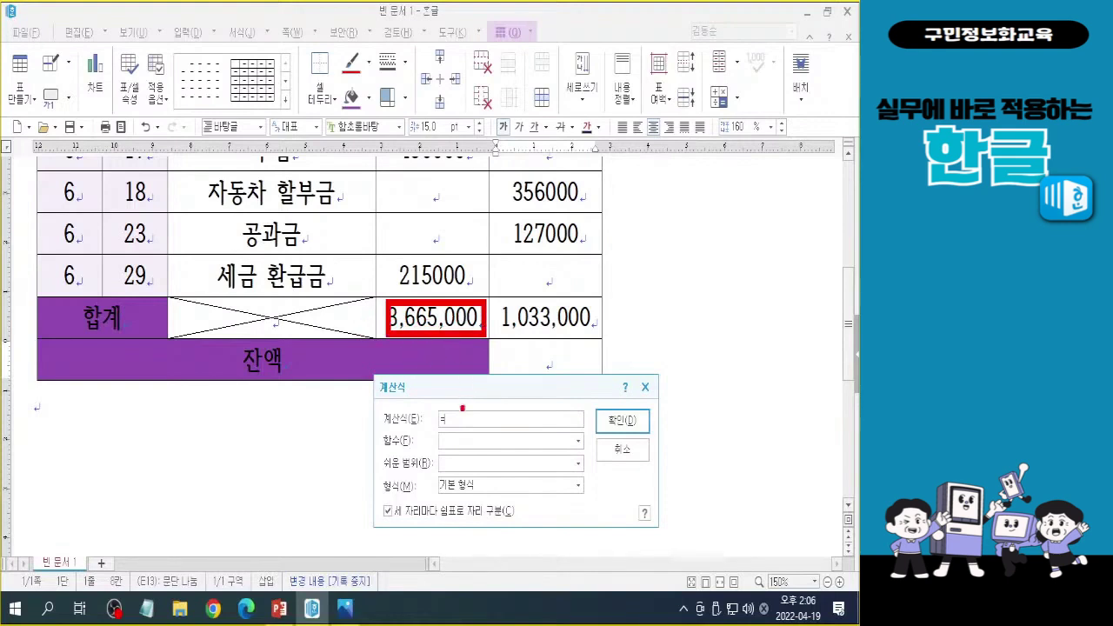
pyautogui.press('Escape')
# Step: Enter the formula =d12-e12 to calculate the 잔액 cell
pyautogui.write('ㅇ')
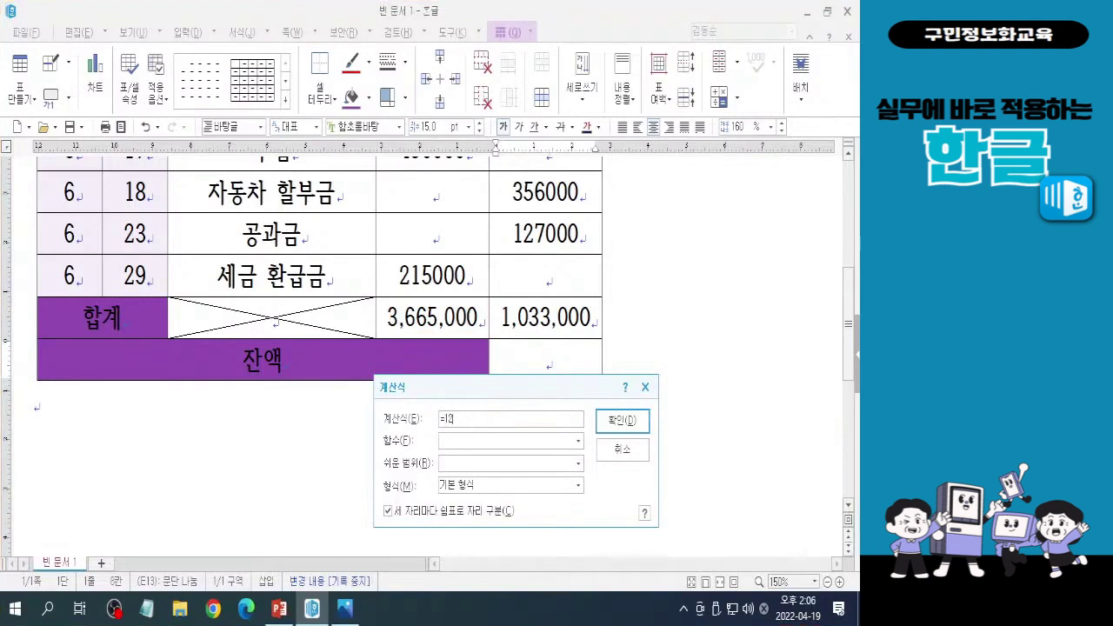
pyautogui.write('d12-e12')
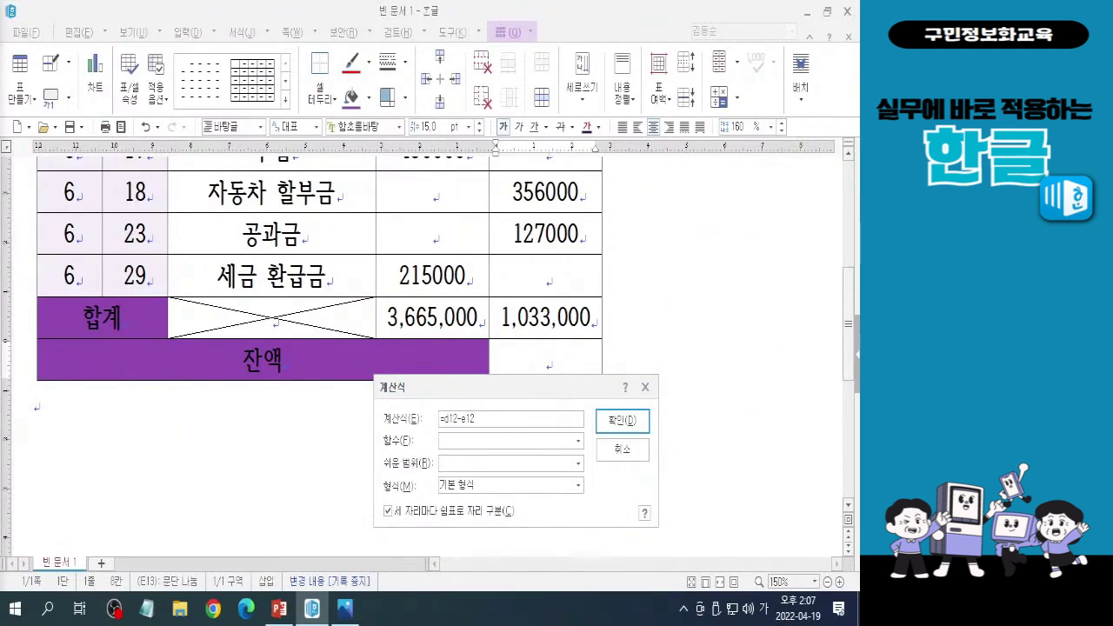
pyautogui.click(636, 426)
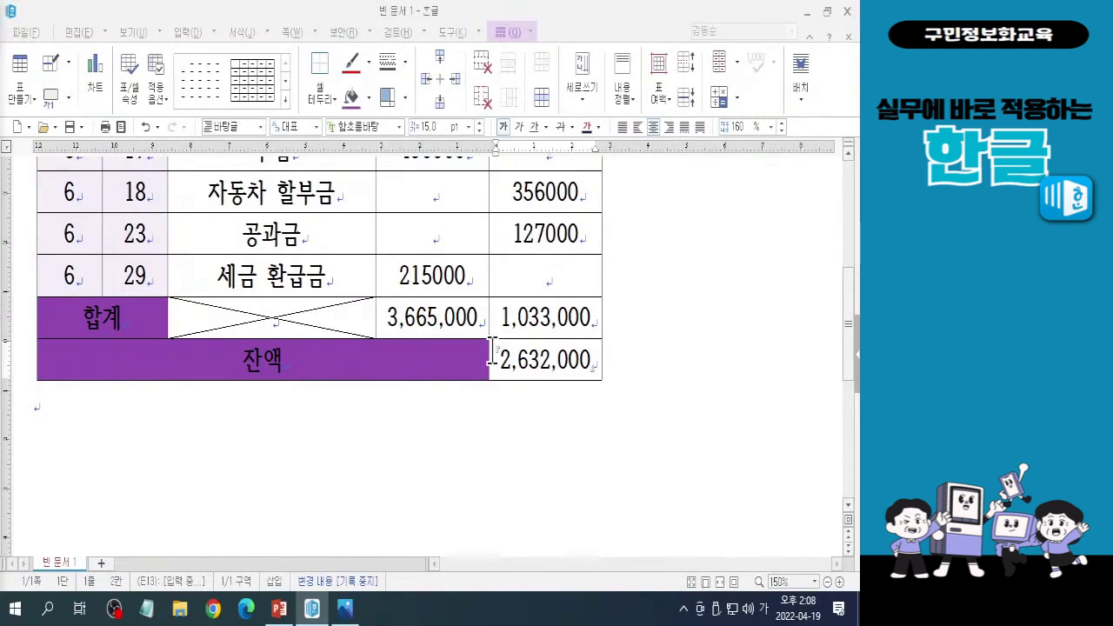
pyautogui.click(553, 352)
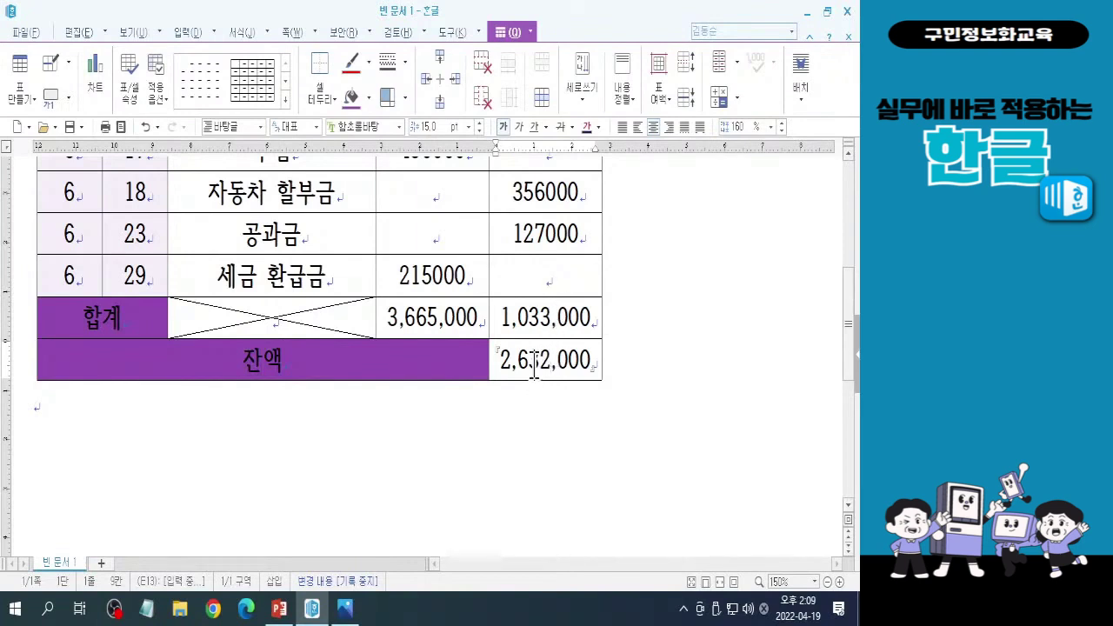
pyautogui.moveTo(855, 348); pyautogui.dragTo(854, 302)
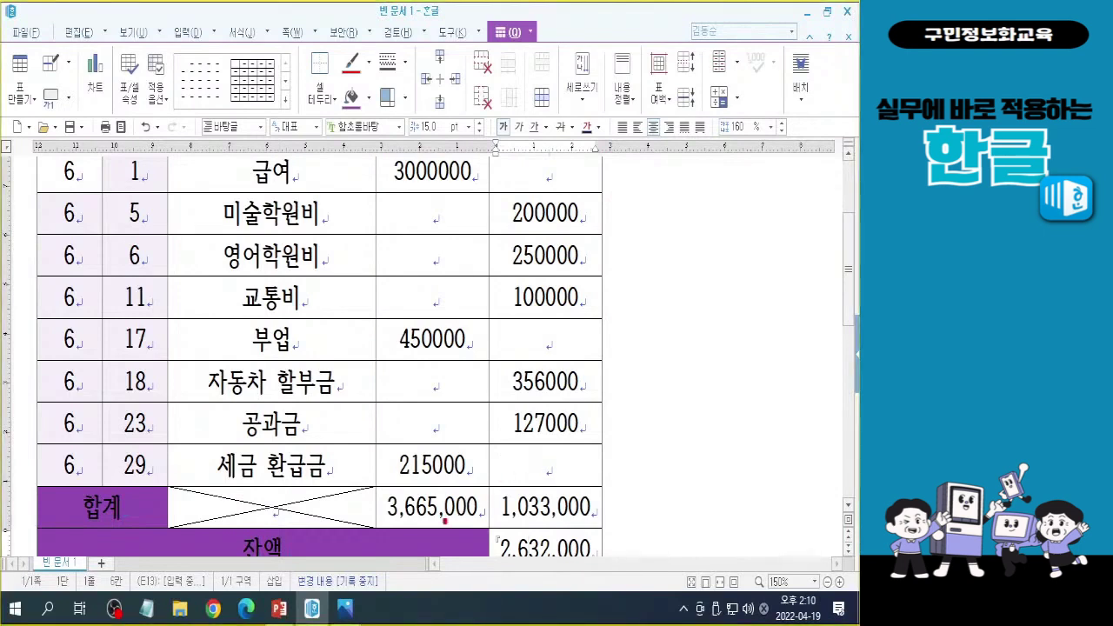
pyautogui.moveTo(404, 525)
pyautogui.mouseDown()
pyautogui.moveTo(393, 509)
pyautogui.moveTo(406, 501)
pyautogui.moveTo(407, 521)
pyautogui.moveTo(448, 505)
pyautogui.moveTo(442, 527)
pyautogui.mouseUp()
pyautogui.moveTo(513, 503)
pyautogui.mouseDown()
pyautogui.moveTo(506, 520)
pyautogui.moveTo(564, 504)
pyautogui.moveTo(548, 526)
pyautogui.mouseUp()
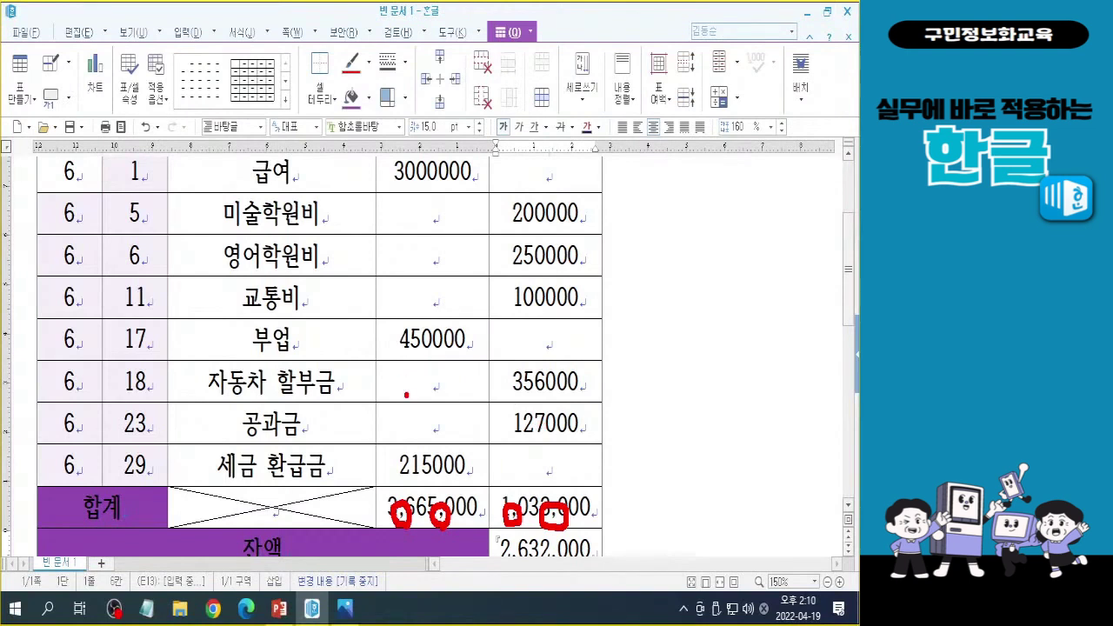
pyautogui.press('Escape')
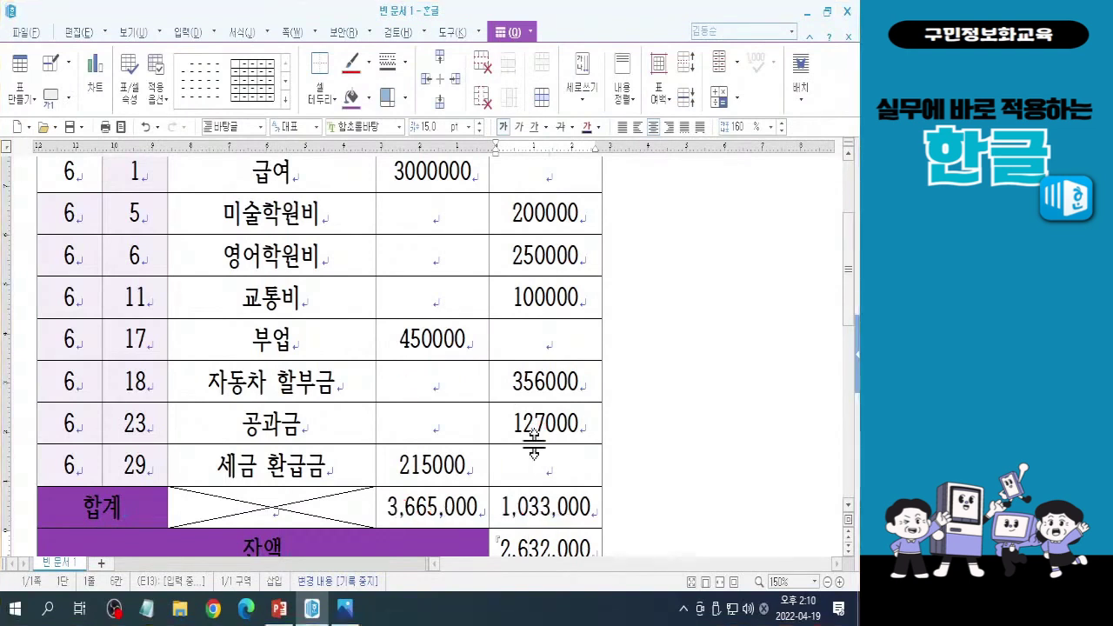
# Step: Add thousands separators to the 수입 and 지출 amounts from the 급여 row through the 세금 환급금 row
pyautogui.moveTo(851, 314); pyautogui.dragTo(852, 304)
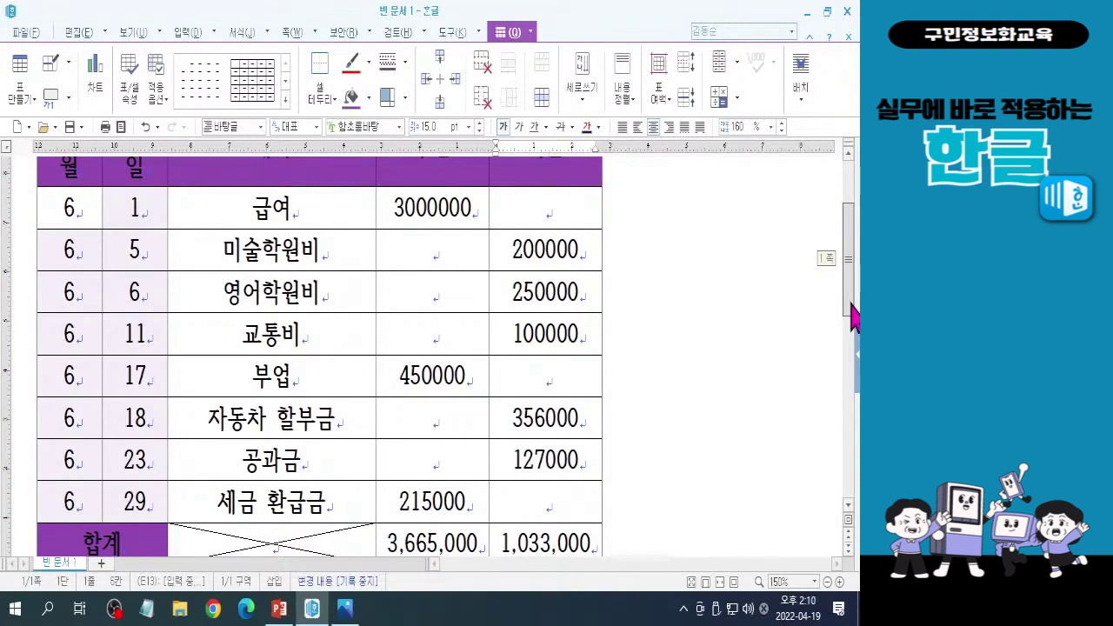
pyautogui.moveTo(853, 317); pyautogui.dragTo(853, 318)
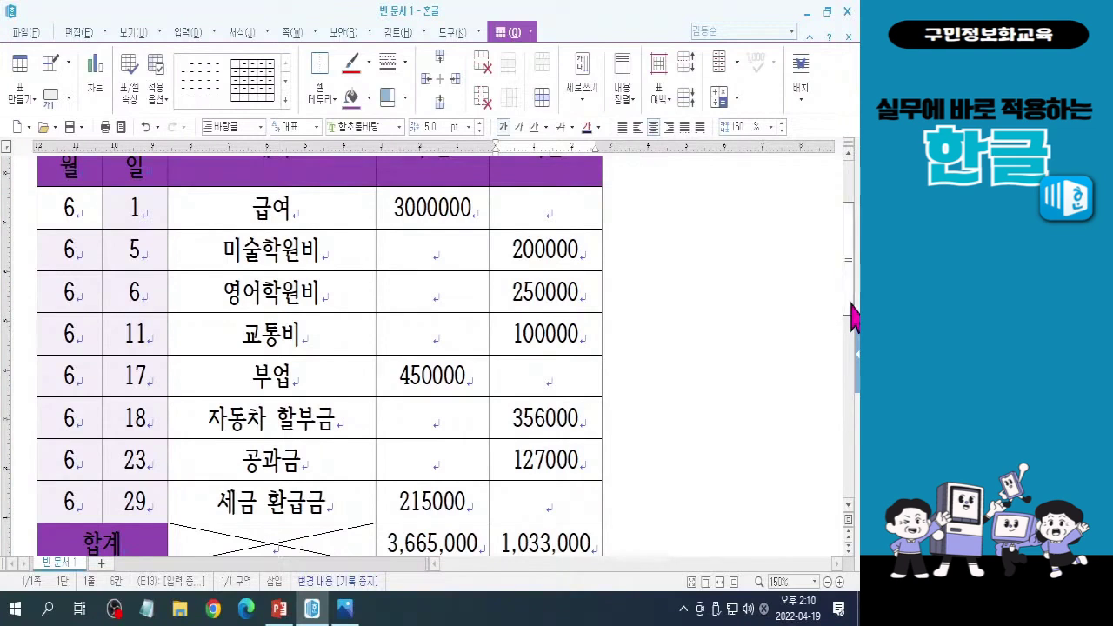
pyautogui.click(419, 213)
pyautogui.moveTo(397, 220); pyautogui.dragTo(468, 224)
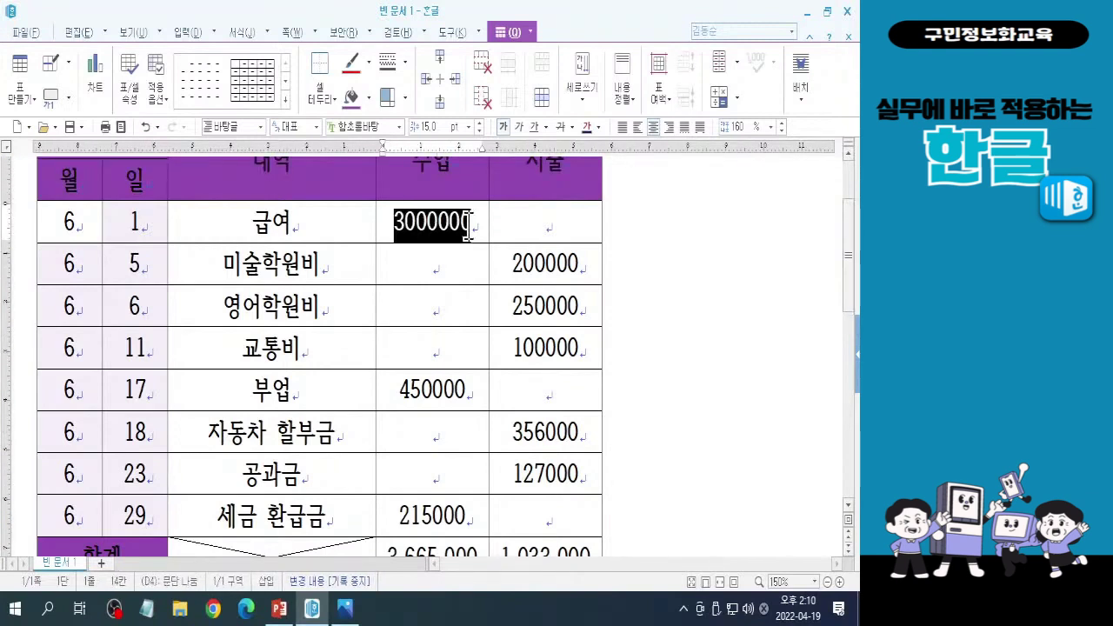
pyautogui.moveTo(468, 224); pyautogui.dragTo(545, 516)
pyautogui.moveTo(853, 322)
pyautogui.mouseDown()
pyautogui.moveTo(857, 341)
pyautogui.moveTo(853, 316)
pyautogui.mouseUp()
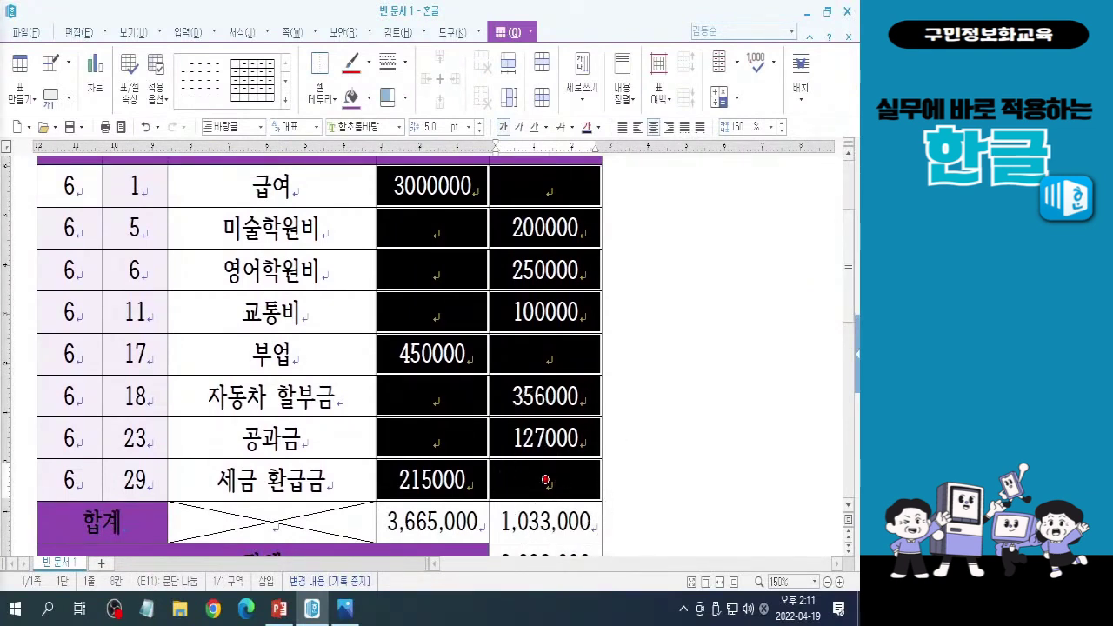
pyautogui.press('Hangul')
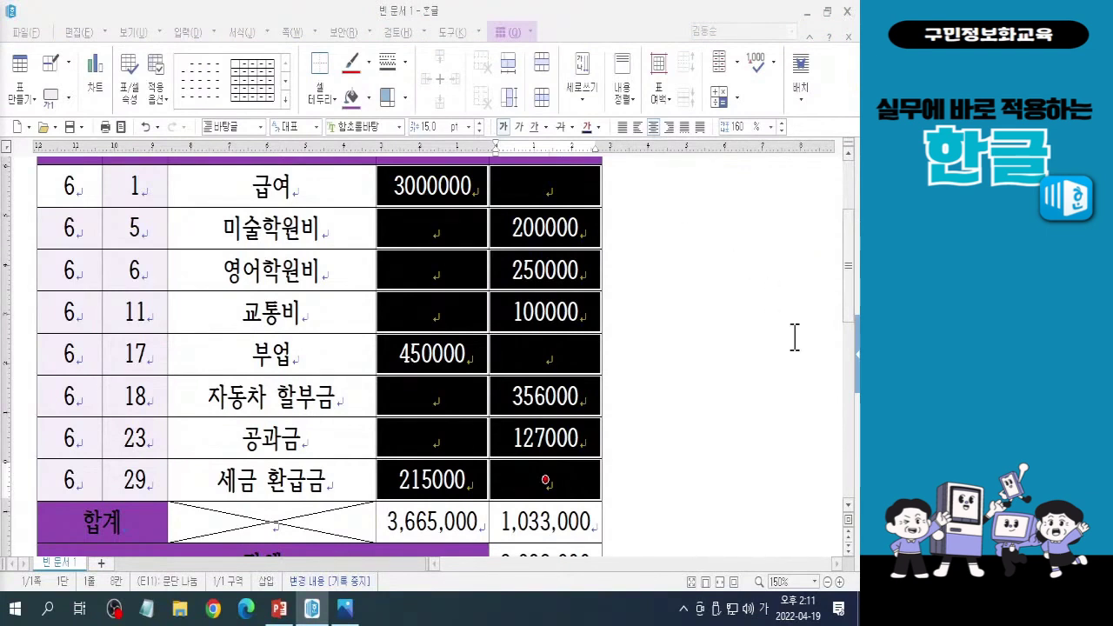
pyautogui.scroll(1, 850, 320)
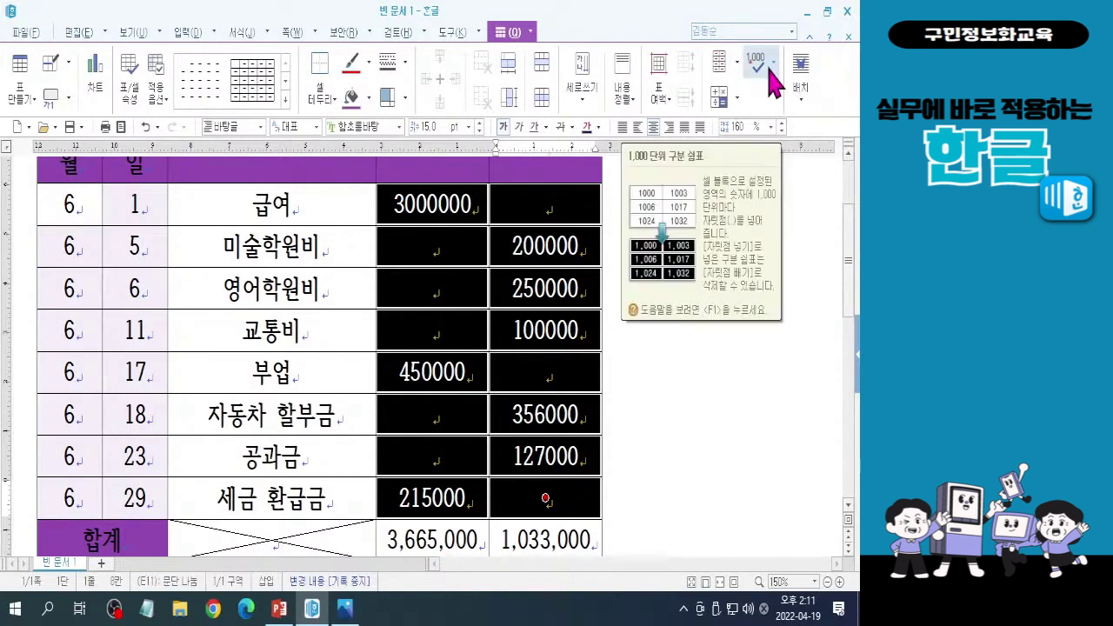
pyautogui.click(770, 72)
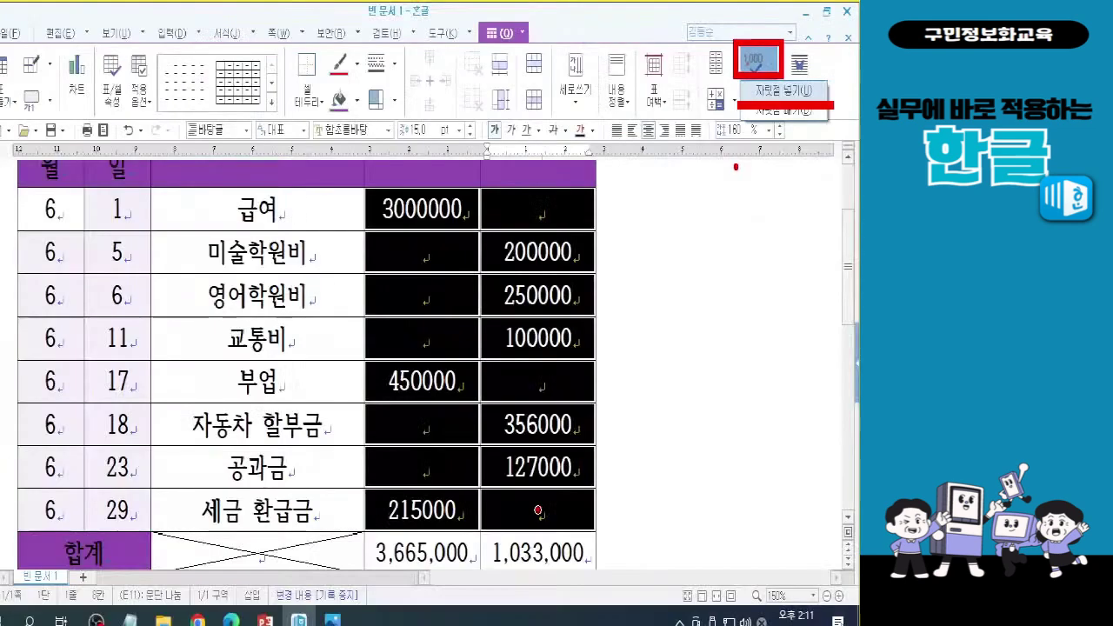
pyautogui.click(666, 94)
pyautogui.click(761, 78)
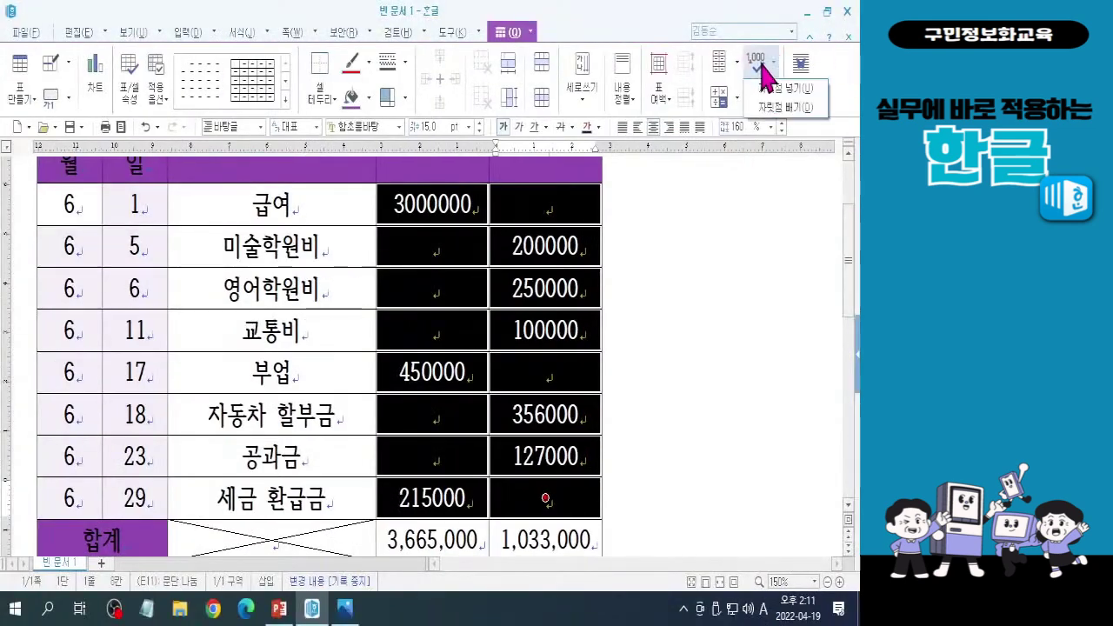
pyautogui.click(778, 95)
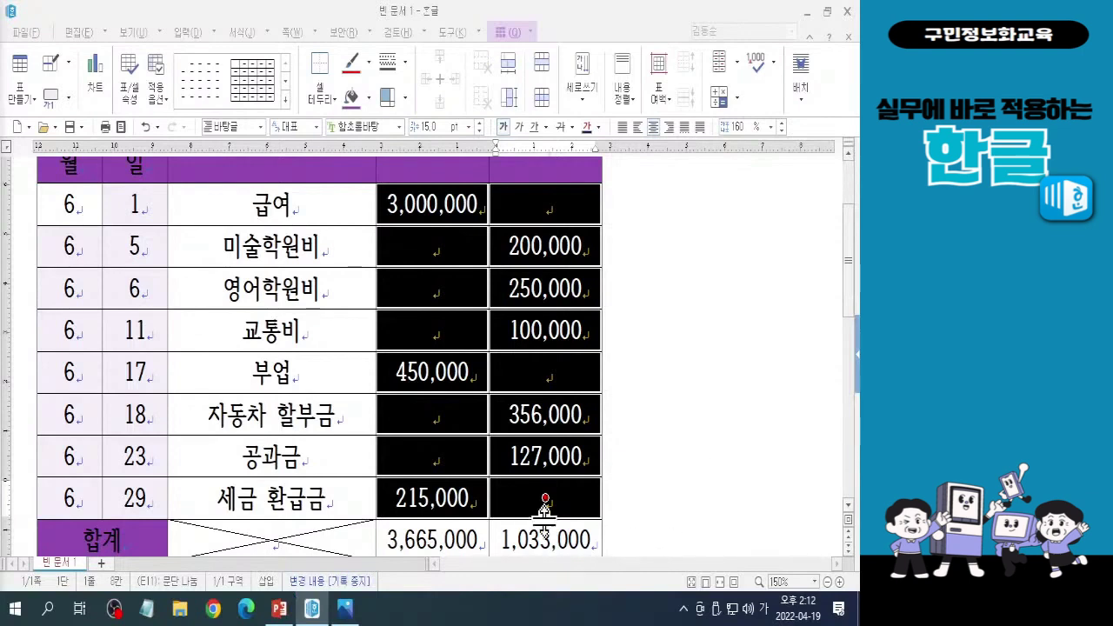
pyautogui.click(705, 435)
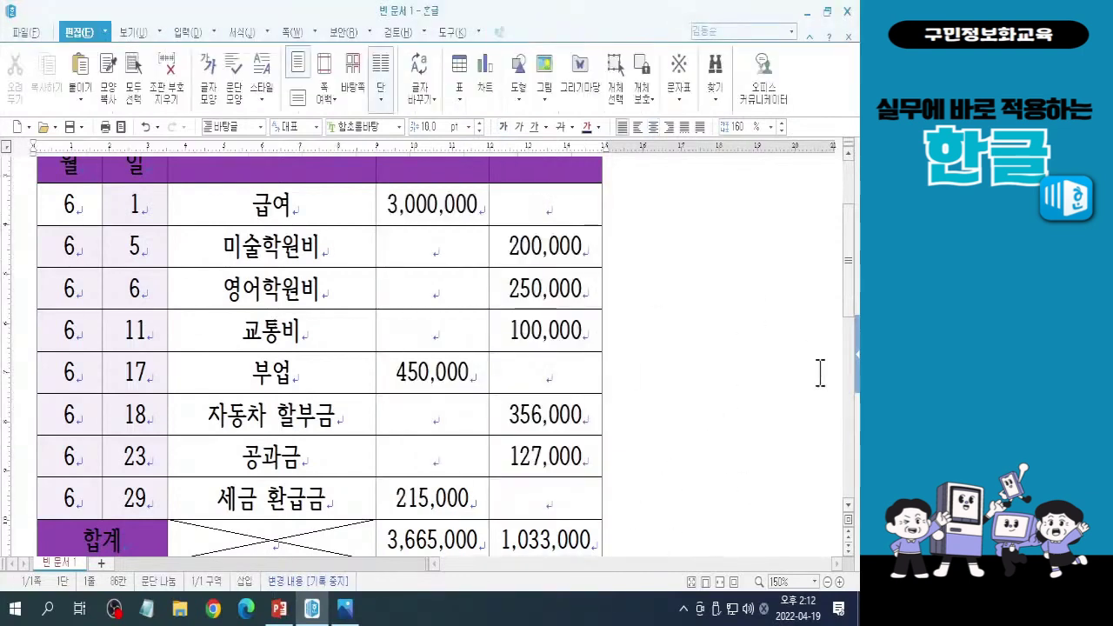
# Step: Turn on the page outline view (쪽 윤곽) and set the document zoom to 125%
pyautogui.moveTo(853, 300)
pyautogui.mouseDown()
pyautogui.moveTo(852, 313)
pyautogui.moveTo(853, 284)
pyautogui.mouseUp()
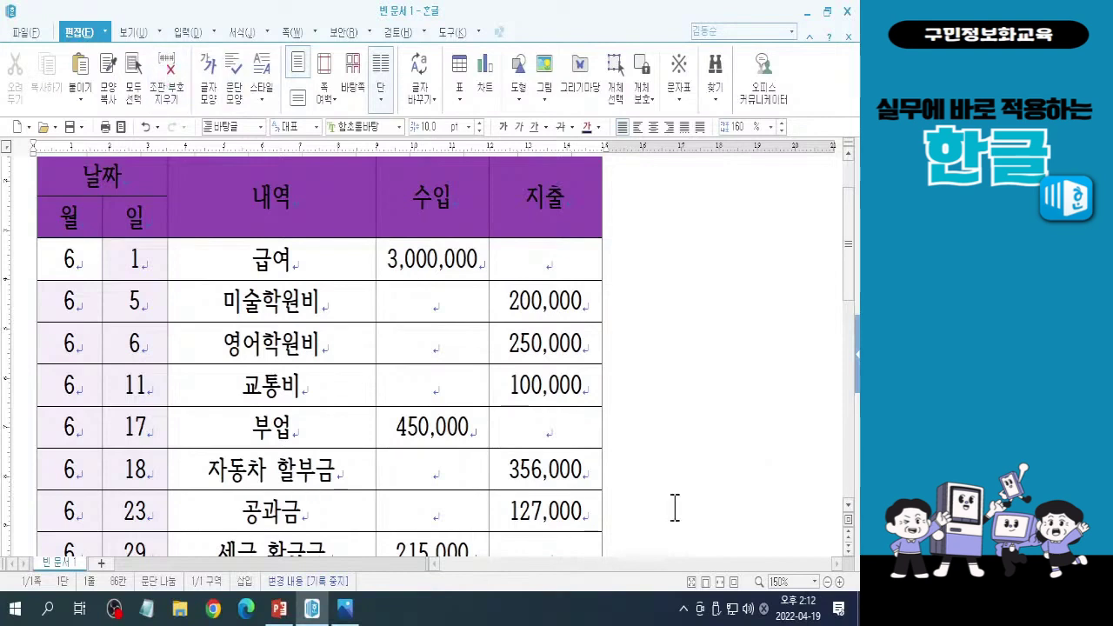
pyautogui.click(140, 33)
pyautogui.click(14, 74)
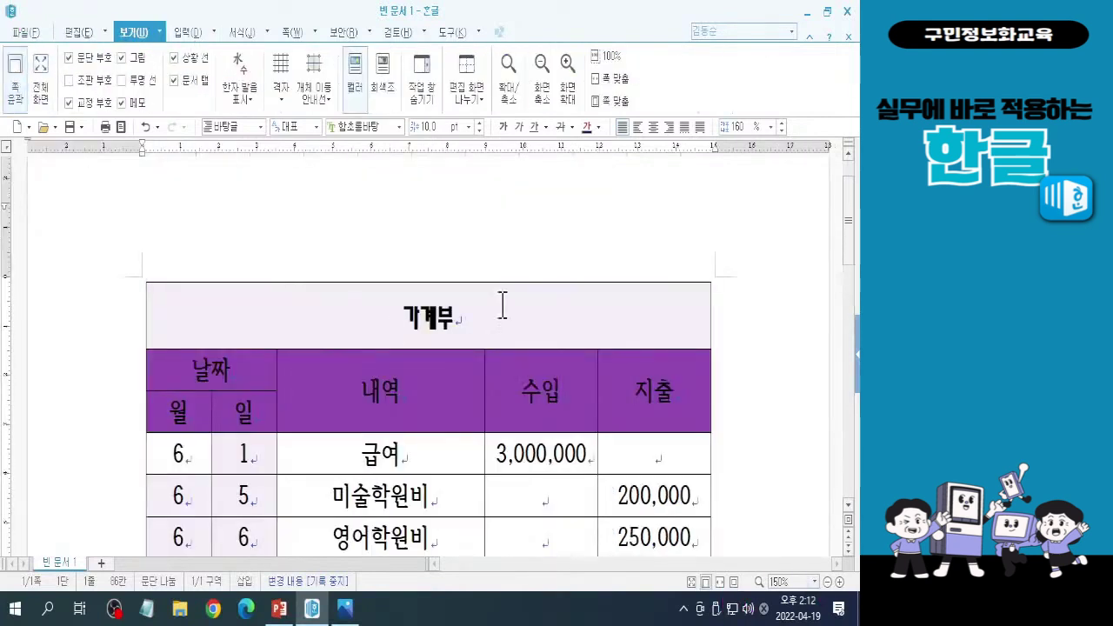
pyautogui.scroll(-2, 514, 296)
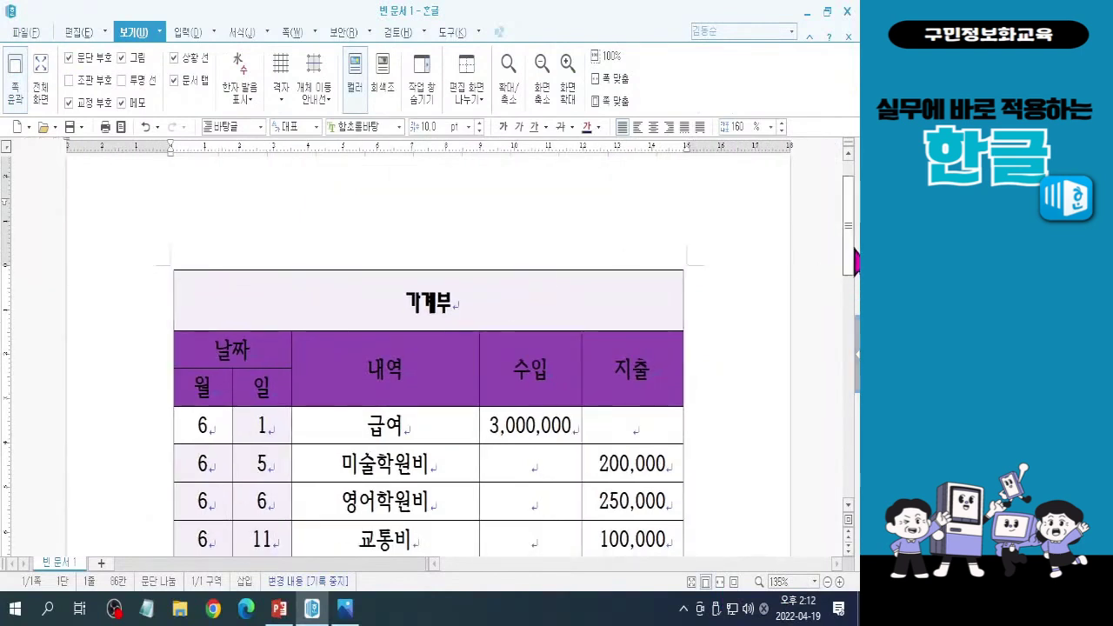
pyautogui.scroll(-3, 853, 261)
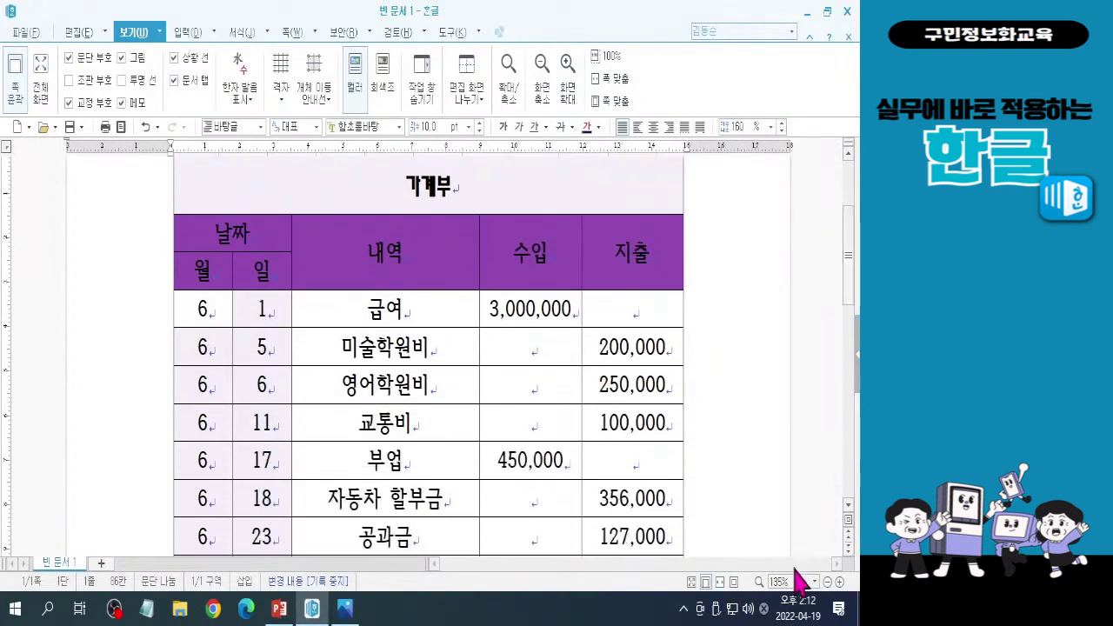
pyautogui.click(815, 582)
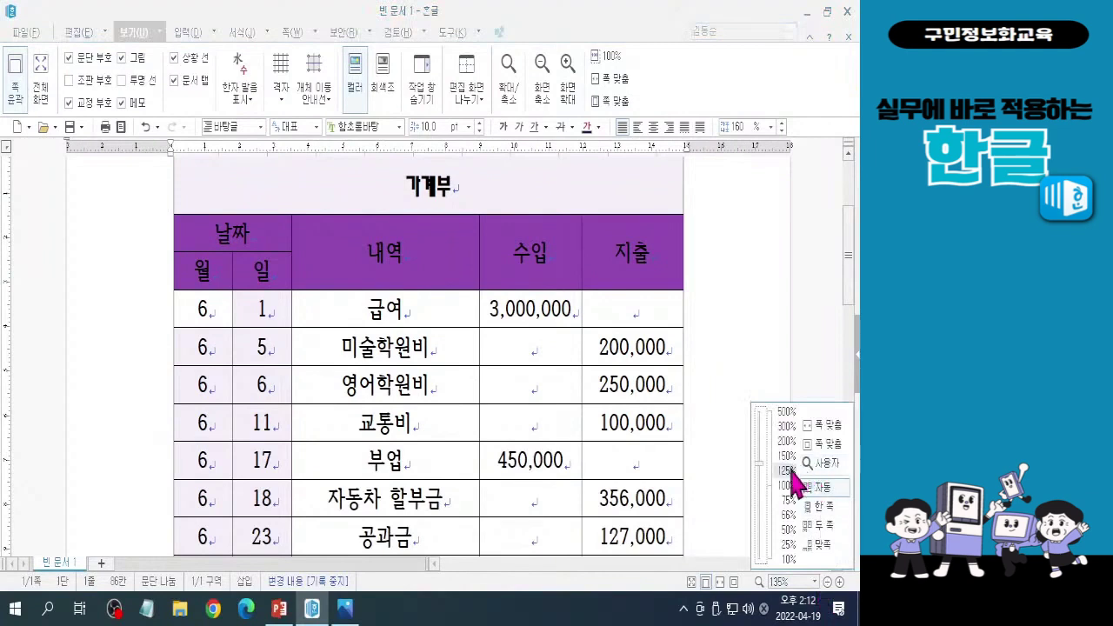
pyautogui.click(792, 475)
pyautogui.moveTo(852, 291); pyautogui.dragTo(855, 318)
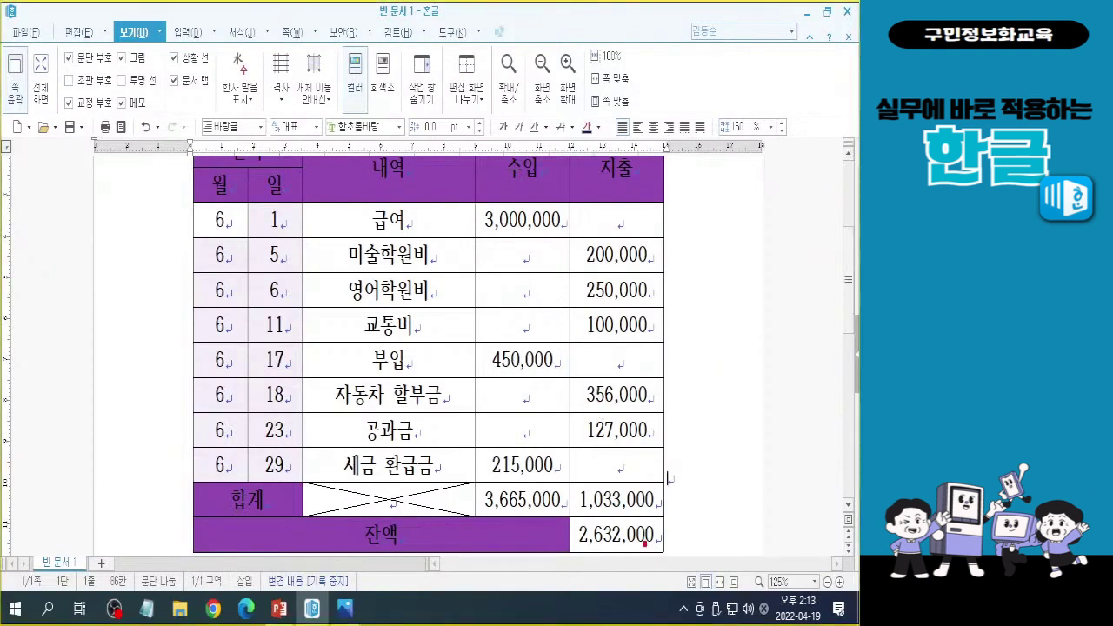
pyautogui.moveTo(652, 557)
pyautogui.mouseDown()
pyautogui.moveTo(590, 555)
pyautogui.moveTo(573, 531)
pyautogui.moveTo(665, 528)
pyautogui.moveTo(642, 551)
pyautogui.mouseUp()
pyautogui.moveTo(551, 511)
pyautogui.mouseDown()
pyautogui.moveTo(489, 511)
pyautogui.moveTo(510, 479)
pyautogui.moveTo(559, 489)
pyautogui.moveTo(562, 515)
pyautogui.mouseUp()
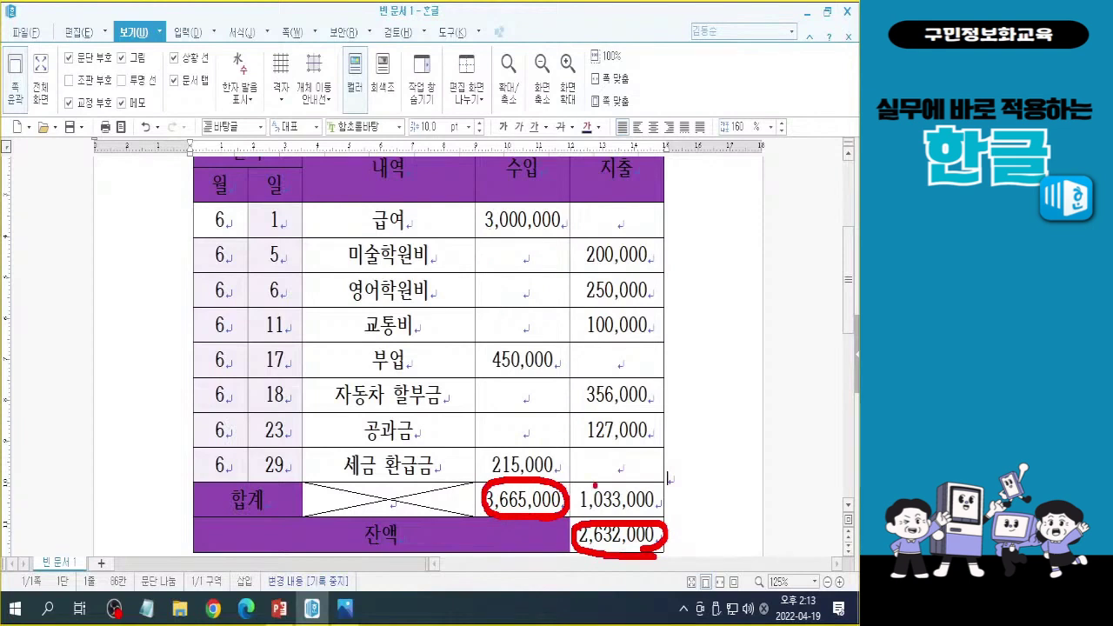
pyautogui.moveTo(644, 514)
pyautogui.mouseDown()
pyautogui.moveTo(577, 507)
pyautogui.moveTo(579, 471)
pyautogui.moveTo(647, 467)
pyautogui.moveTo(653, 514)
pyautogui.mouseUp()
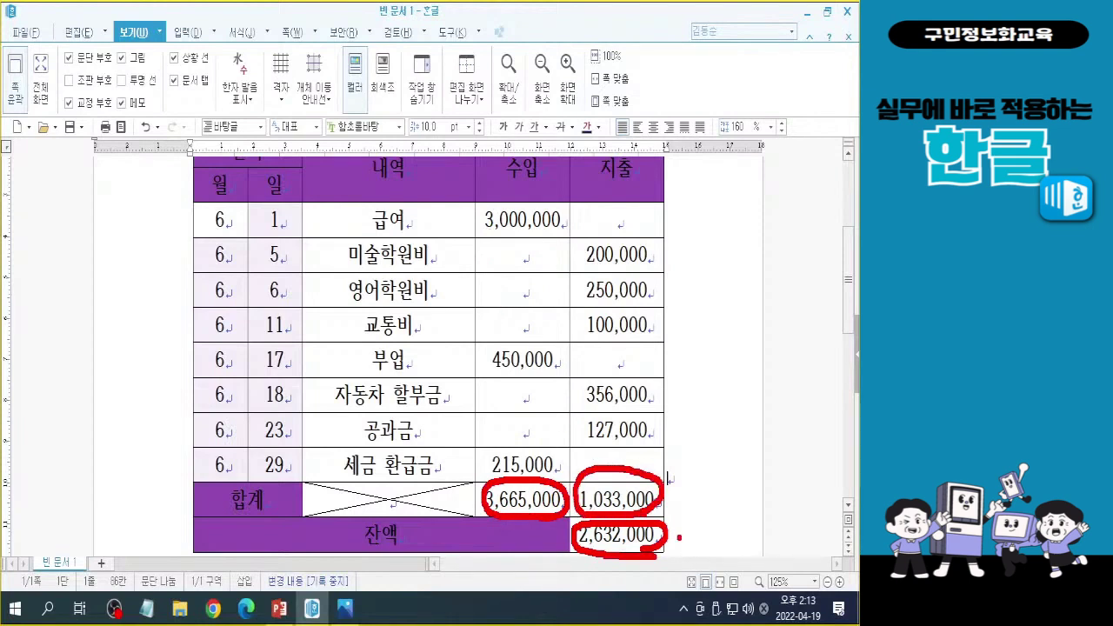
pyautogui.hotkey('ctrl', 'z')
pyautogui.hotkey('ctrl', 'z')
pyautogui.hotkey('ctrl', 'z')
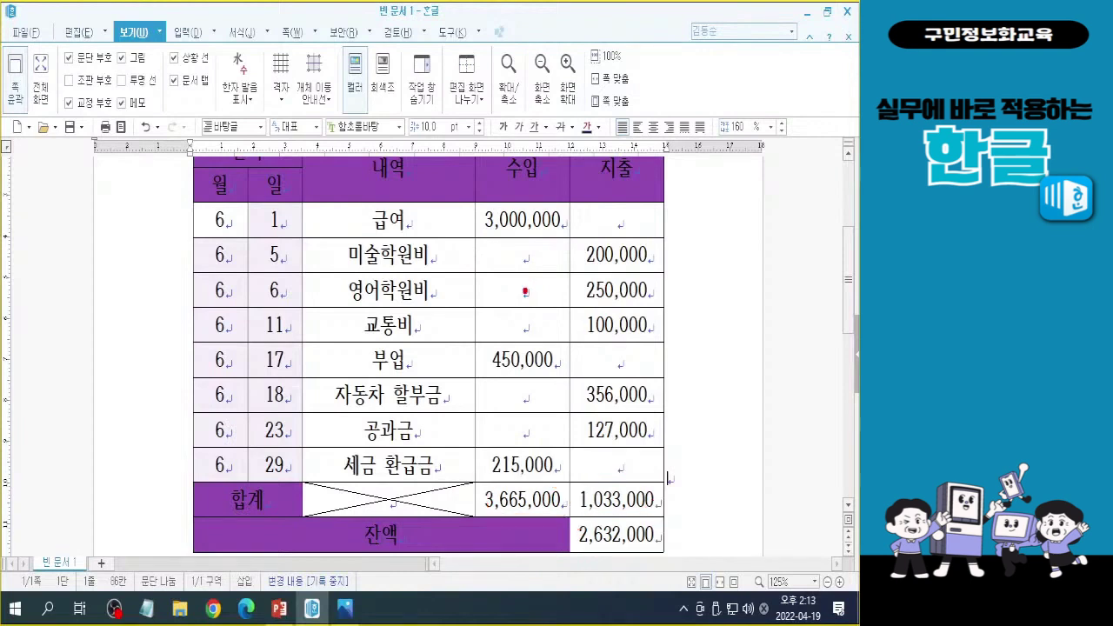
pyautogui.moveTo(474, 201)
pyautogui.mouseDown()
pyautogui.moveTo(604, 406)
pyautogui.moveTo(653, 435)
pyautogui.moveTo(669, 486)
pyautogui.moveTo(661, 474)
pyautogui.mouseUp()
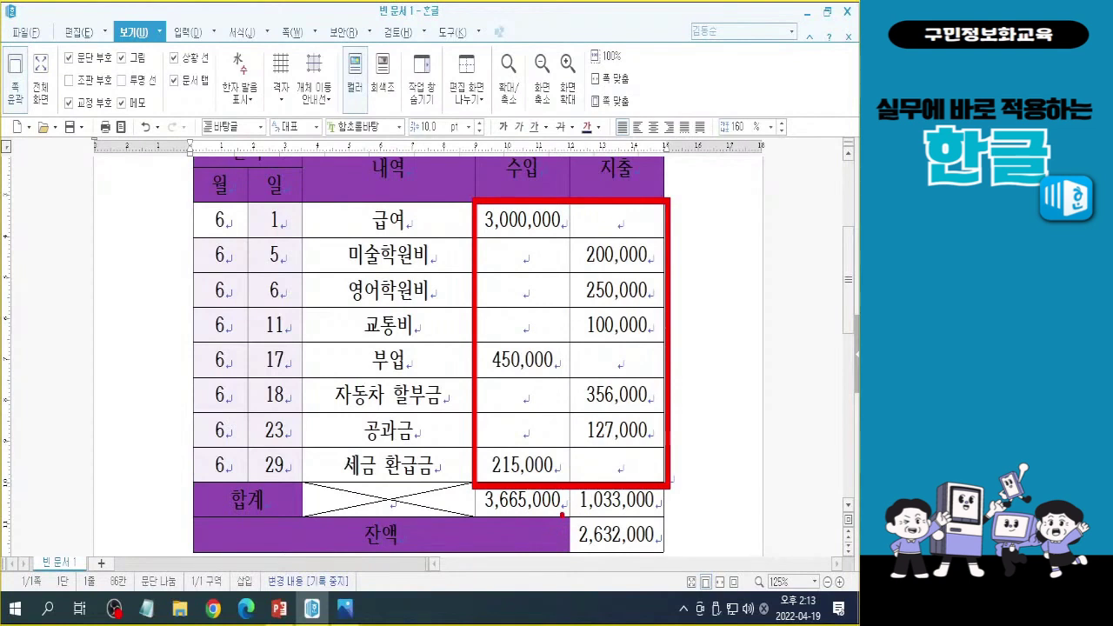
pyautogui.press('Escape')
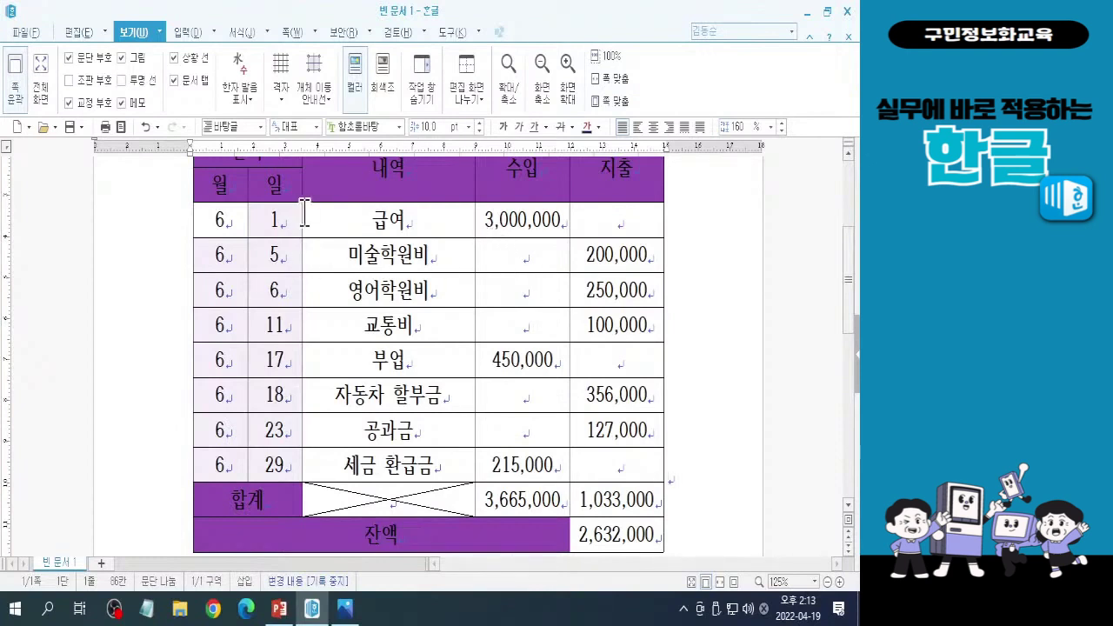
# Step: Change the 수입 amount in the 급여 row to 3,100,000
pyautogui.click(512, 220)
pyautogui.click(512, 222)
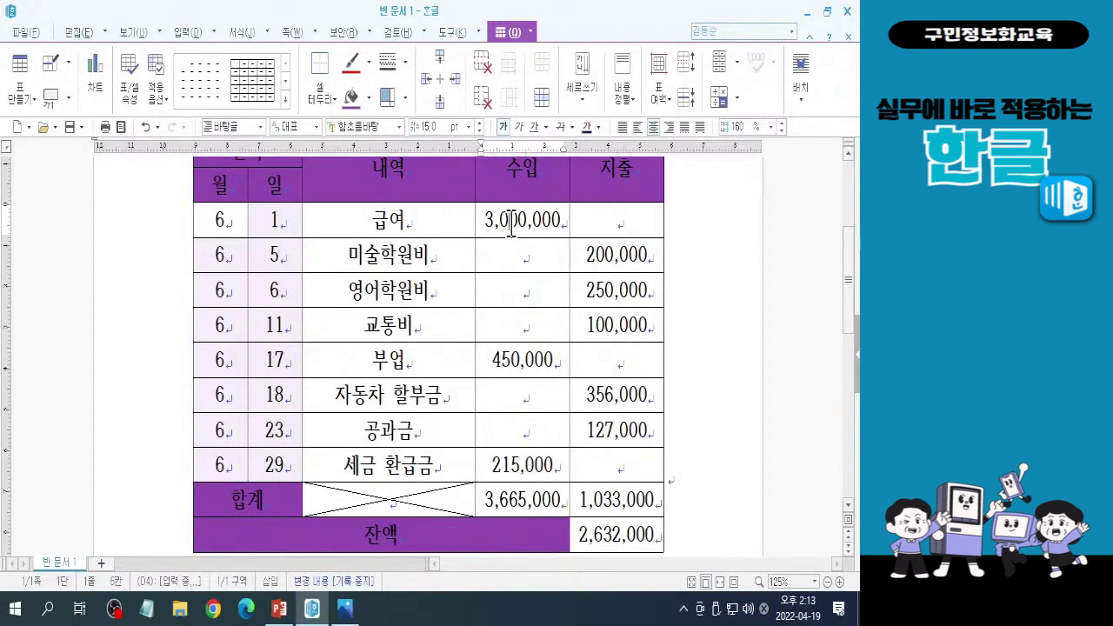
pyautogui.press('BackSpace')
pyautogui.write('1')
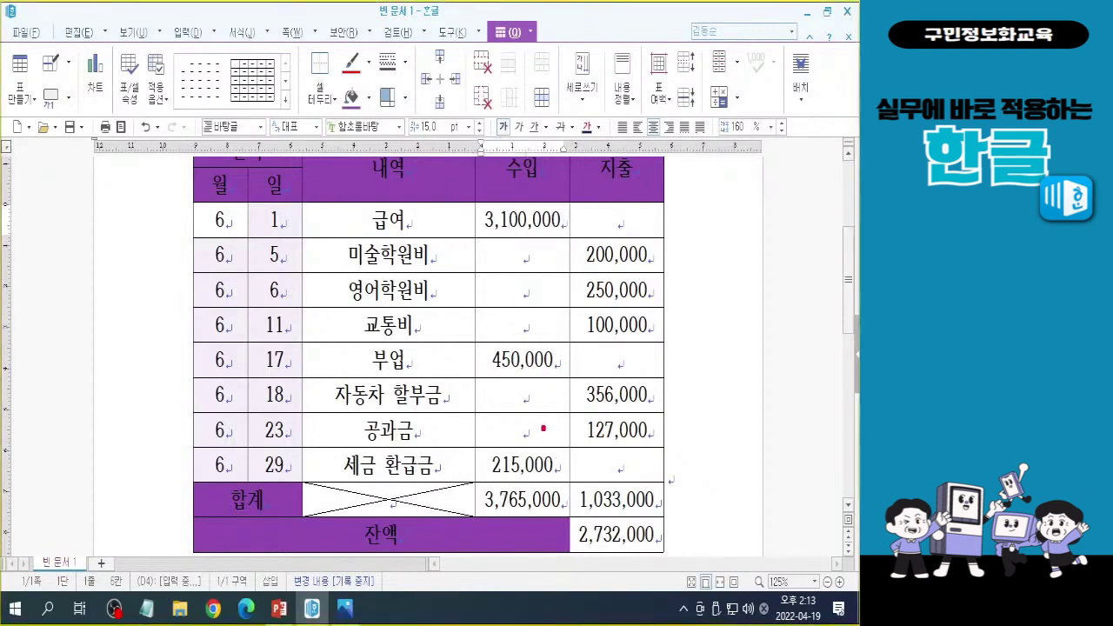
pyautogui.moveTo(466, 191); pyautogui.dragTo(577, 250)
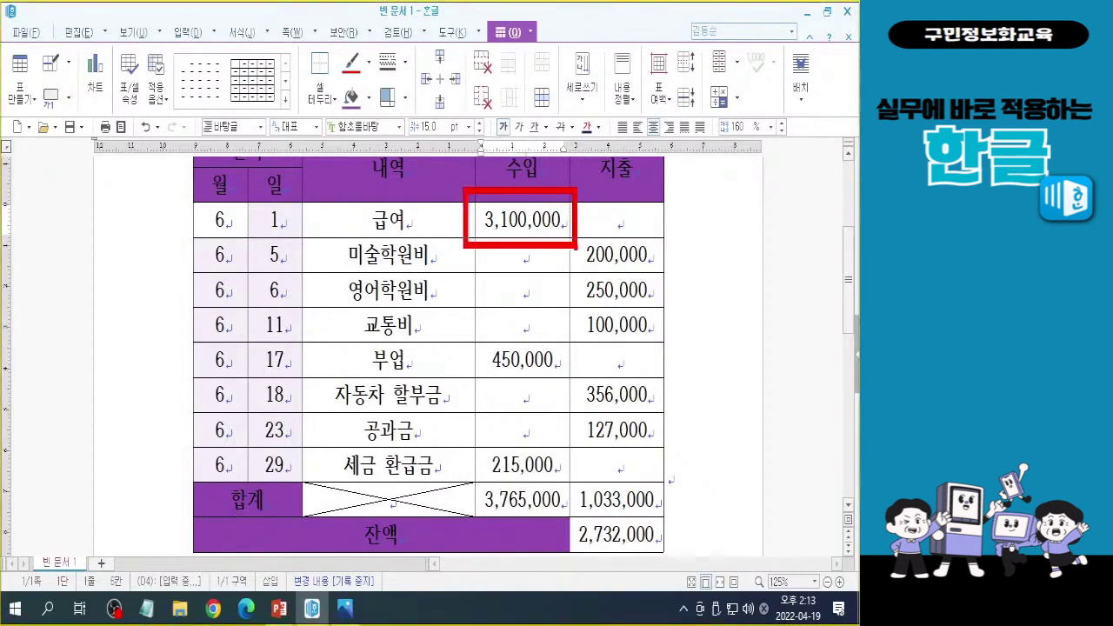
pyautogui.moveTo(471, 226)
pyautogui.mouseDown()
pyautogui.moveTo(407, 357)
pyautogui.moveTo(481, 491)
pyautogui.moveTo(480, 481)
pyautogui.moveTo(471, 485)
pyautogui.moveTo(477, 540)
pyautogui.moveTo(567, 544)
pyautogui.moveTo(574, 568)
pyautogui.mouseUp()
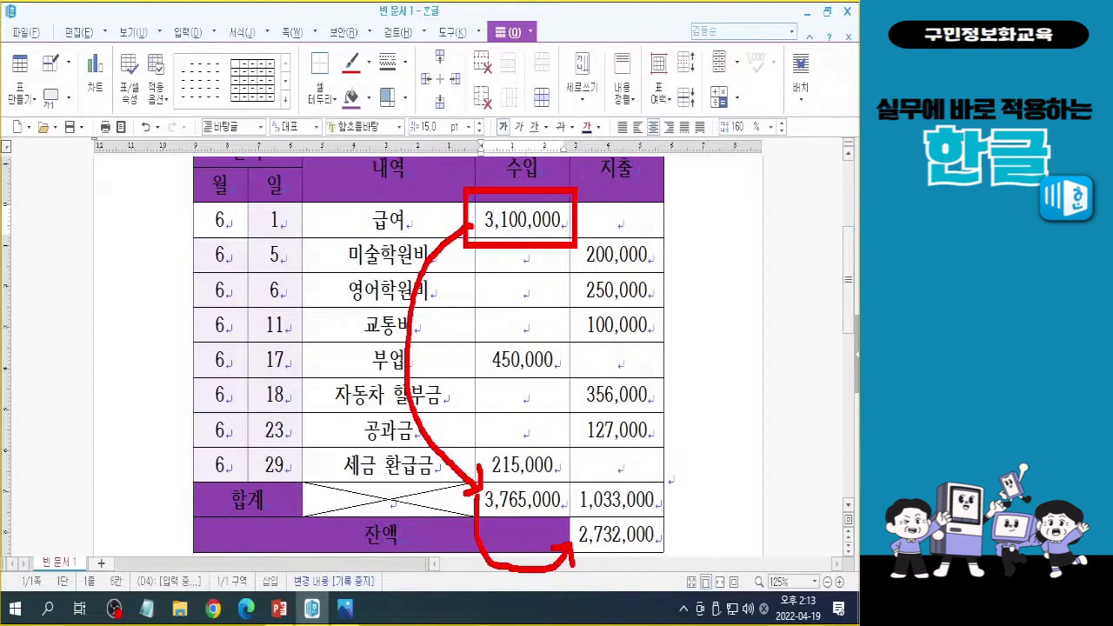
pyautogui.press('Escape')
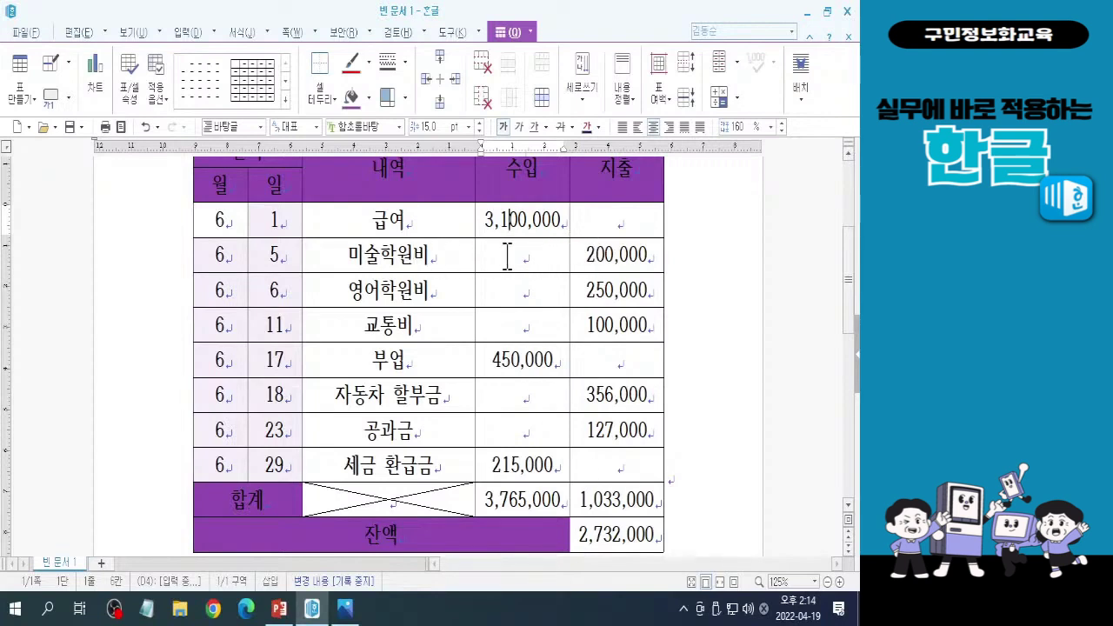
# Step: Change the 지출 amount in the 미술학원비 row to 250,000
pyautogui.click(606, 255)
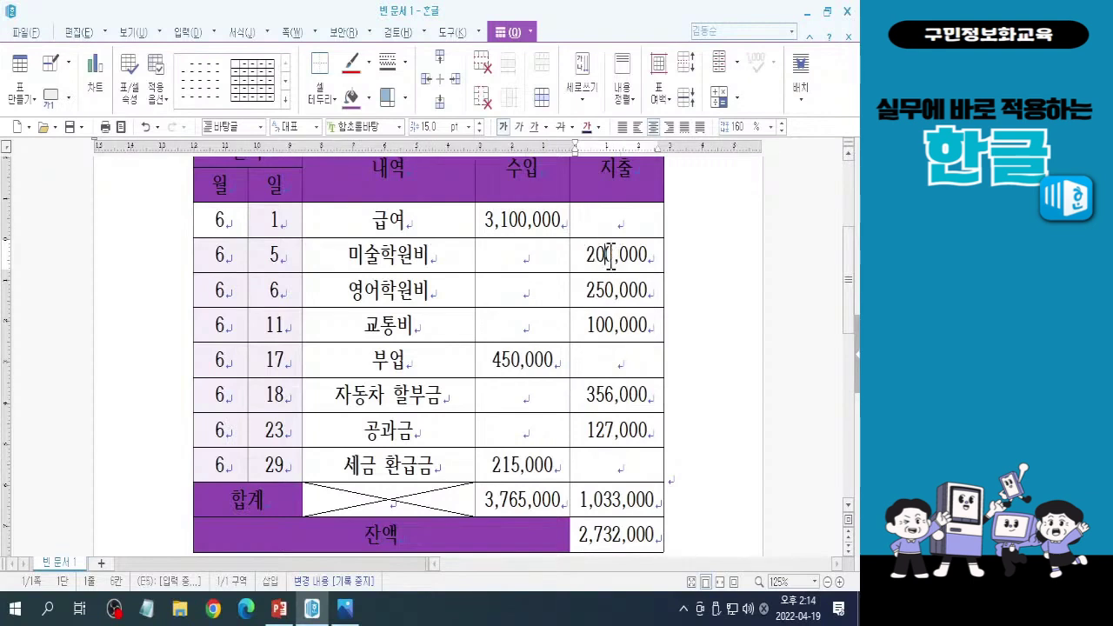
pyautogui.press('BackSpace')
pyautogui.write('5')
pyautogui.click(434, 360)
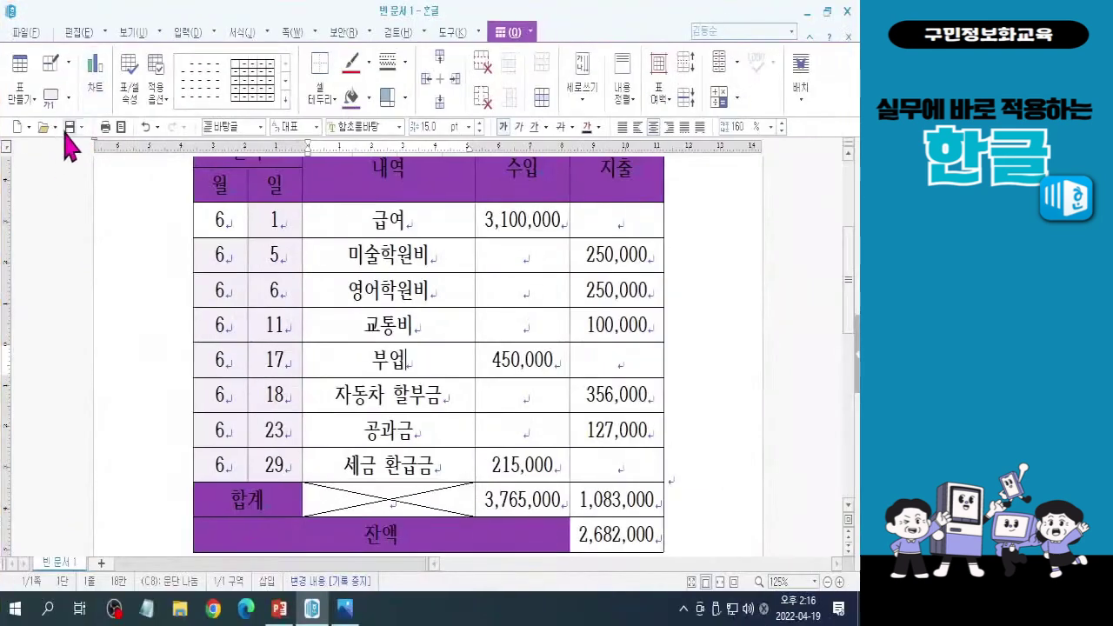
# Step: Save the document as 가계부 in hwp format in the desktop's OA 마스터 프로젝트 한글 folder
pyautogui.click(140, 246)
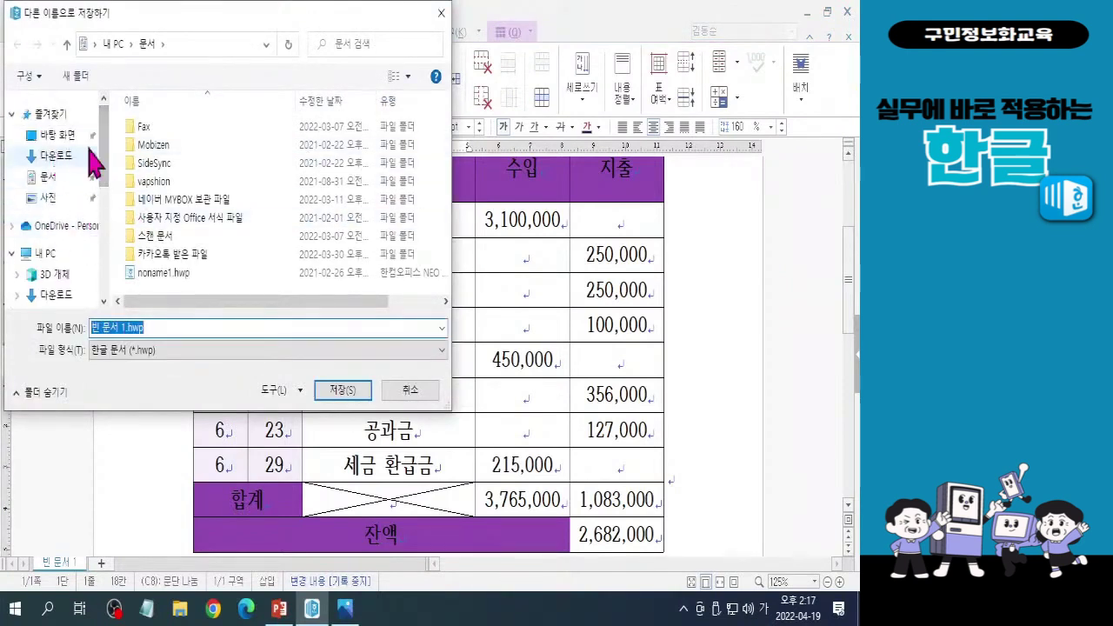
pyautogui.click(54, 135)
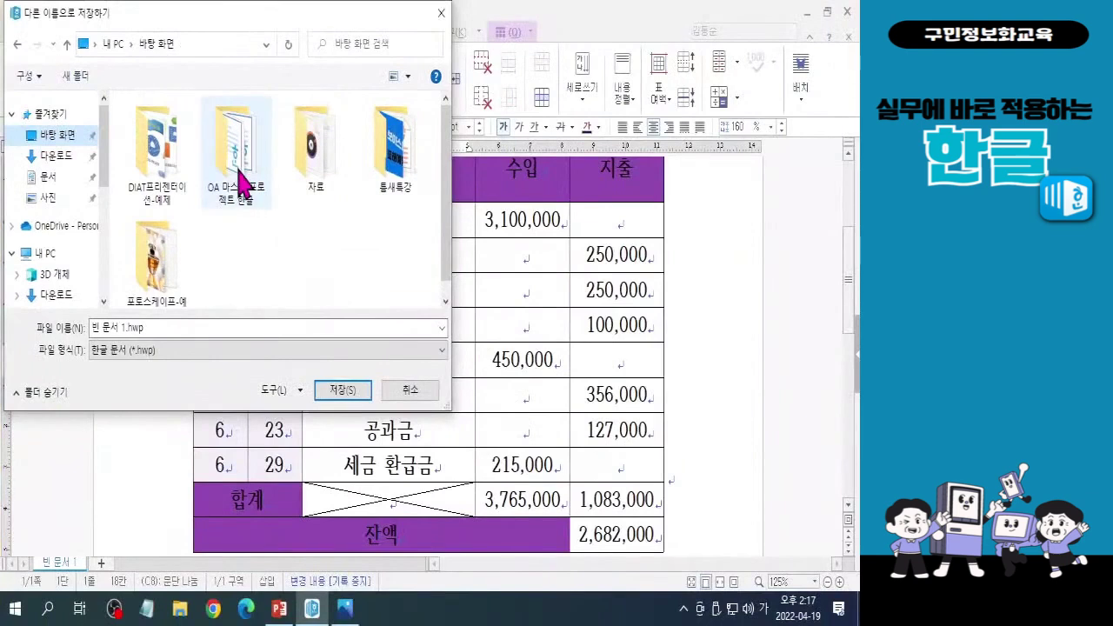
pyautogui.doubleClick(470, 208)
pyautogui.doubleClick(159, 328)
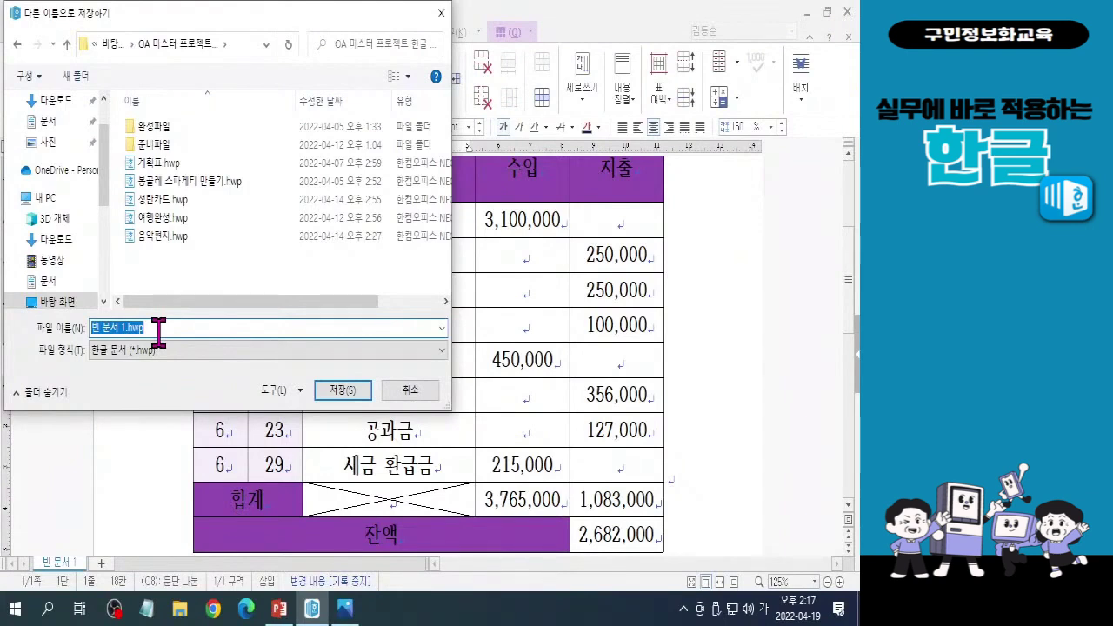
pyautogui.write('가계부')
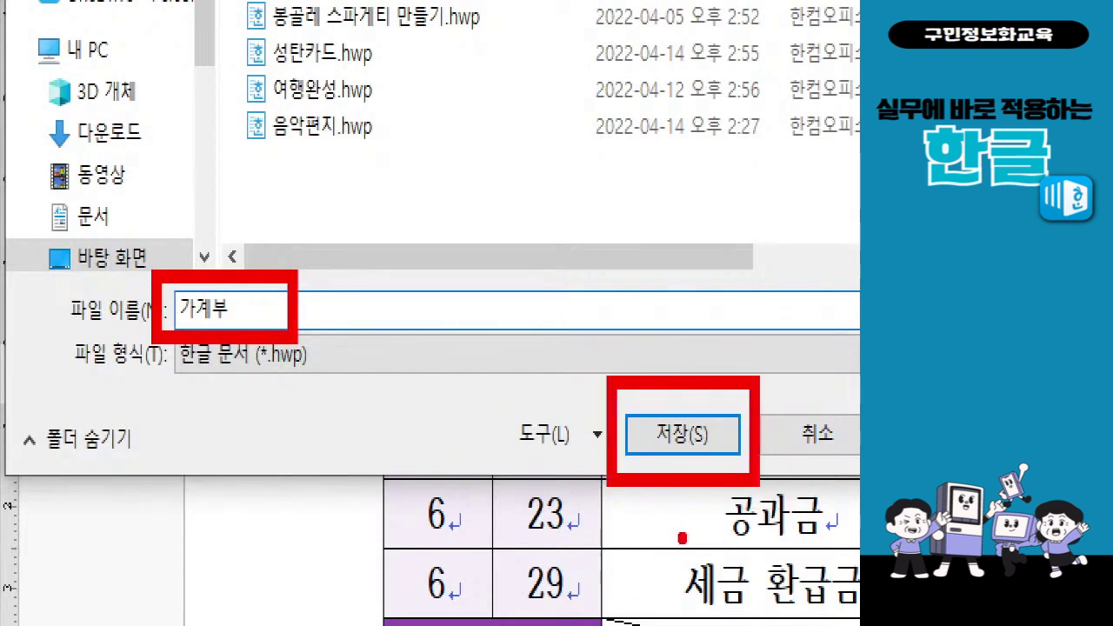
pyautogui.press('Escape')
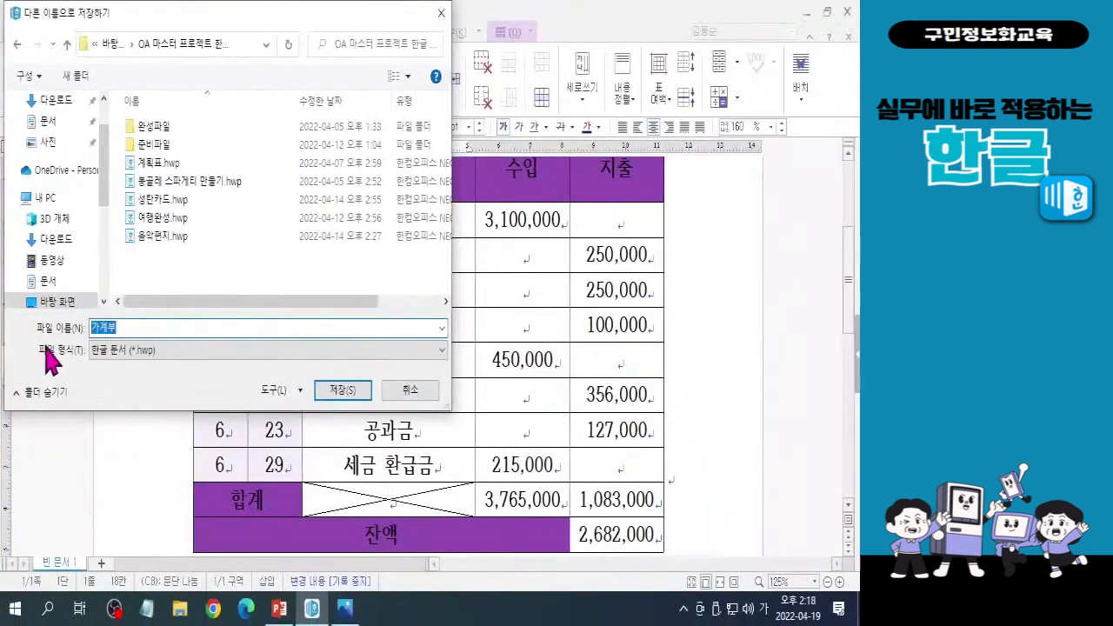
pyautogui.click(126, 327)
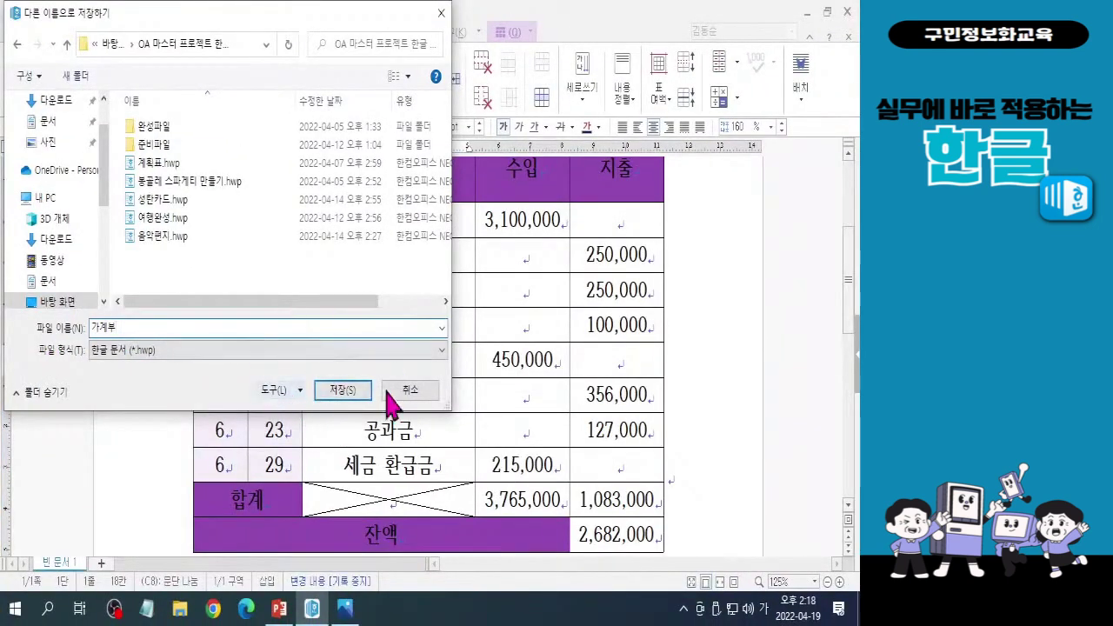
pyautogui.click(345, 393)
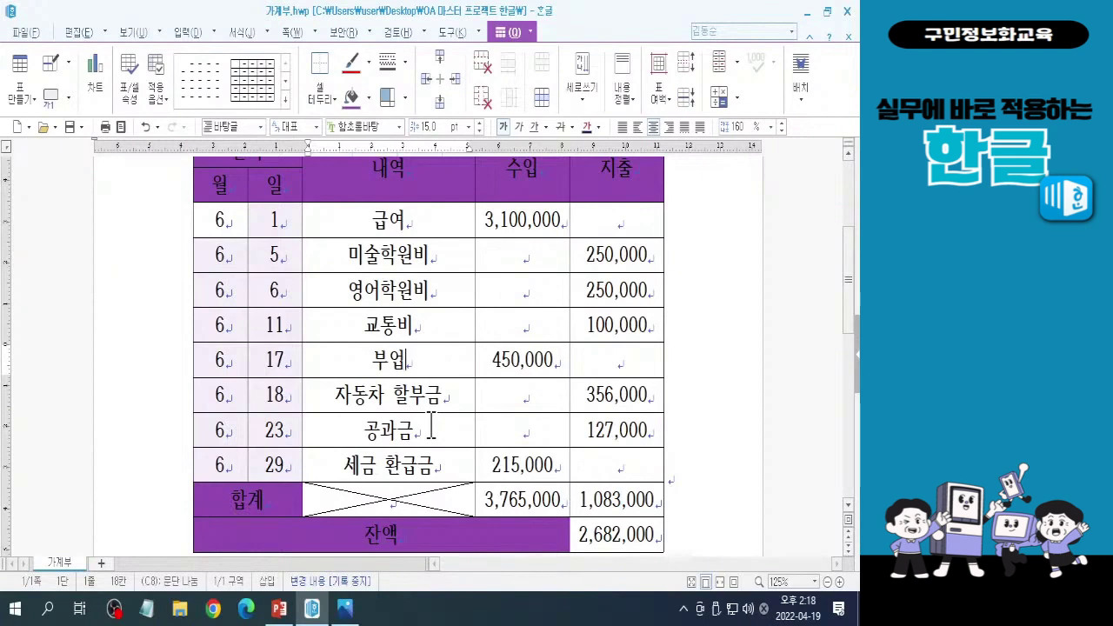
# Step: Close the 가계부 document and return to the desktop
pyautogui.click(432, 426)
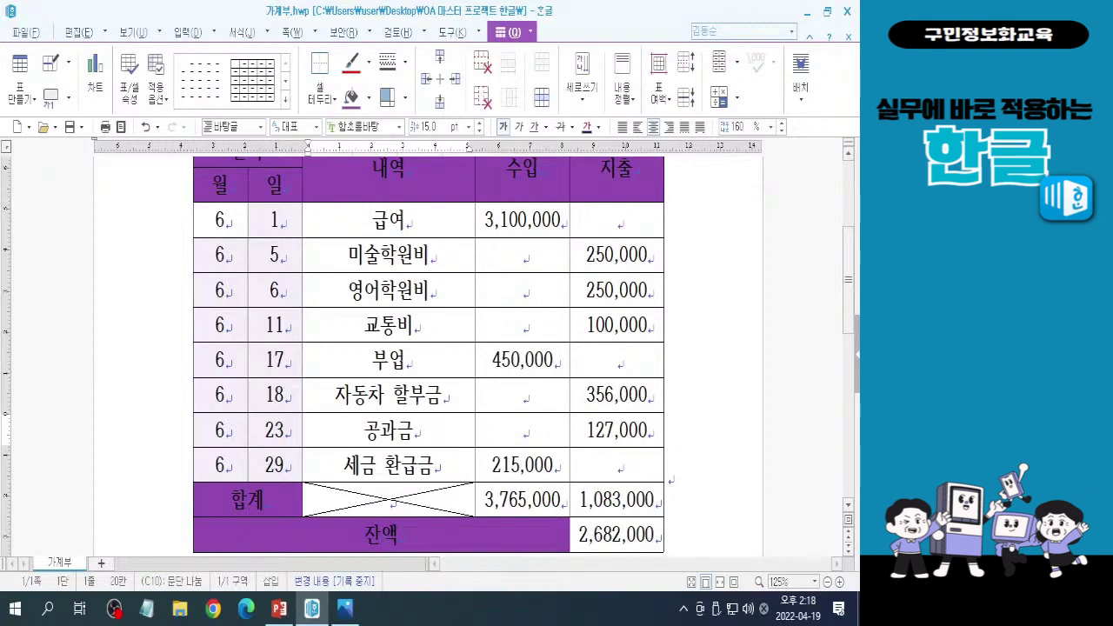
pyautogui.click(852, 14)
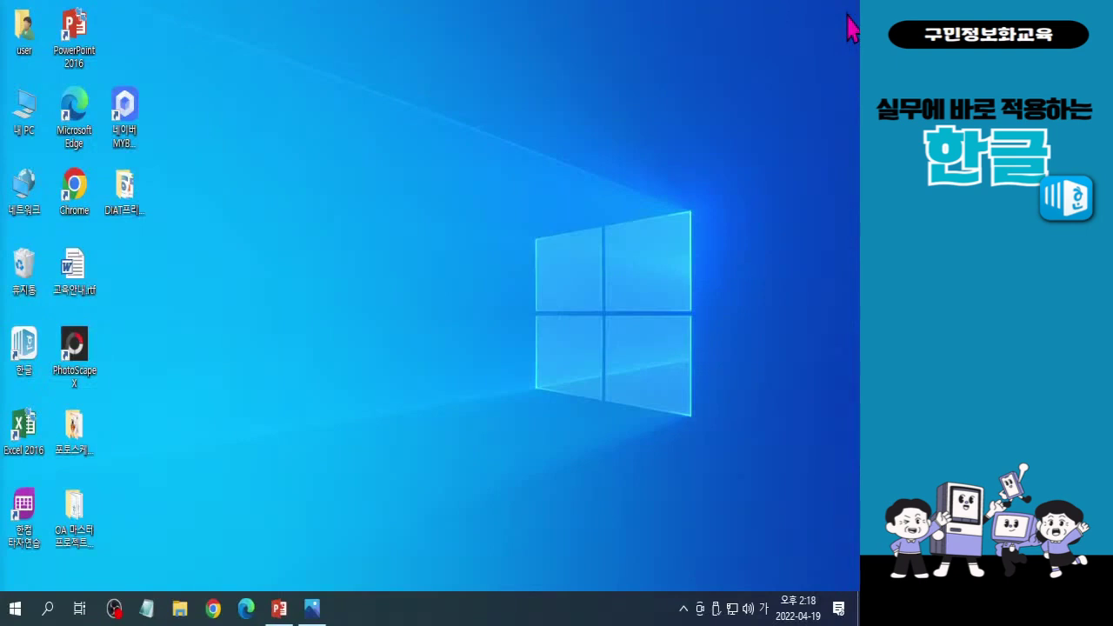
pyautogui.press('Hangul')
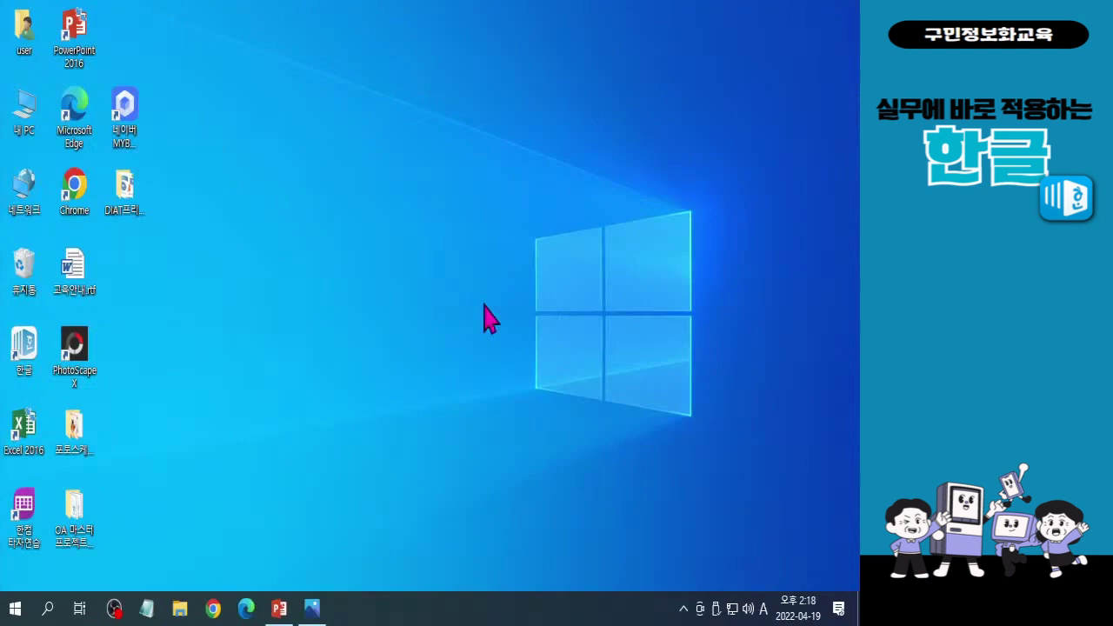
pyautogui.press('Hangul')
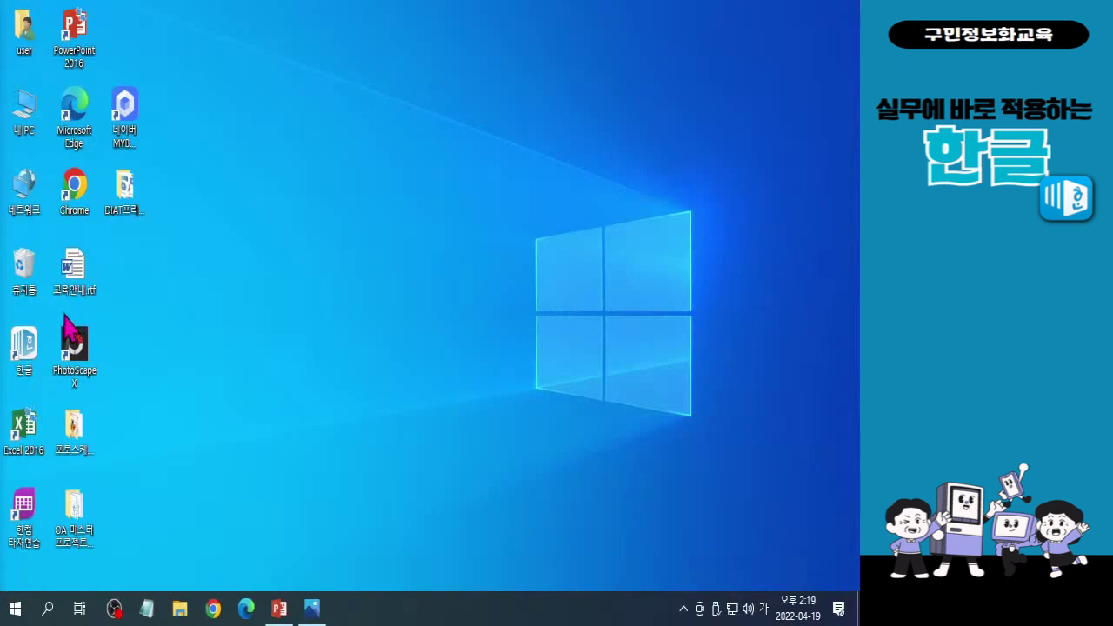
# Step: Launch Hangul from the desktop to get a new blank document
pyautogui.click(410, 322)
pyautogui.click(35, 366)
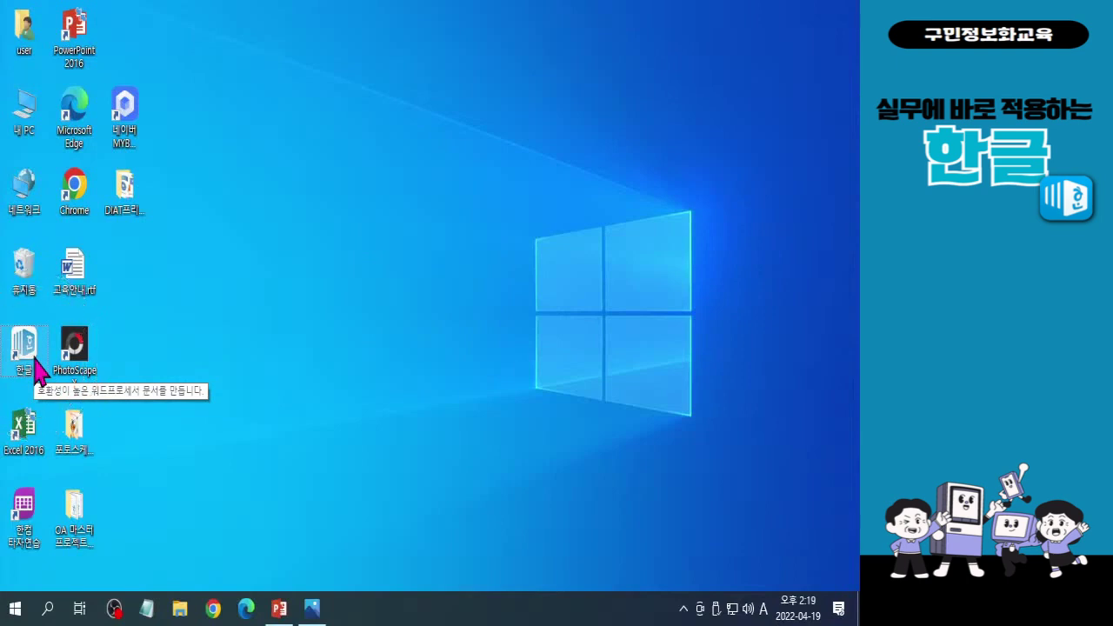
pyautogui.doubleClick(36, 367)
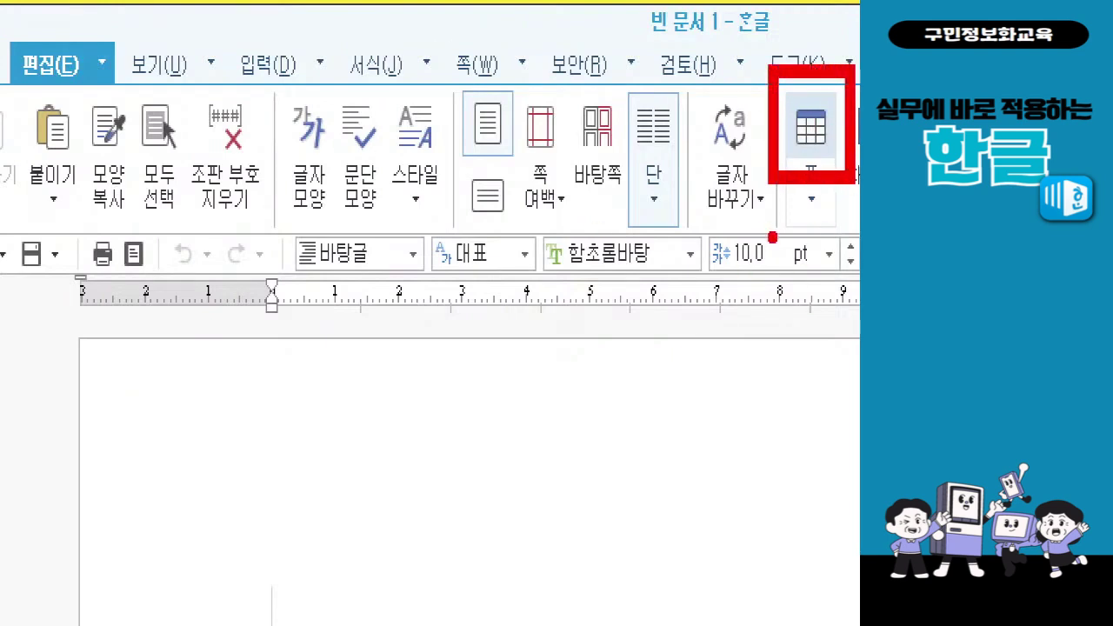
# Step: Insert a table with 5 rows and 5 columns in the blank document
pyautogui.click(810, 139)
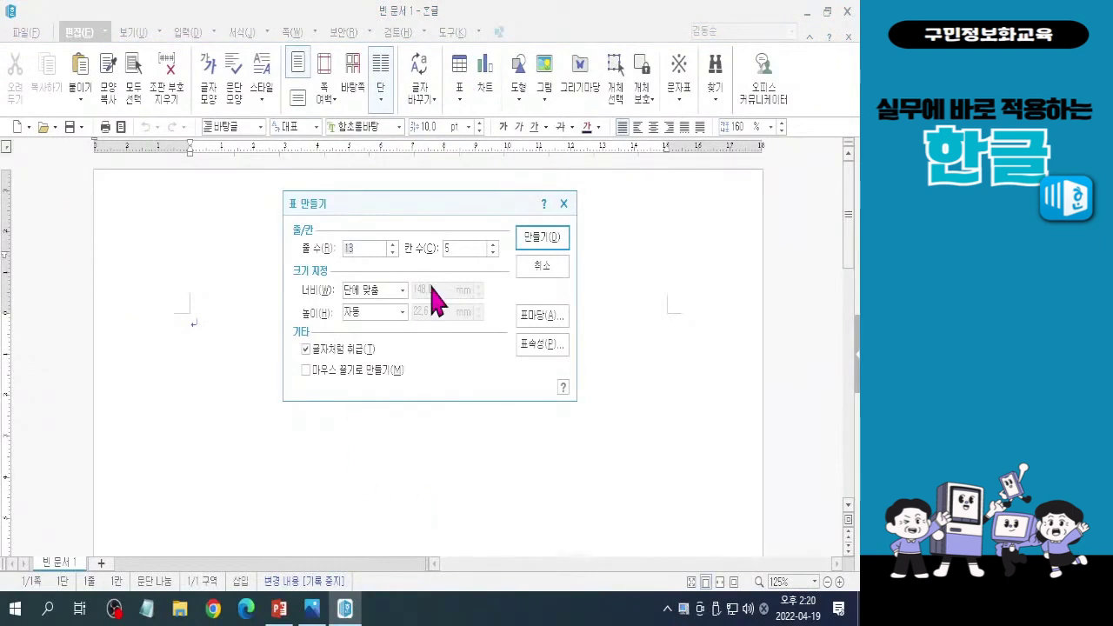
pyautogui.write('5')
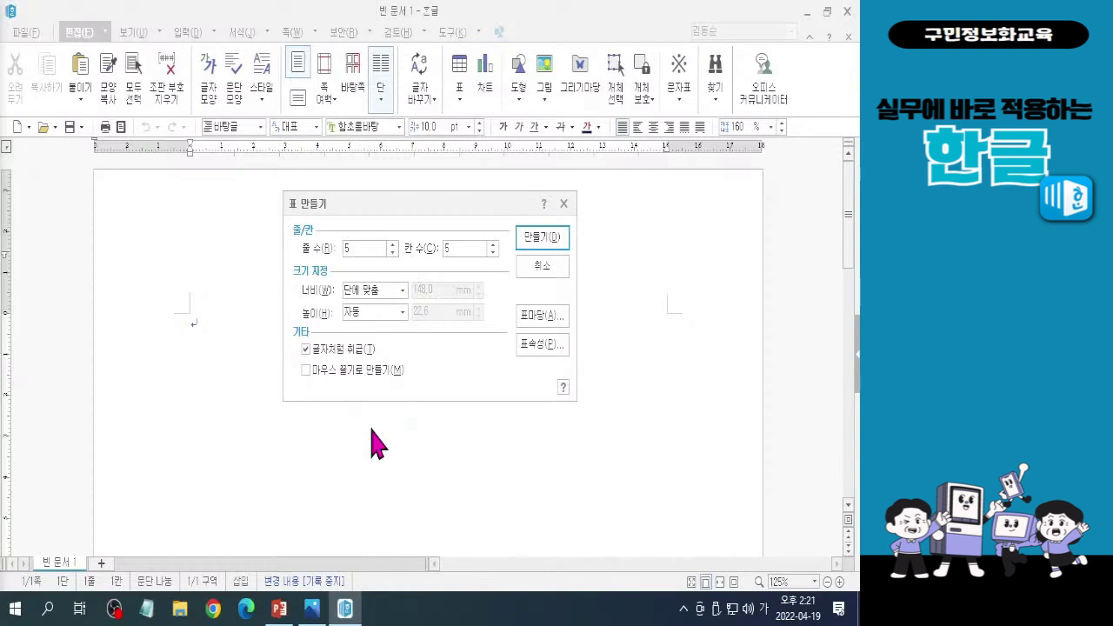
pyautogui.click(540, 238)
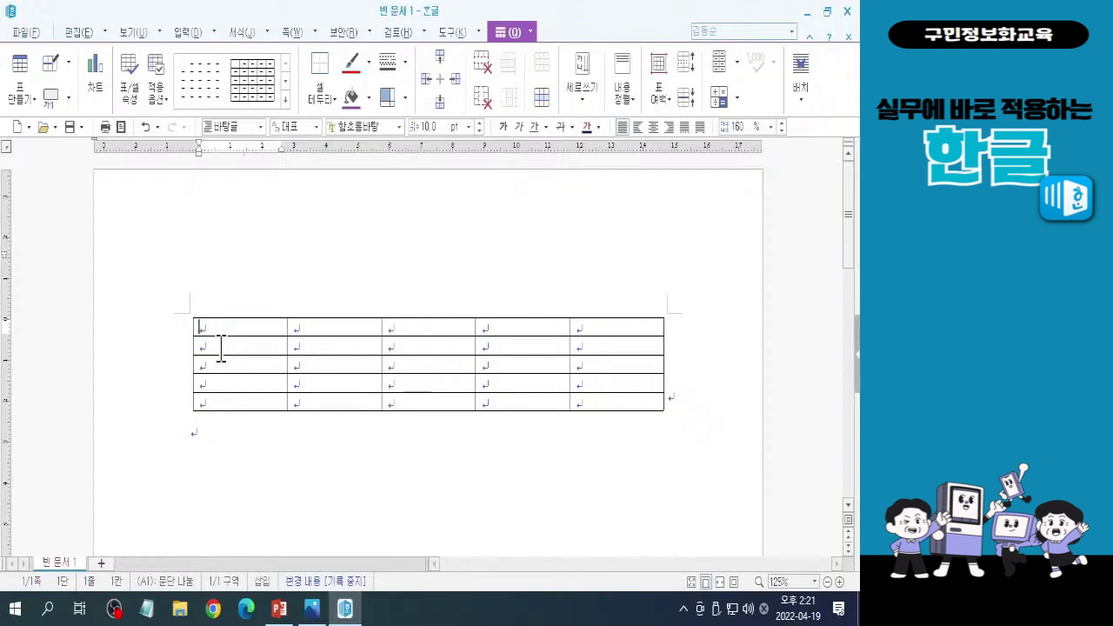
pyautogui.write('ㅇ월')
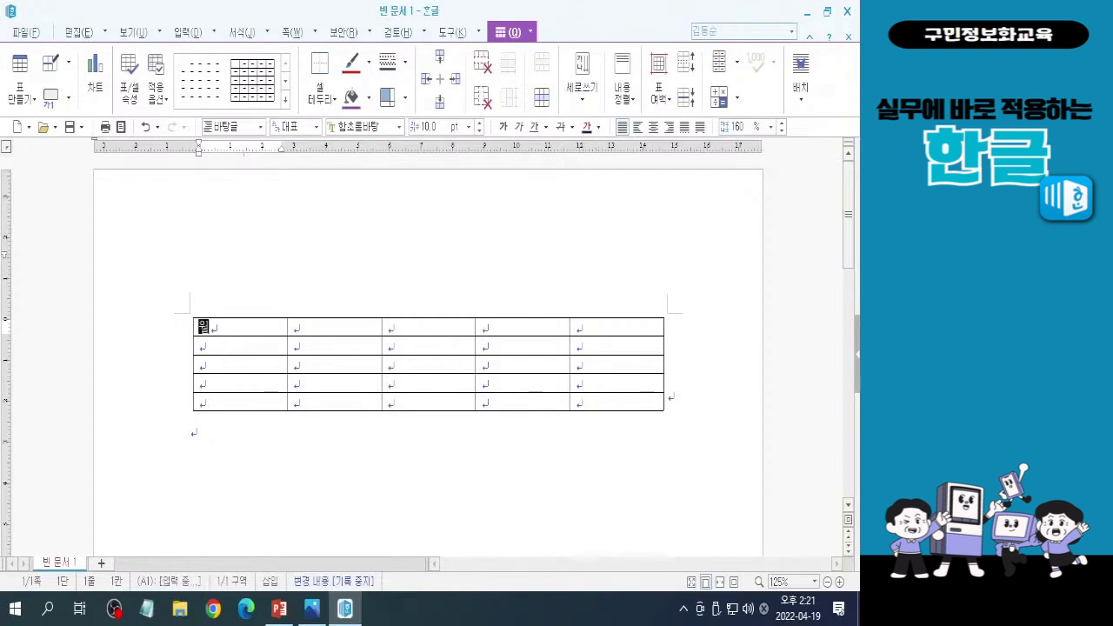
pyautogui.click(221, 349)
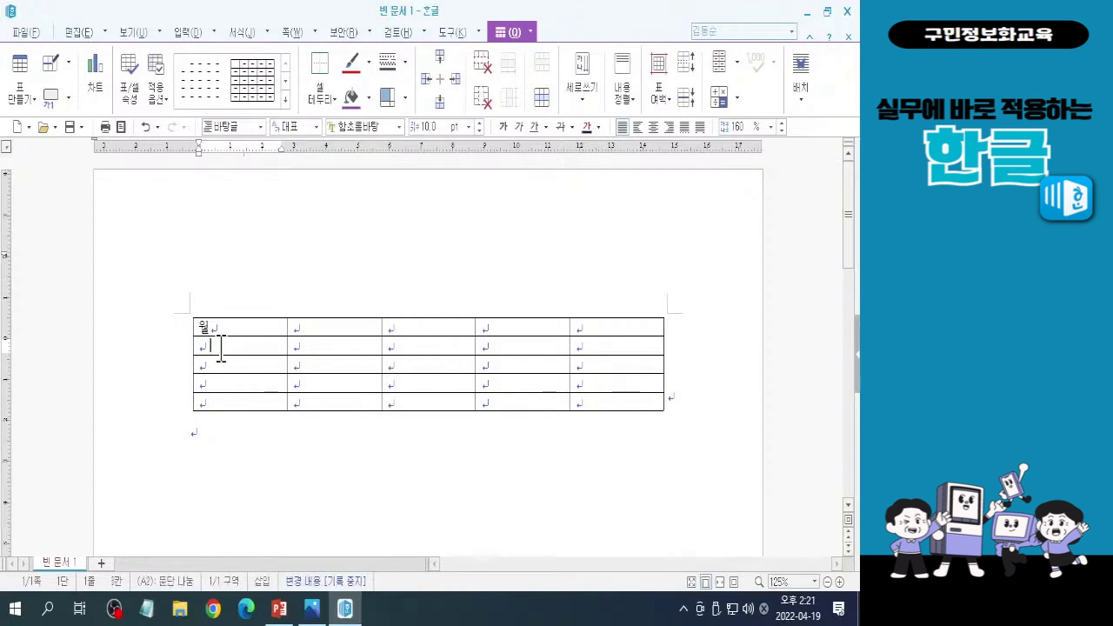
pyautogui.write('수')
pyautogui.click(221, 358)
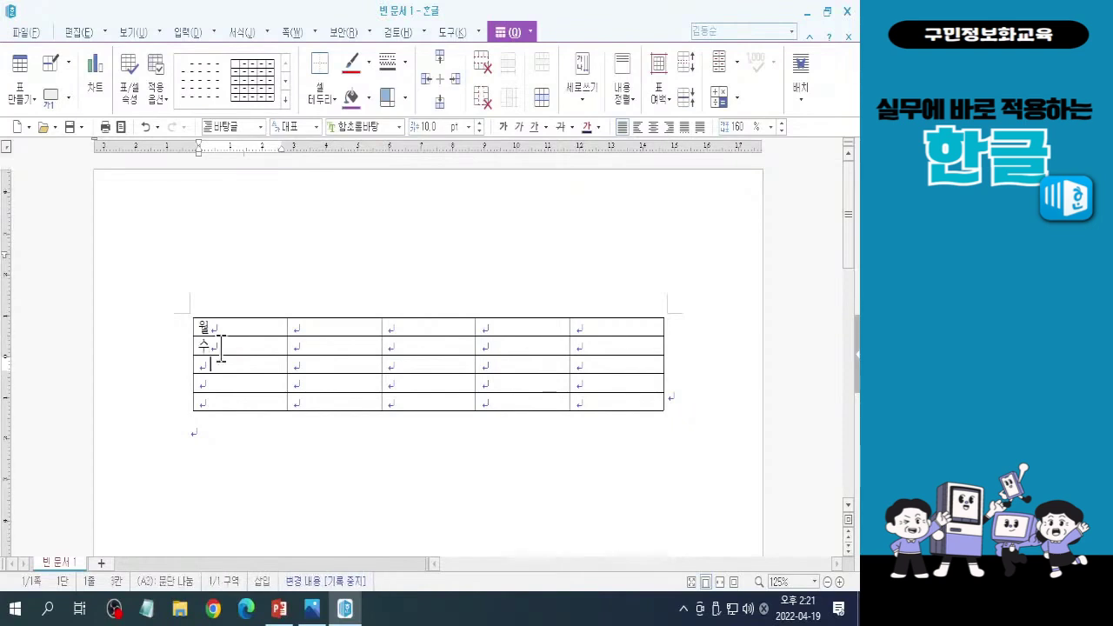
pyautogui.write('금')
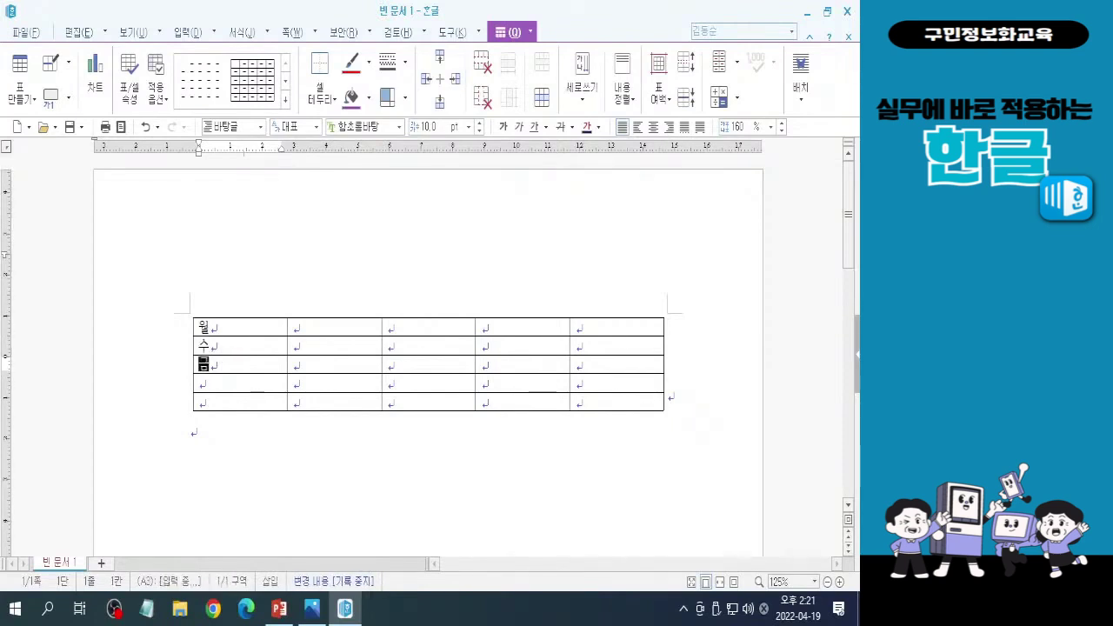
pyautogui.press('Down')
pyautogui.press('Up')
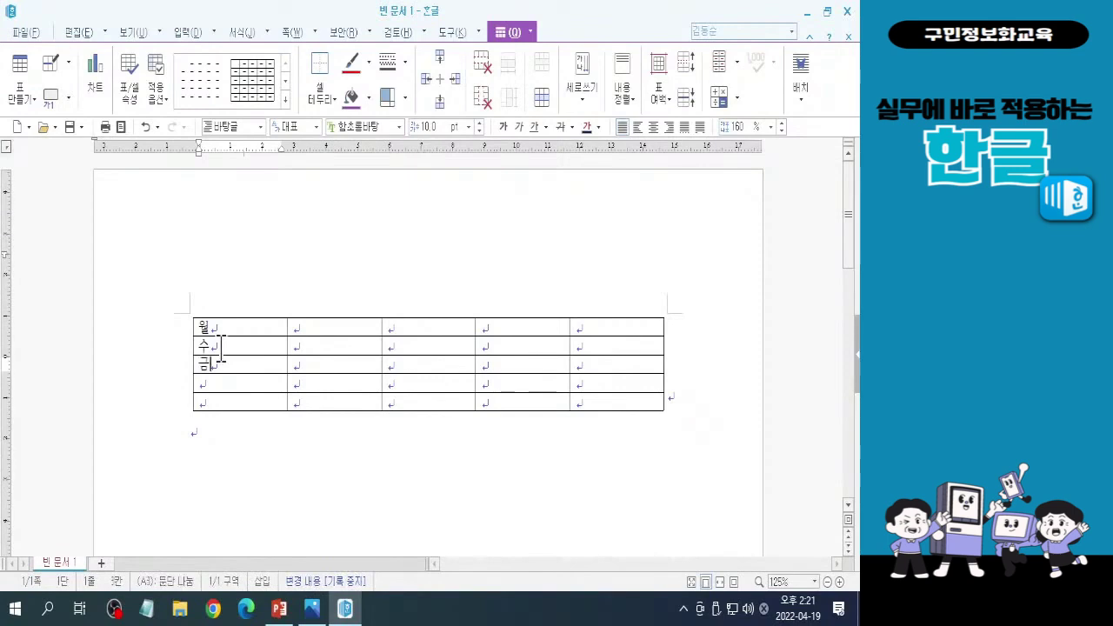
pyautogui.press('Insert')
pyautogui.press('BackSpace')
pyautogui.press('Up')
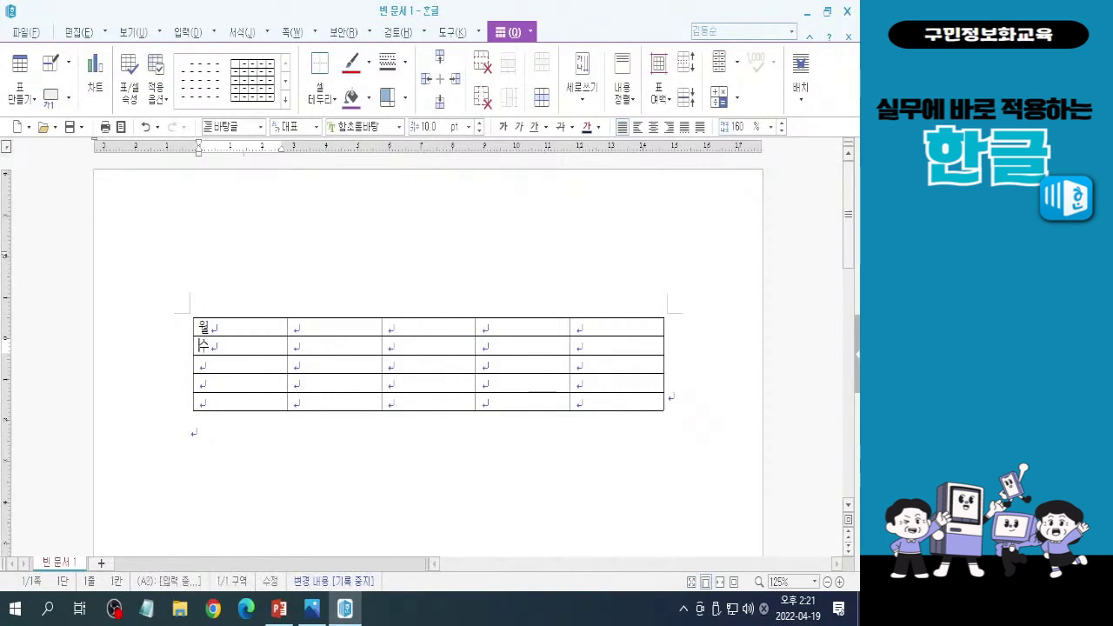
pyautogui.press('BackSpace')
pyautogui.press('Up')
pyautogui.press('BackSpace')
# Step: Fill the table's first column from top to bottom with 2, 4, 6, 8 and 10
pyautogui.write('2')
pyautogui.press('Down')
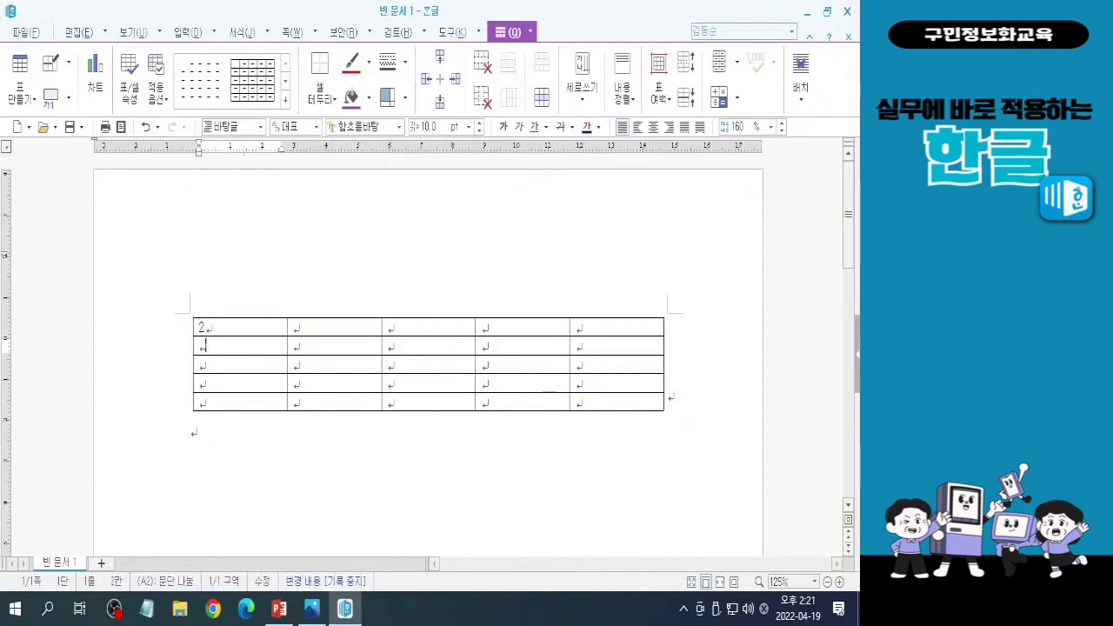
pyautogui.write('4')
pyautogui.press('Down')
pyautogui.write('5')
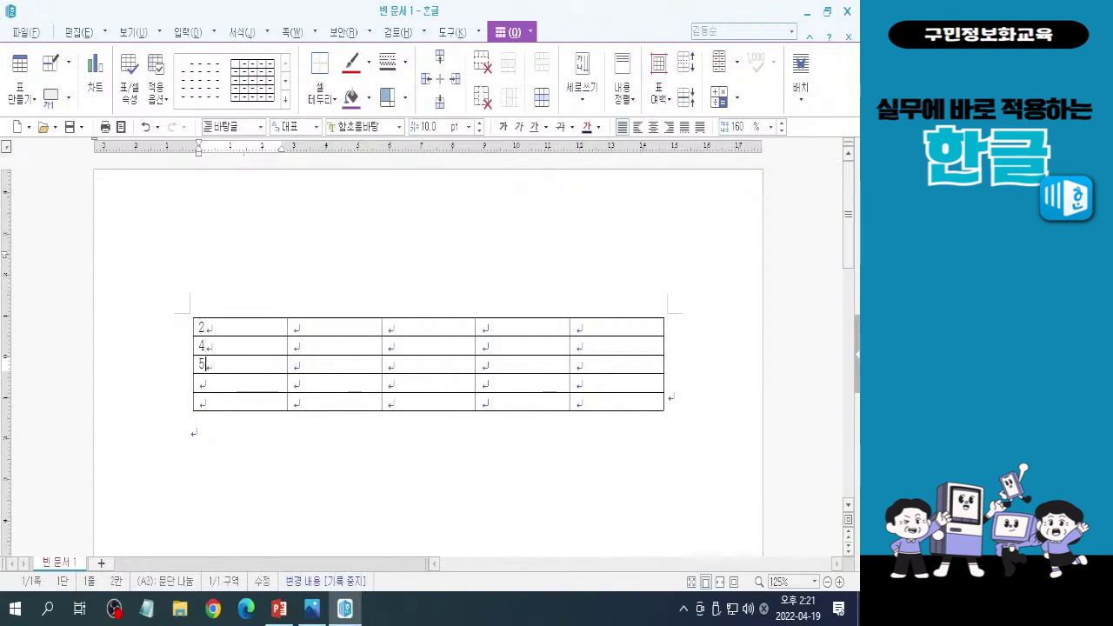
pyautogui.press('BackSpace')
pyautogui.write('6')
pyautogui.press('Down')
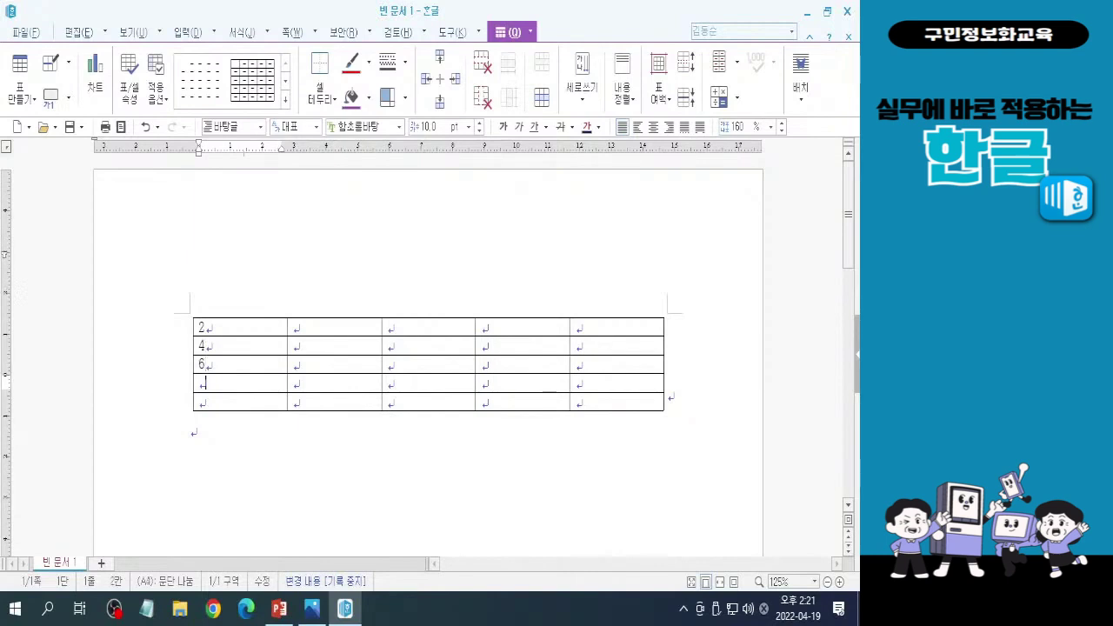
pyautogui.write('8')
pyautogui.press('Down')
pyautogui.write('10')
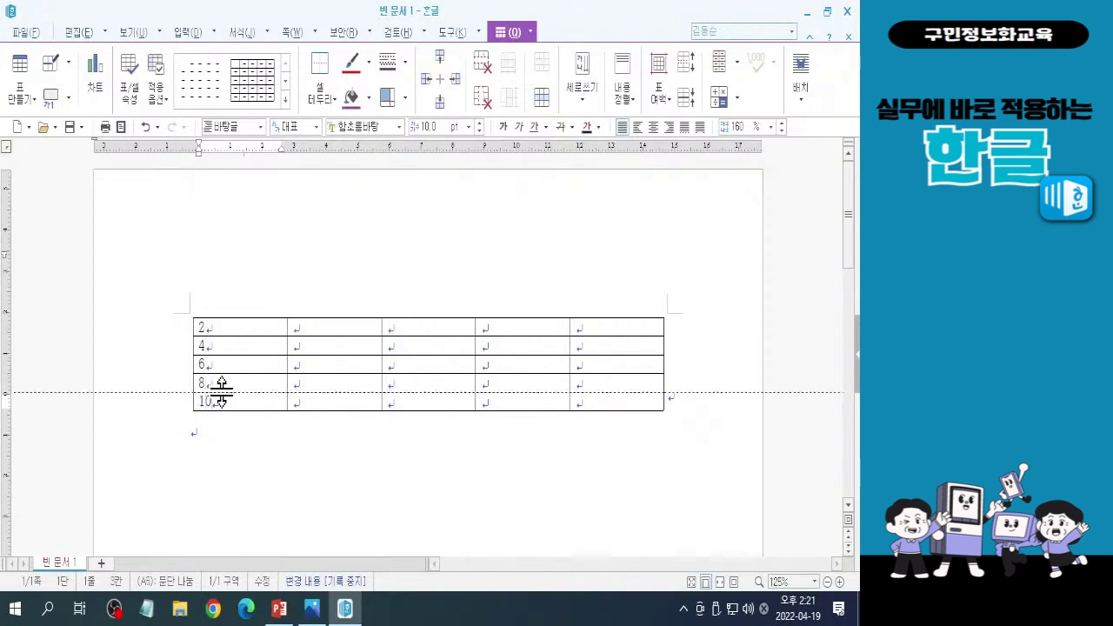
# Step: Enter 국어, 영어, 수학 and 과학 in the second to fifth cells of the table's first row
pyautogui.click(313, 326)
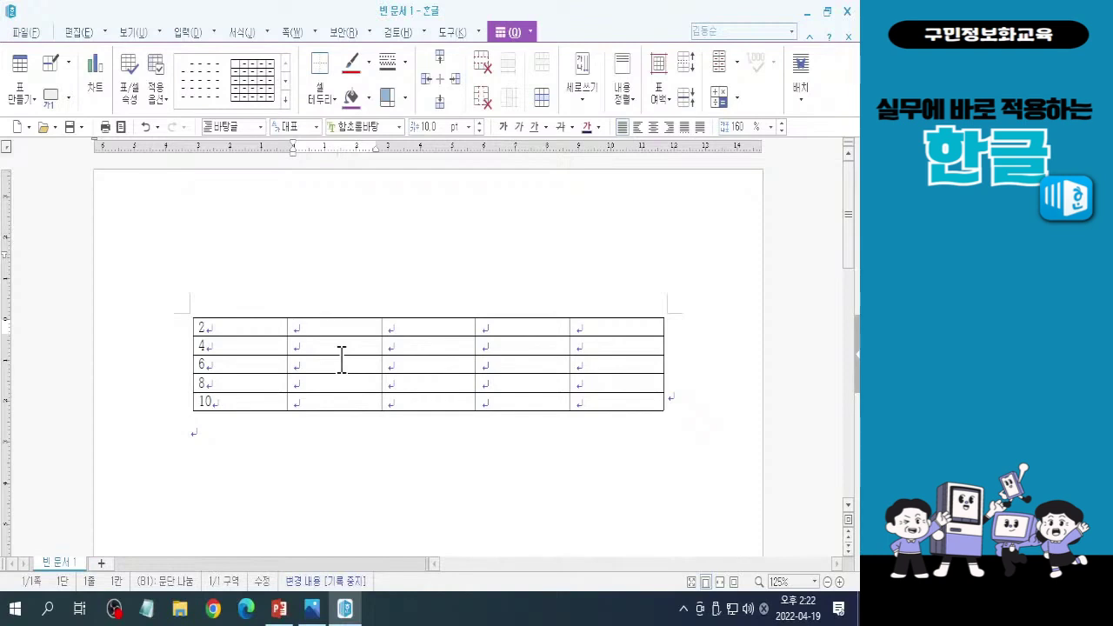
pyautogui.write('한글')
pyautogui.press('Tab')
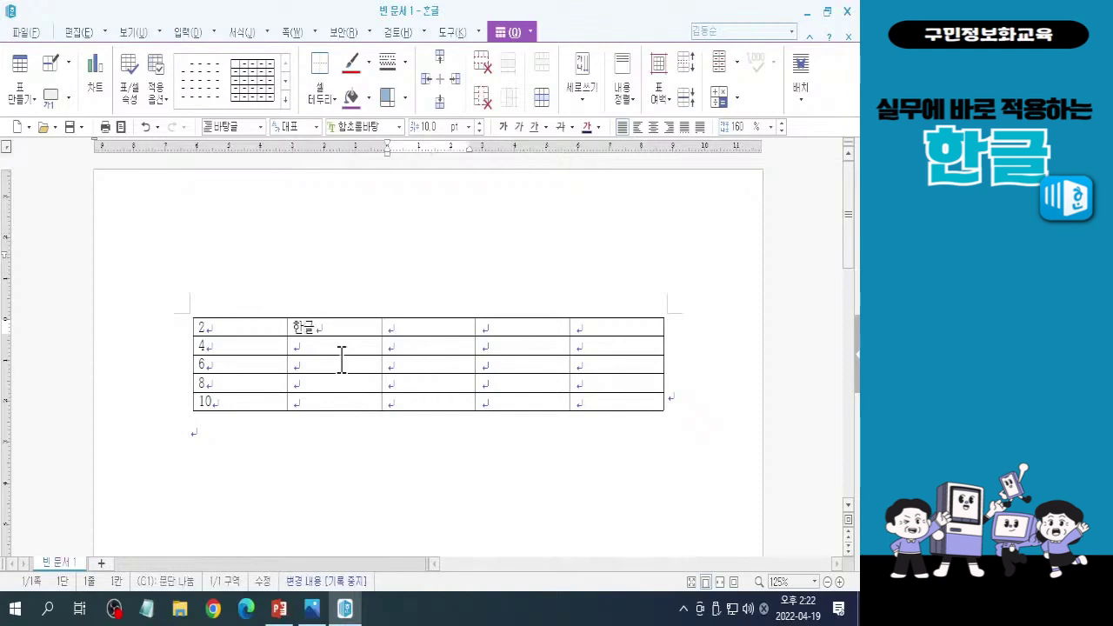
pyautogui.hotkey('shift', 'Tab')
pyautogui.press('BackSpace')
pyautogui.press('BackSpace')
pyautogui.write('국어')
pyautogui.press('Tab')
pyautogui.write('영ㅇ')
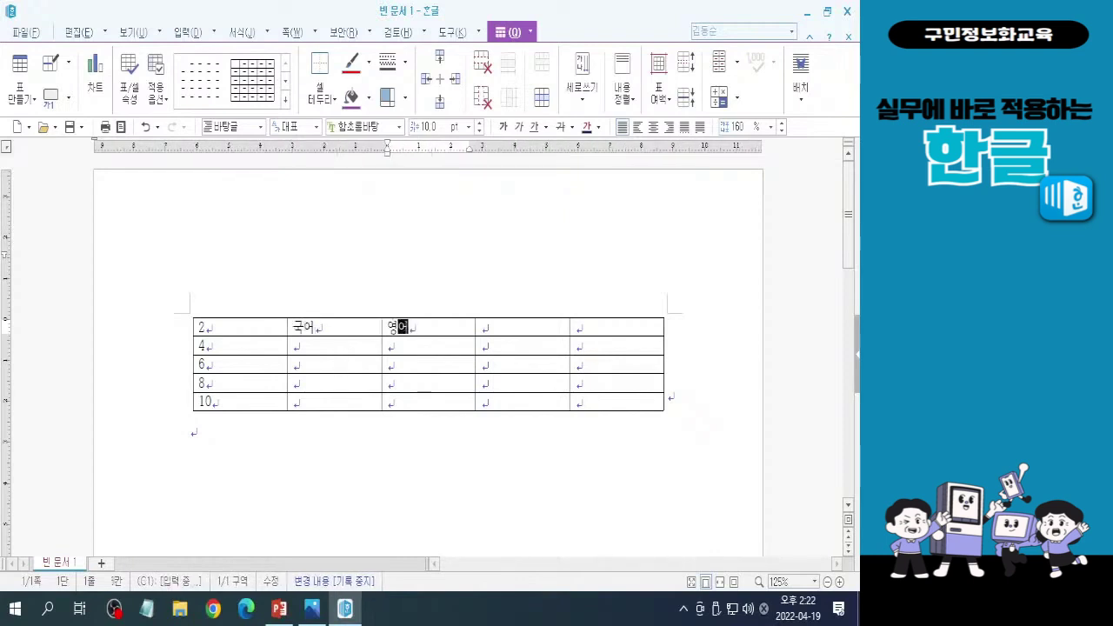
pyautogui.write('어')
pyautogui.press('Tab')
pyautogui.write('수하ㄱ')
pyautogui.press('Tab')
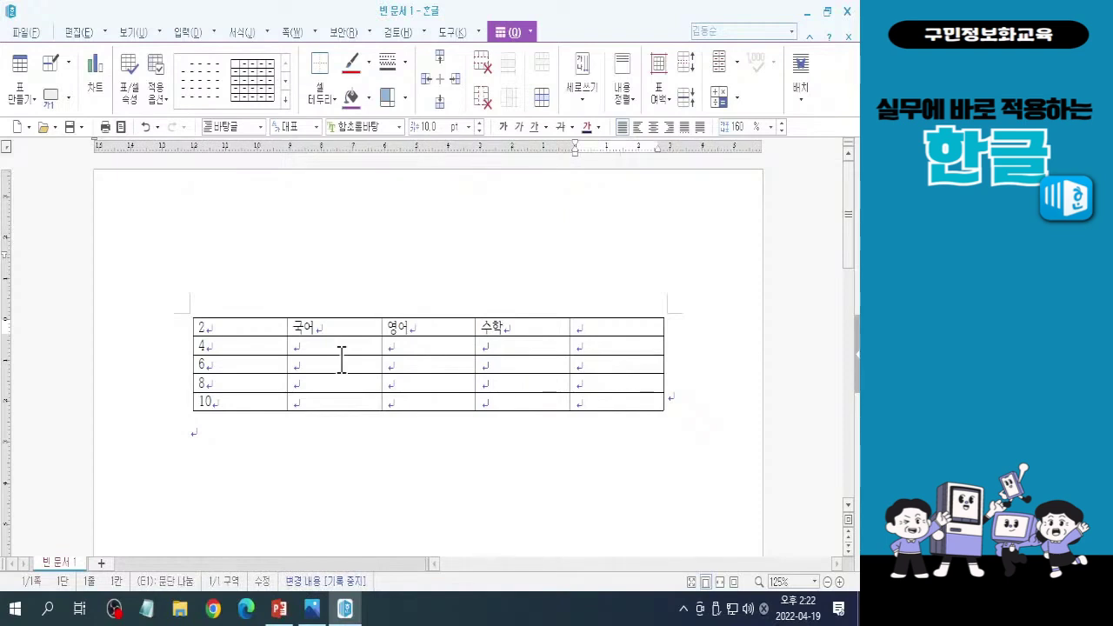
pyautogui.write('과학')
pyautogui.click(404, 501)
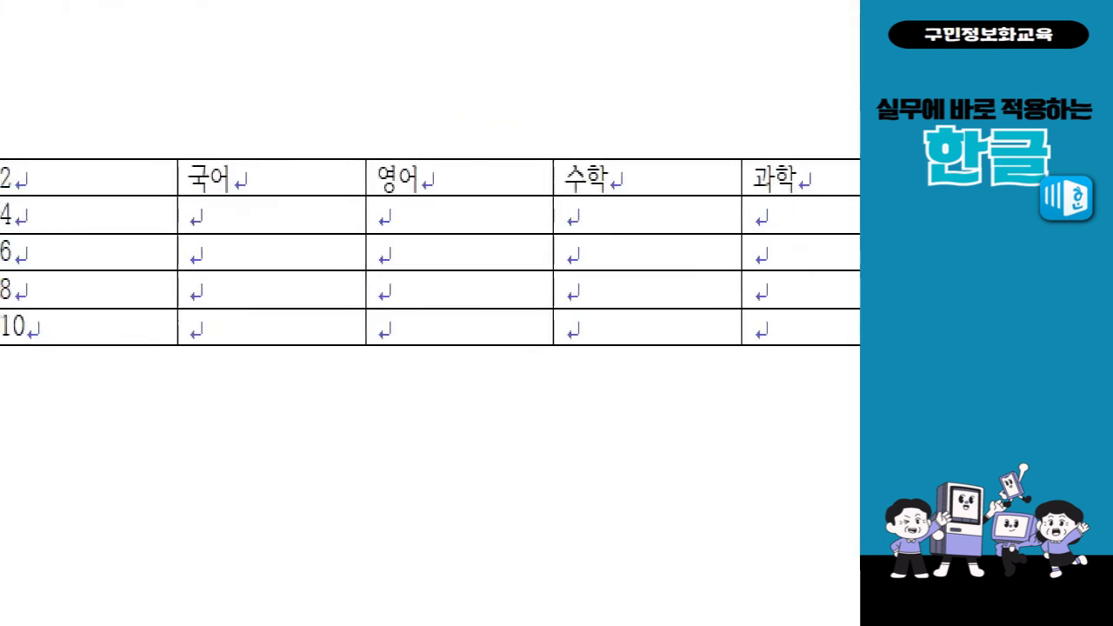
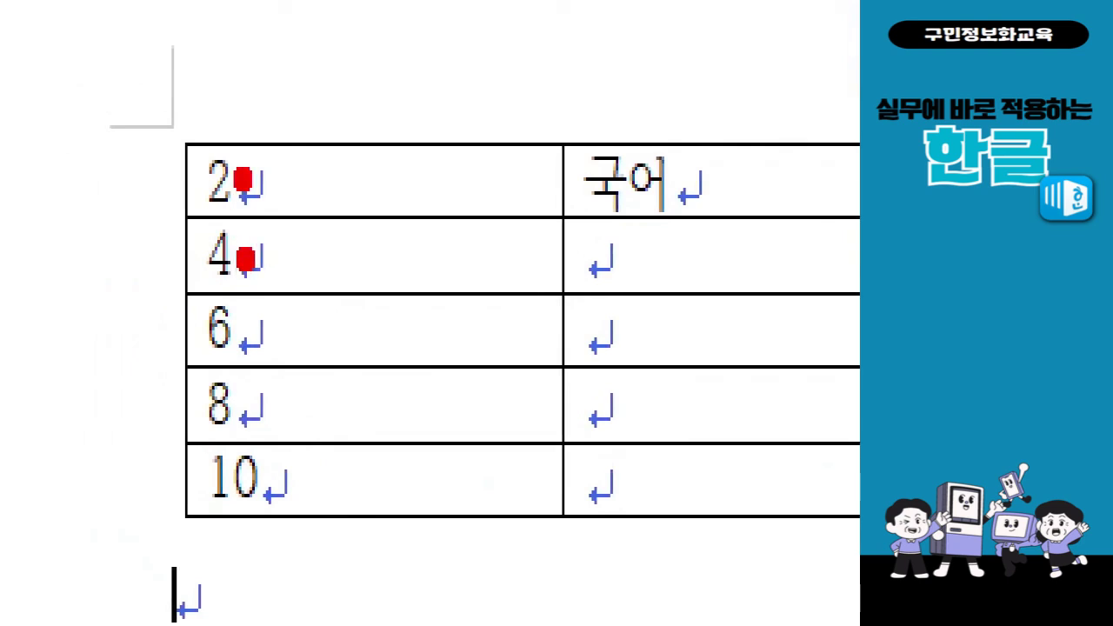
pyautogui.moveTo(222, 200)
pyautogui.mouseDown()
pyautogui.moveTo(247, 155)
pyautogui.moveTo(233, 207)
pyautogui.mouseUp()
pyautogui.moveTo(137, 168); pyautogui.dragTo(125, 243)
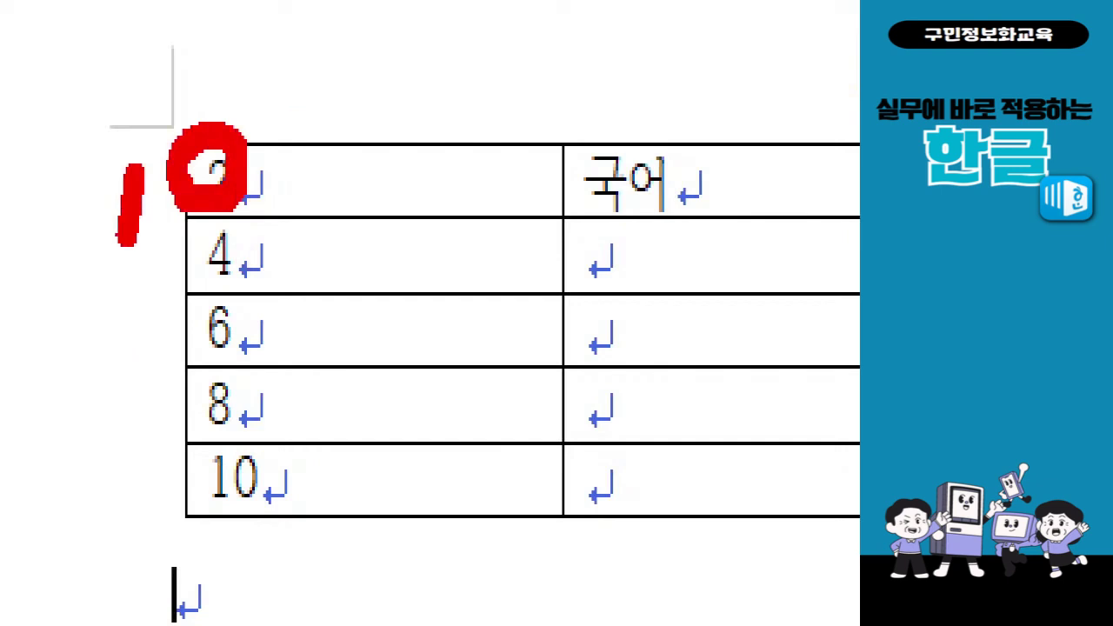
pyautogui.moveTo(91, 207)
pyautogui.mouseDown()
pyautogui.moveTo(165, 219)
pyautogui.moveTo(173, 207)
pyautogui.mouseUp()
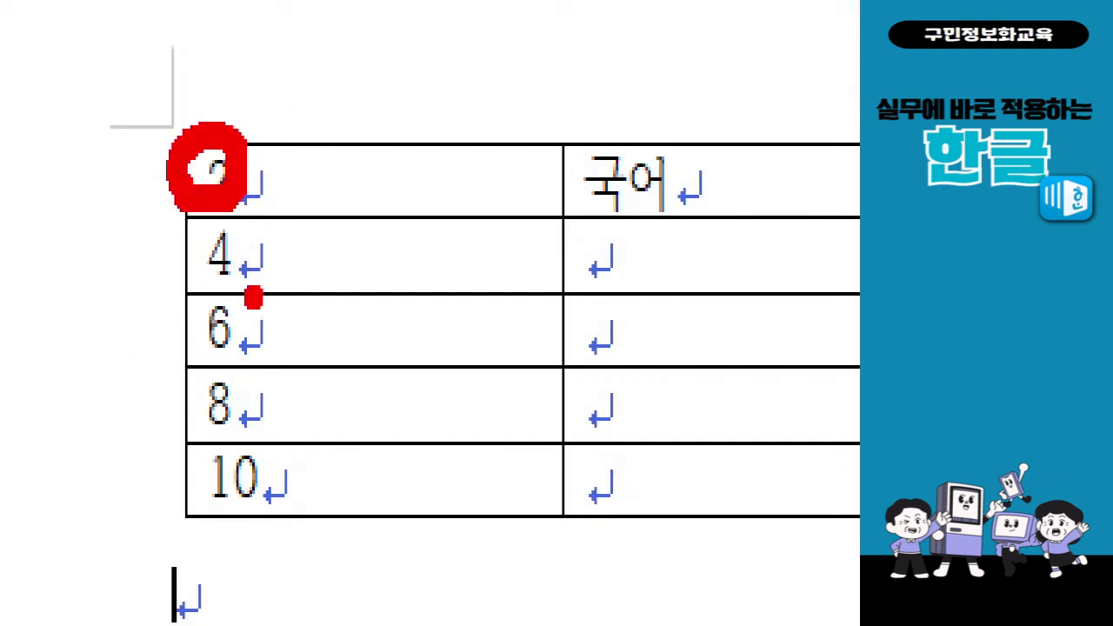
pyautogui.moveTo(212, 296)
pyautogui.mouseDown()
pyautogui.moveTo(218, 190)
pyautogui.moveTo(246, 290)
pyautogui.moveTo(219, 292)
pyautogui.mouseUp()
pyautogui.moveTo(130, 289)
pyautogui.mouseDown()
pyautogui.moveTo(130, 205)
pyautogui.moveTo(97, 214)
pyautogui.moveTo(129, 172)
pyautogui.moveTo(178, 219)
pyautogui.mouseUp()
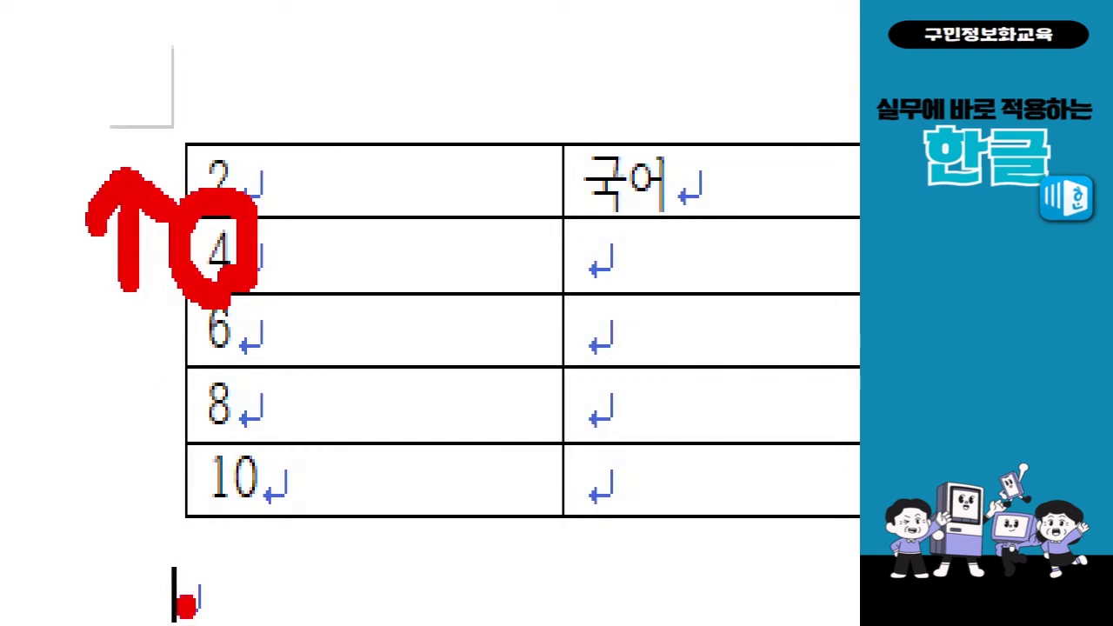
# Step: Insert one blank row above and one blank row below the table row containing 4
pyautogui.click(216, 348)
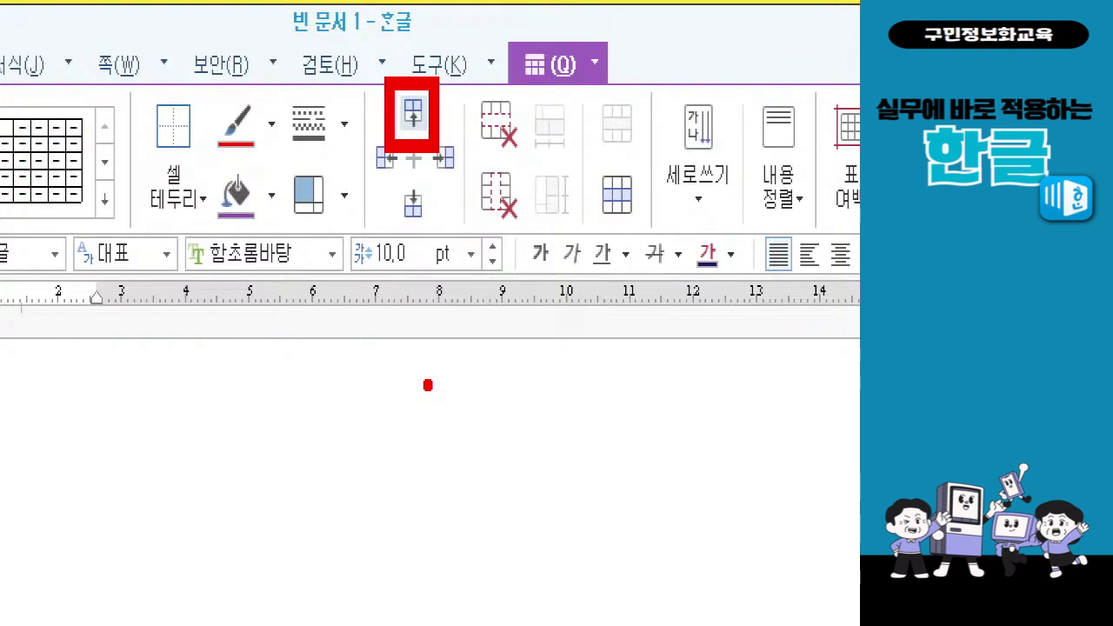
pyautogui.click(413, 113)
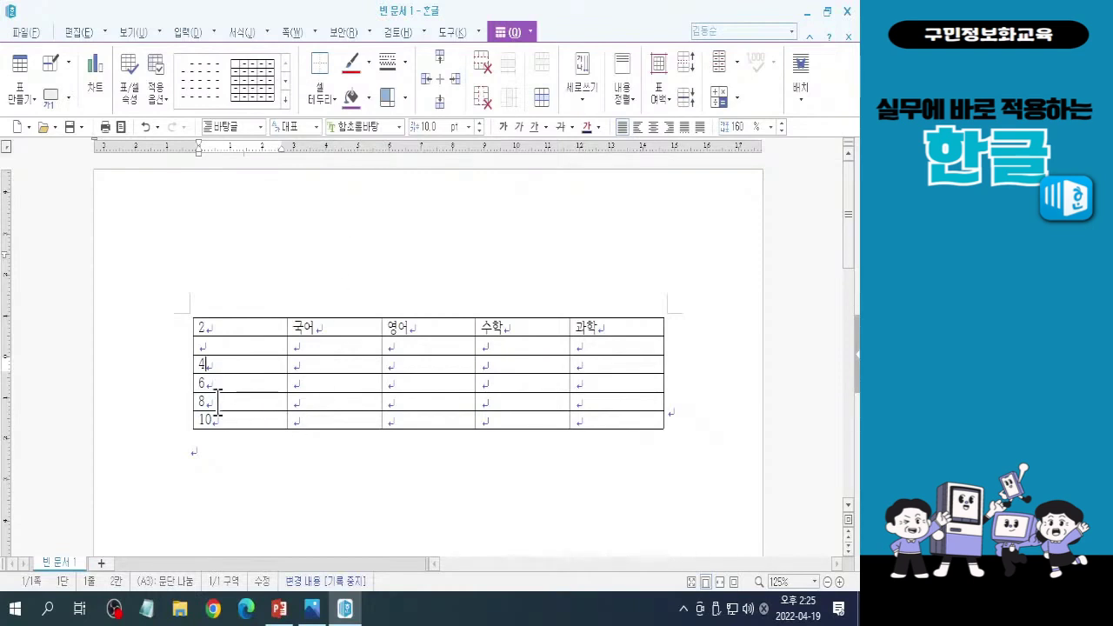
pyautogui.hotkey('ctrl', '2')
pyautogui.moveTo(203, 376)
pyautogui.mouseDown()
pyautogui.moveTo(188, 358)
pyautogui.moveTo(202, 374)
pyautogui.mouseUp()
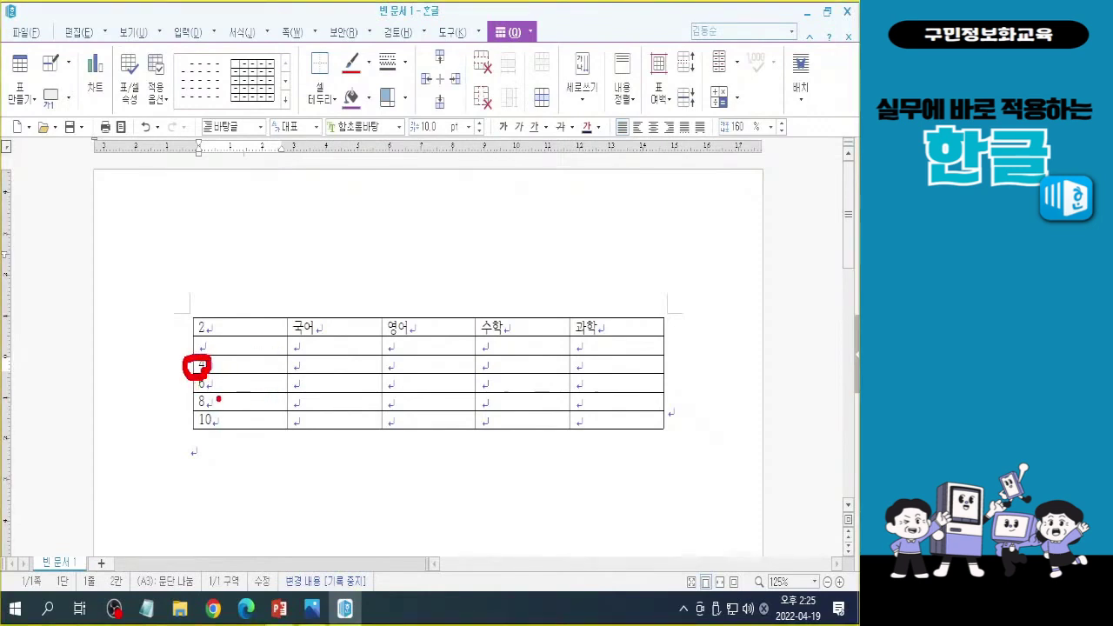
pyautogui.press('Escape')
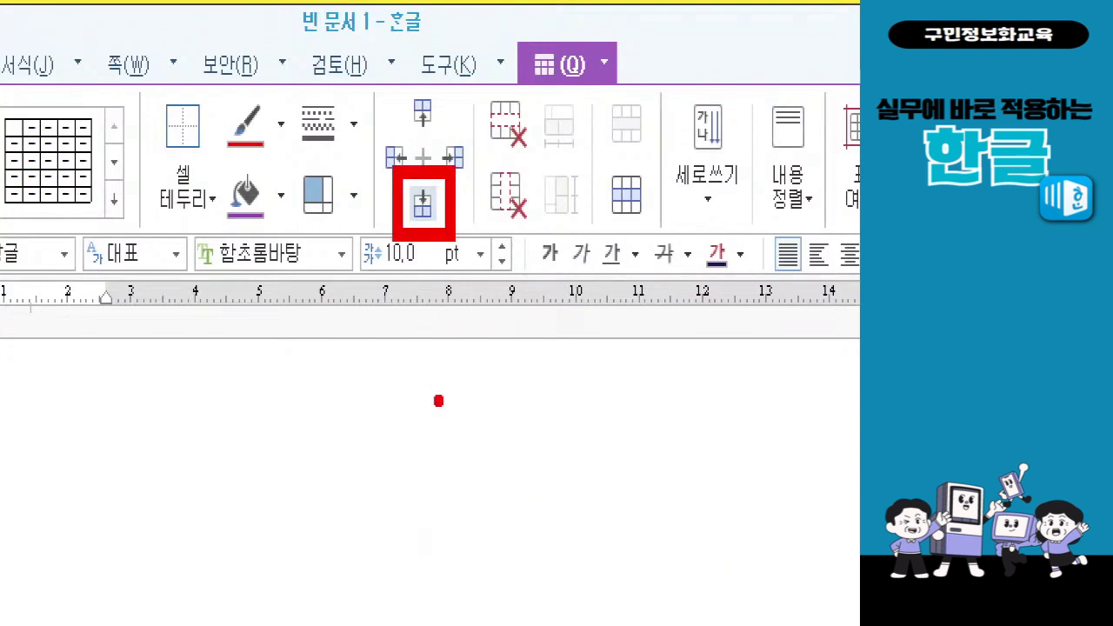
pyautogui.click(422, 202)
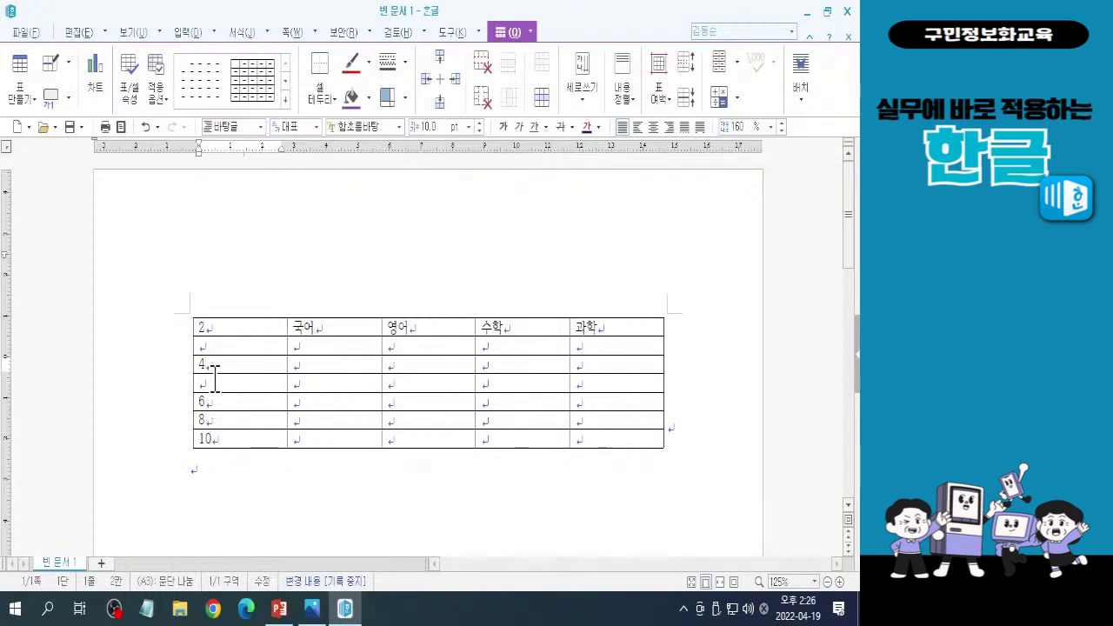
# Step: Insert one blank row above and one blank row below the table row containing 8
pyautogui.click(210, 421)
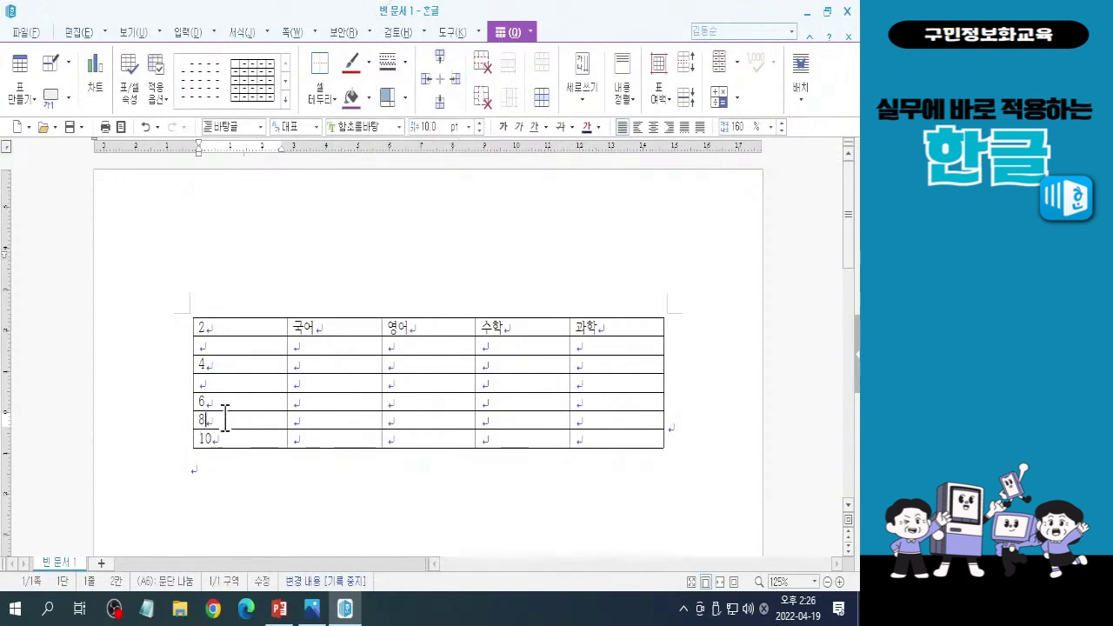
pyautogui.click(441, 57)
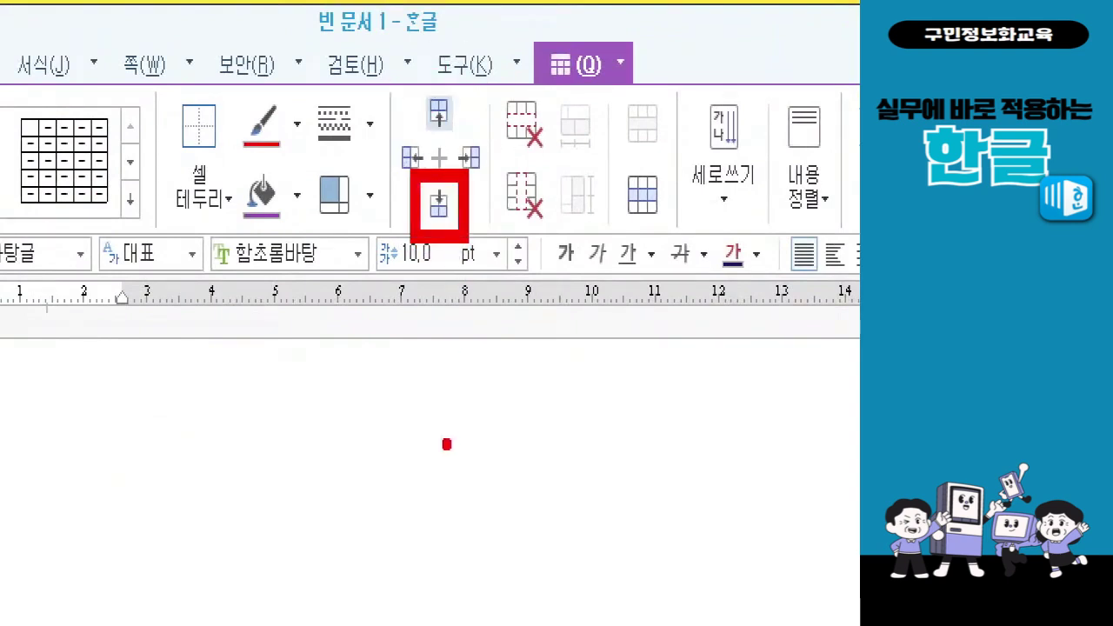
pyautogui.click(439, 204)
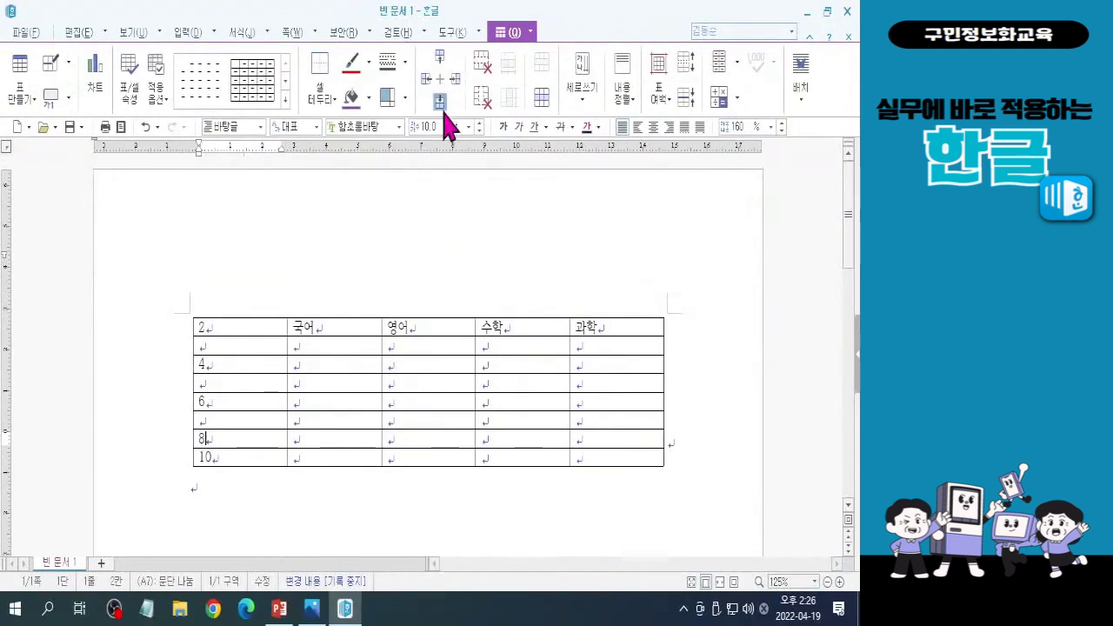
pyautogui.click(442, 106)
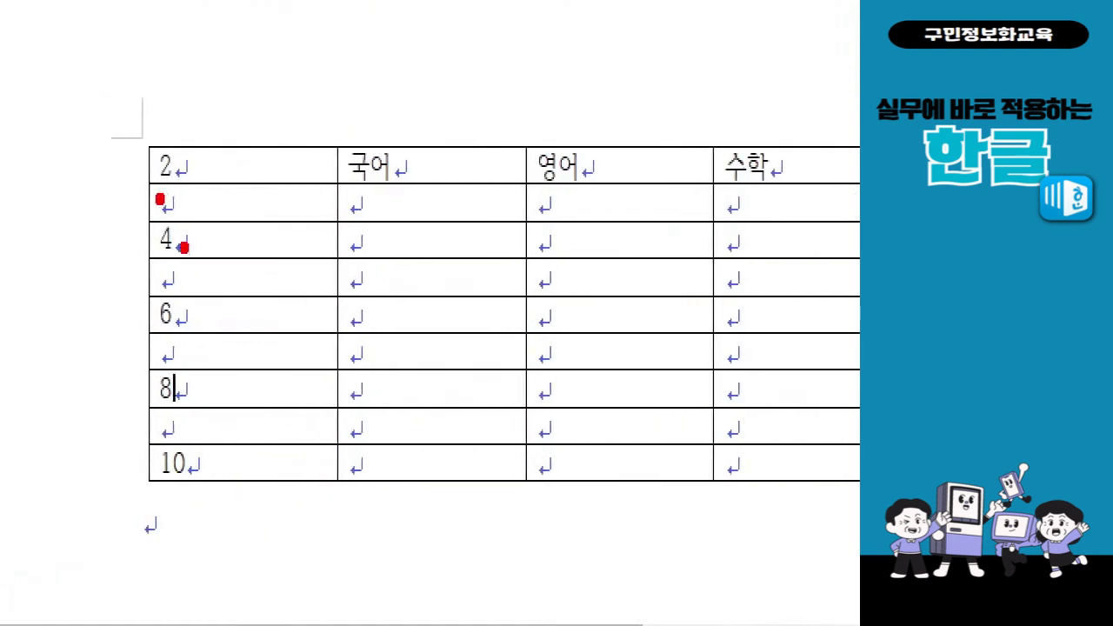
pyautogui.click(164, 357)
pyautogui.click(164, 432)
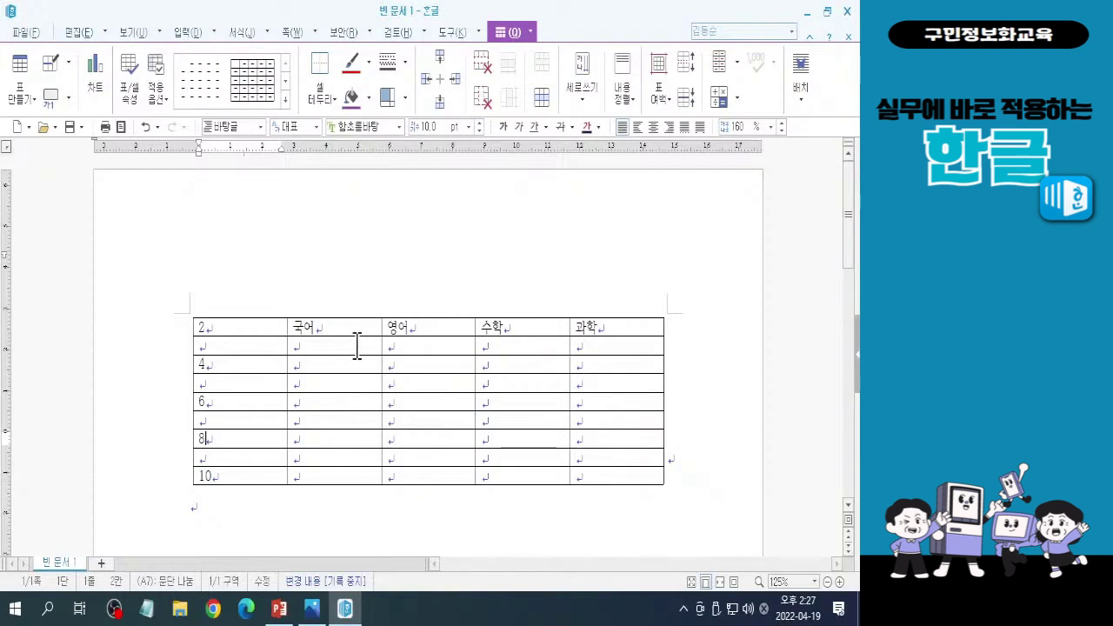
pyautogui.click(332, 322)
pyautogui.press('ctrl')
pyautogui.press('ctrl')
pyautogui.press('ctrl')
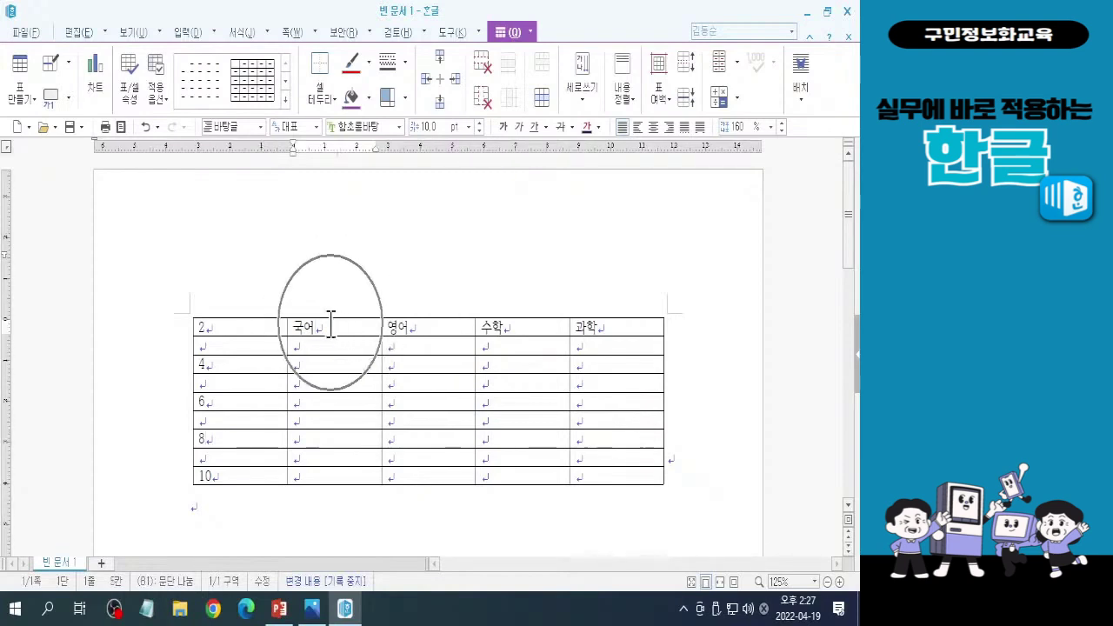
pyautogui.press('ctrl')
pyautogui.press('ctrl')
pyautogui.press('ctrl')
pyautogui.press('ctrl')
pyautogui.press('ctrl')
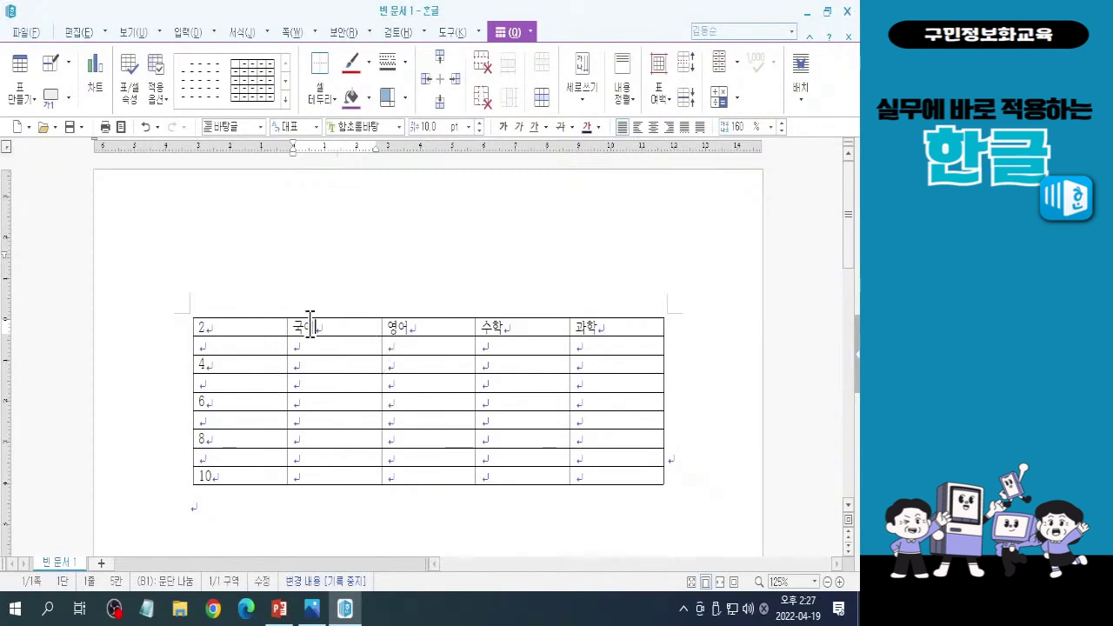
pyautogui.press('ctrl')
pyautogui.press('ctrl')
pyautogui.press('ctrl')
pyautogui.press('ctrl')
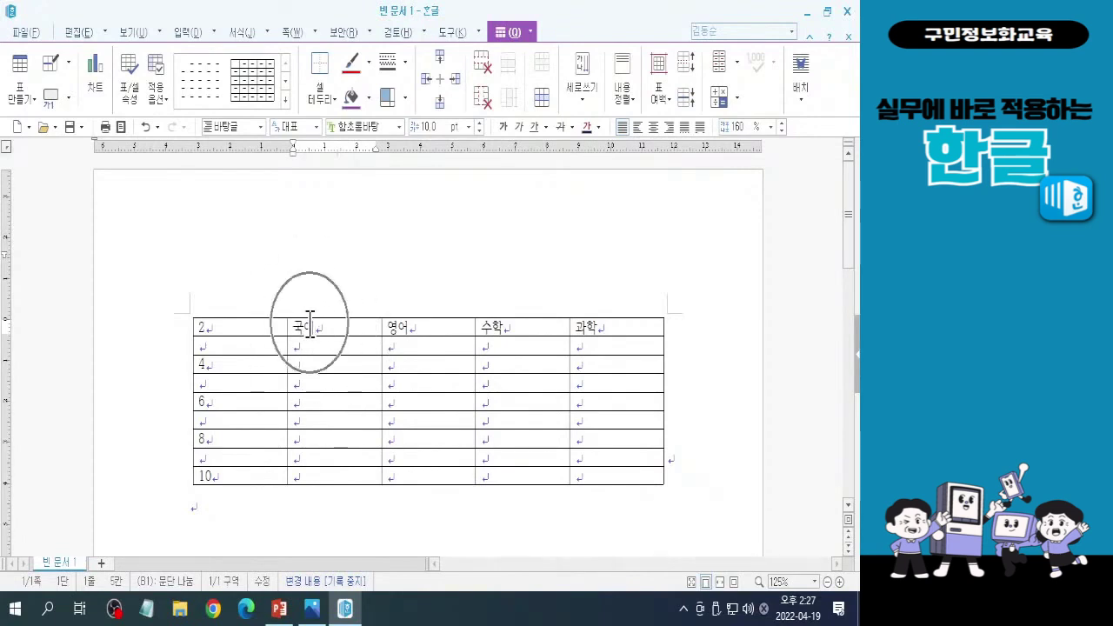
pyautogui.press('ctrl')
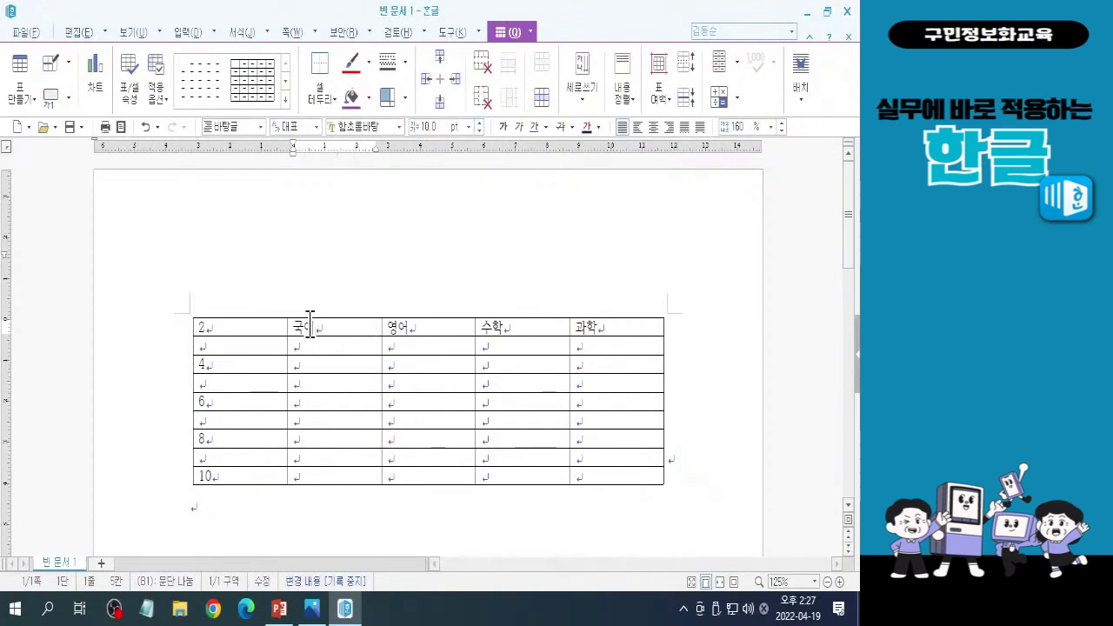
pyautogui.press('ctrl')
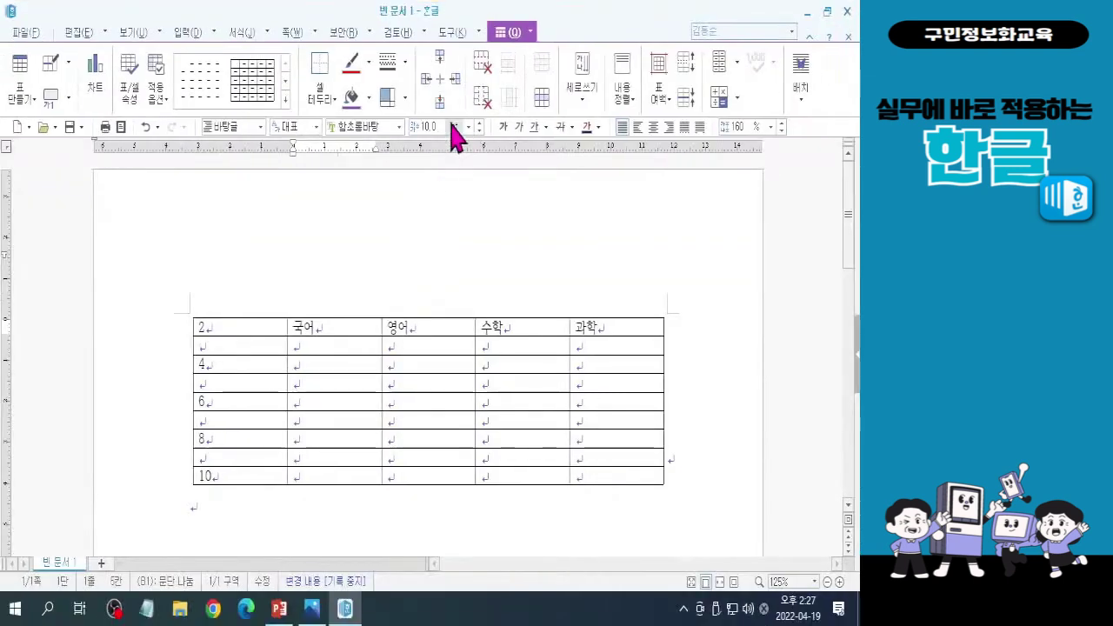
# Step: Insert one blank column to the left of the 국어 column
pyautogui.click(296, 327)
pyautogui.click(299, 420)
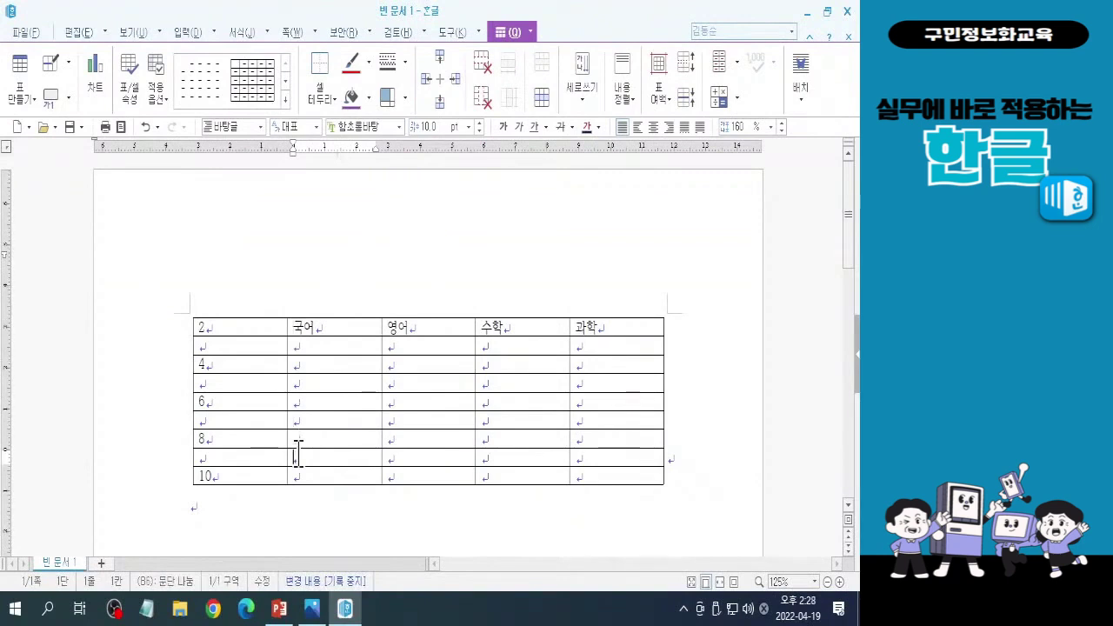
pyautogui.click(309, 325)
pyautogui.click(425, 77)
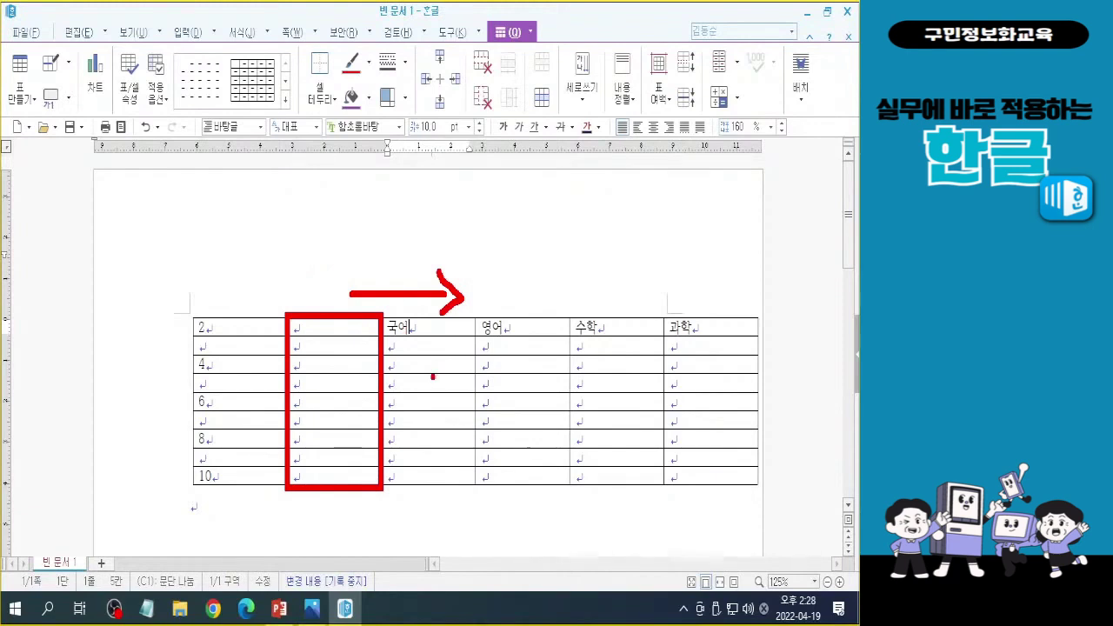
pyautogui.press('Escape')
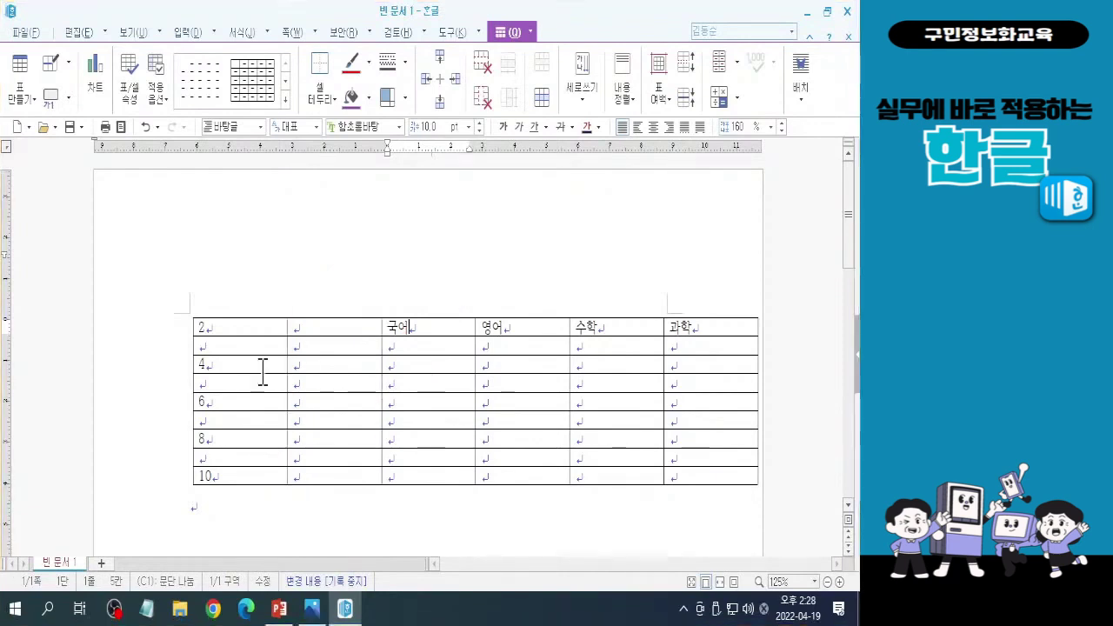
pyautogui.click(456, 269)
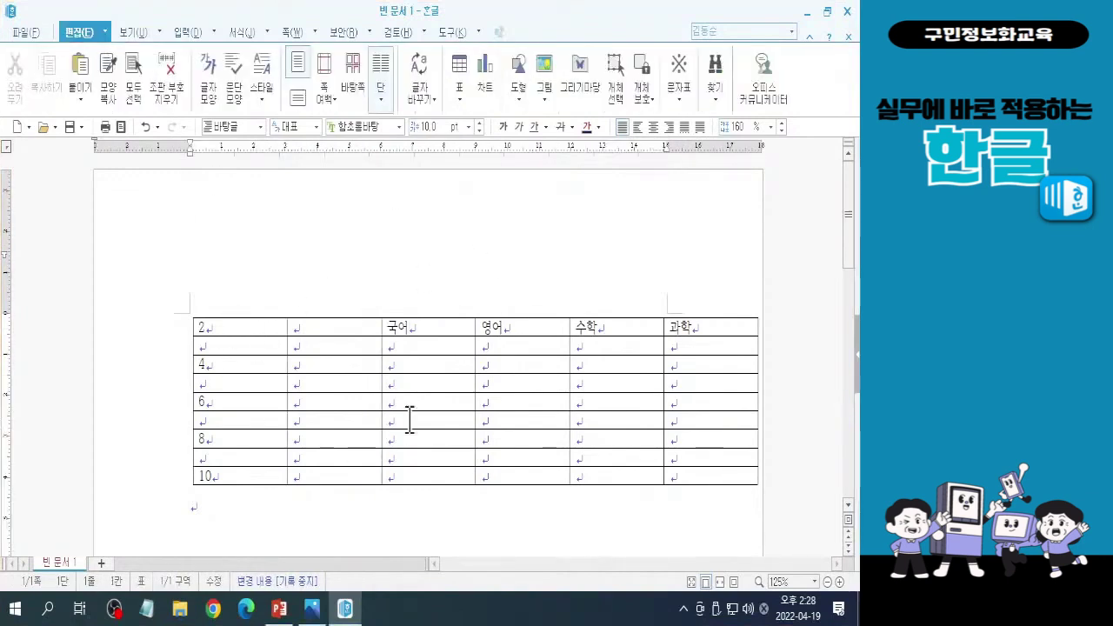
# Step: Delete the blank column between the number column and the 국어 column
pyautogui.click(332, 326)
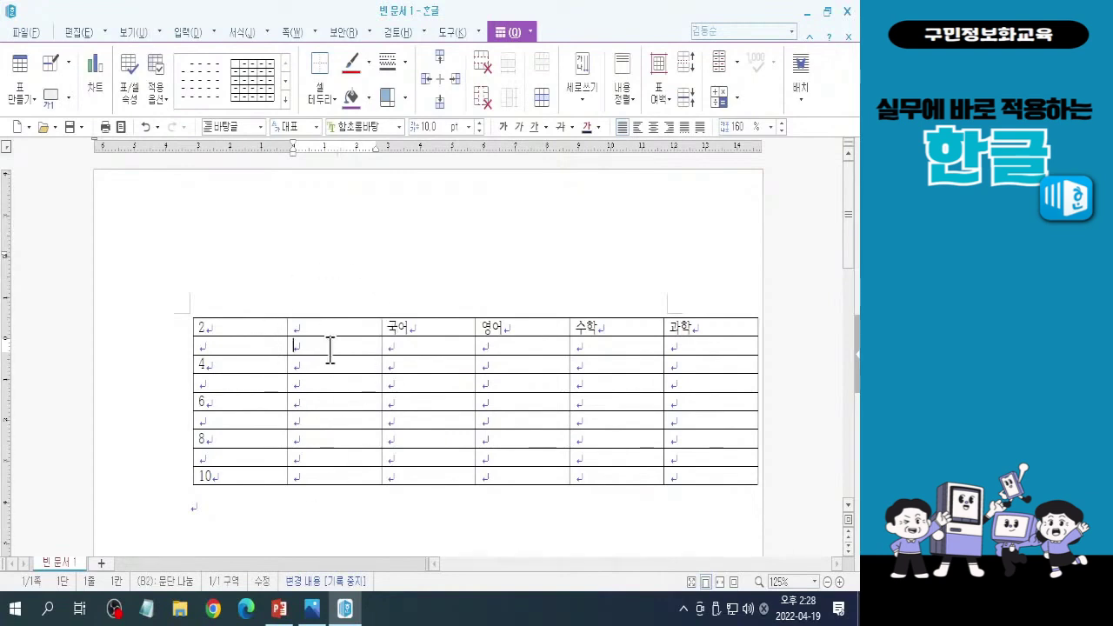
pyautogui.click(331, 351)
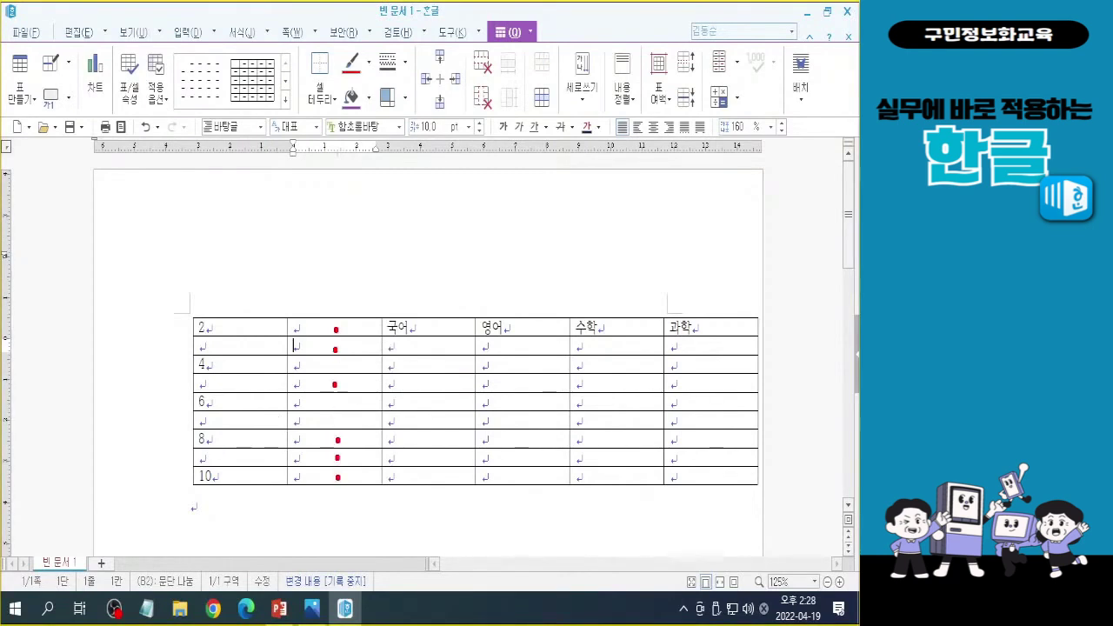
pyautogui.moveTo(284, 263)
pyautogui.mouseDown()
pyautogui.moveTo(306, 405)
pyautogui.moveTo(383, 546)
pyautogui.mouseUp()
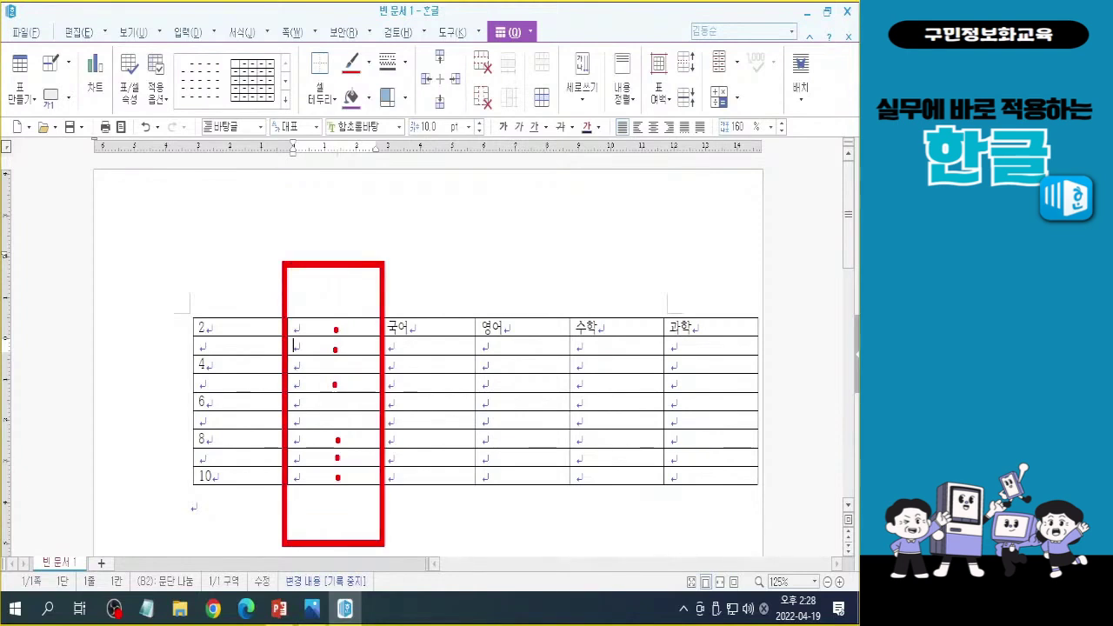
pyautogui.press('Escape')
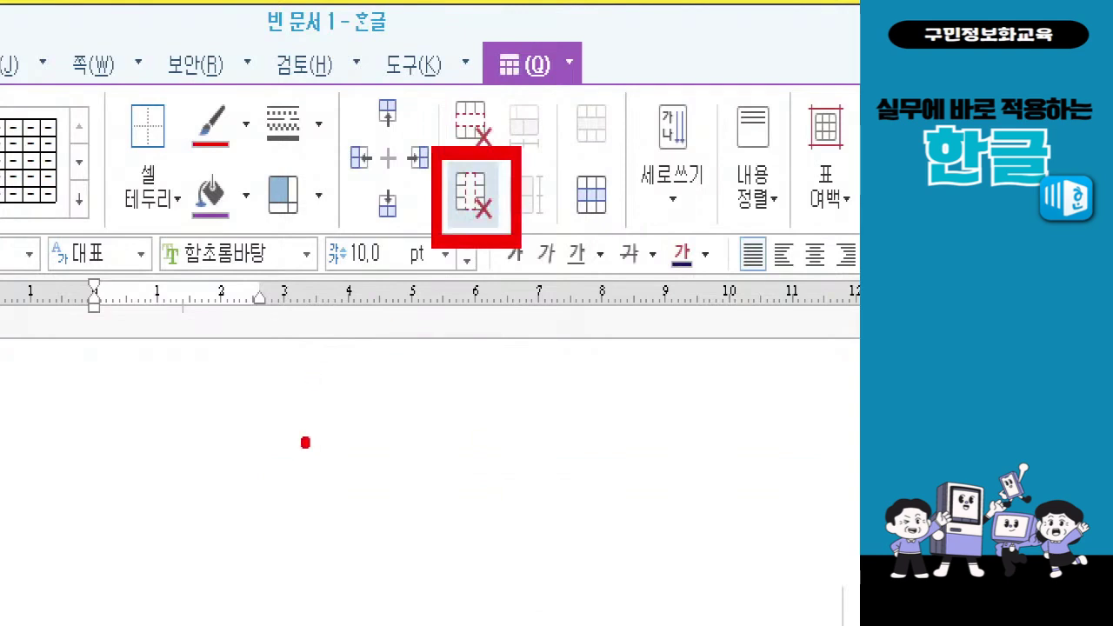
pyautogui.moveTo(327, 128); pyautogui.dragTo(332, 609)
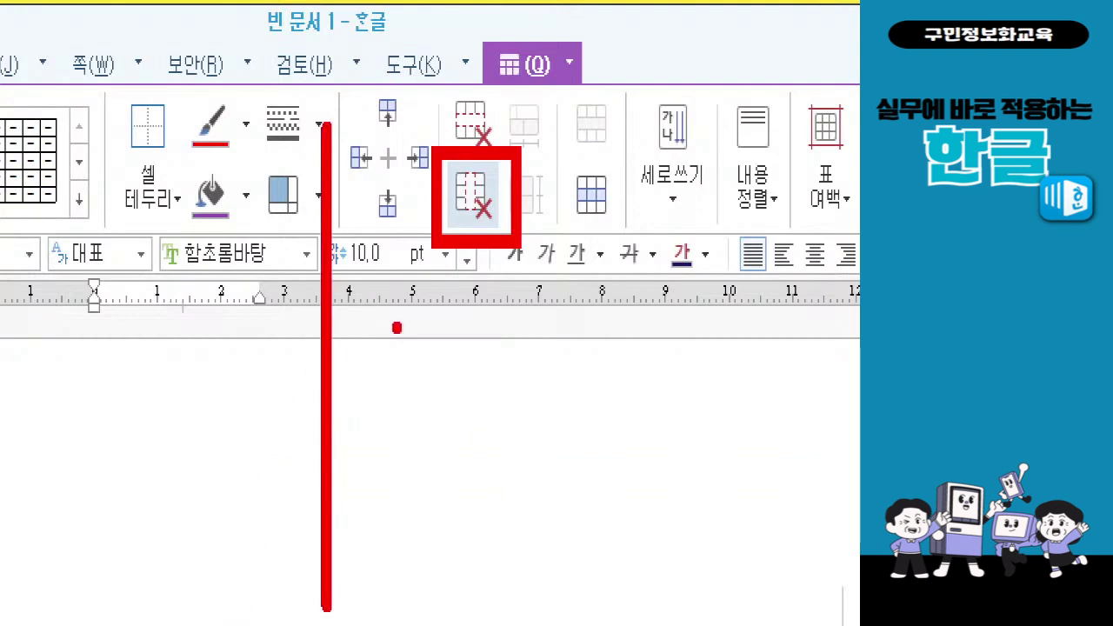
pyautogui.press('Escape')
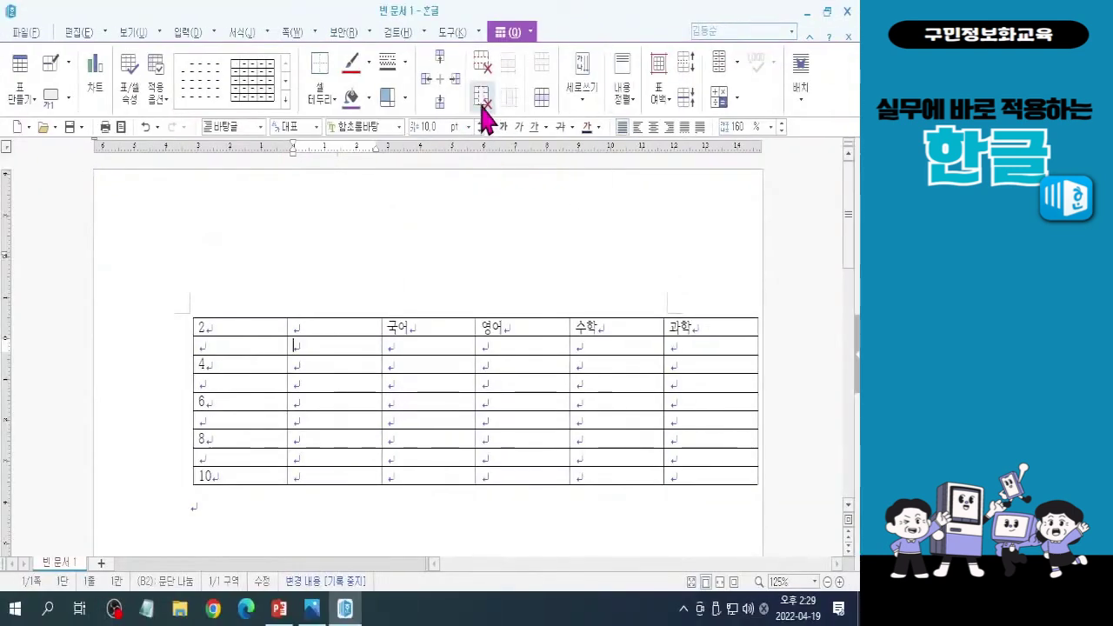
pyautogui.click(483, 113)
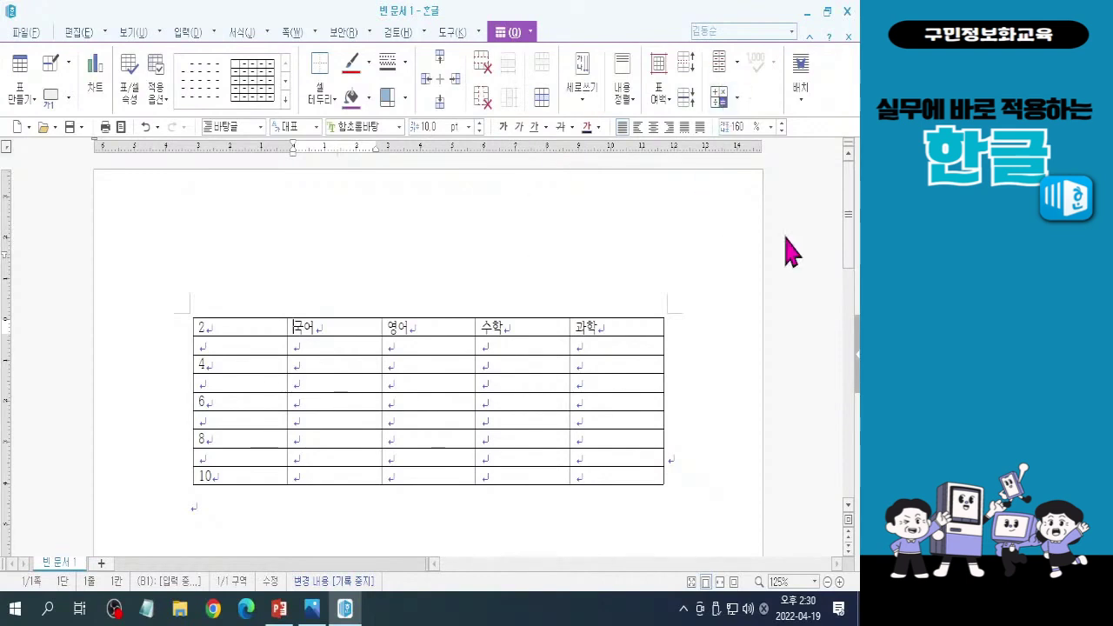
# Step: Close the practice document and quit Hangul without saving the changes
pyautogui.click(848, 11)
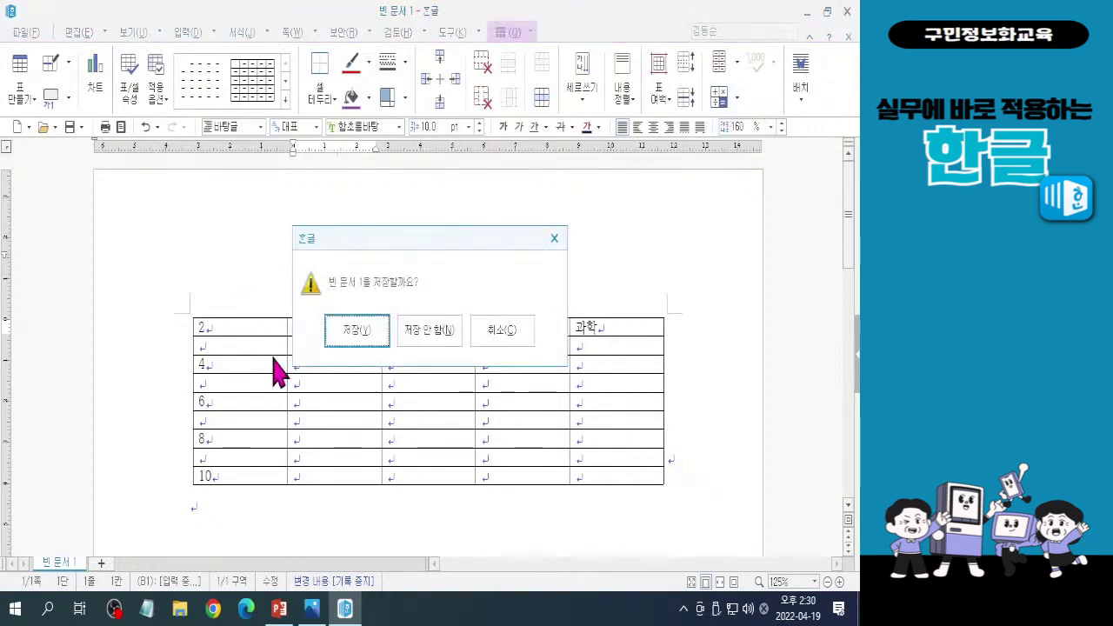
pyautogui.click(433, 338)
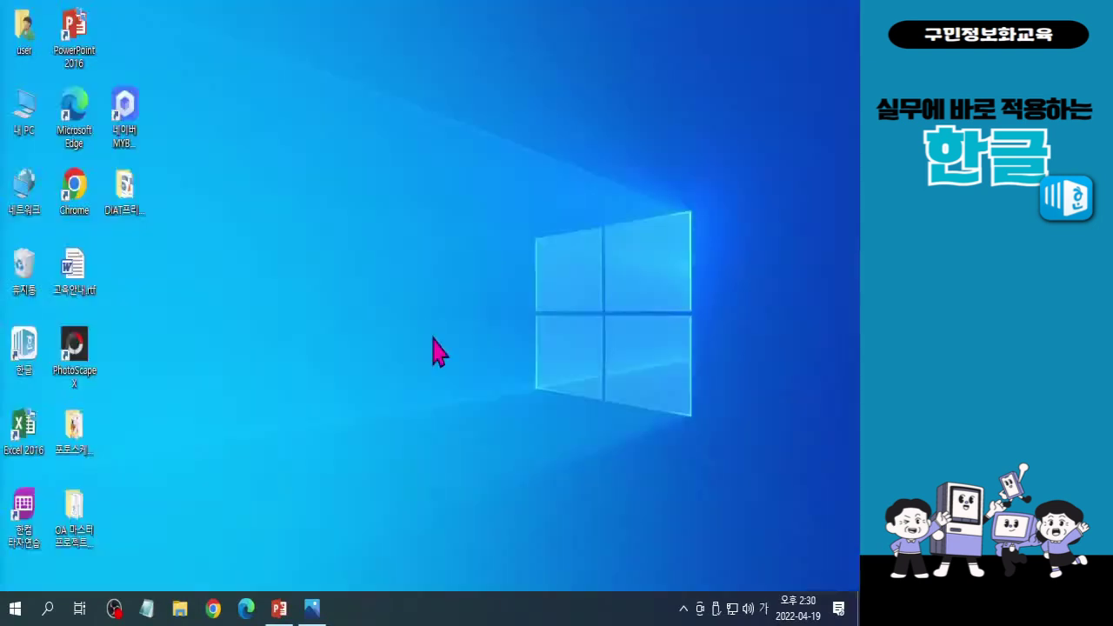